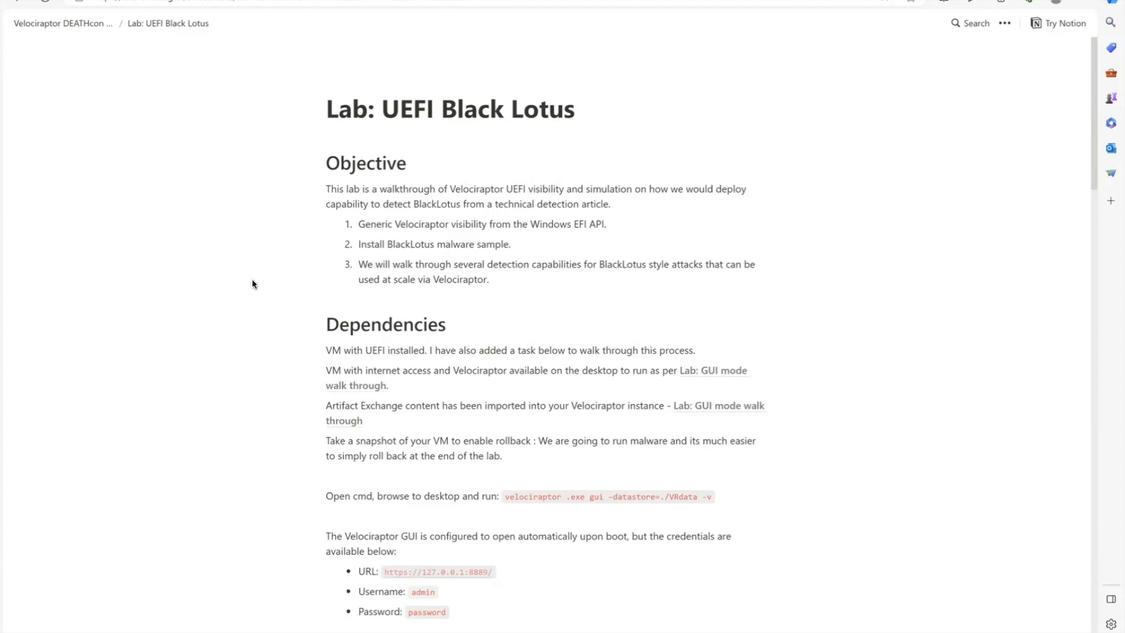
# - Collapse the Install BlackLotus task and open the Microsoft Incident Response guidance on CVE-2022-21894 from the references in a separate tab
pyautogui.scroll(-6, 446, 371)
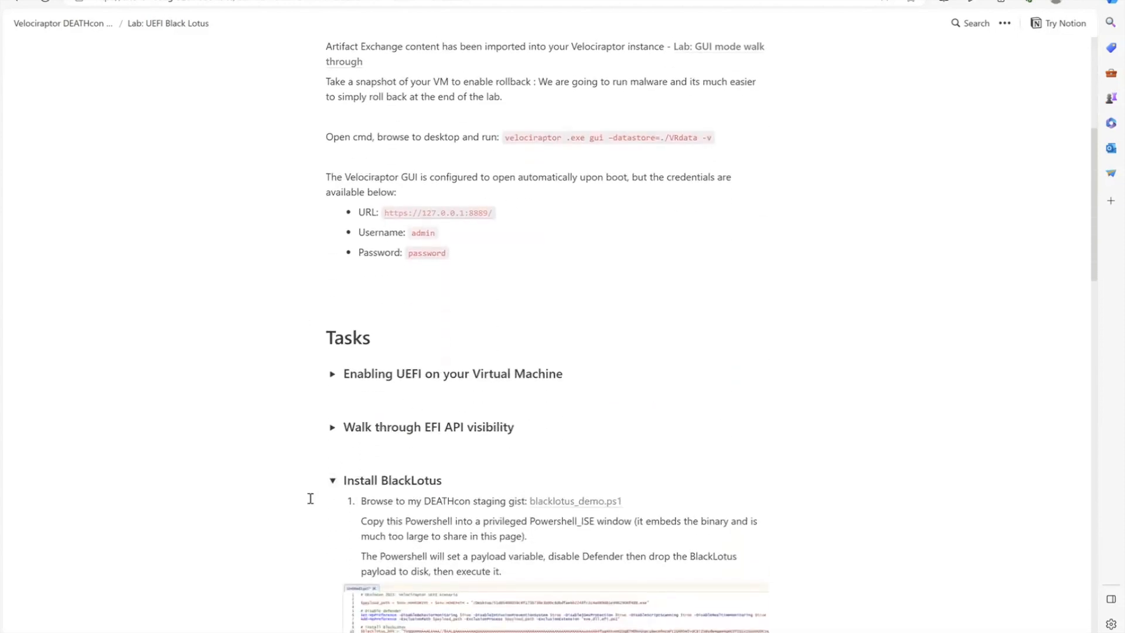
pyautogui.click(332, 481)
pyautogui.scroll(-5, 490, 439)
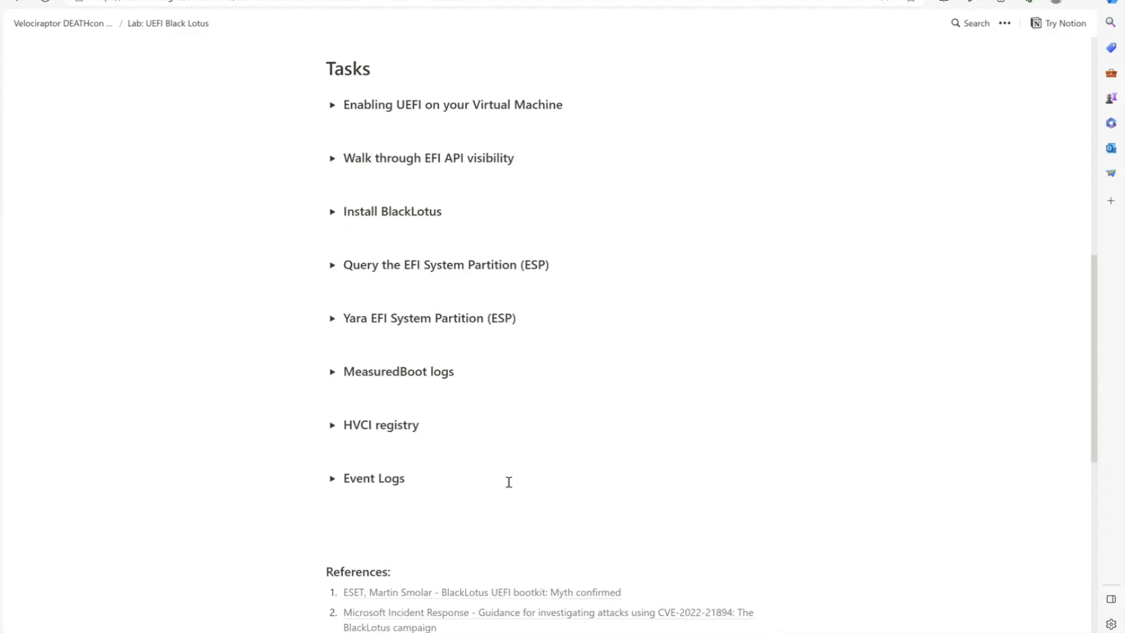
pyautogui.rightClick(535, 614)
pyautogui.click(578, 424)
pyautogui.click(252, 1)
# - Read the BlackLotus article's detection opportunities, including locked bootloader files, the HVCI registry key and event log entries
pyautogui.scroll(-6, 455, 263)
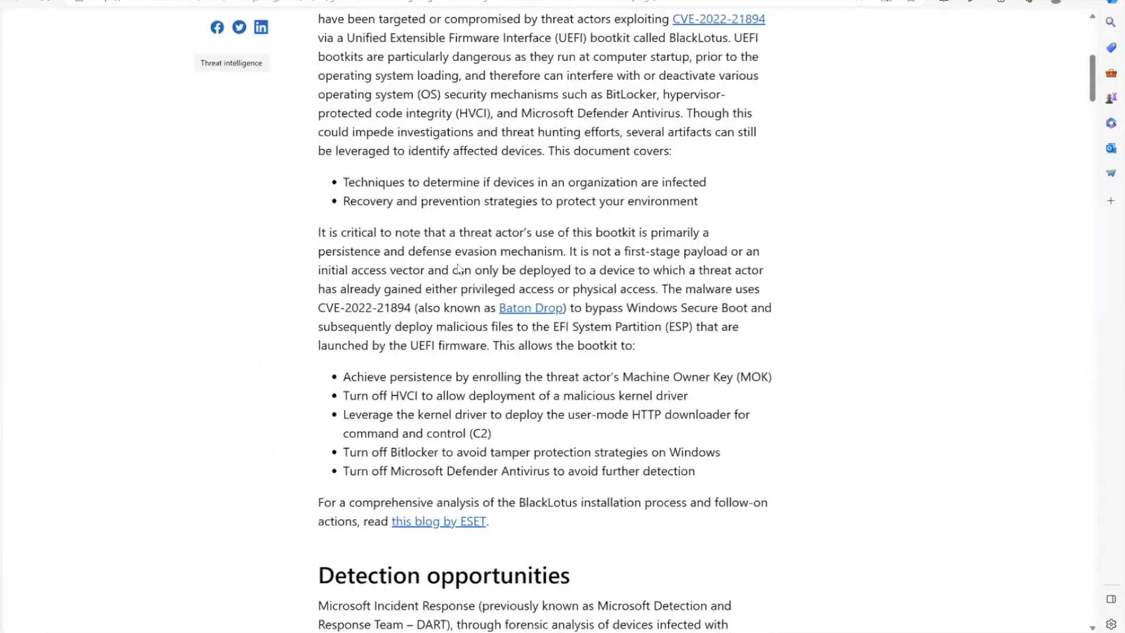
pyautogui.scroll(-8, 458, 265)
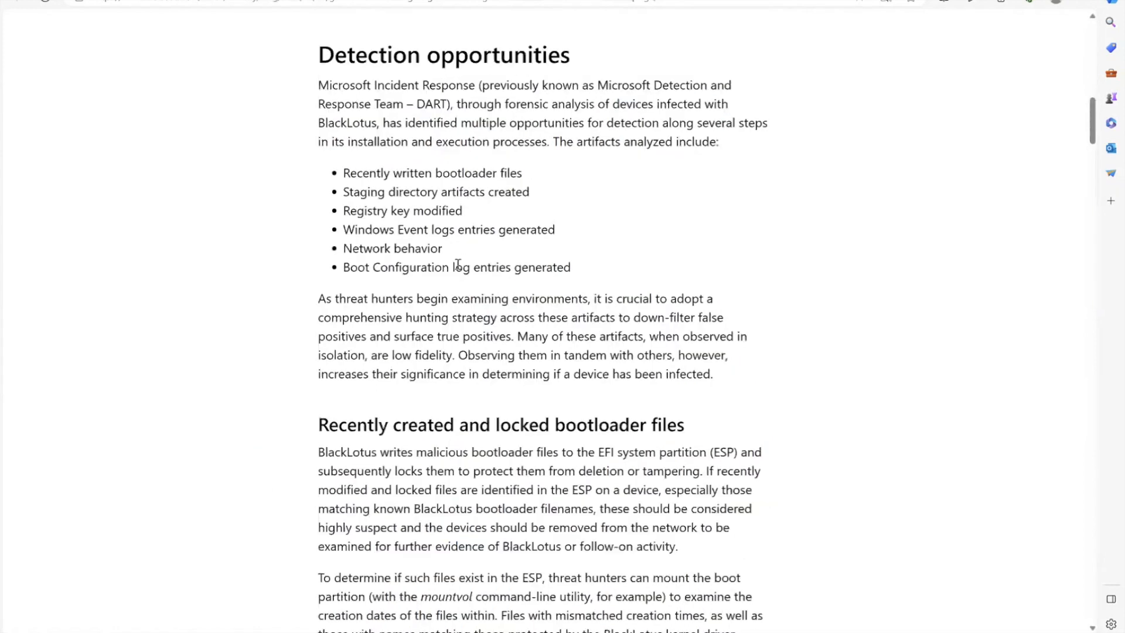
pyautogui.scroll(-8, 458, 265)
pyautogui.scroll(-1, 458, 267)
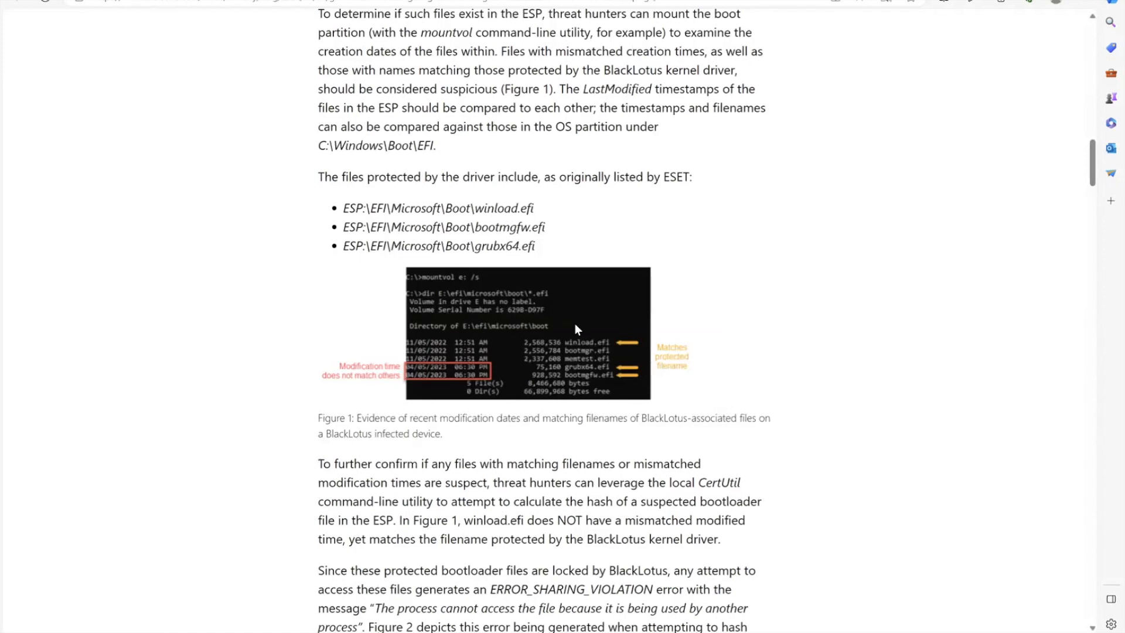
pyautogui.scroll(-12, 568, 324)
pyautogui.scroll(-10, 572, 330)
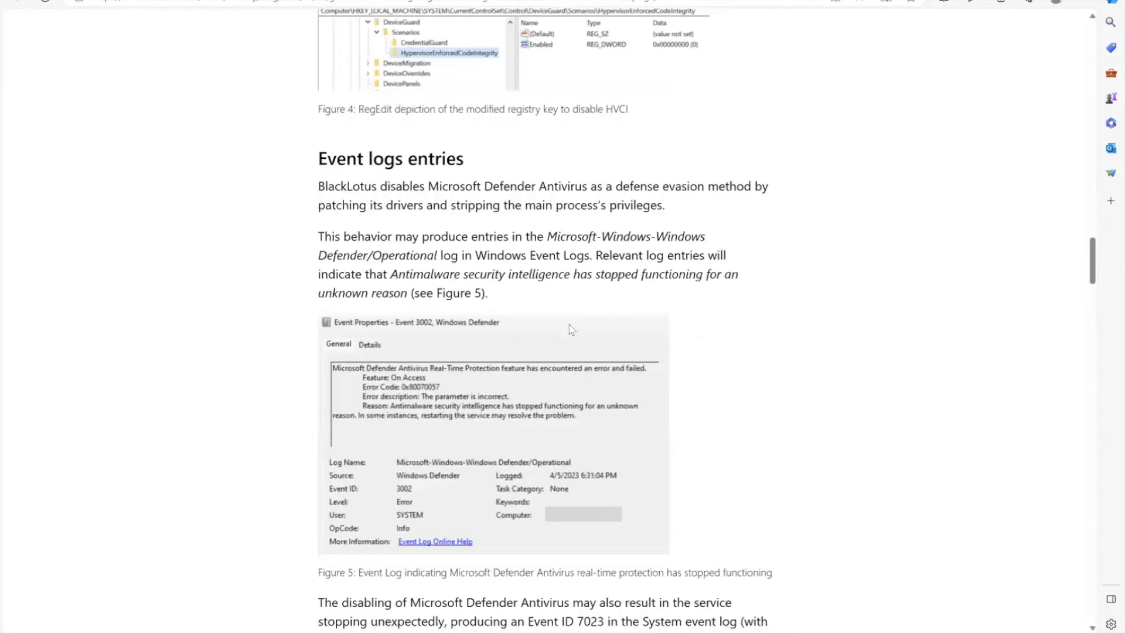
pyautogui.scroll(6, 572, 330)
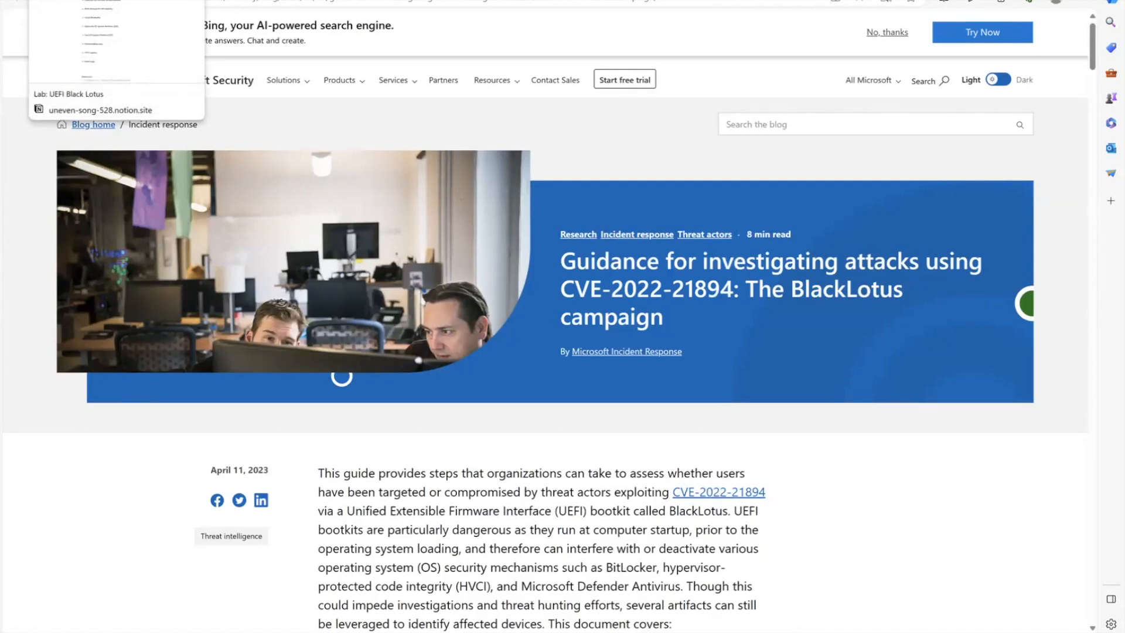
# - Return to the Lab: UEFI Black Lotus page and expand the task on enabling UEFI on the virtual machine
pyautogui.click(94, 0)
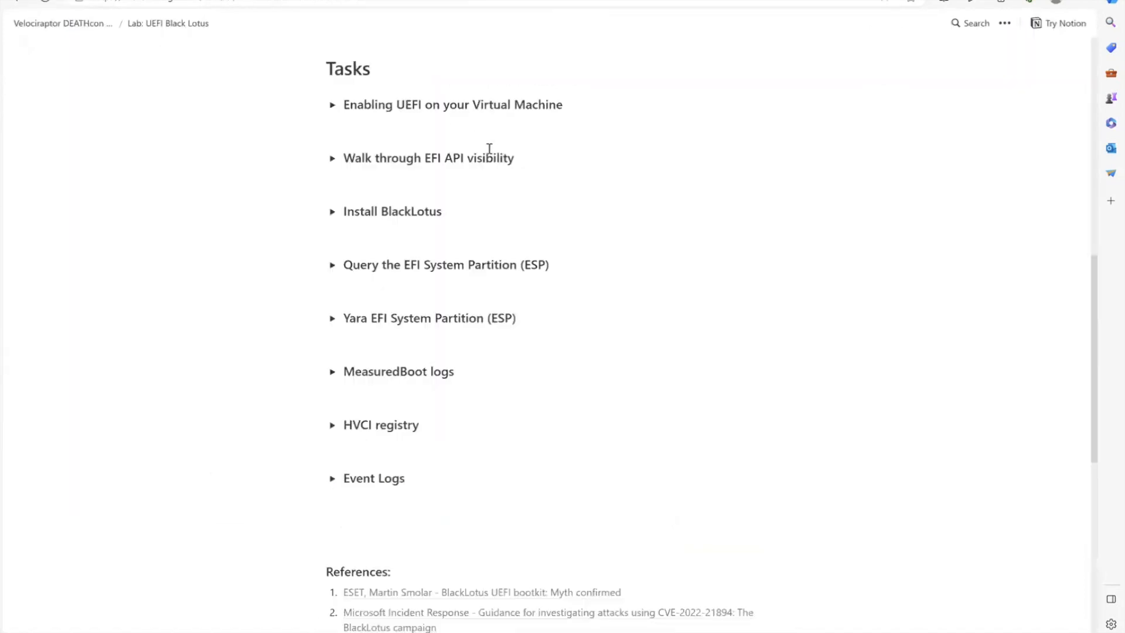
pyautogui.scroll(15, 741, 392)
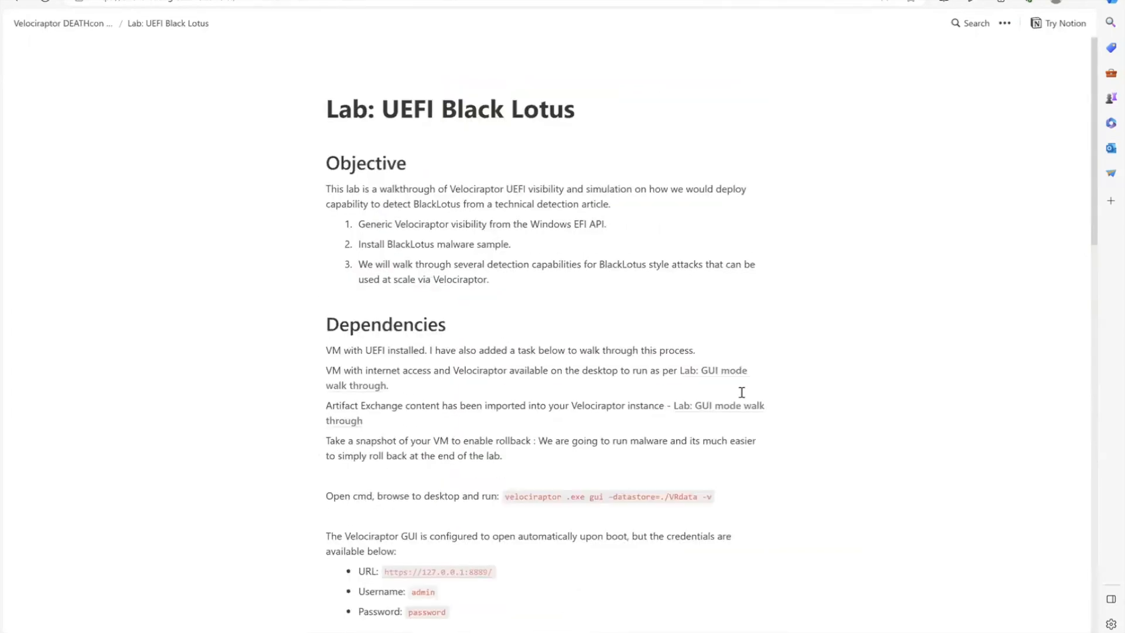
pyautogui.scroll(-7, 741, 392)
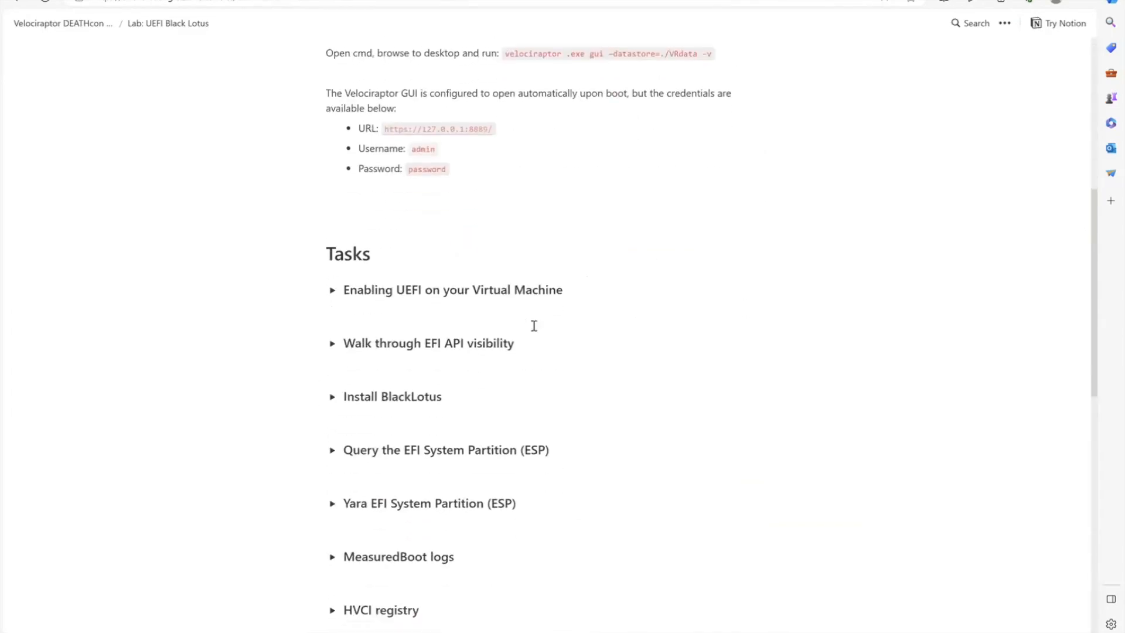
pyautogui.click(331, 285)
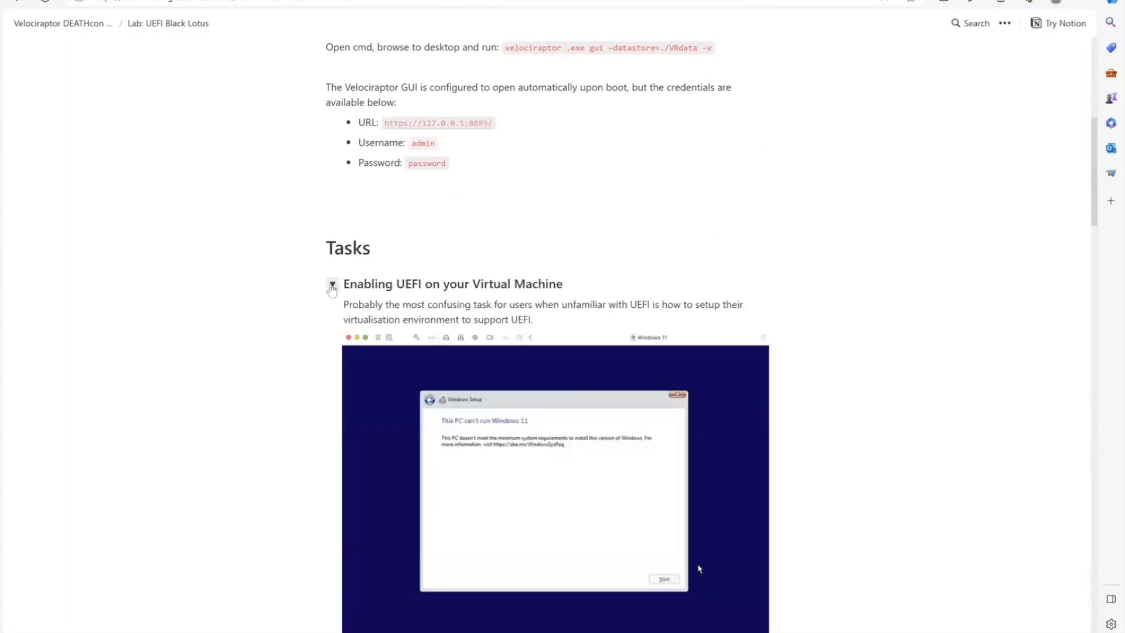
# - Review the UEFI firmware, TPM chip and encryption requirements with their VMware Fusion settings, and collapse the task section
pyautogui.scroll(-5, 538, 256)
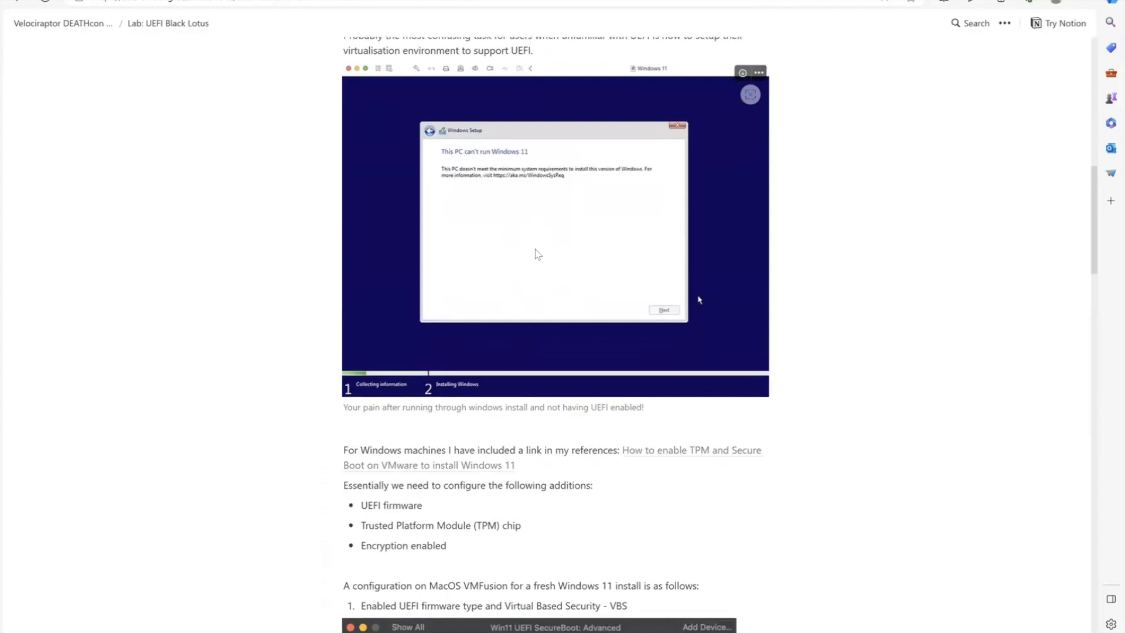
pyautogui.scroll(2, 536, 251)
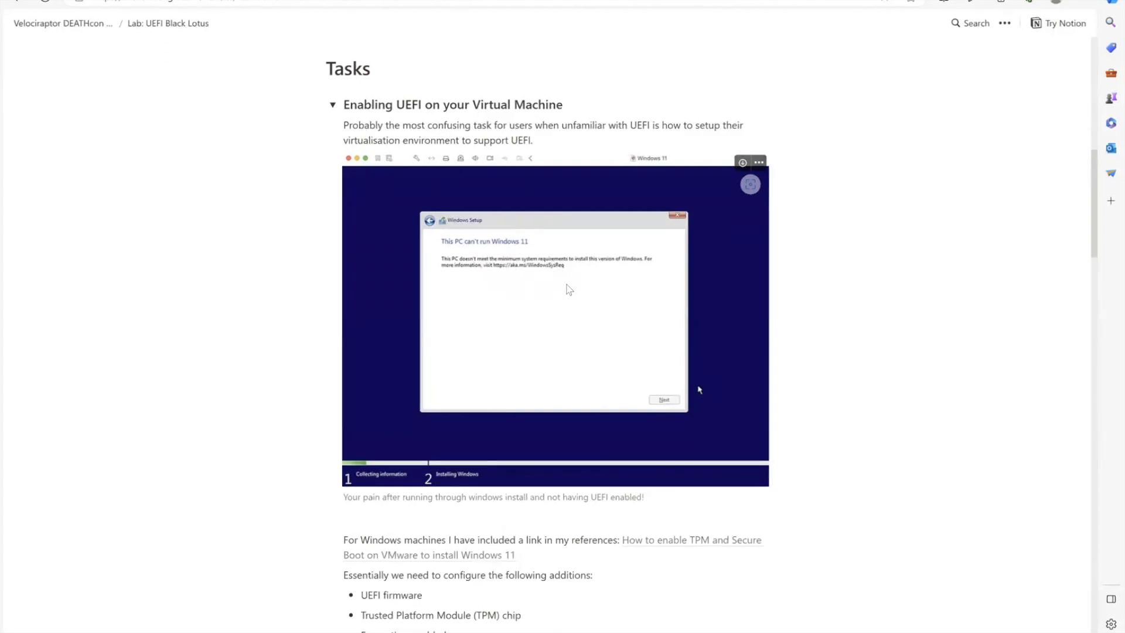
pyautogui.scroll(-3, 584, 341)
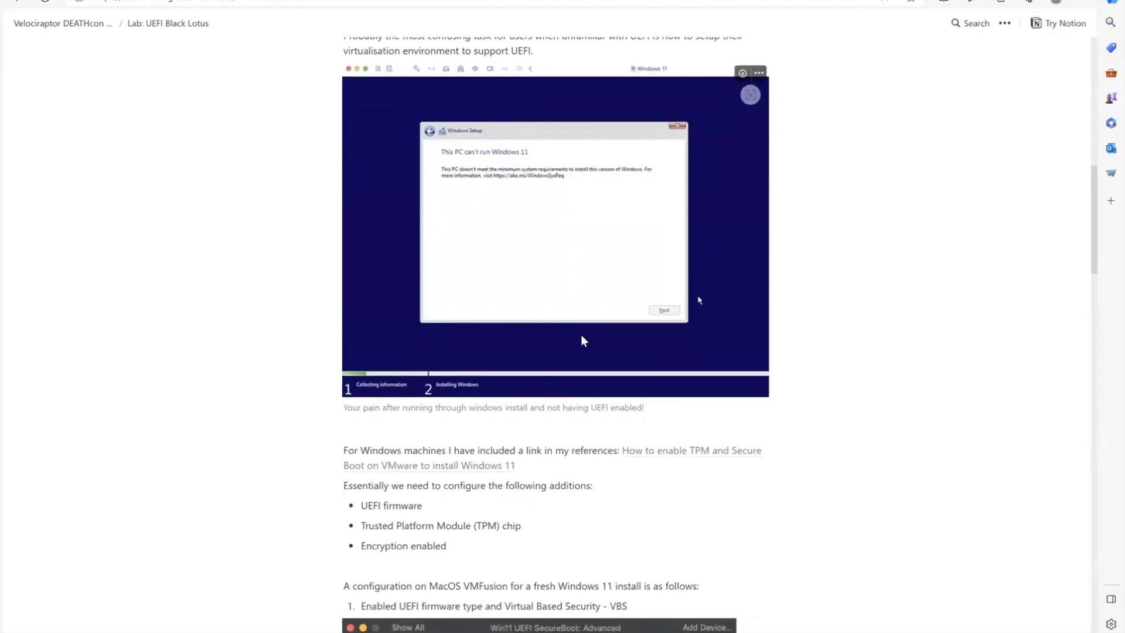
pyautogui.moveTo(447, 455); pyautogui.dragTo(356, 417)
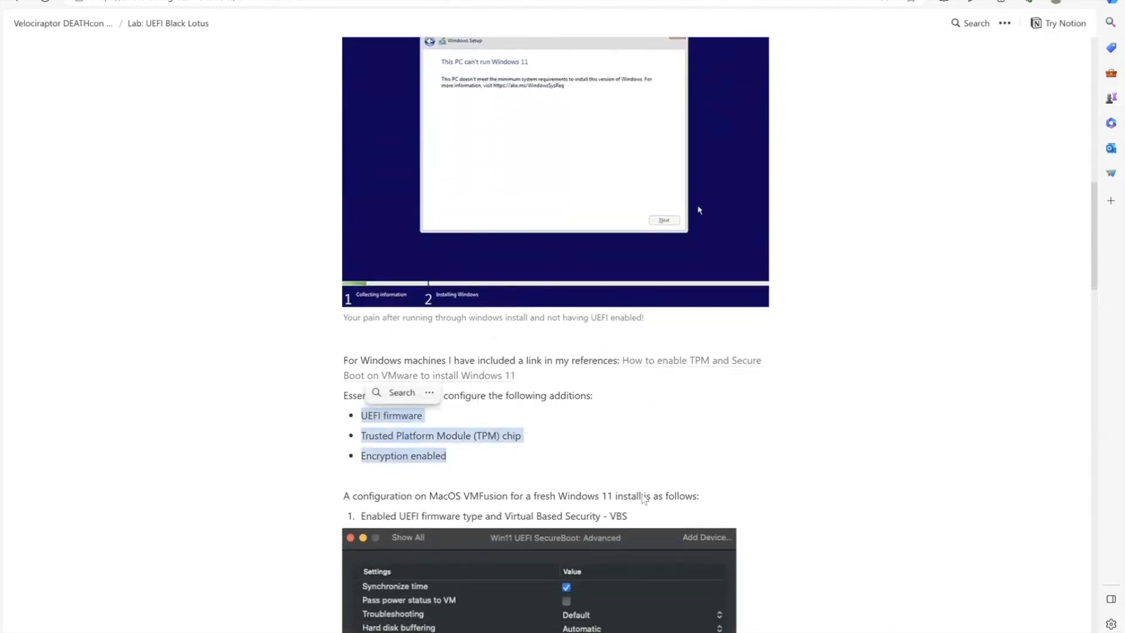
pyautogui.click(601, 441)
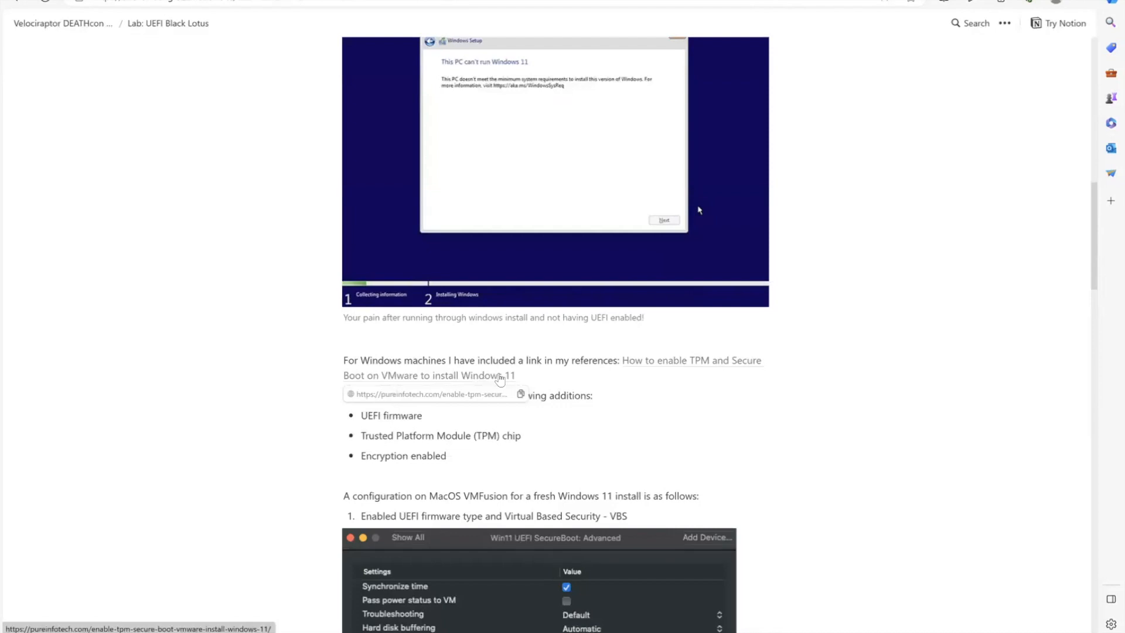
pyautogui.scroll(-3, 501, 378)
pyautogui.scroll(-3, 504, 372)
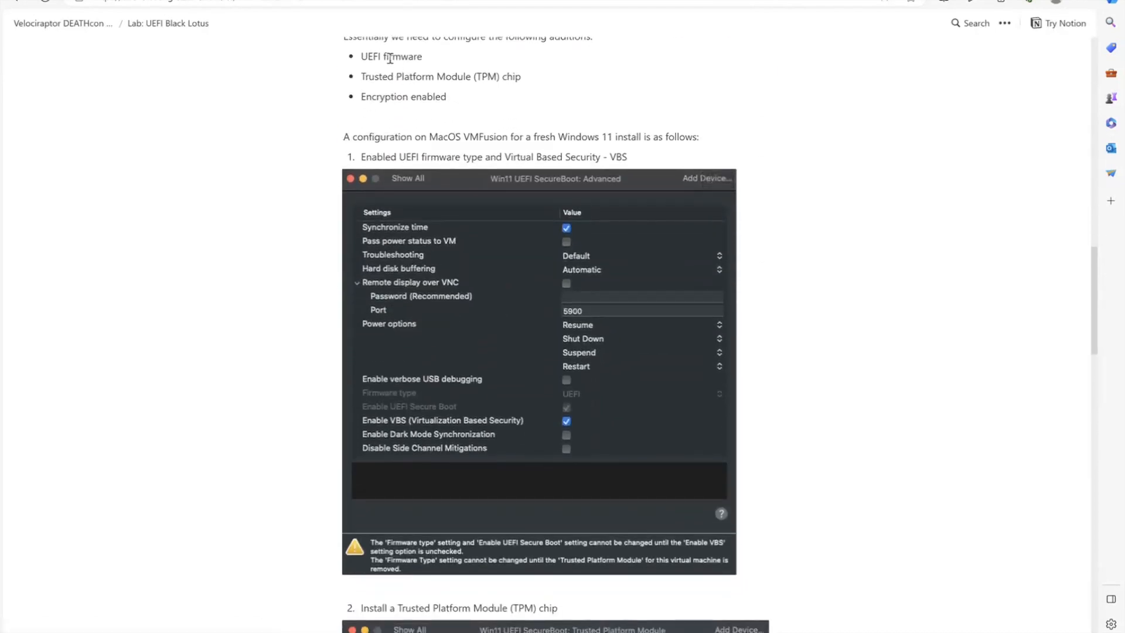
pyautogui.scroll(-6, 543, 283)
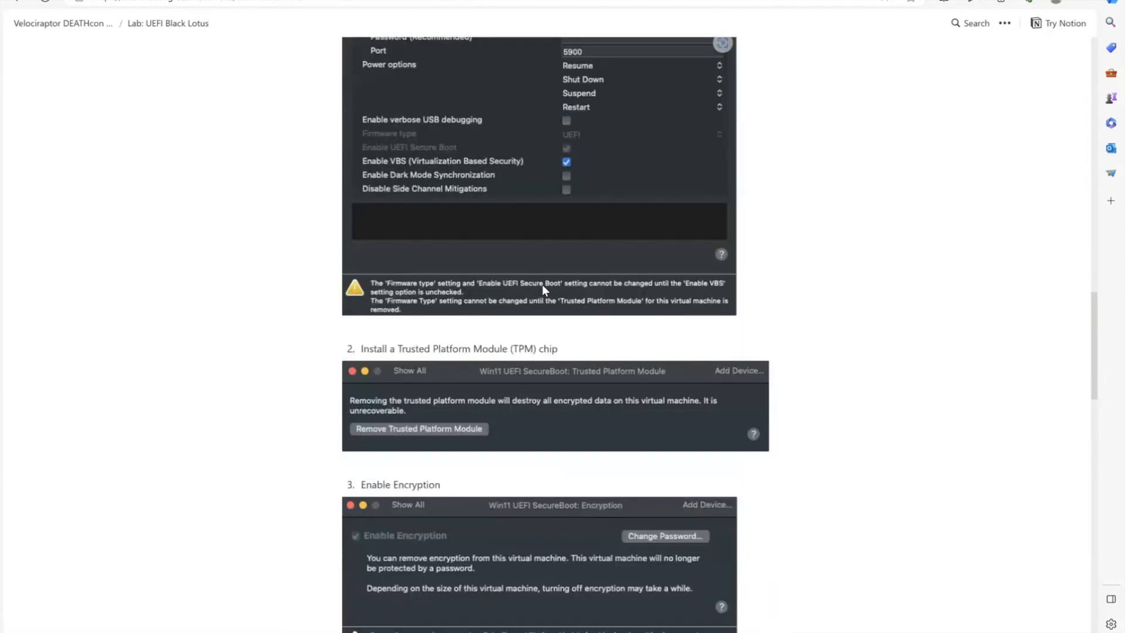
pyautogui.scroll(-6, 543, 289)
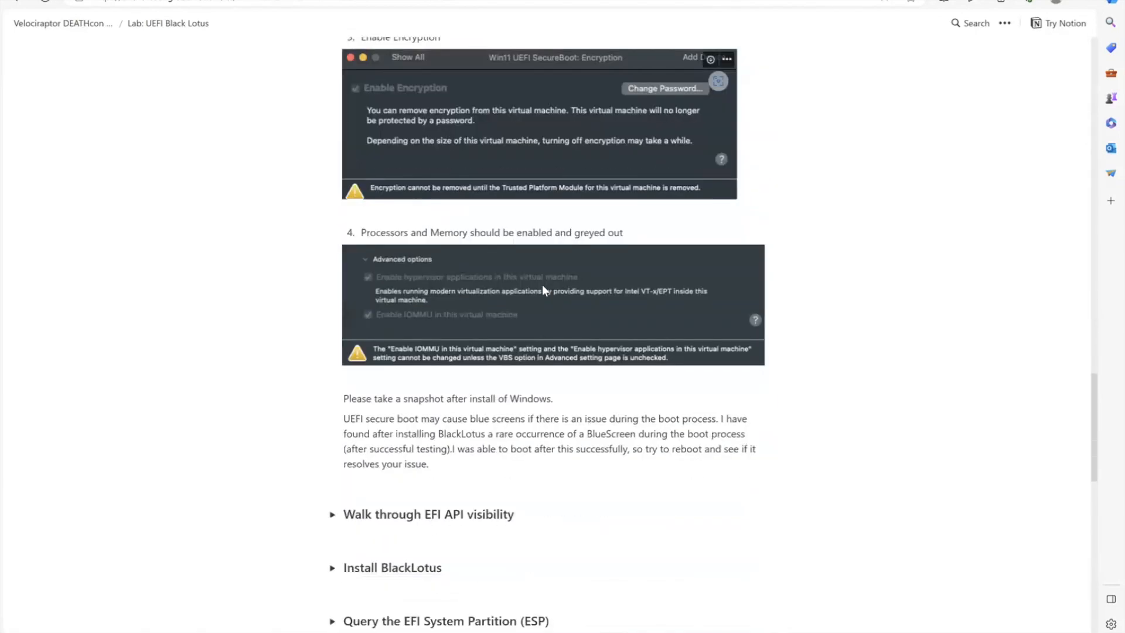
pyautogui.scroll(20, 543, 284)
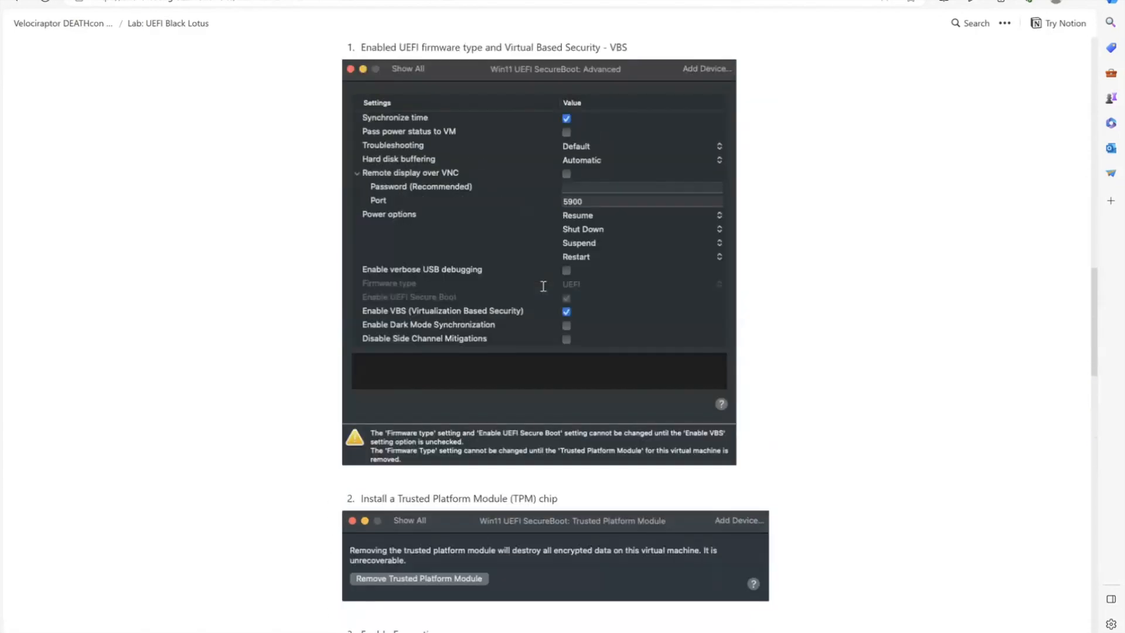
pyautogui.scroll(10, 543, 286)
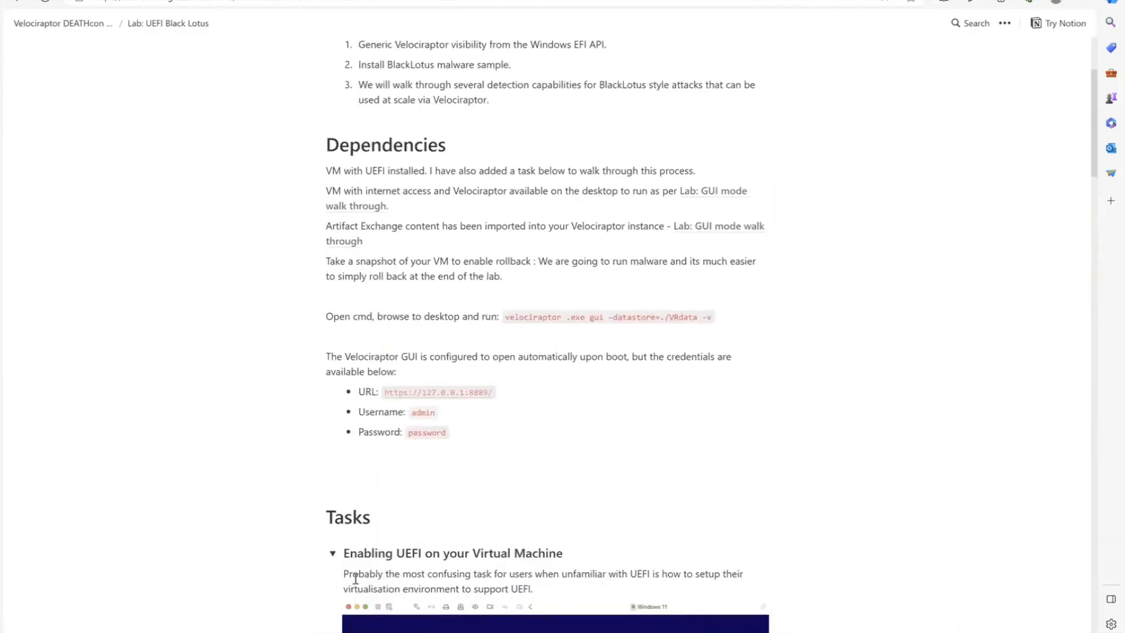
pyautogui.click(331, 556)
pyautogui.scroll(-3, 447, 551)
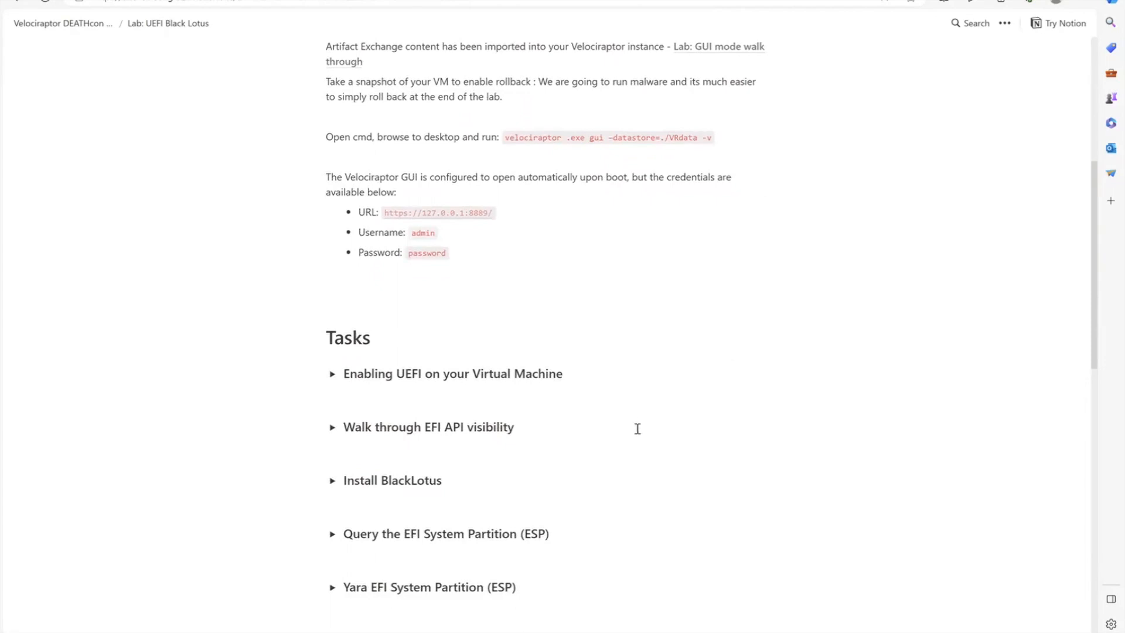
# - Start the Velociraptor GUI from an administrator Command Prompt with velociraptor.exe gui --datastore=.\VRdata, and return to the browser
pyautogui.press('super+s')
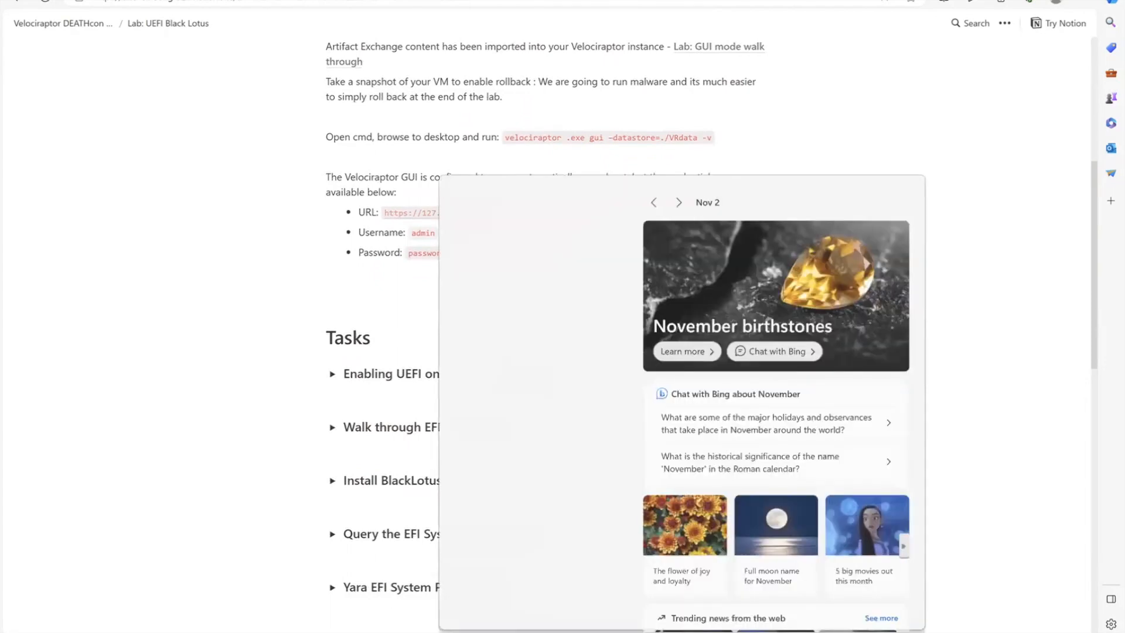
pyautogui.write('cmd')
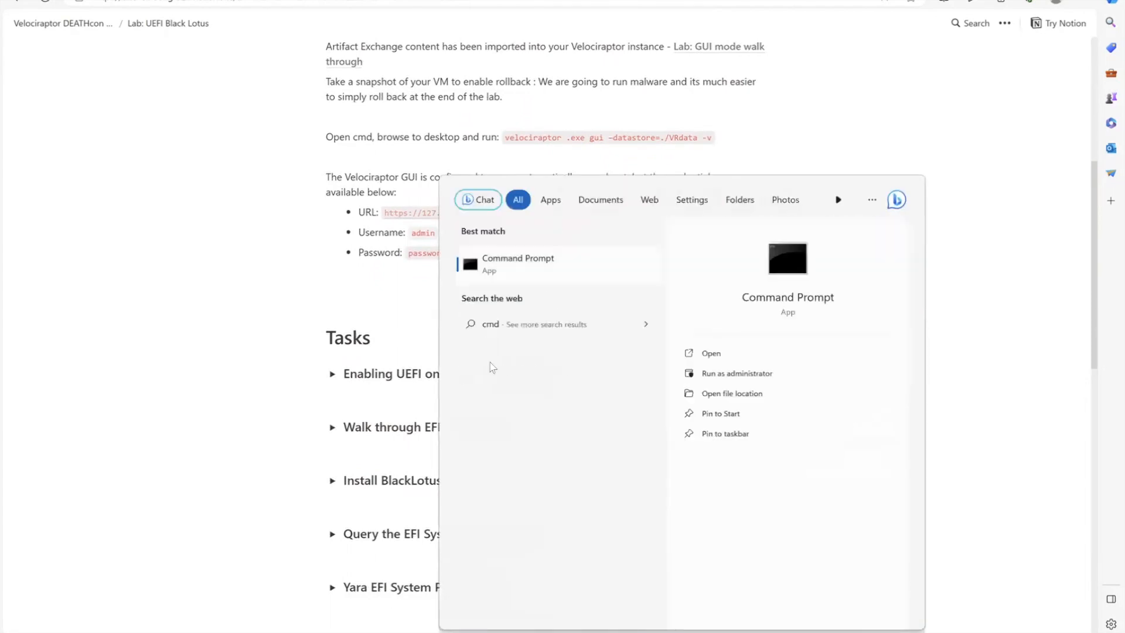
pyautogui.click(735, 375)
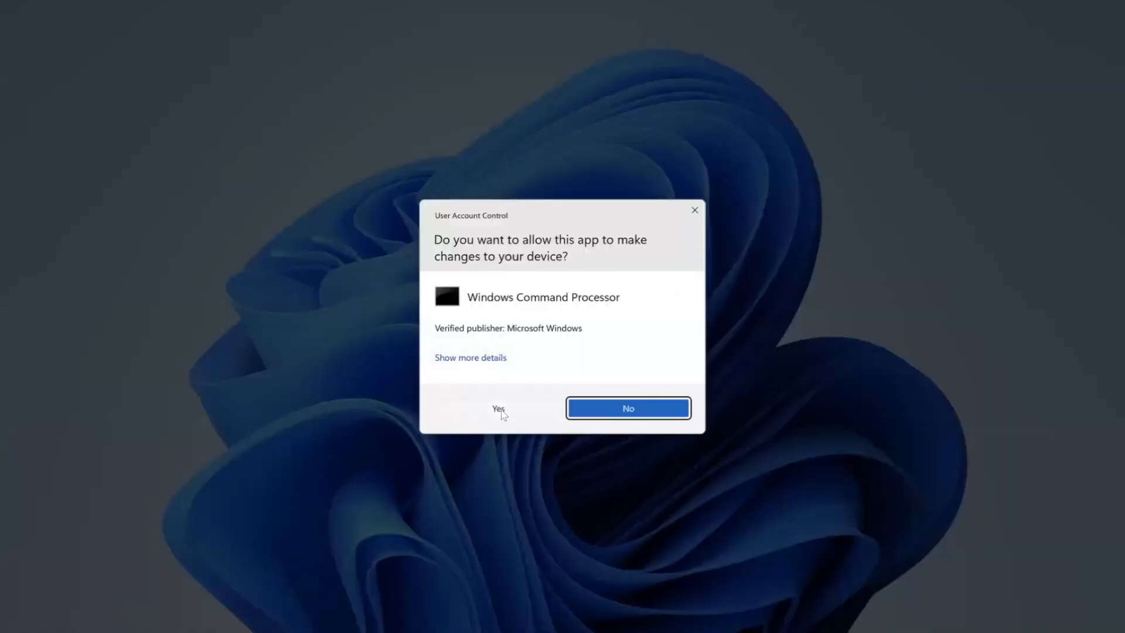
pyautogui.click(500, 407)
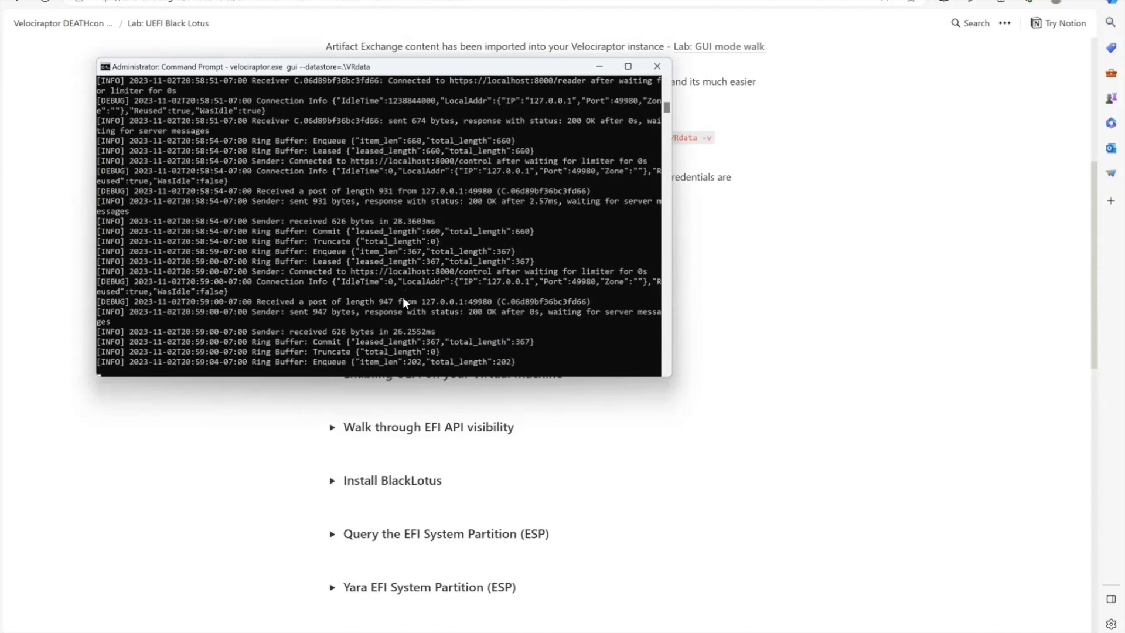
pyautogui.click(663, 404)
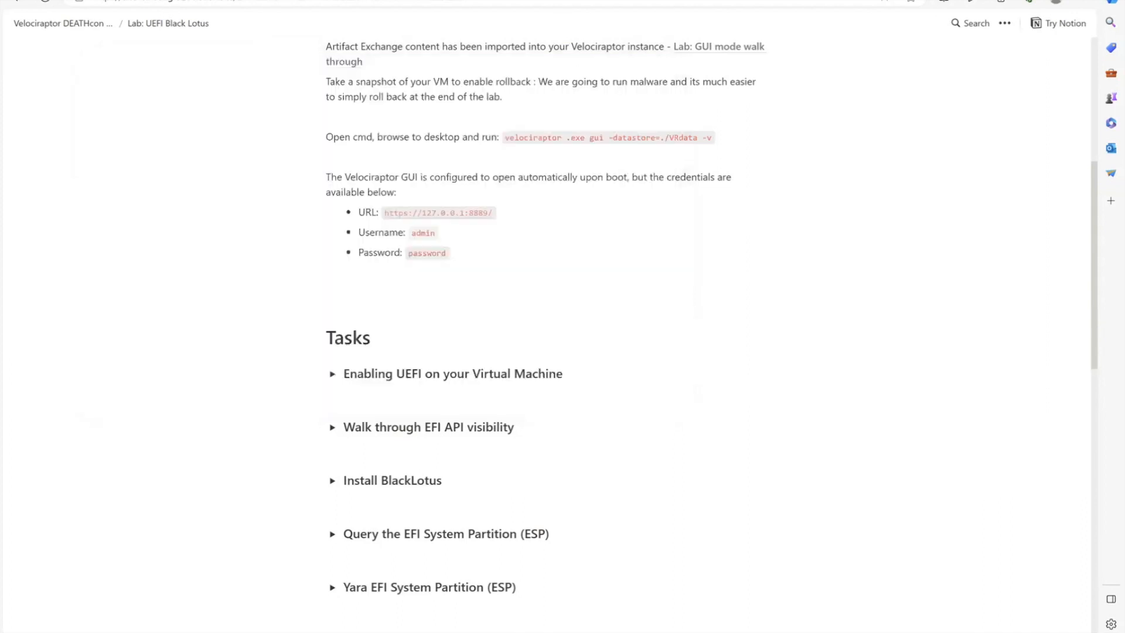
pyautogui.hotkey('ctrl', 't')
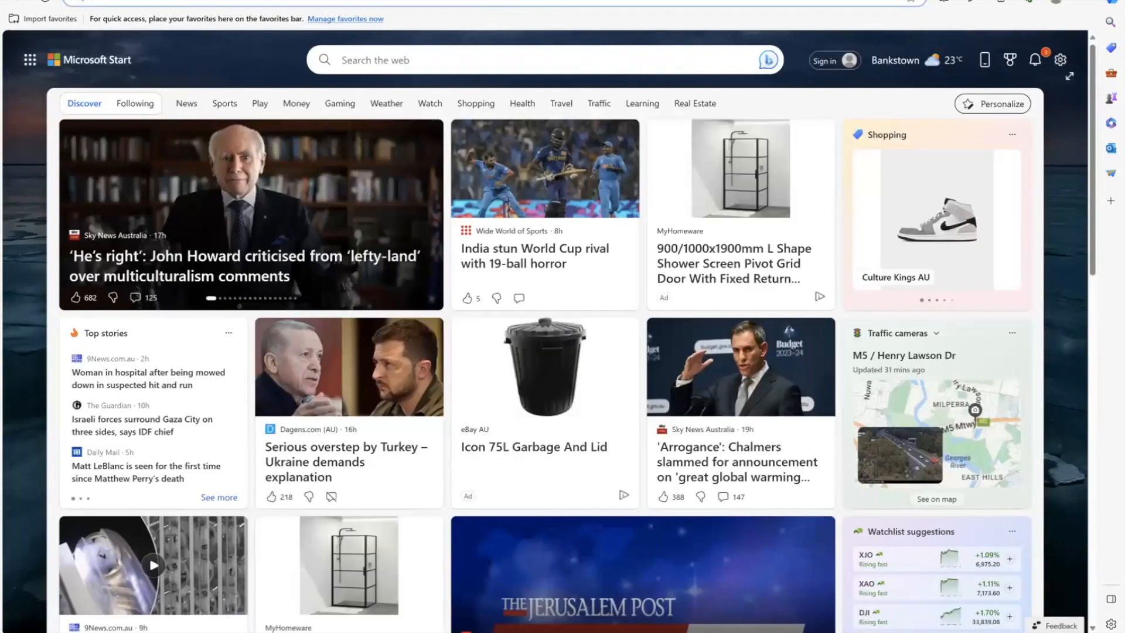
pyautogui.write('127')
pyautogui.press('Return')
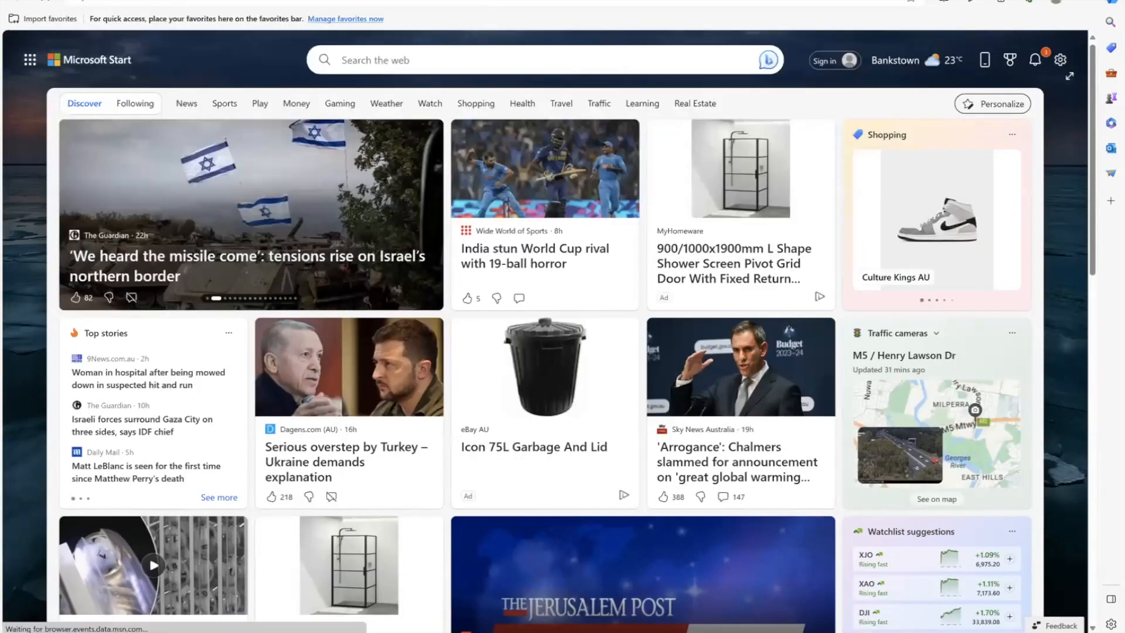
# - Sign in to Velociraptor as admin with the account password
pyautogui.write('admin')
pyautogui.press('Tab')
pyautogui.write('admin123')
pyautogui.press('Return')
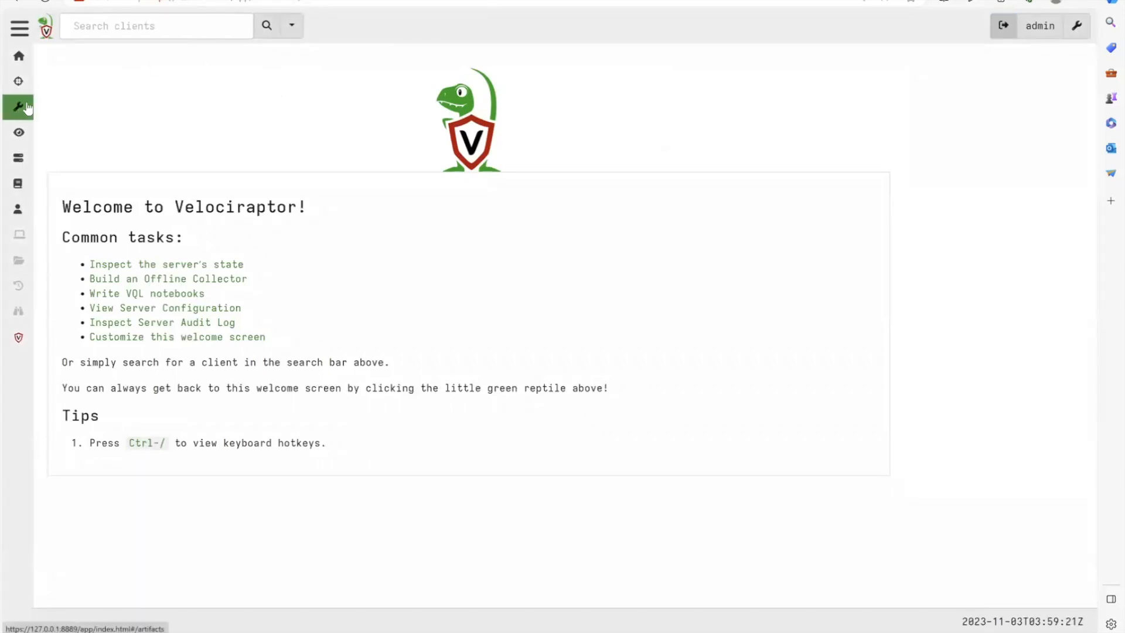
# - Create a new Velociraptor notebook named UEFI
pyautogui.click(17, 182)
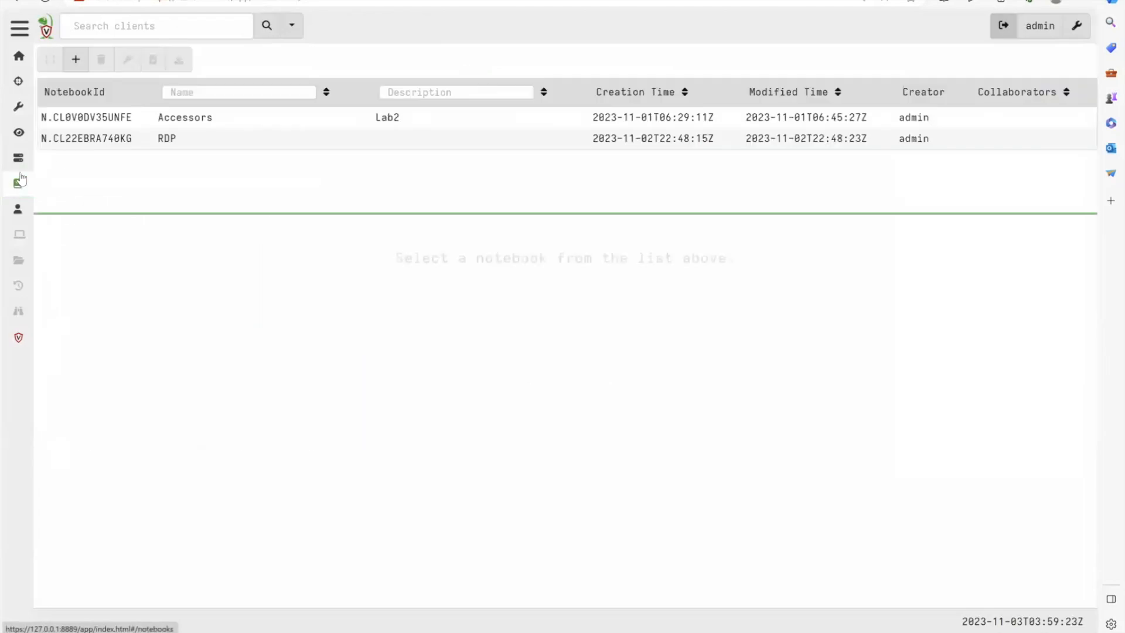
pyautogui.click(86, 68)
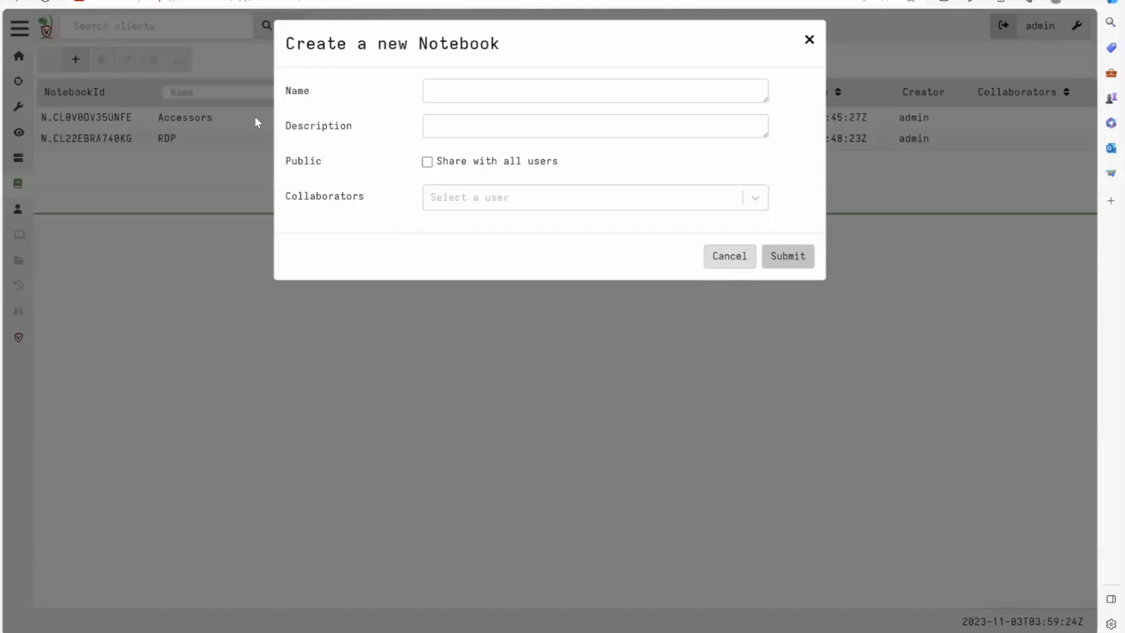
pyautogui.click(449, 101)
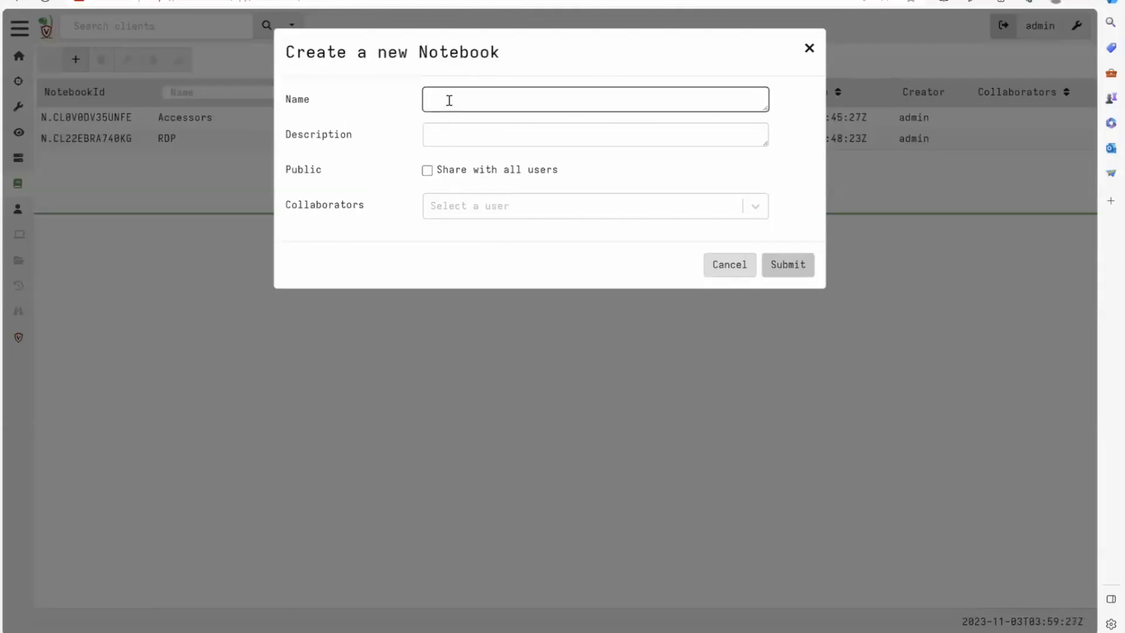
pyautogui.write('UEFI')
pyautogui.click(784, 267)
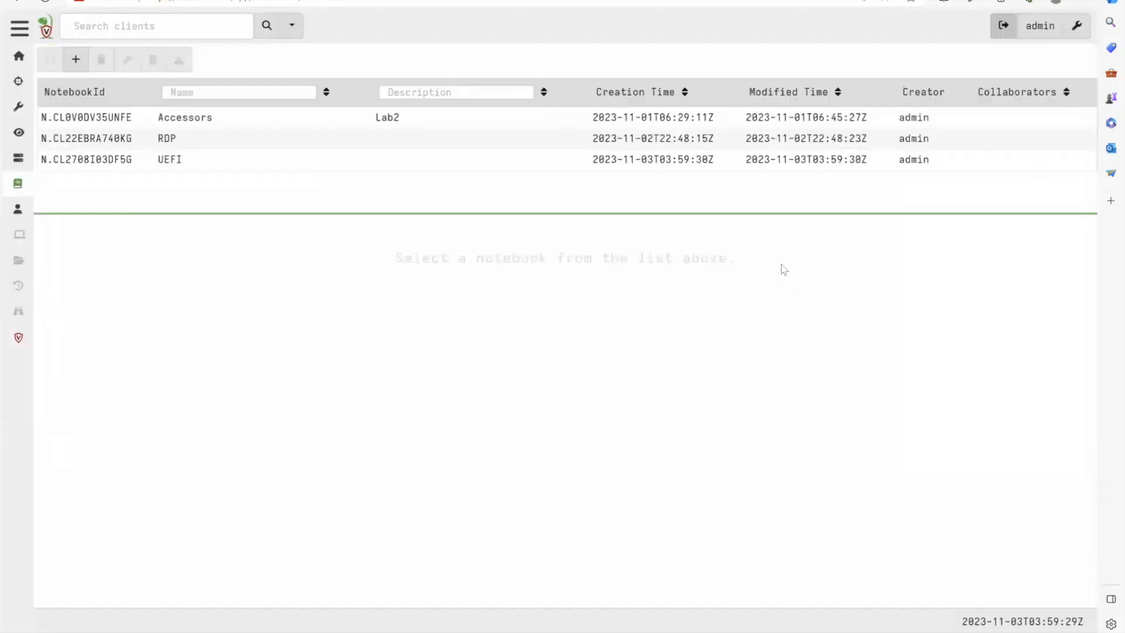
# - Add a VQL cell to the UEFI notebook and place it below the UEFI heading cell
pyautogui.click(168, 166)
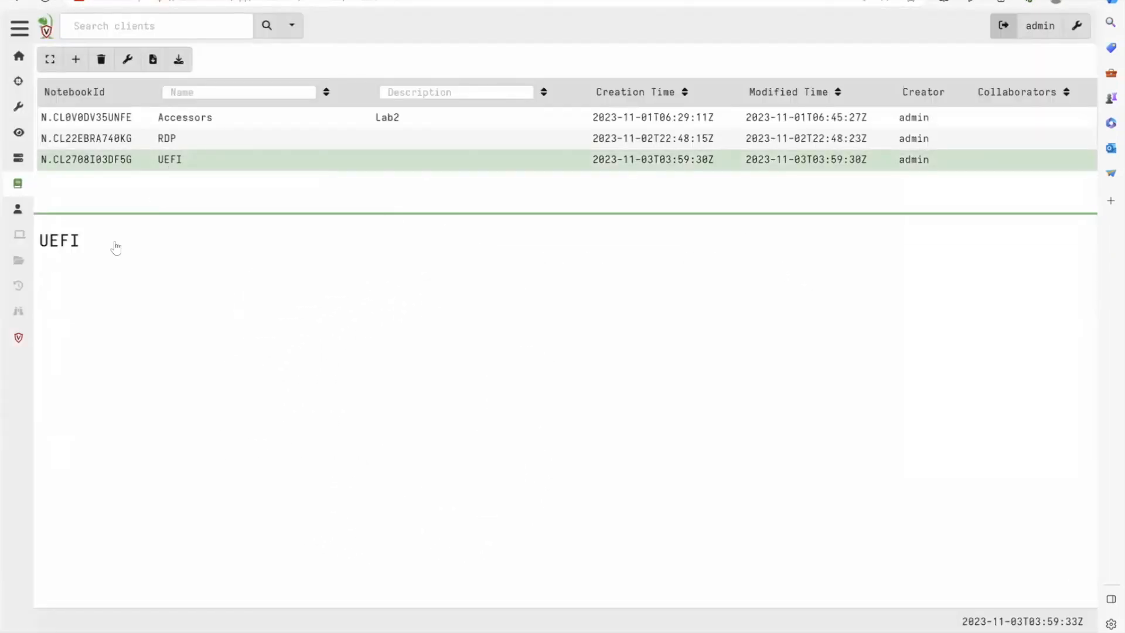
pyautogui.click(232, 237)
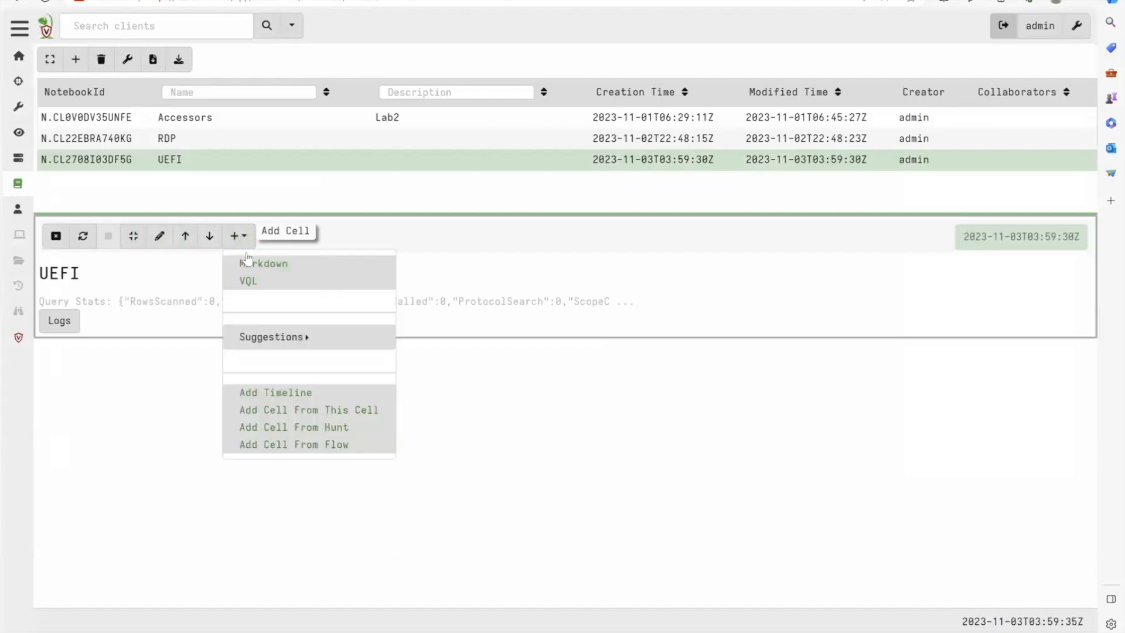
pyautogui.click(248, 280)
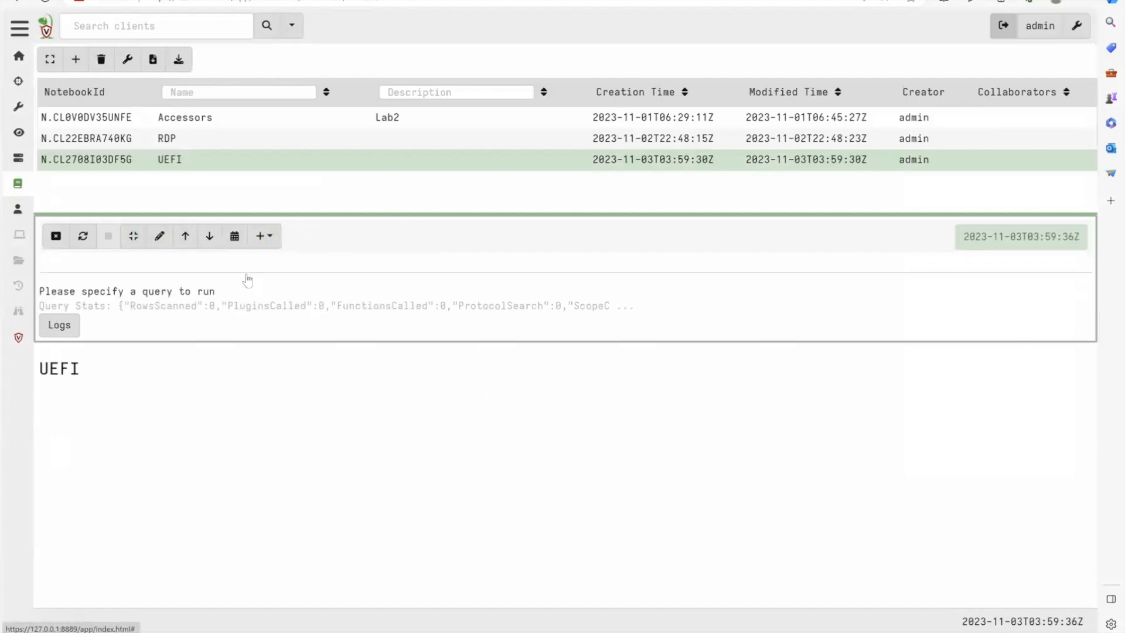
pyautogui.click(209, 236)
# - Replace the new VQL cell's contents with the query SELECT * FROM efivariables() and run it
pyautogui.click(158, 289)
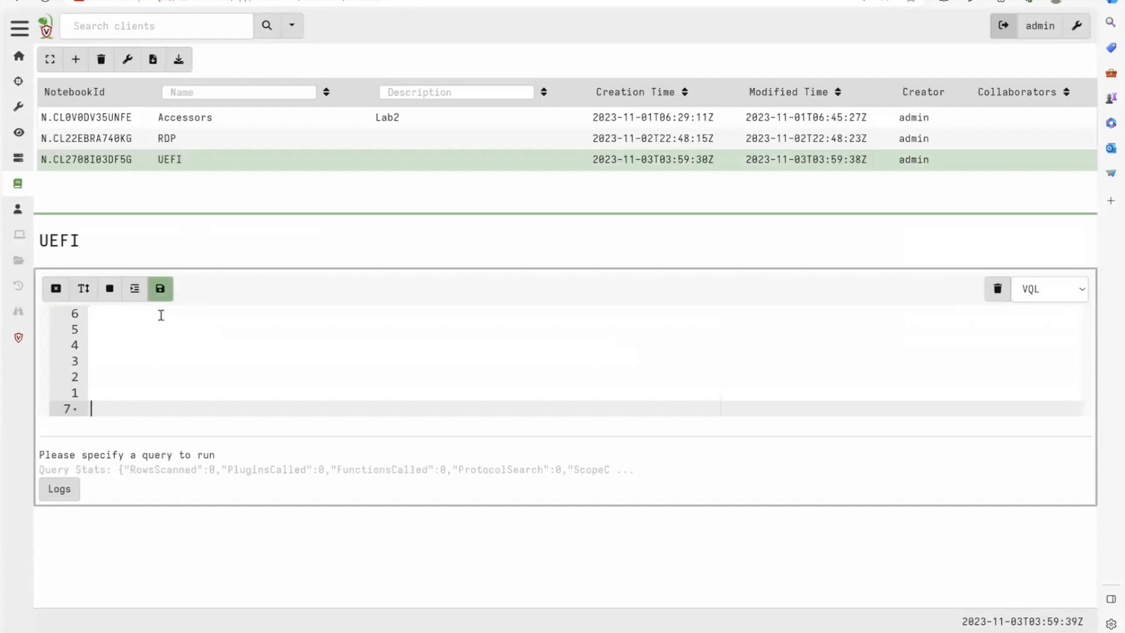
pyautogui.hotkey('ctrl', 'a')
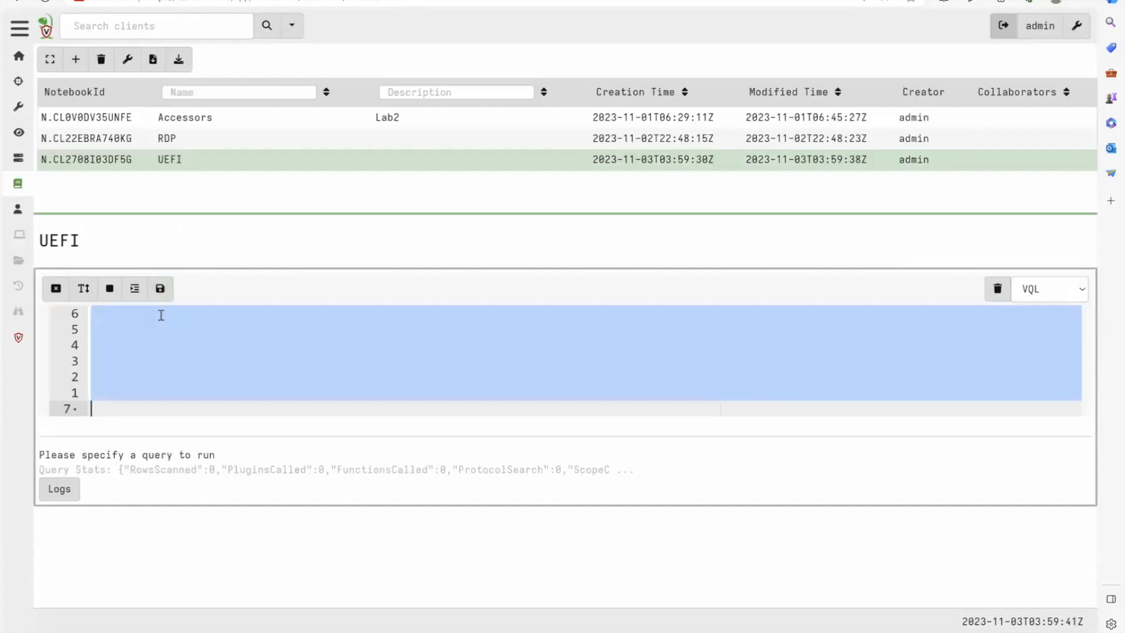
pyautogui.write('SELECT *')
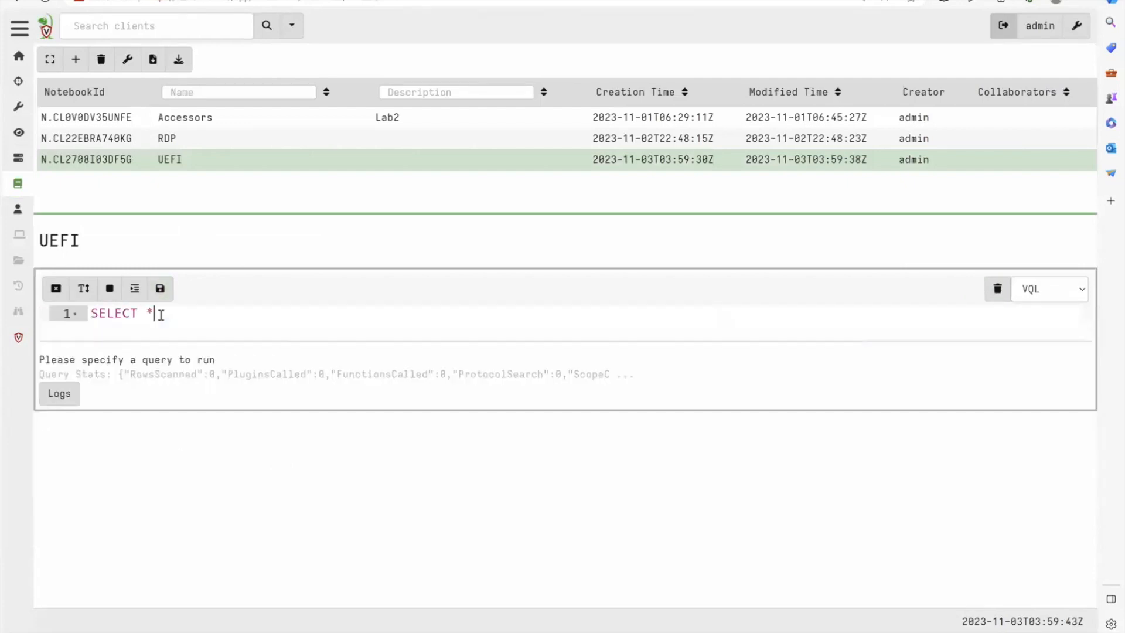
pyautogui.write(' FROM e')
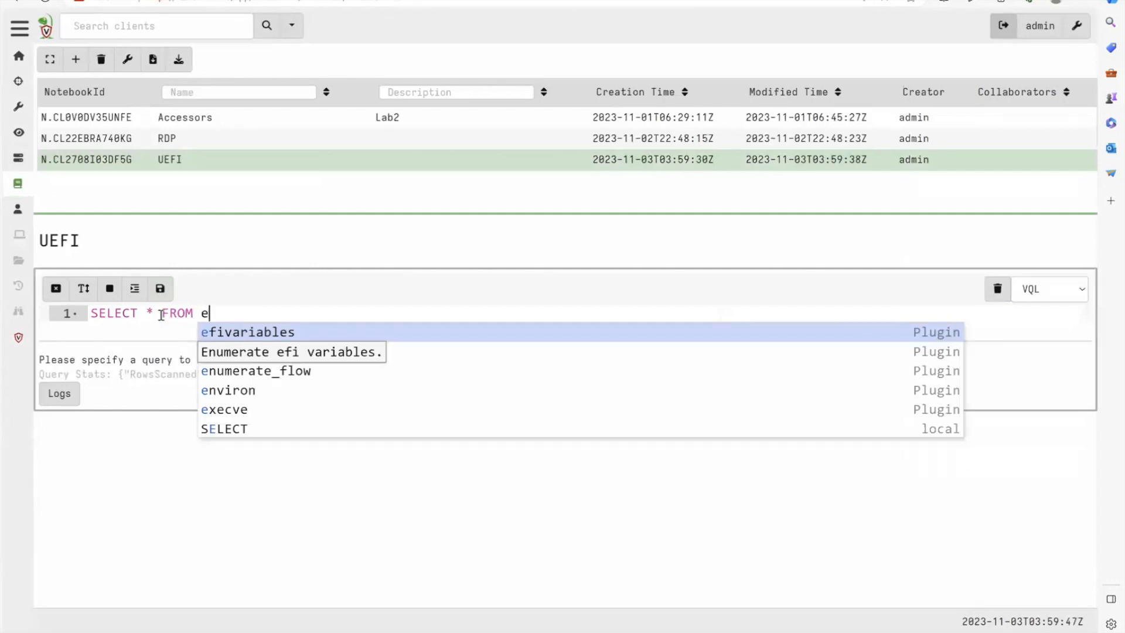
pyautogui.press('Return')
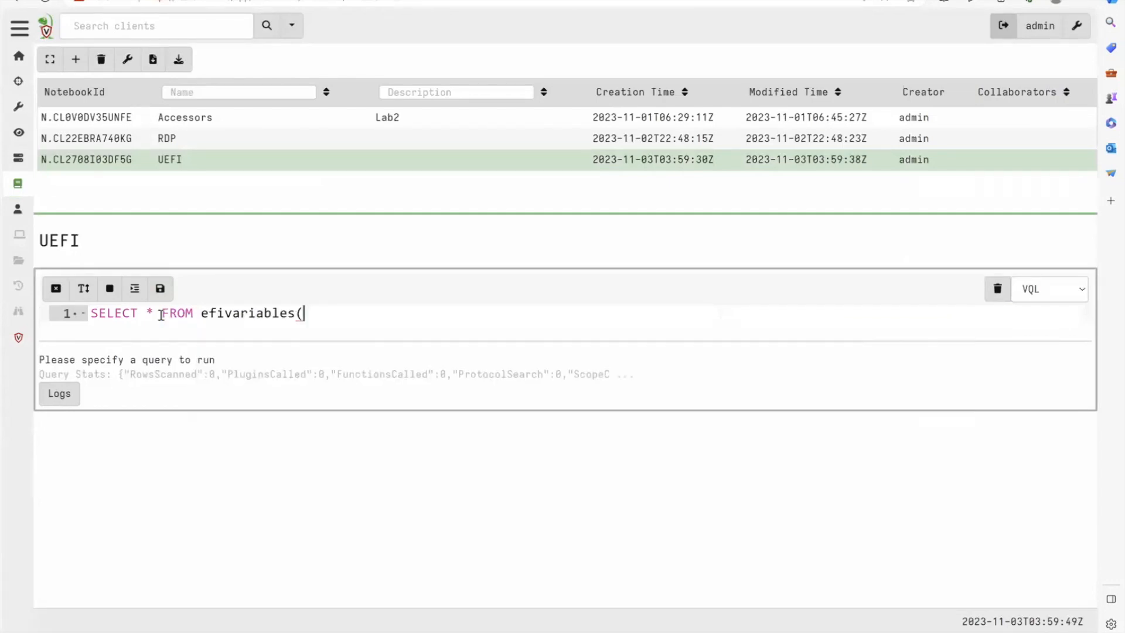
pyautogui.write('?')
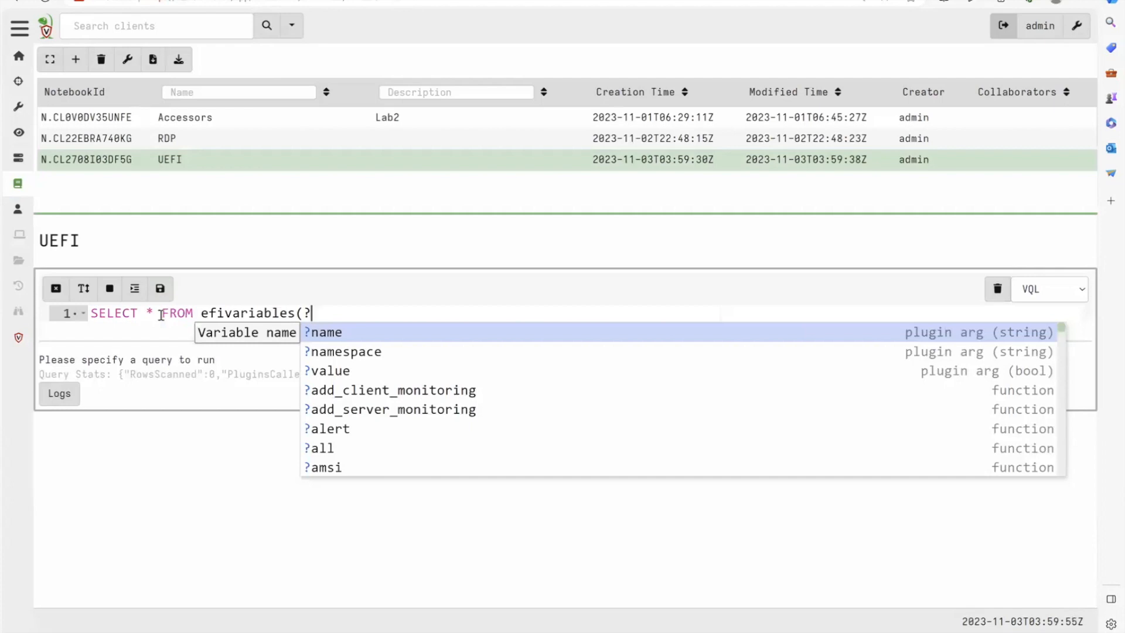
pyautogui.press('Down')
pyautogui.press('Up')
pyautogui.press('BackSpace')
pyautogui.write(')')
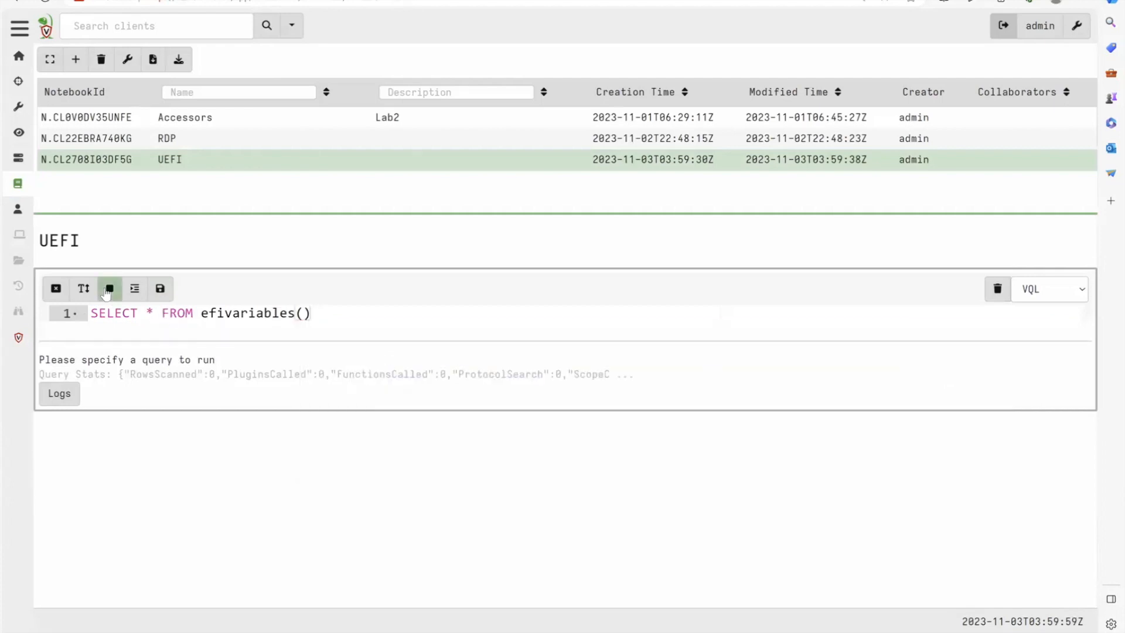
pyautogui.click(158, 288)
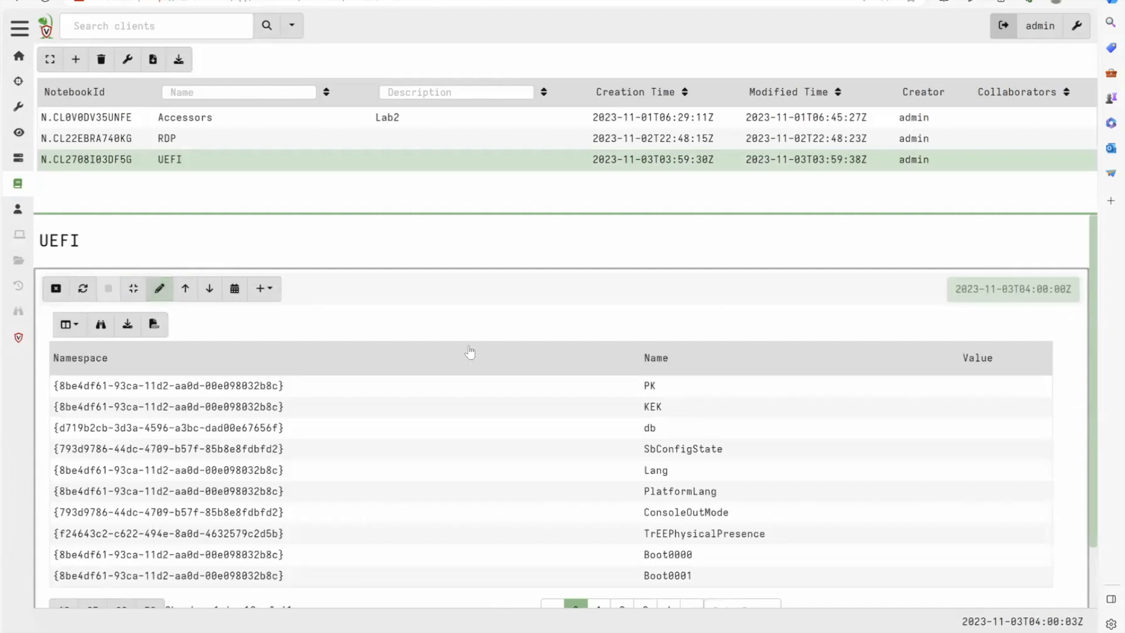
# - Show 50 rows per page in the query results and look through the listed EFI variable names and namespaces
pyautogui.scroll(-1, 498, 372)
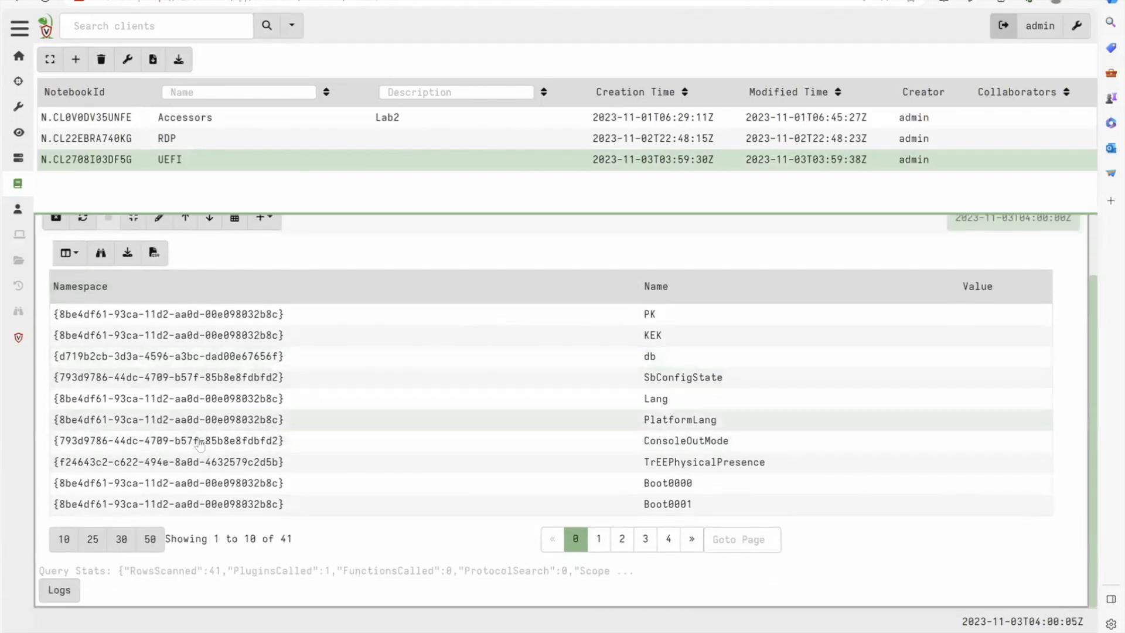
pyautogui.click(150, 539)
pyautogui.scroll(-10, 760, 467)
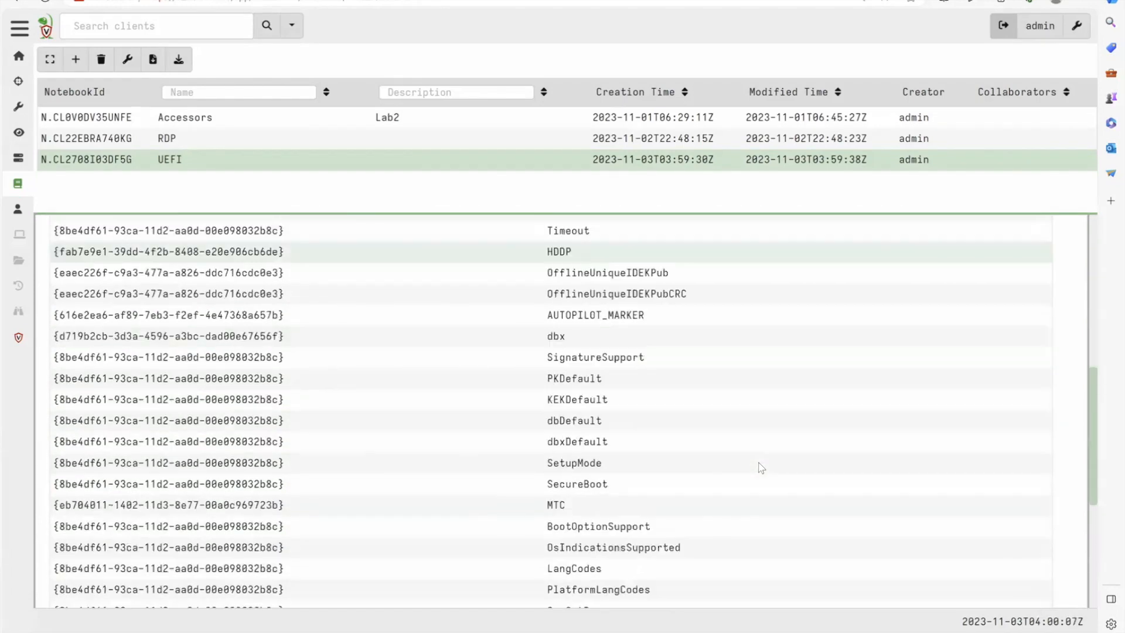
pyautogui.scroll(10, 760, 467)
pyautogui.scroll(2, 761, 468)
pyautogui.scroll(-10, 761, 467)
pyautogui.scroll(10, 761, 467)
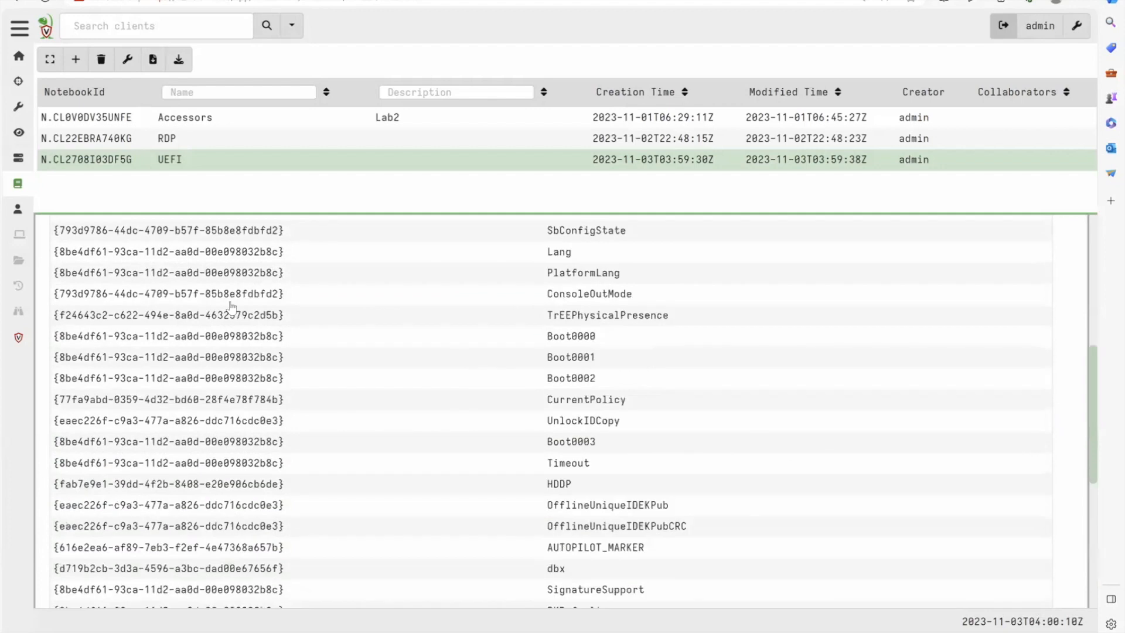
# - Add the argument value='Y' to the efivariables() call in the VQL cell and rerun the query
pyautogui.click(158, 287)
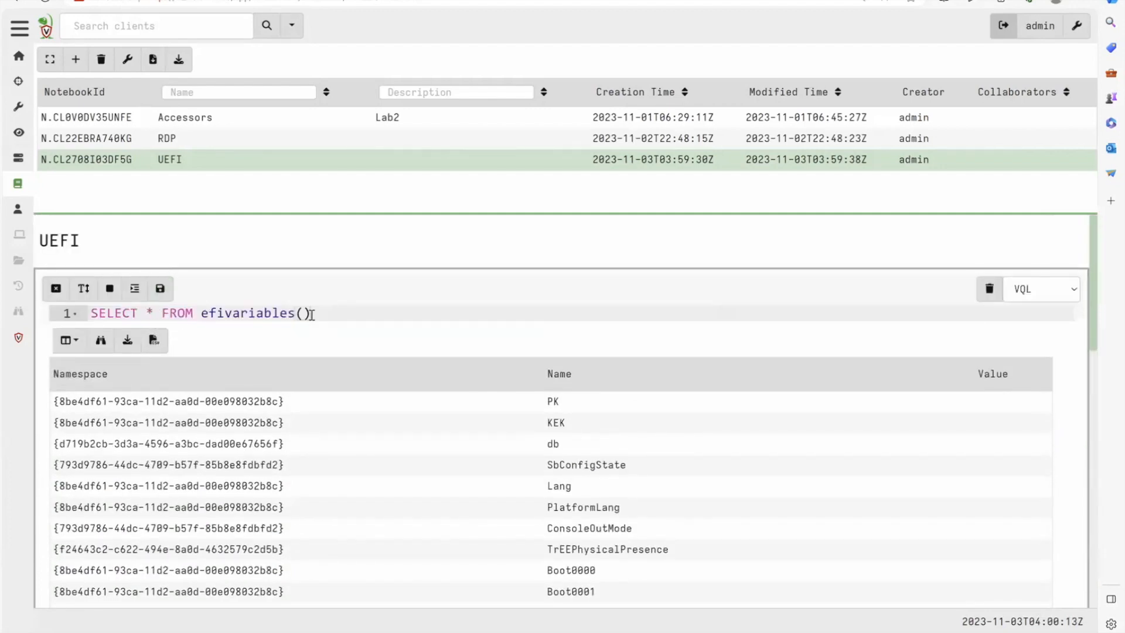
pyautogui.click(302, 313)
pyautogui.write('?')
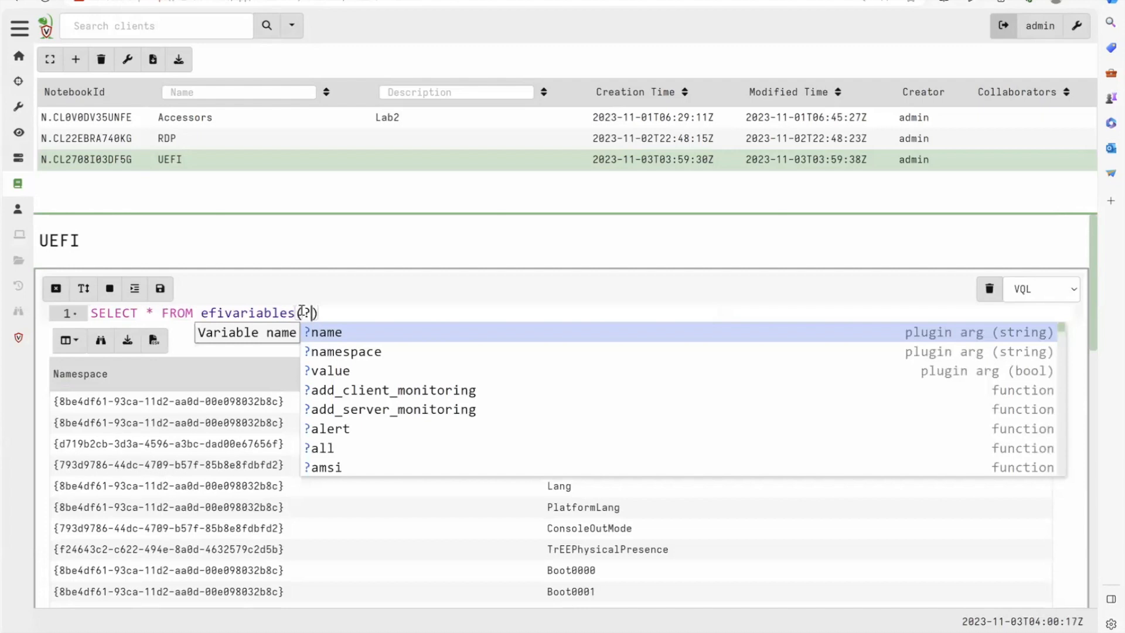
pyautogui.press('Down')
pyautogui.press('Down')
pyautogui.press('Return')
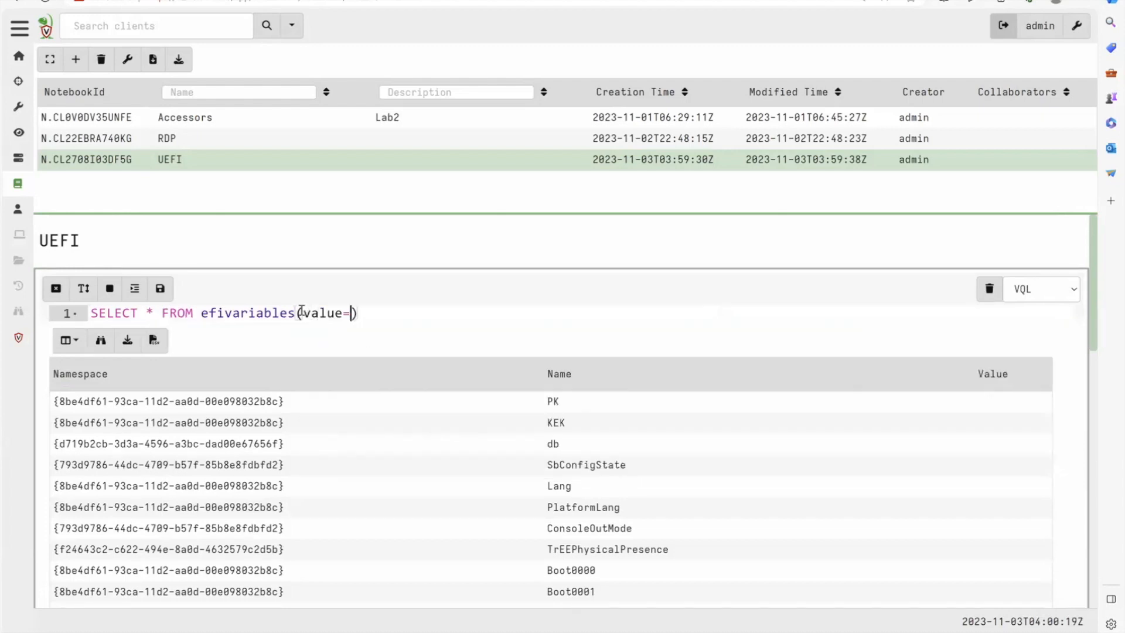
pyautogui.write("'Y")
pyautogui.click(162, 288)
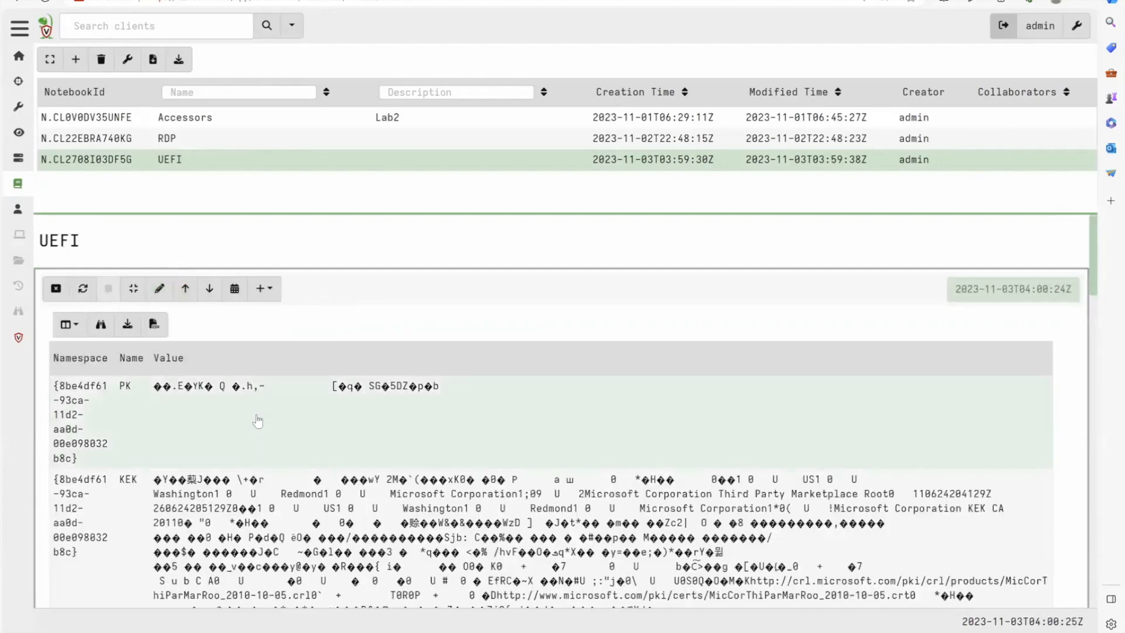
# - Examine the returned EFI variable values with 50 rows per page, and reopen the query cell for editing
pyautogui.scroll(-3, 258, 419)
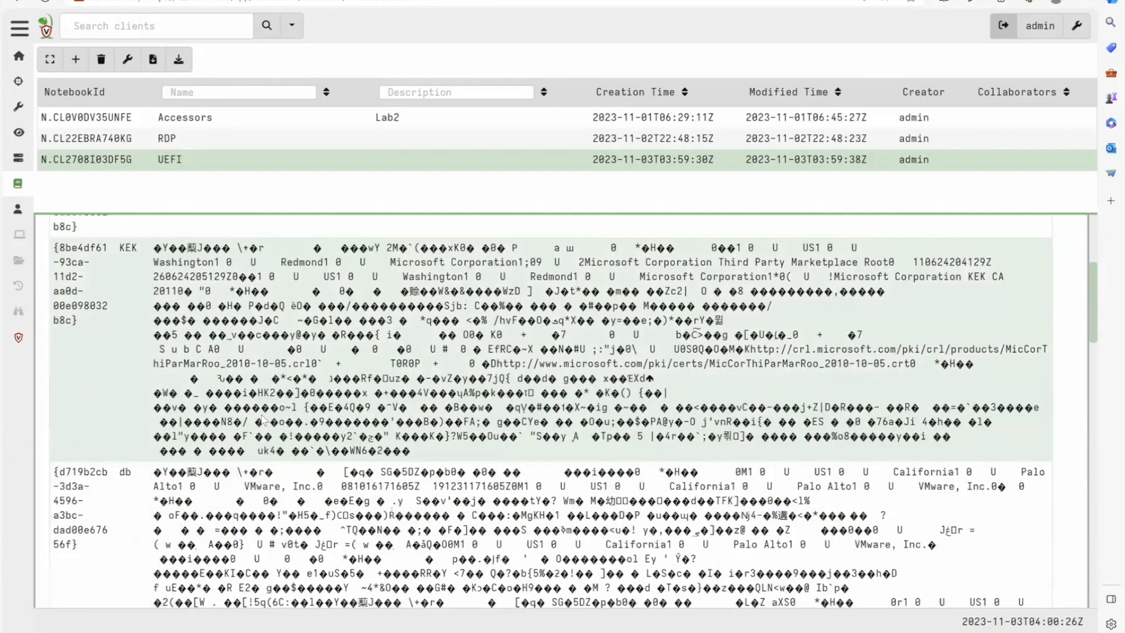
pyautogui.scroll(-5, 262, 420)
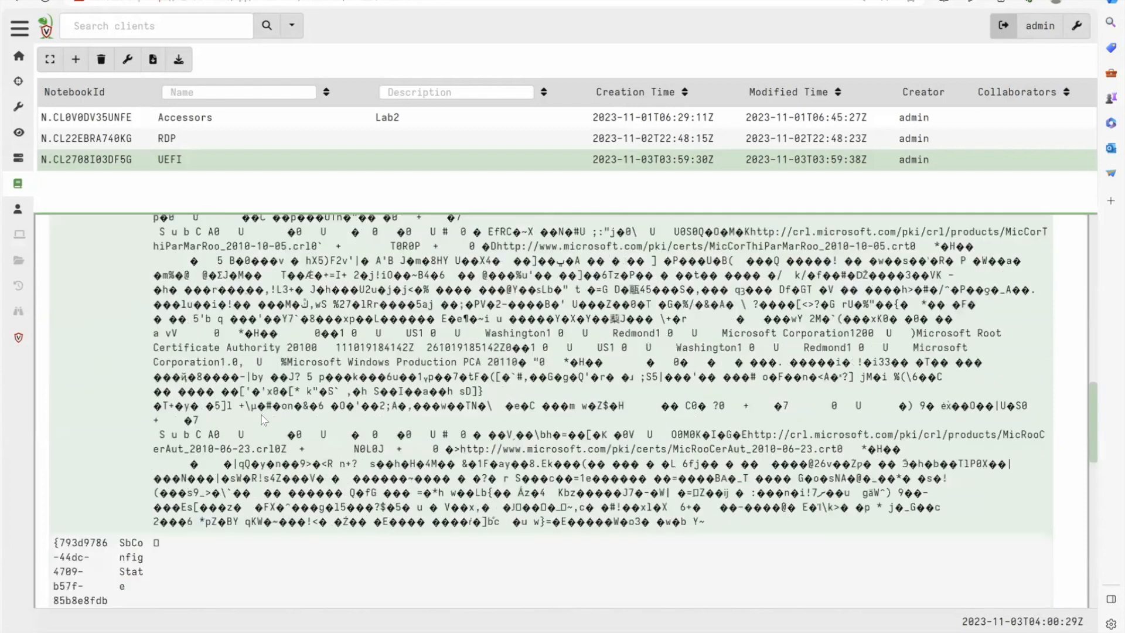
pyautogui.scroll(-10, 264, 419)
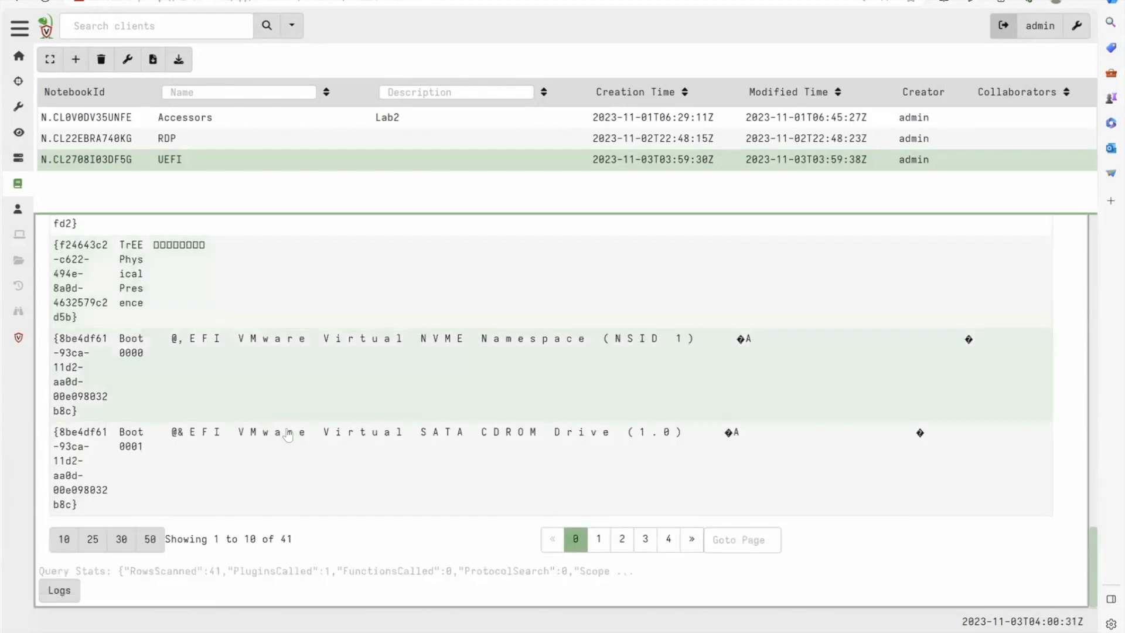
pyautogui.click(150, 539)
pyautogui.scroll(-10, 617, 605)
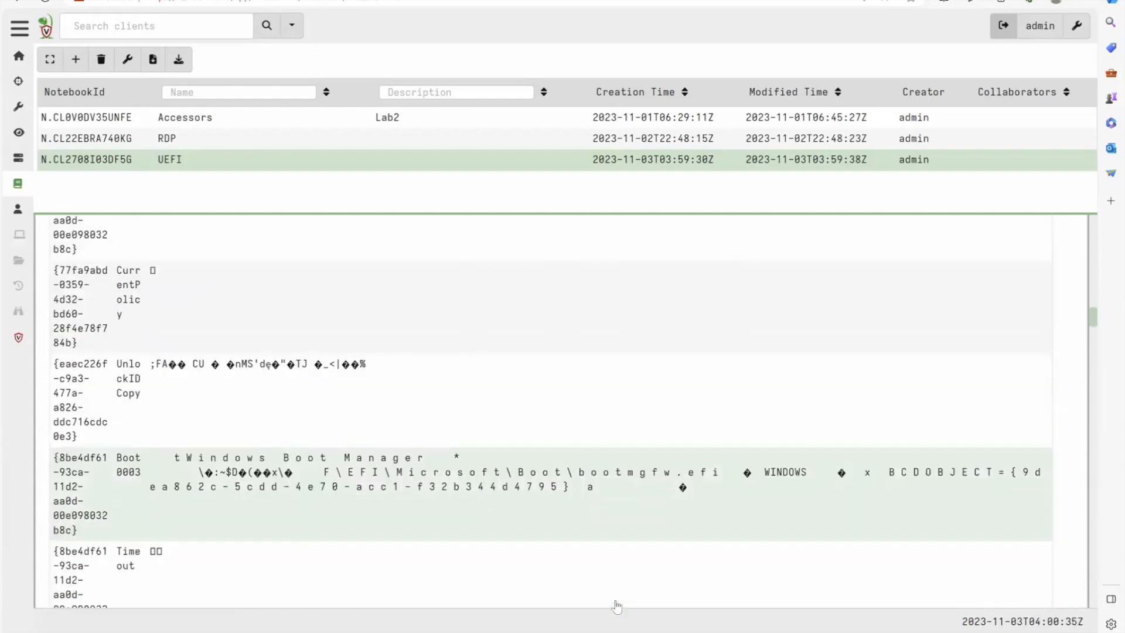
pyautogui.scroll(-5, 616, 605)
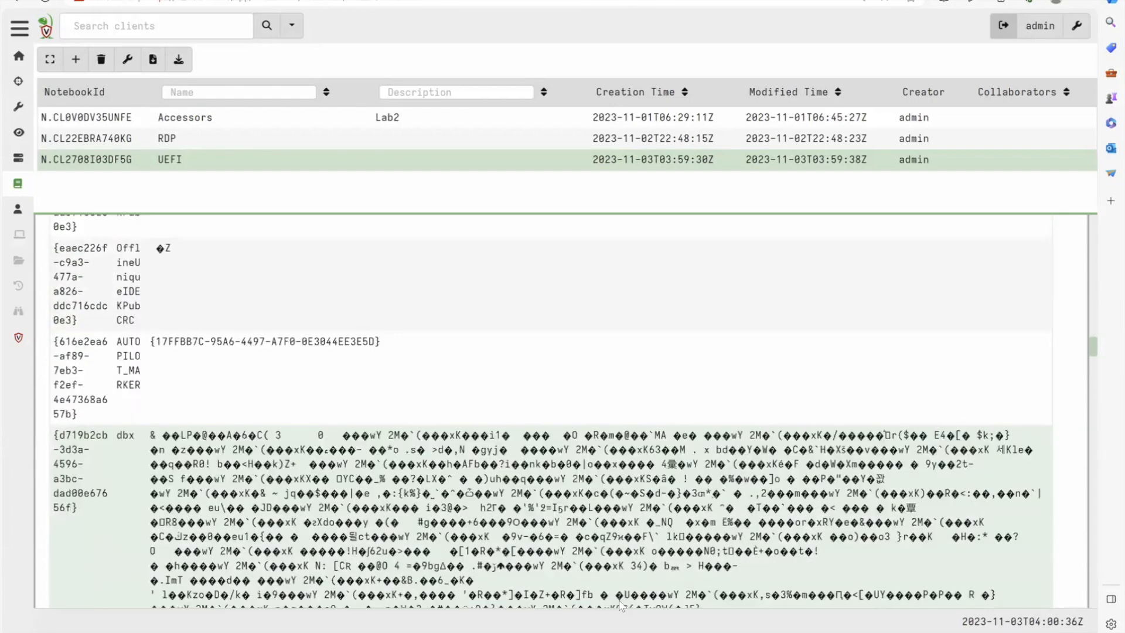
pyautogui.scroll(-5, 622, 605)
pyautogui.scroll(1, 621, 605)
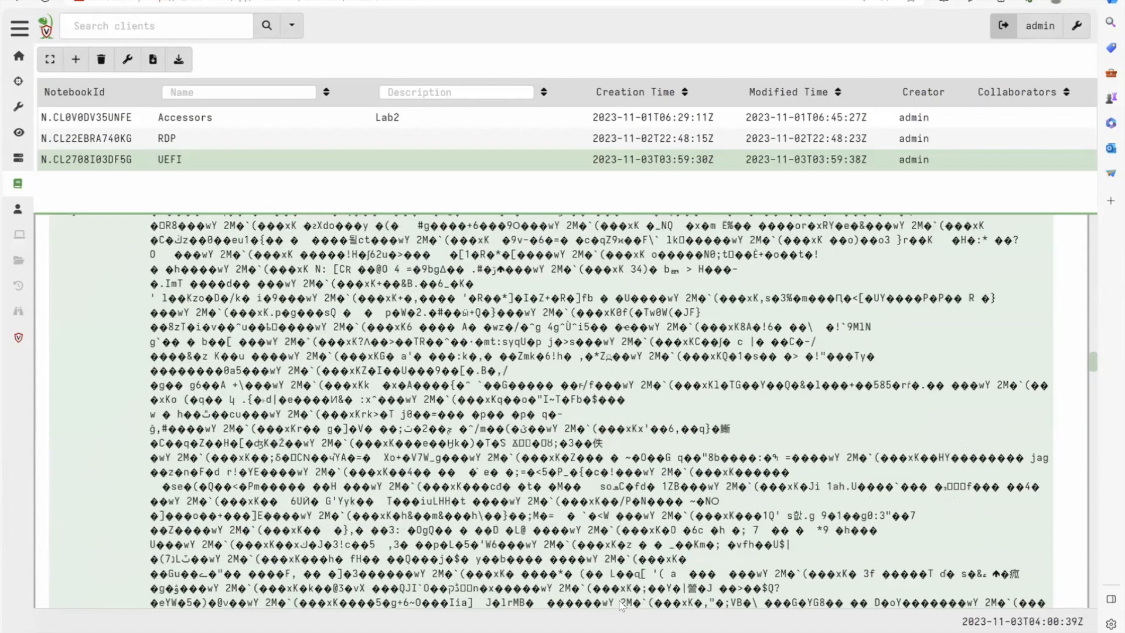
pyautogui.scroll(10, 621, 605)
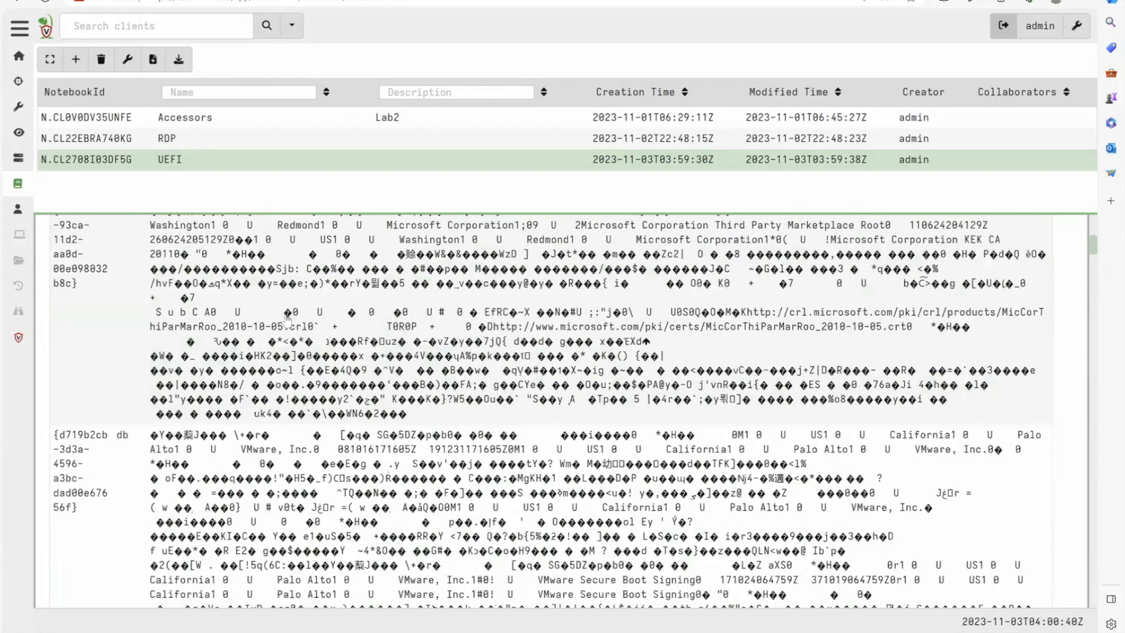
pyautogui.scroll(5, 167, 315)
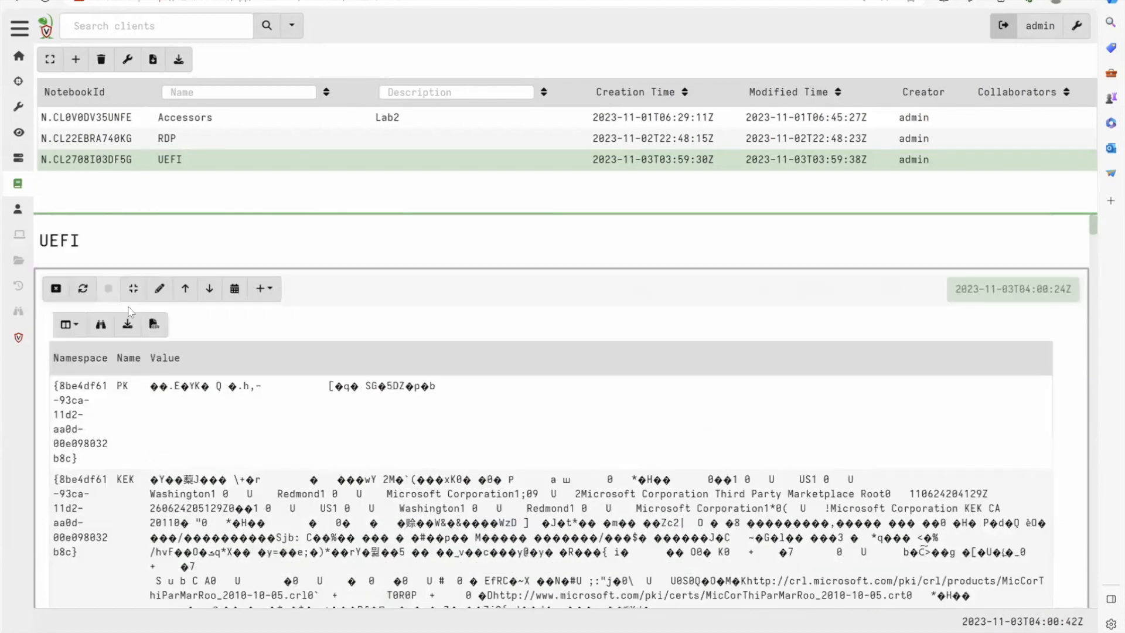
pyautogui.click(159, 289)
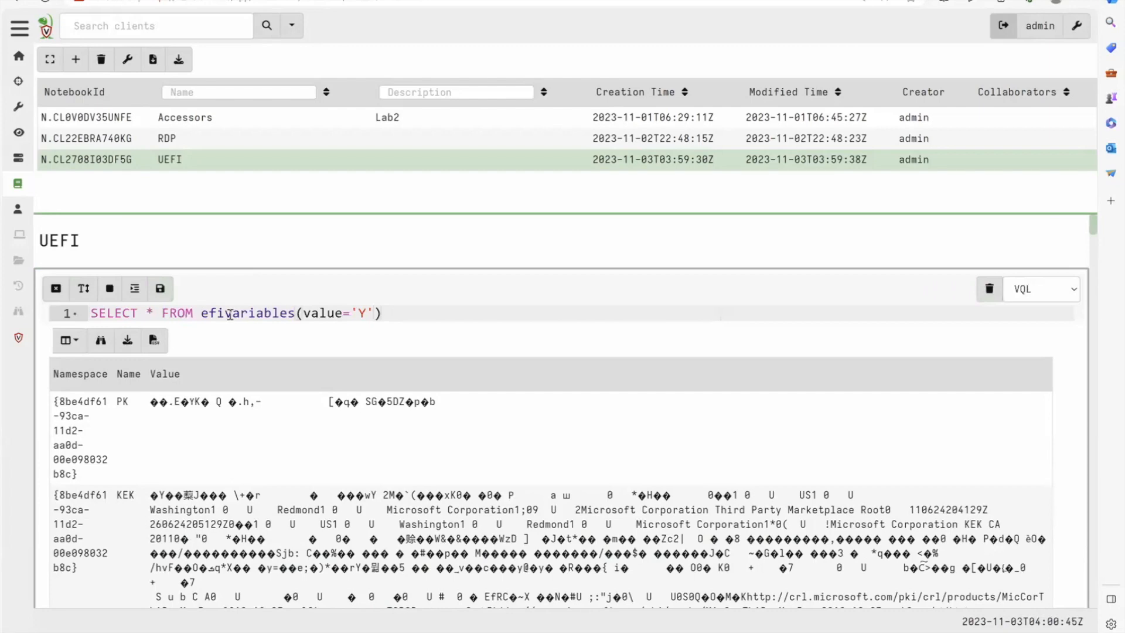
pyautogui.moveTo(420, 314); pyautogui.dragTo(168, 252)
# - Search the client artifacts for efi and open the Generic.System.EfiSignatures artifact
pyautogui.click(19, 108)
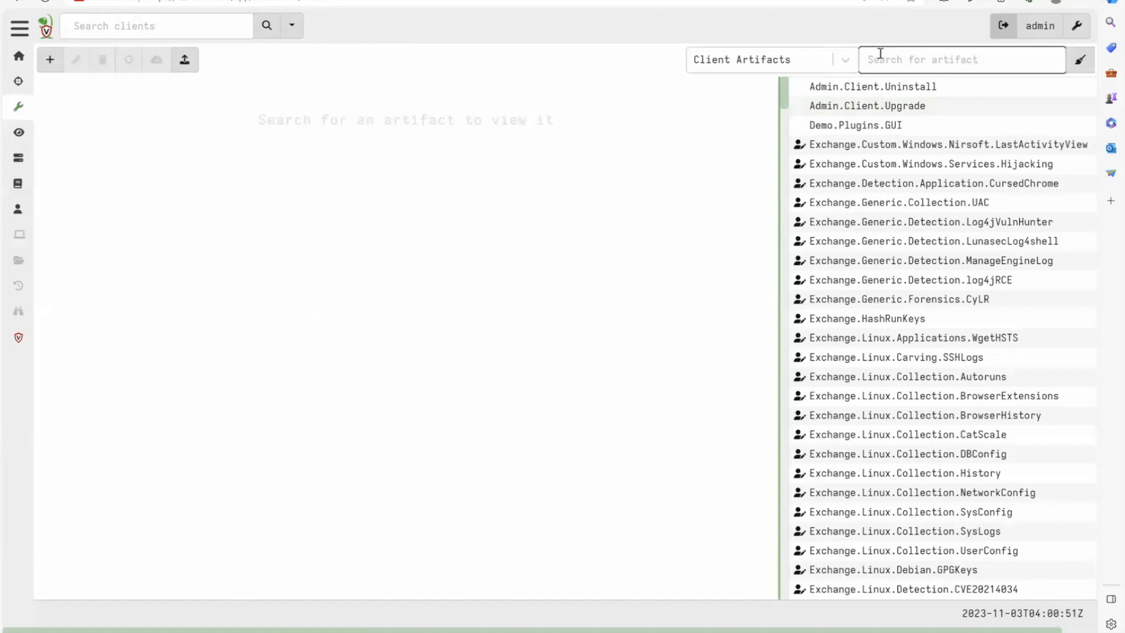
pyautogui.write('e')
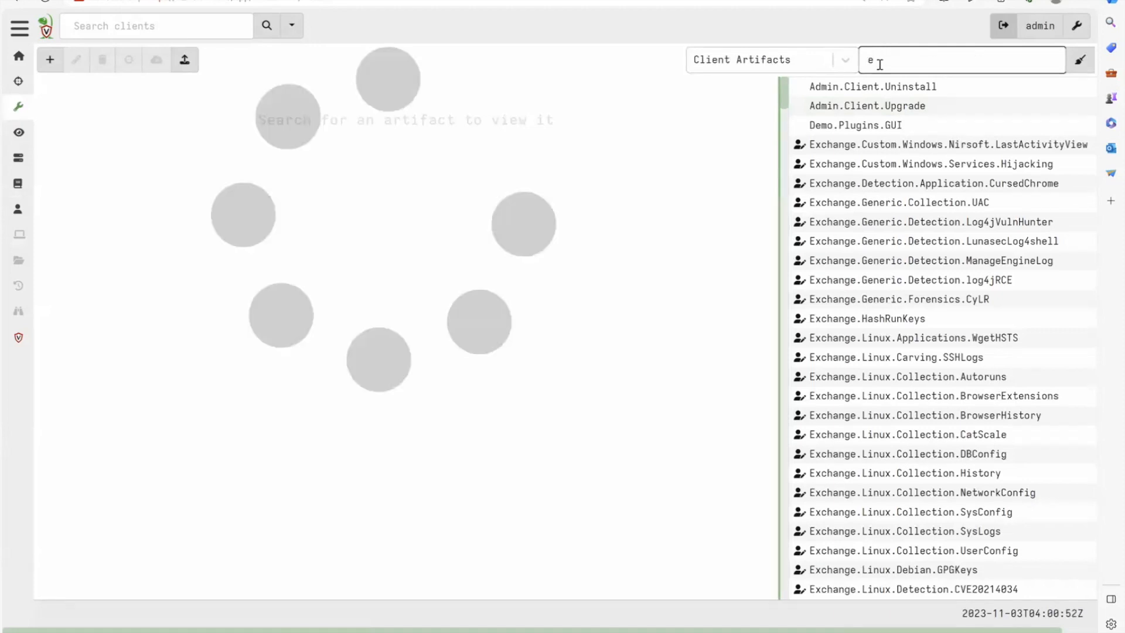
pyautogui.write('fi')
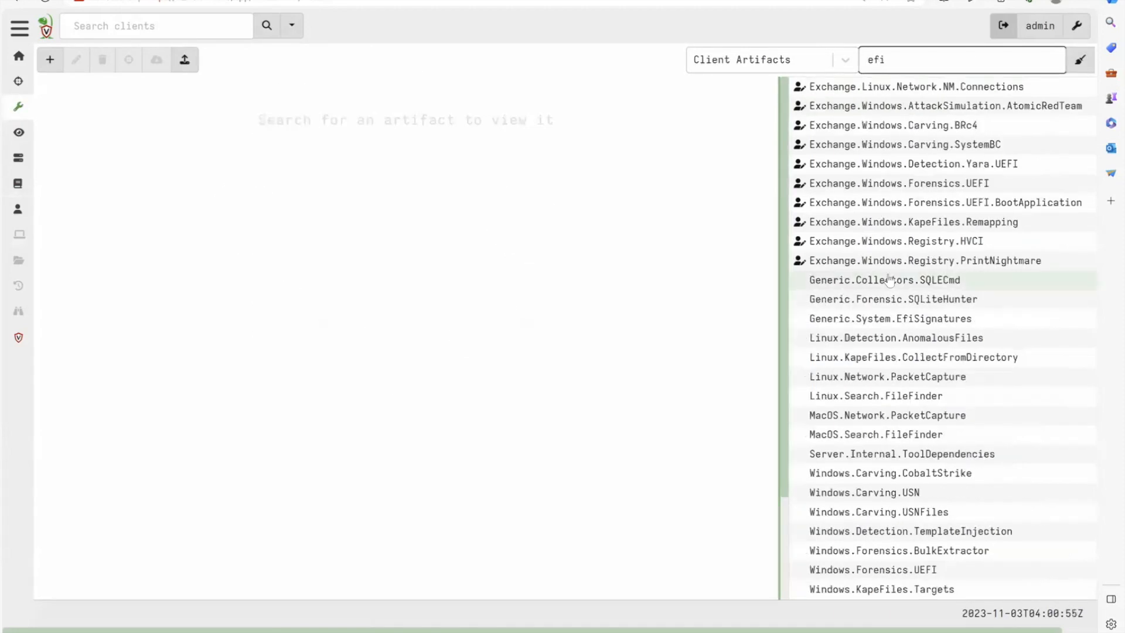
pyautogui.scroll(-3, 949, 243)
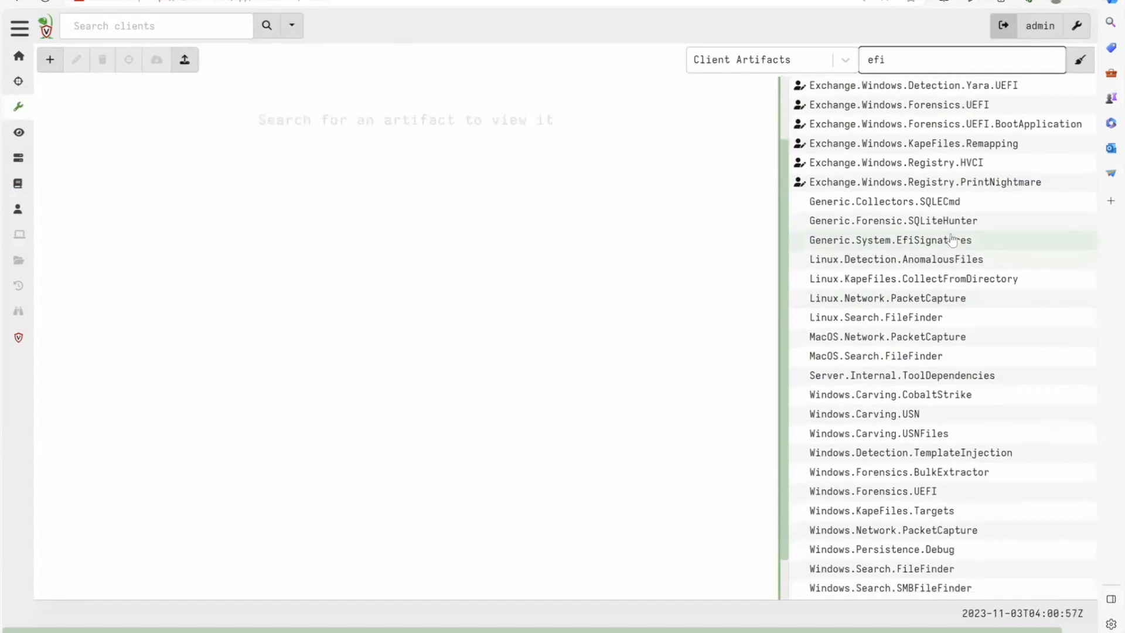
pyautogui.click(949, 241)
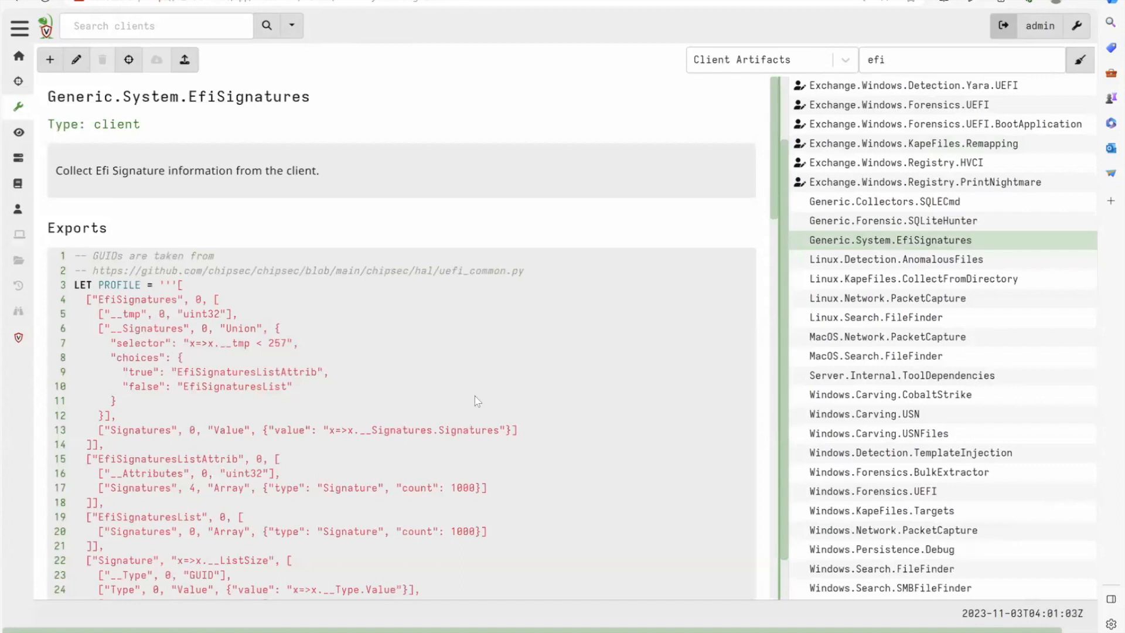
# - Examine the GUID source URL comment and the EfiSignatures entry of the PROFILE definition in the artifact's exports
pyautogui.tripleClick(506, 272)
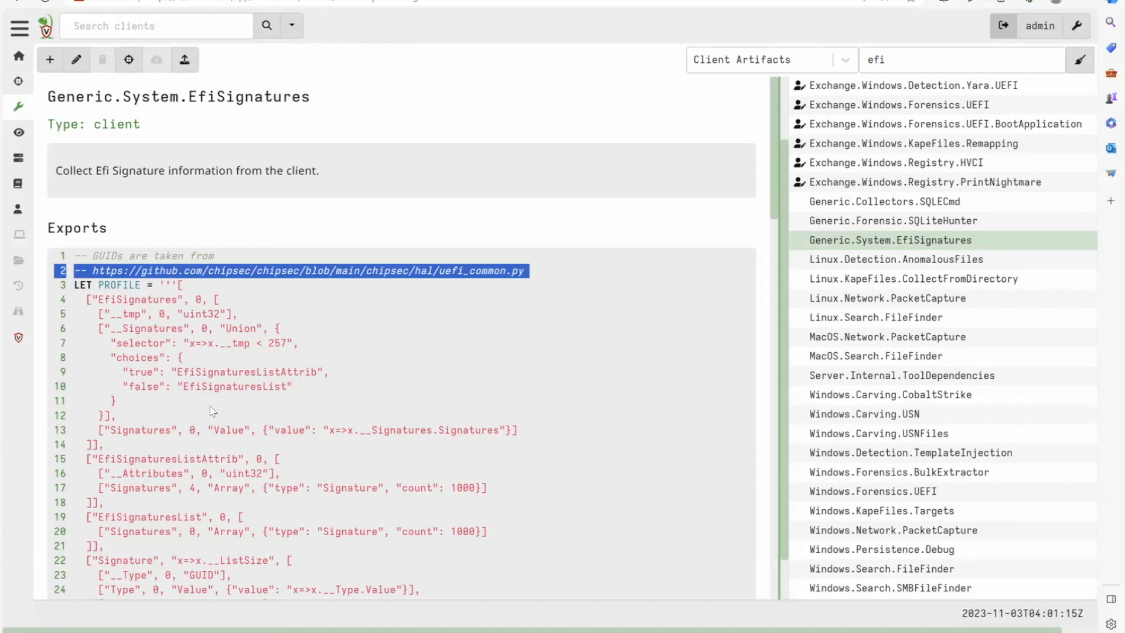
pyautogui.tripleClick(141, 302)
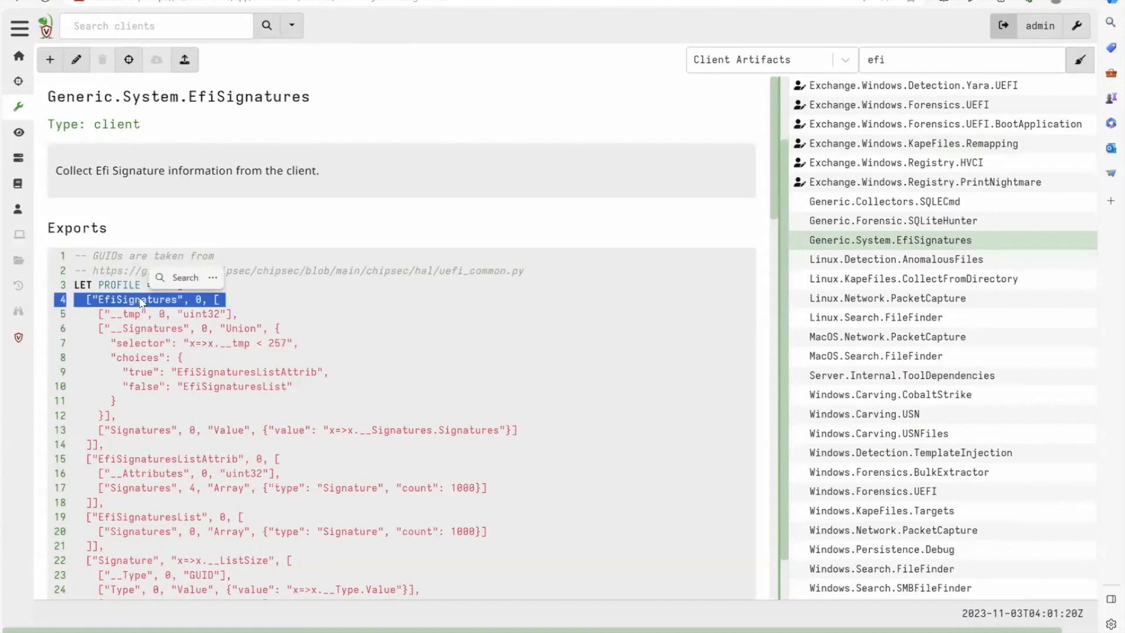
pyautogui.click(144, 302)
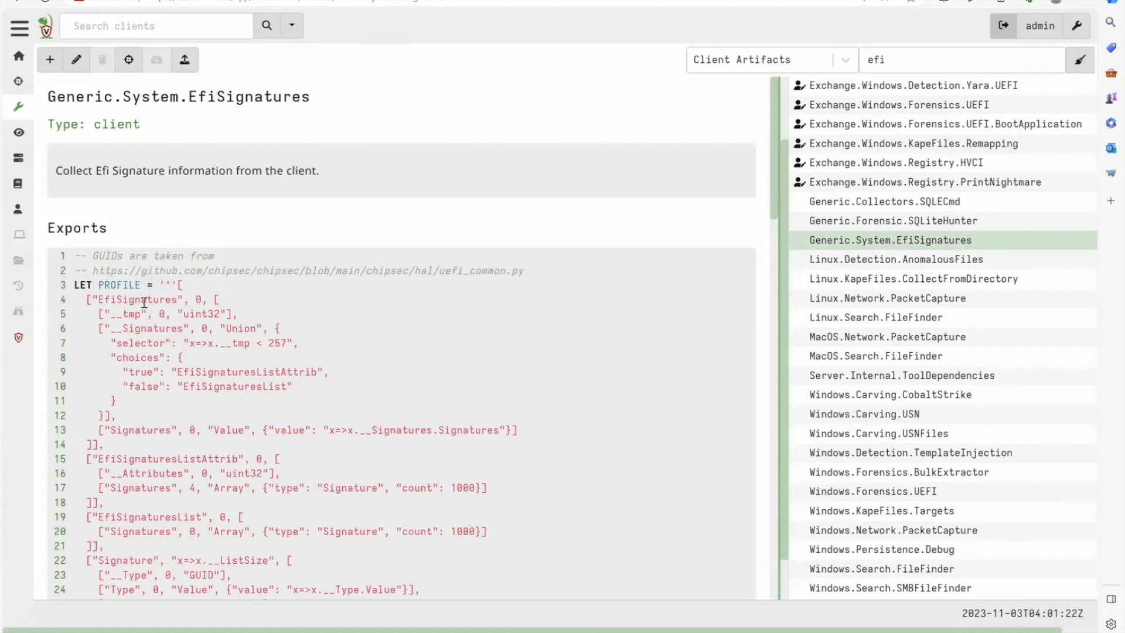
# - Examine the rest of the Generic.System.EfiSignatures definition, including the GetSignatures function and the Certificates and Hashes sources
pyautogui.scroll(-1, 145, 302)
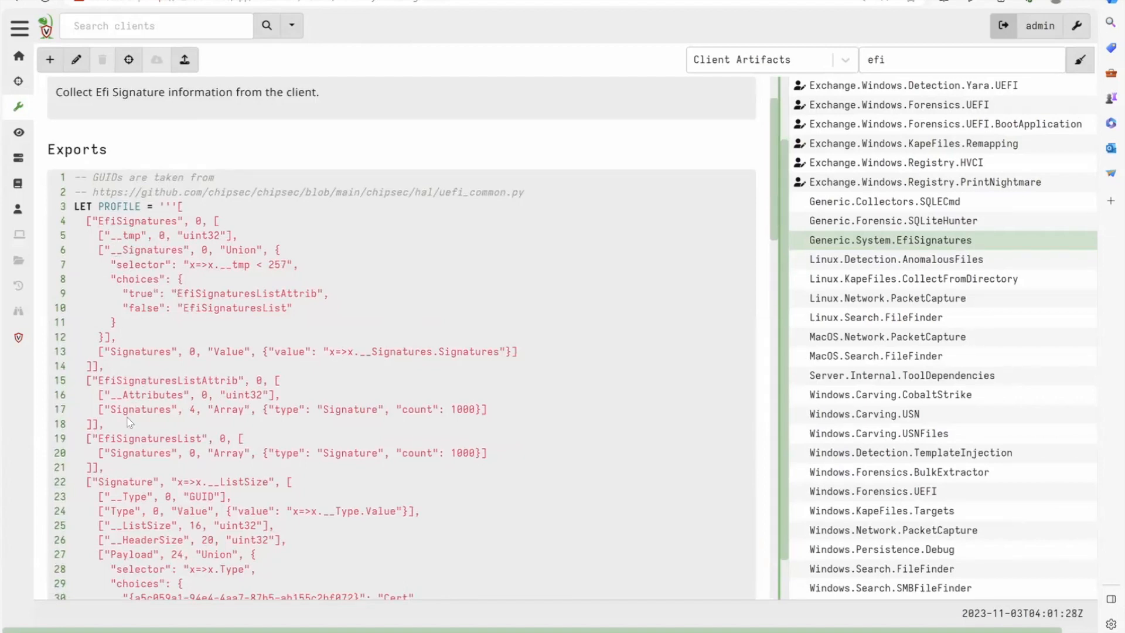
pyautogui.scroll(-5, 129, 421)
pyautogui.scroll(-2, 129, 420)
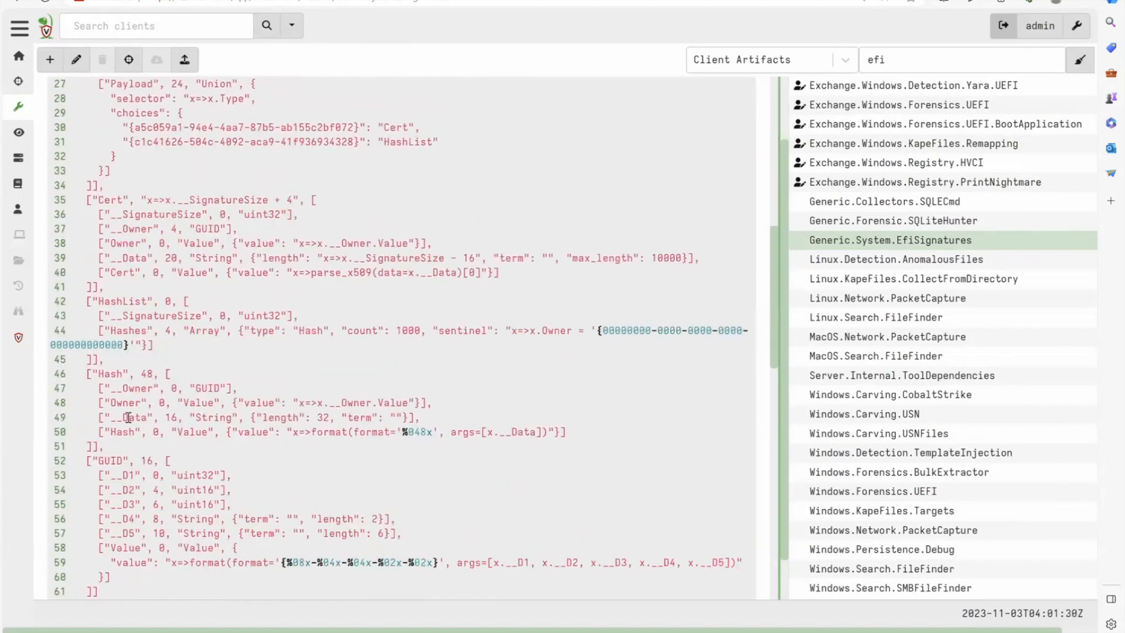
pyautogui.scroll(-9, 127, 418)
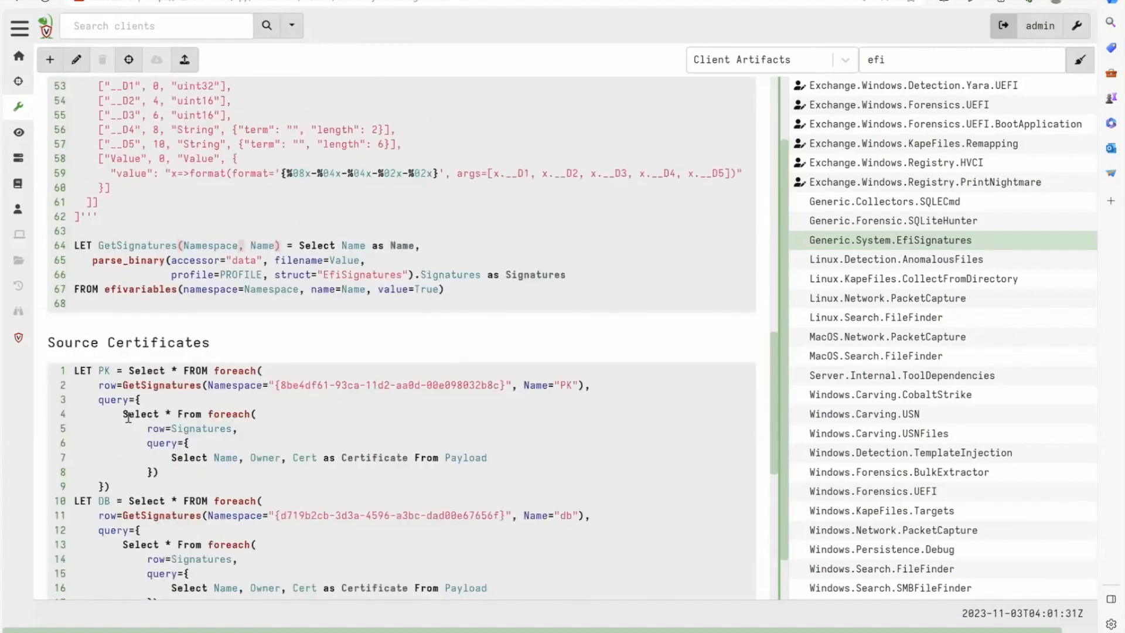
pyautogui.scroll(-4, 130, 422)
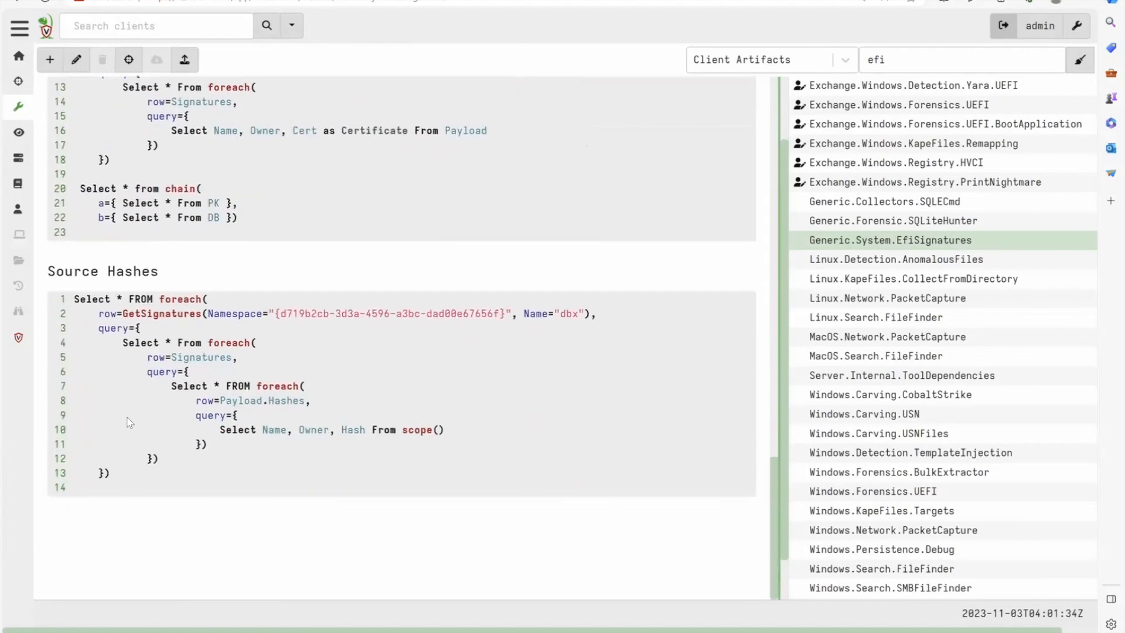
pyautogui.scroll(6, 128, 418)
pyautogui.scroll(10, 128, 417)
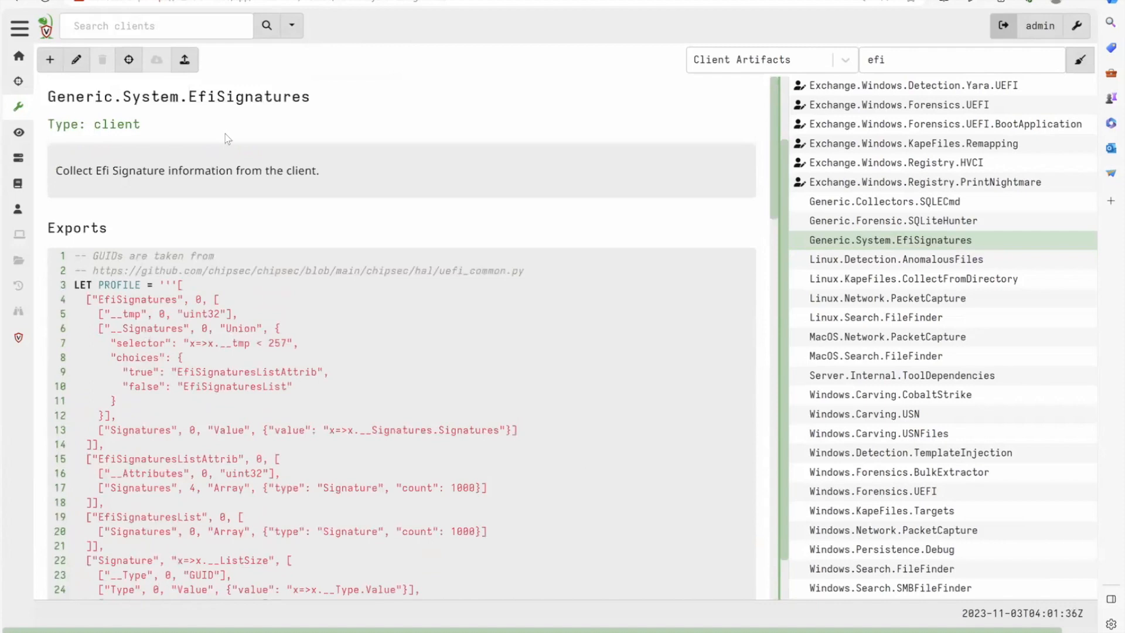
# - List all clients and open the collected artifacts of the Win11SecureBoot.localdomain client
pyautogui.click(270, 26)
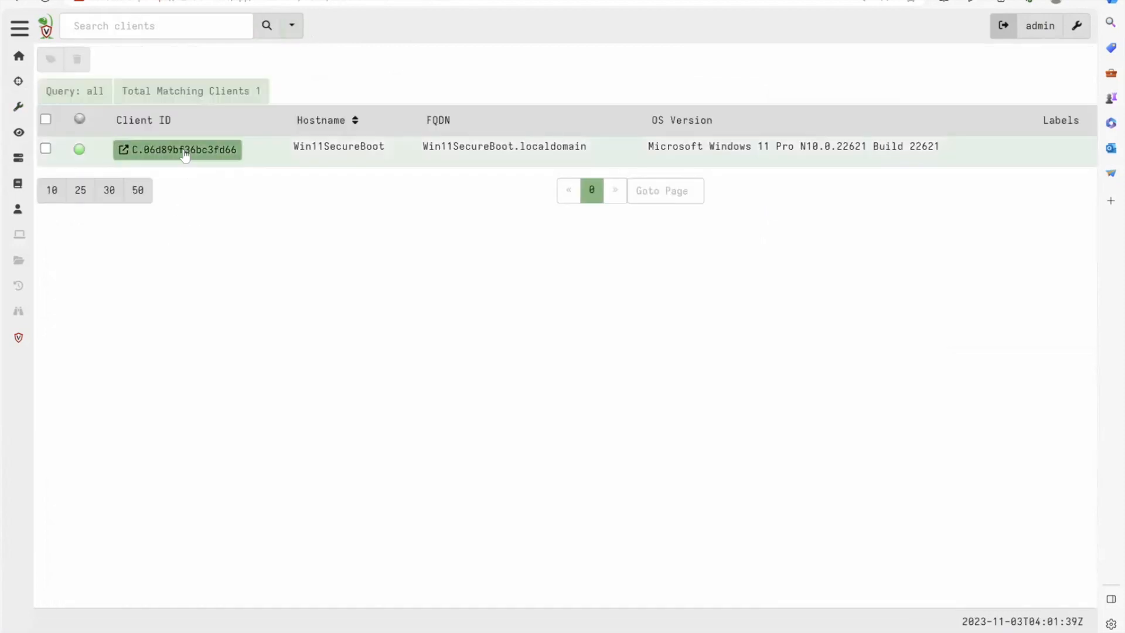
pyautogui.click(183, 150)
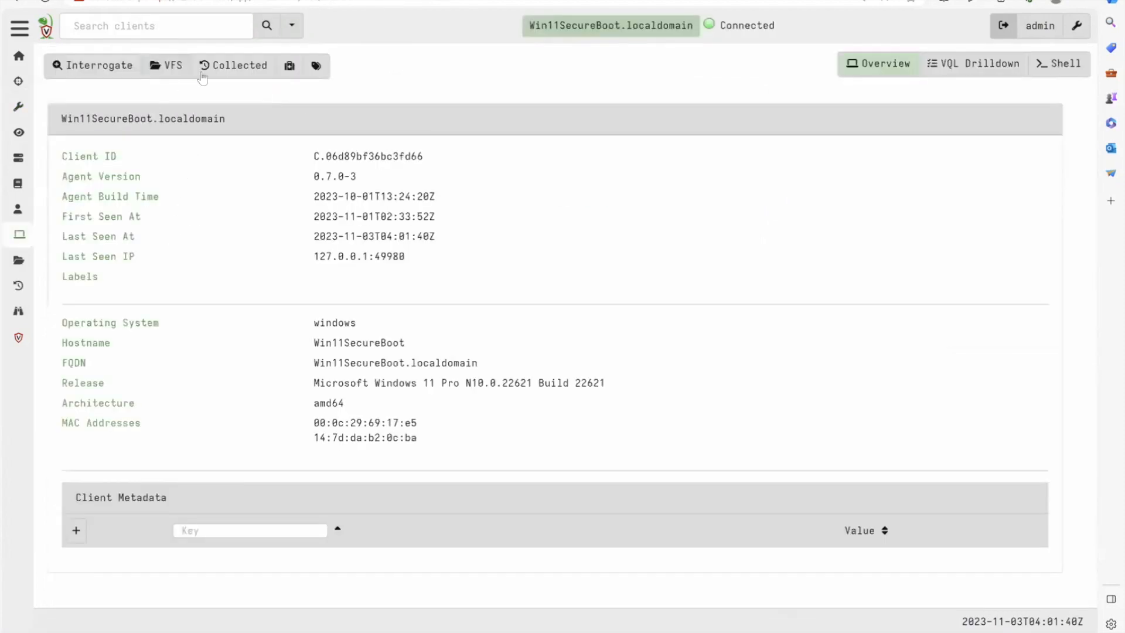
pyautogui.click(234, 65)
# - Search for efi in a new collection, select Generic.System.EfiSignatures, and launch it with its default parameters
pyautogui.click(60, 59)
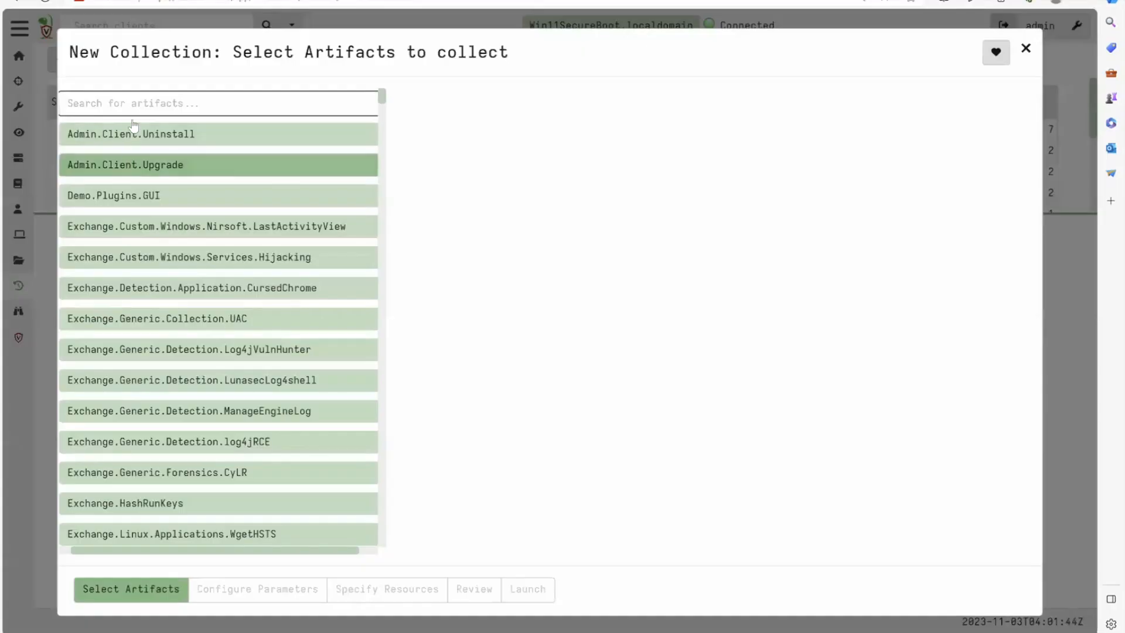
pyautogui.write('efi')
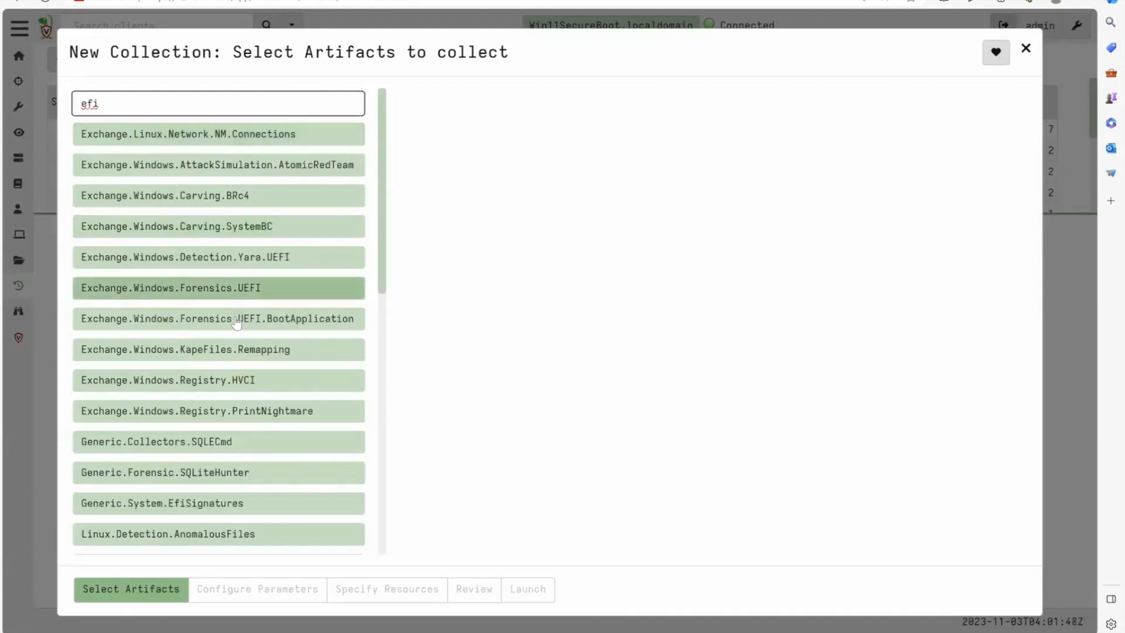
pyautogui.scroll(-1, 236, 323)
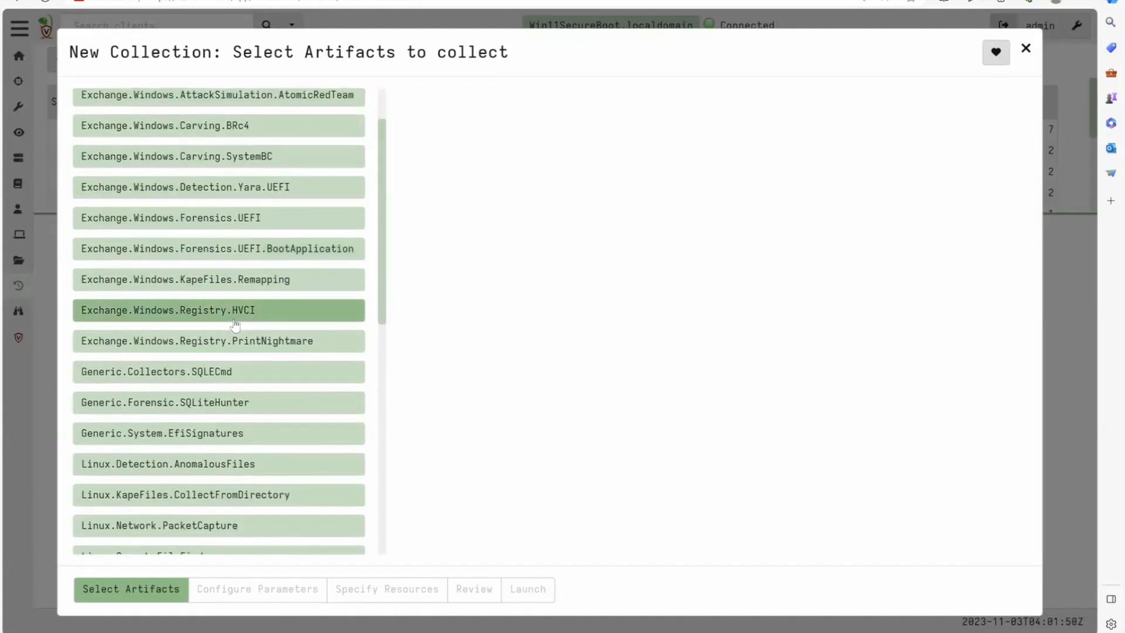
pyautogui.click(213, 432)
pyautogui.scroll(-2, 457, 396)
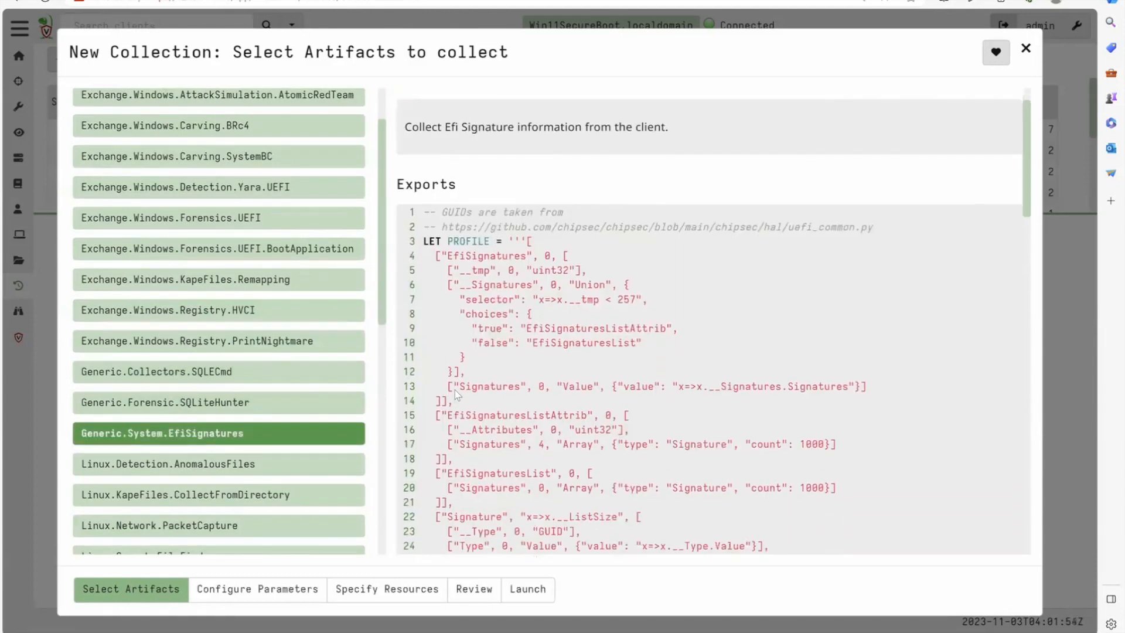
pyautogui.scroll(2, 529, 246)
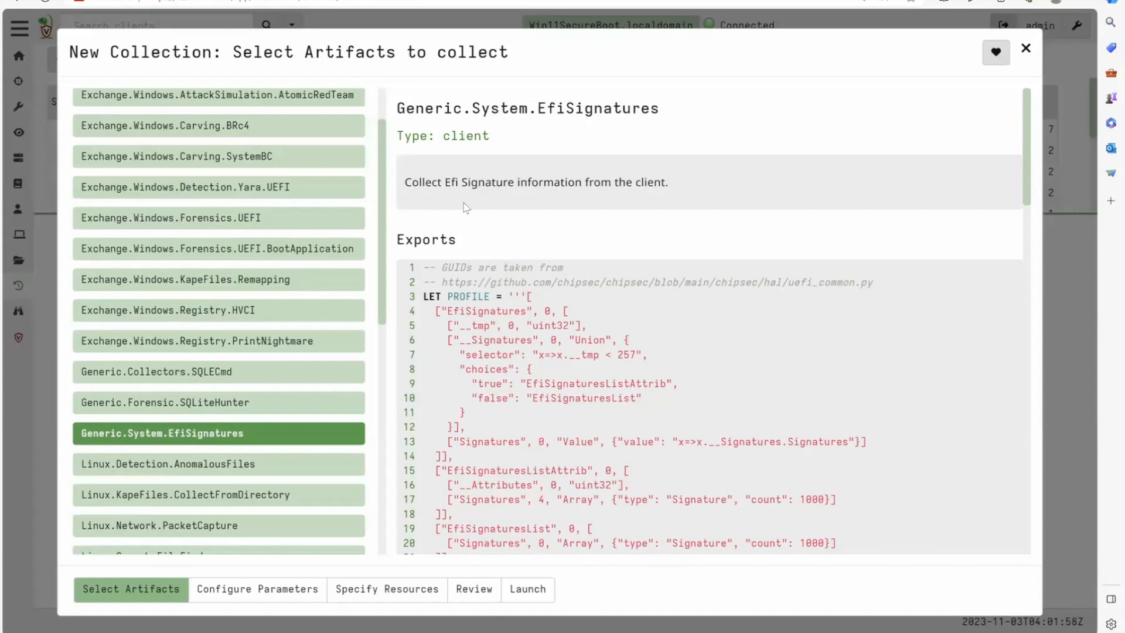
pyautogui.click(281, 593)
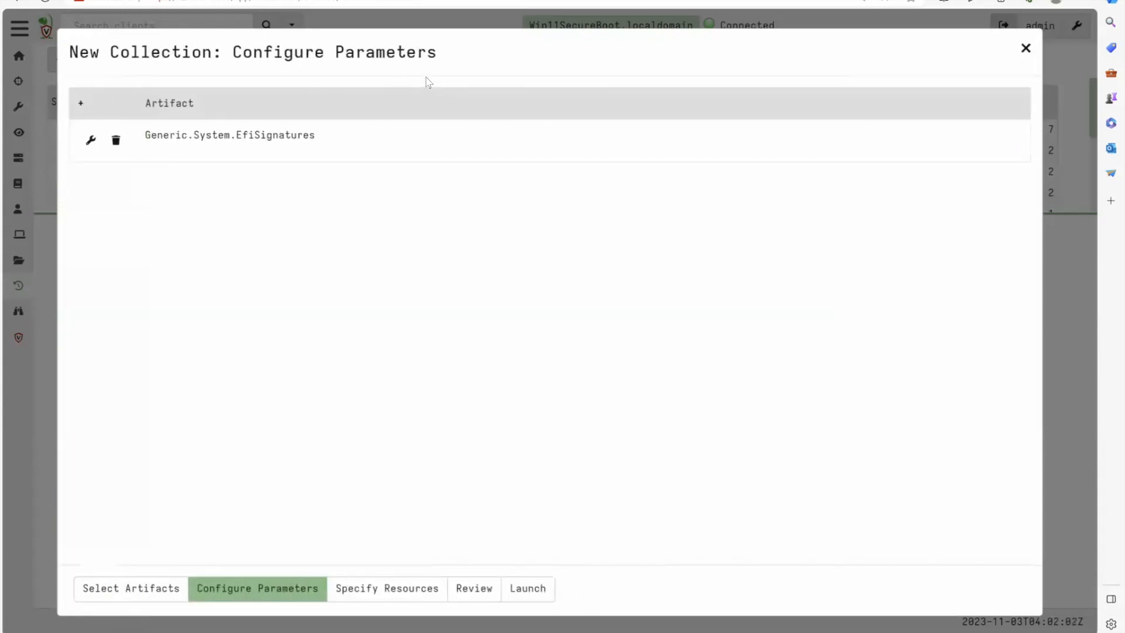
pyautogui.click(520, 590)
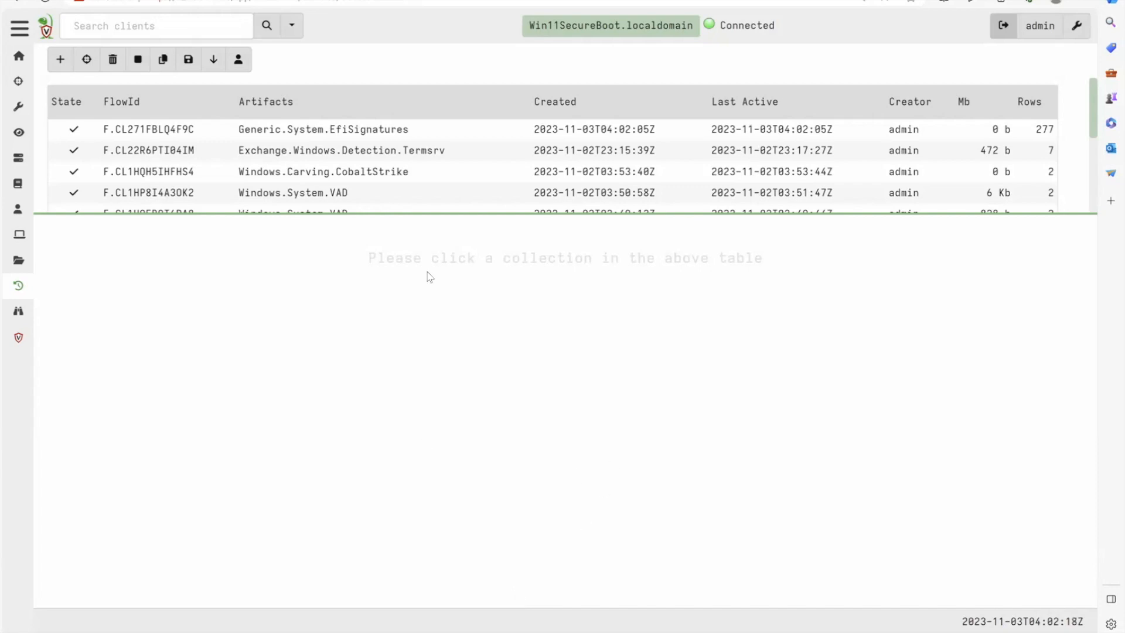
# - Open the results of the Generic.System.EfiSignatures collection and examine the db certificates' subjects, issuers and validity dates
pyautogui.click(324, 130)
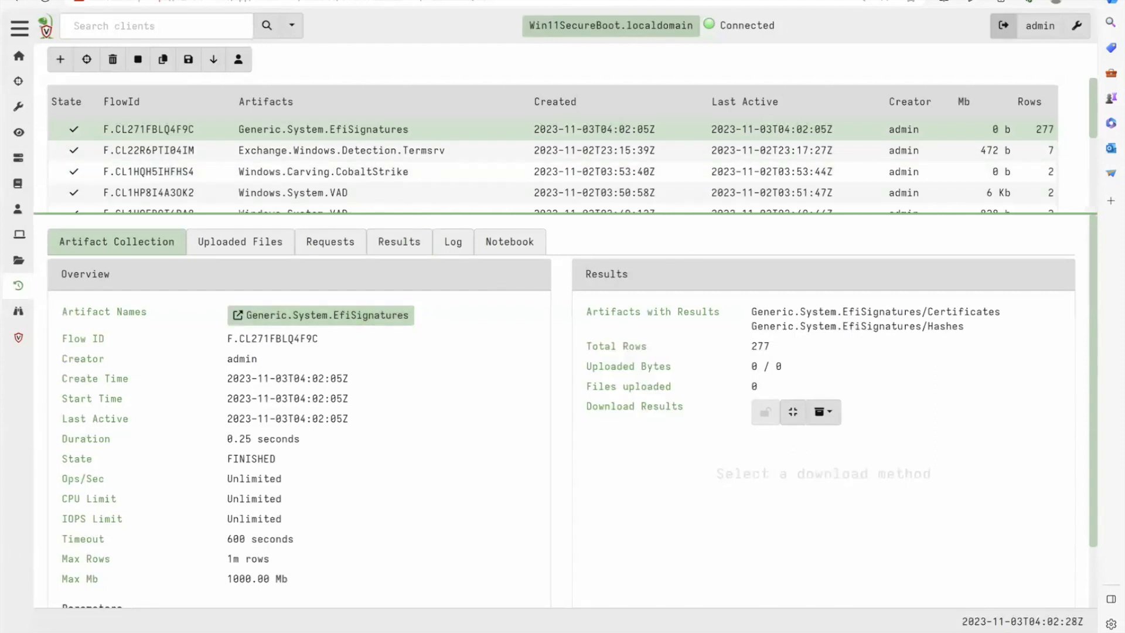
pyautogui.click(403, 249)
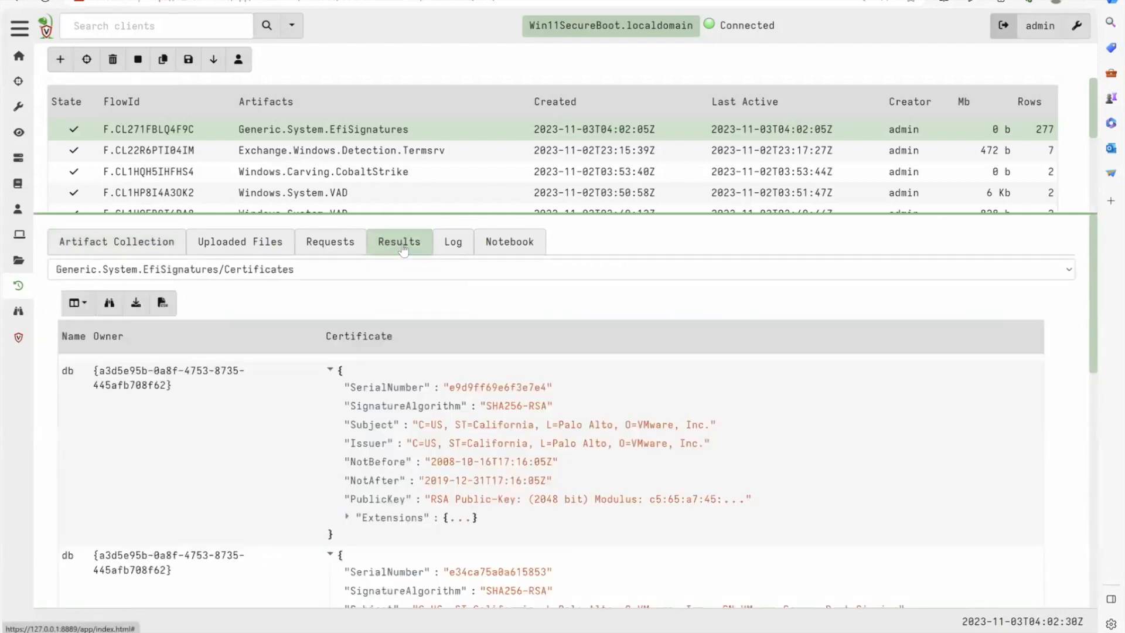
pyautogui.scroll(-3, 253, 349)
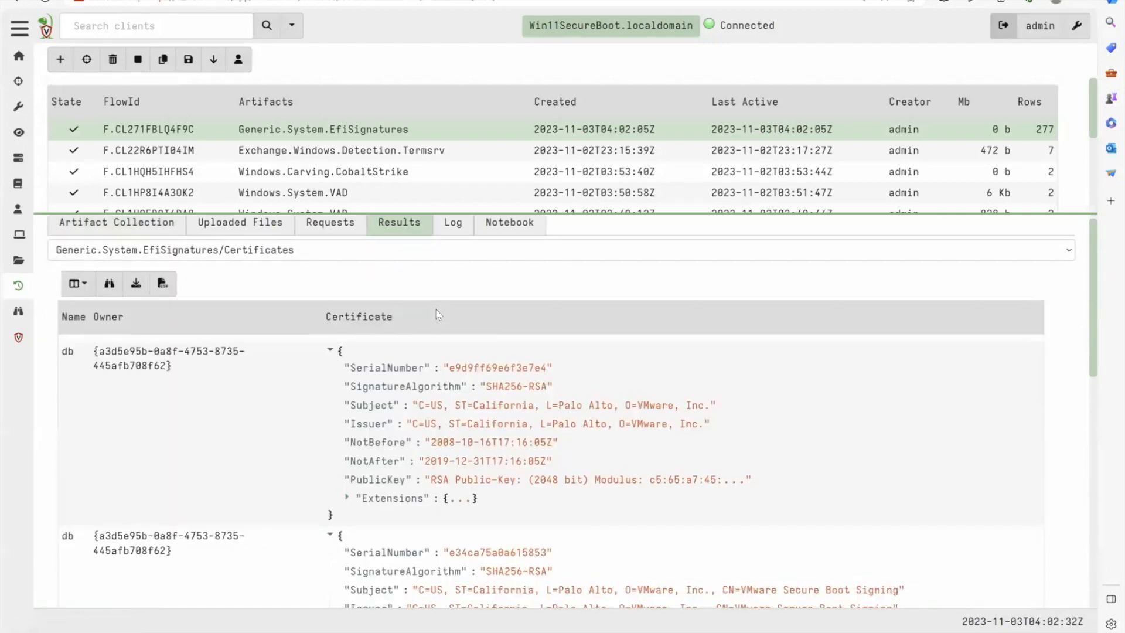
pyautogui.scroll(-5, 253, 348)
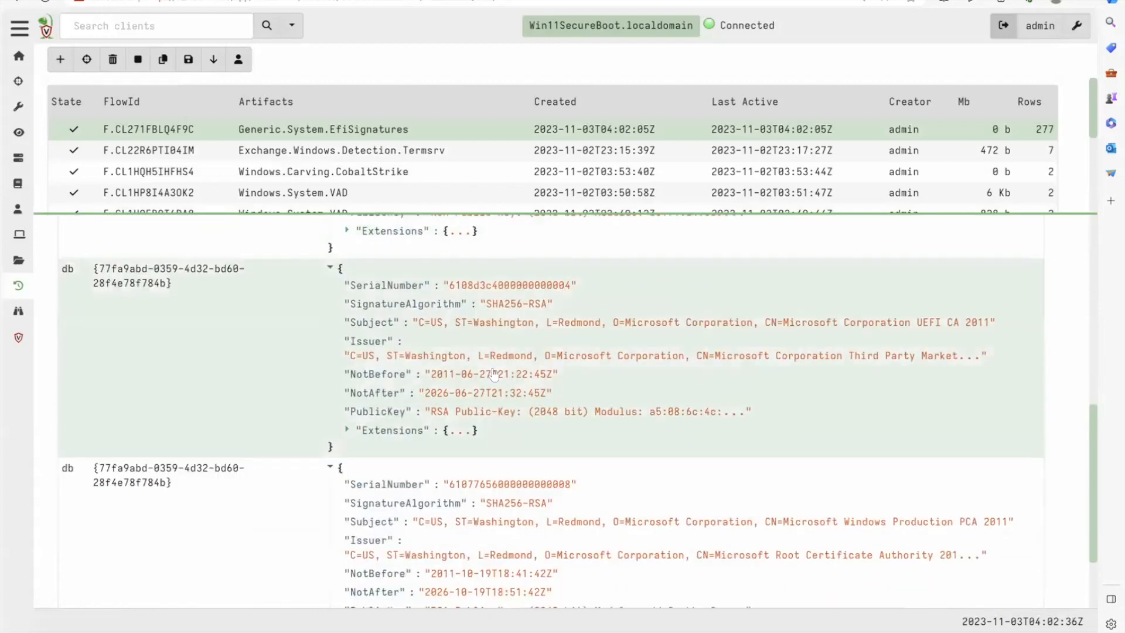
pyautogui.scroll(-2, 468, 437)
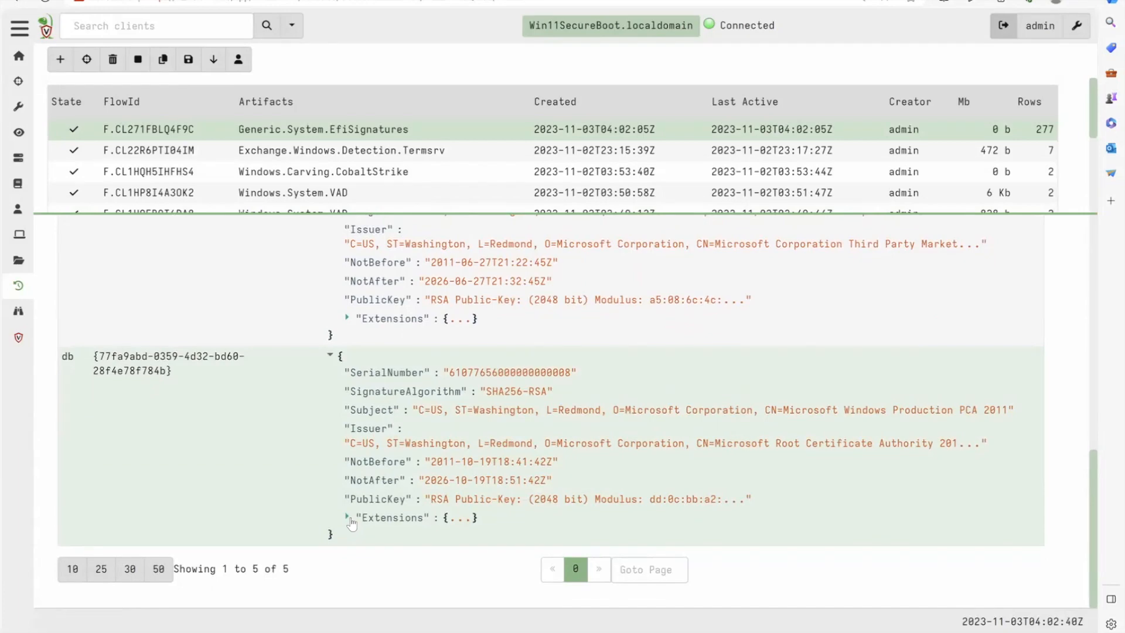
# - Switch the results to Generic.System.EfiSignatures/Hashes, show 50 rows per page, and examine the dbx hashes
pyautogui.scroll(7, 352, 516)
pyautogui.click(314, 274)
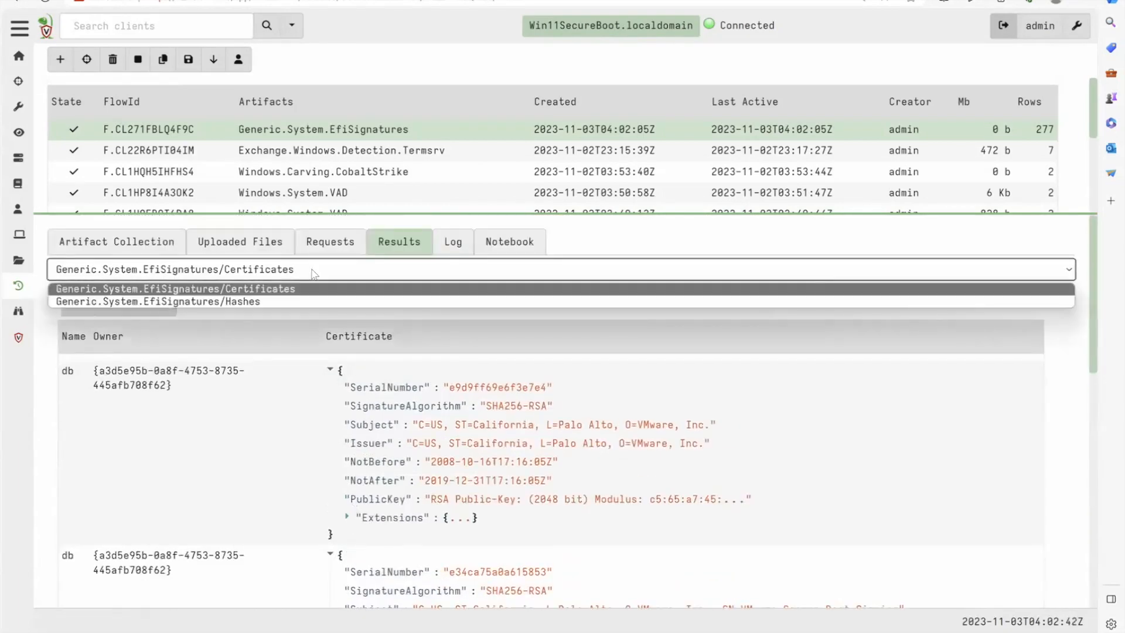
pyautogui.click(271, 302)
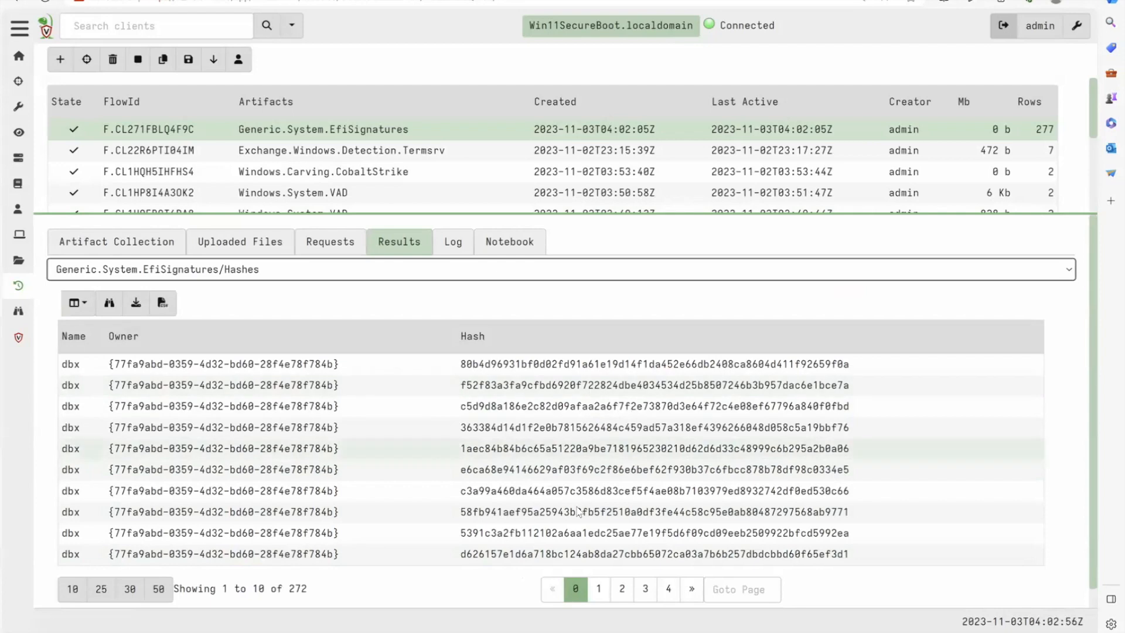
pyautogui.click(160, 590)
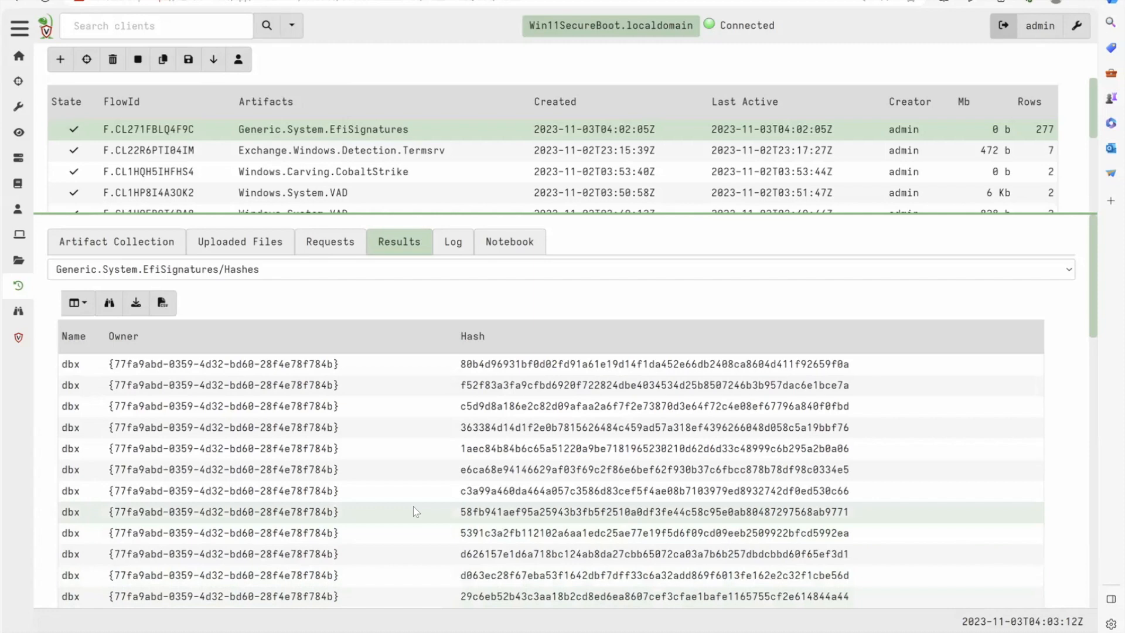
pyautogui.scroll(-2, 414, 511)
pyautogui.scroll(-3, 413, 506)
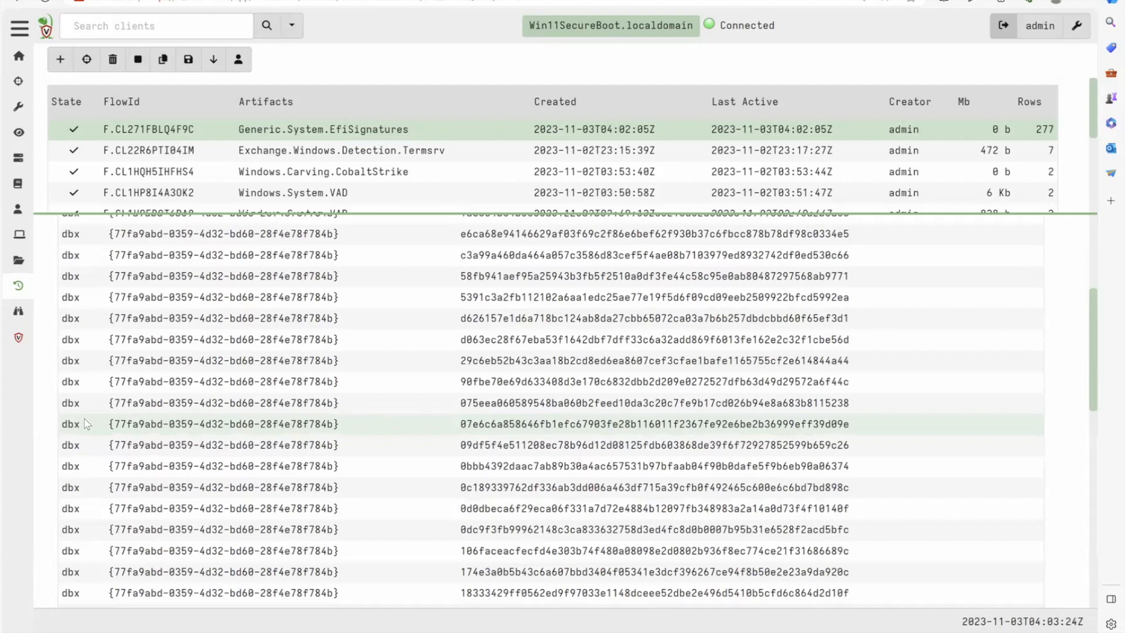
pyautogui.scroll(5, 99, 323)
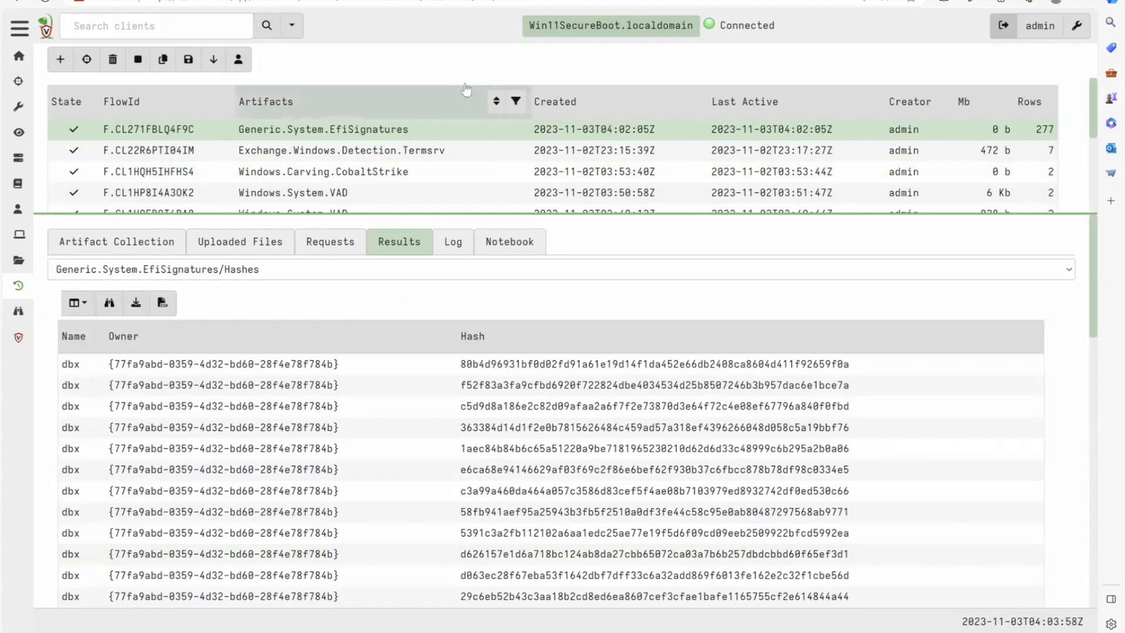
# - Return to the Lab: UEFI Black Lotus page in Notion with the list of lab tasks
pyautogui.click(361, 240)
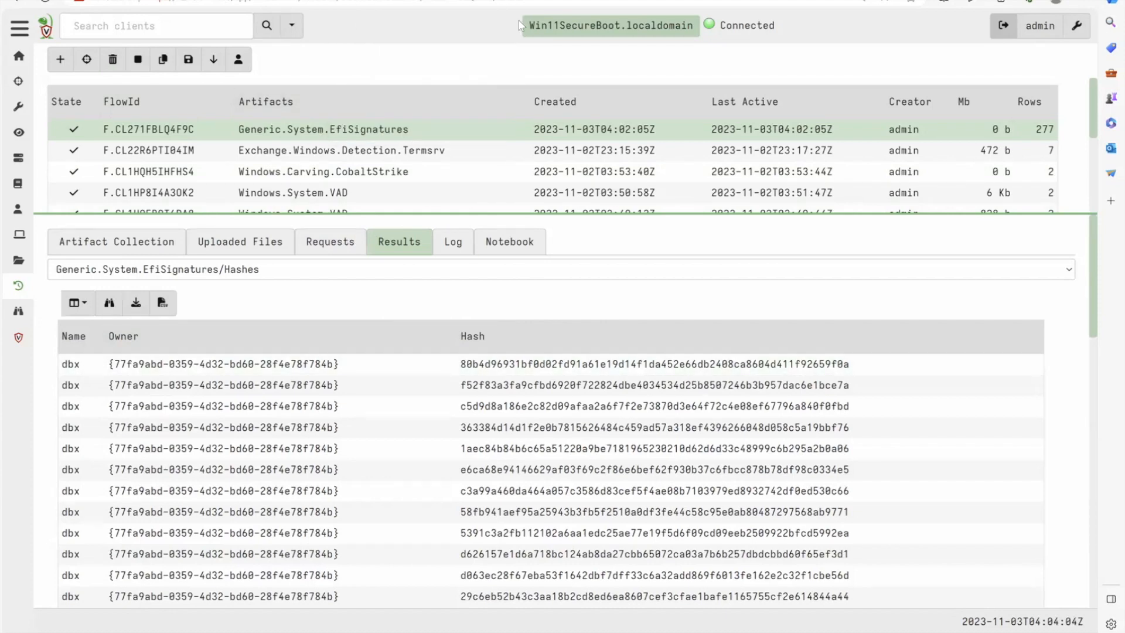
pyautogui.click(516, 0)
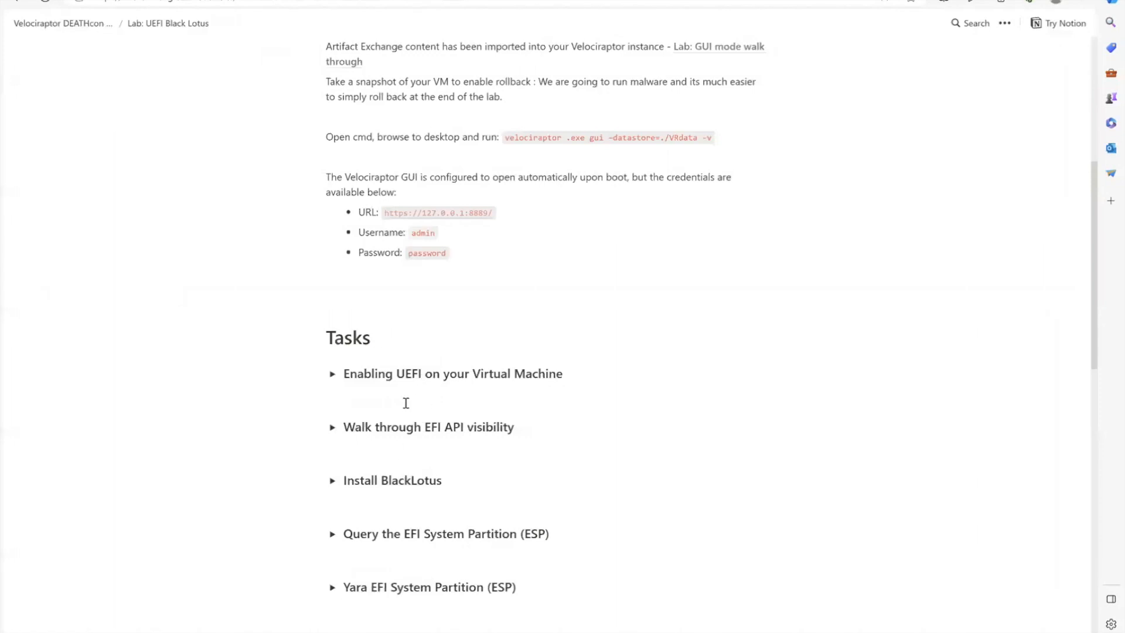
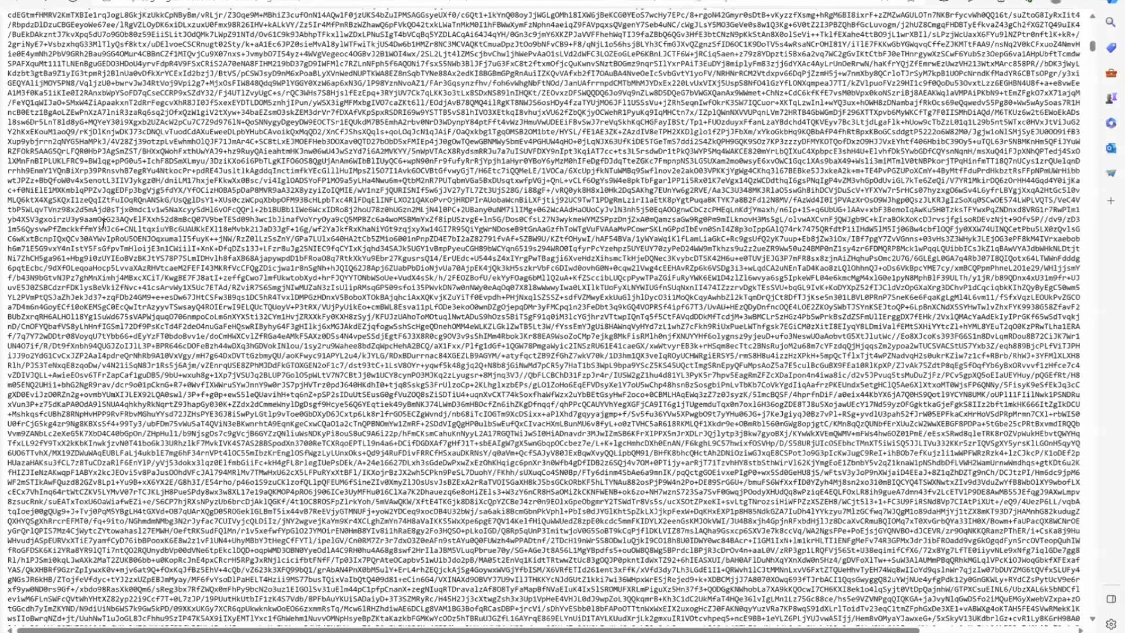
# - Look further down through the long block of Base64-encoded text on the open page
pyautogui.moveTo(1092, 46); pyautogui.dragTo(1085, 125)
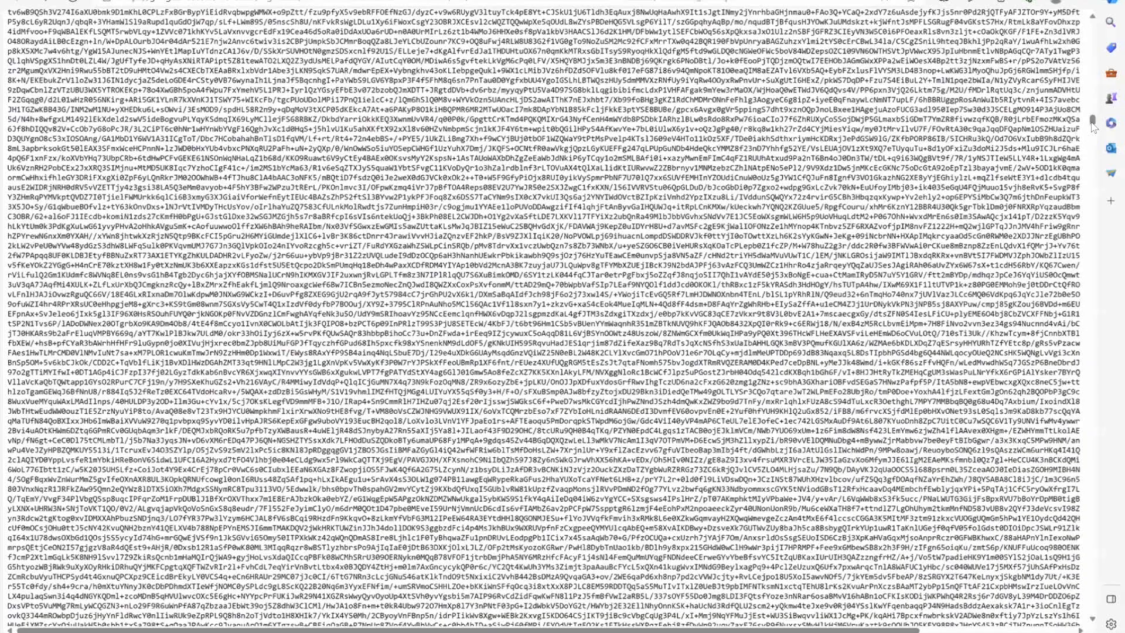
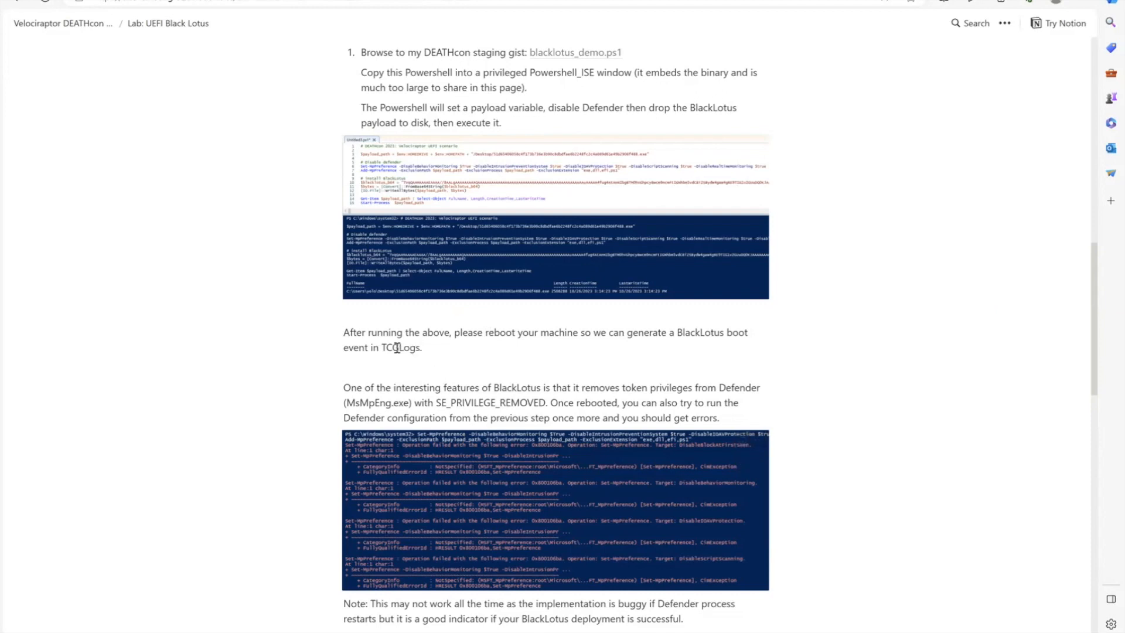
# - Select the word "TCGLogs" in the reboot instruction of the BlackLotus lab notes
pyautogui.doubleClick(398, 348)
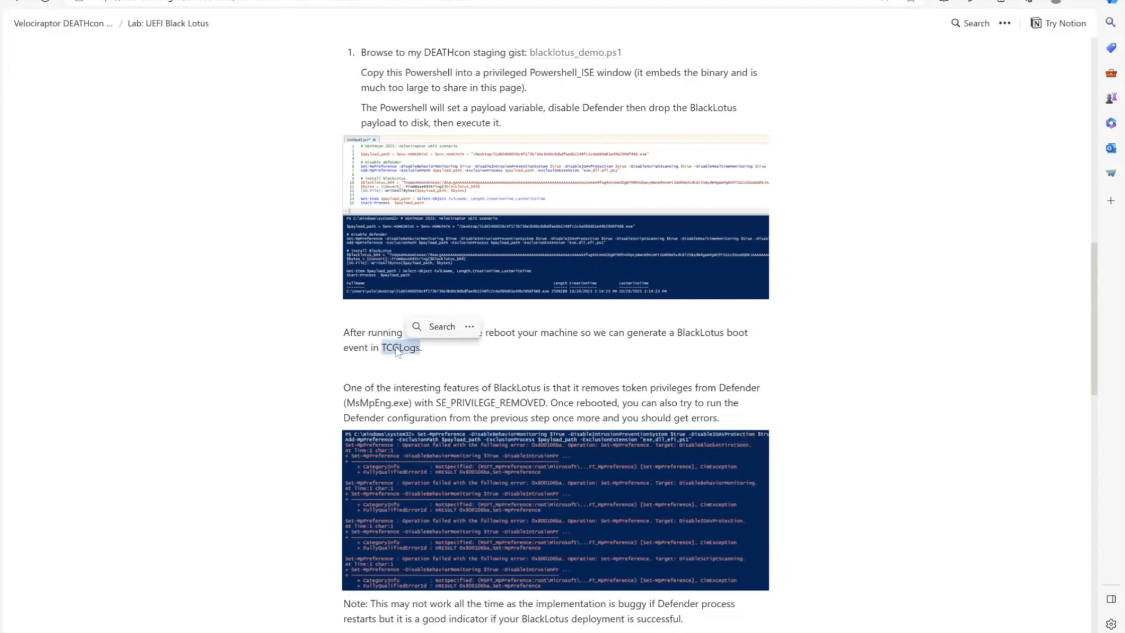
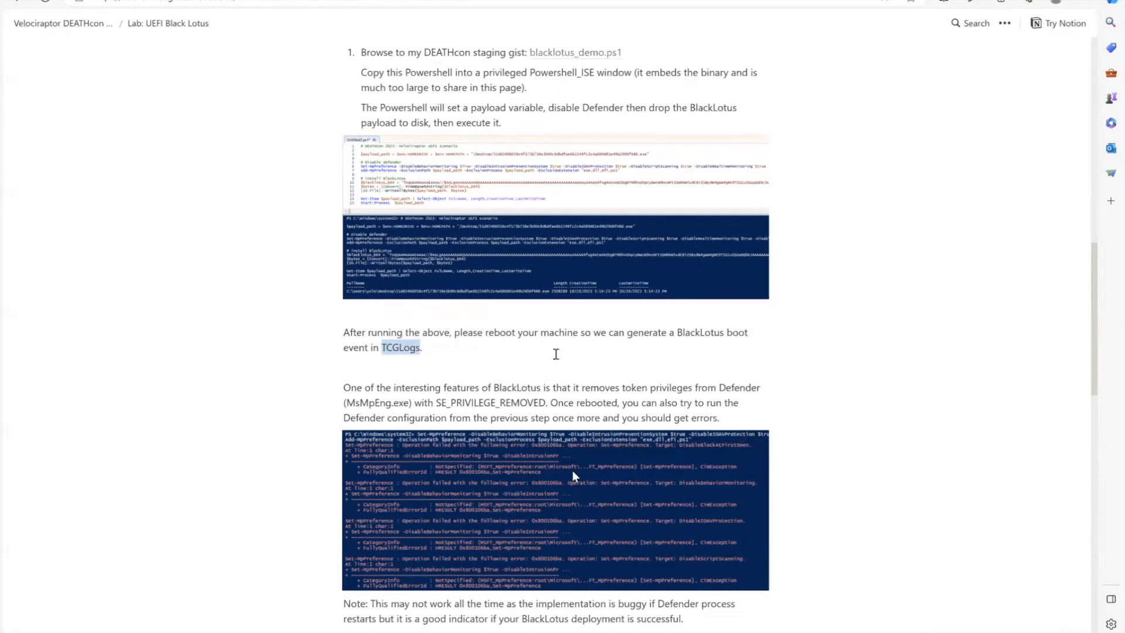
# - Review the lab's note on testing the Defender configuration after the reboot and open the Windows Start menu
pyautogui.scroll(-2, 572, 410)
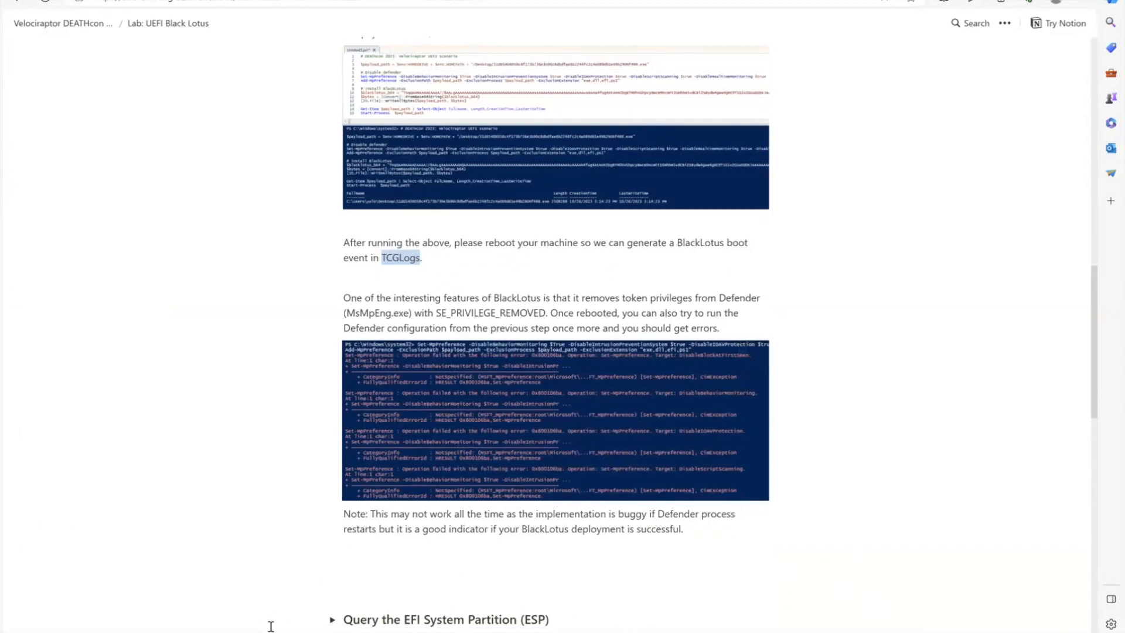
pyautogui.press('super')
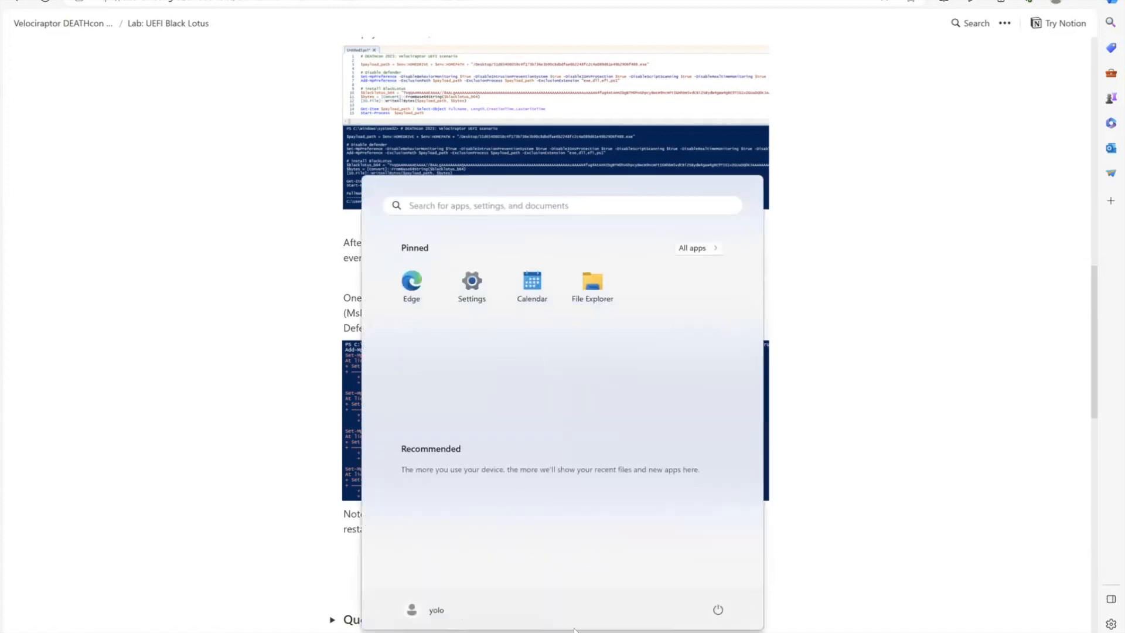
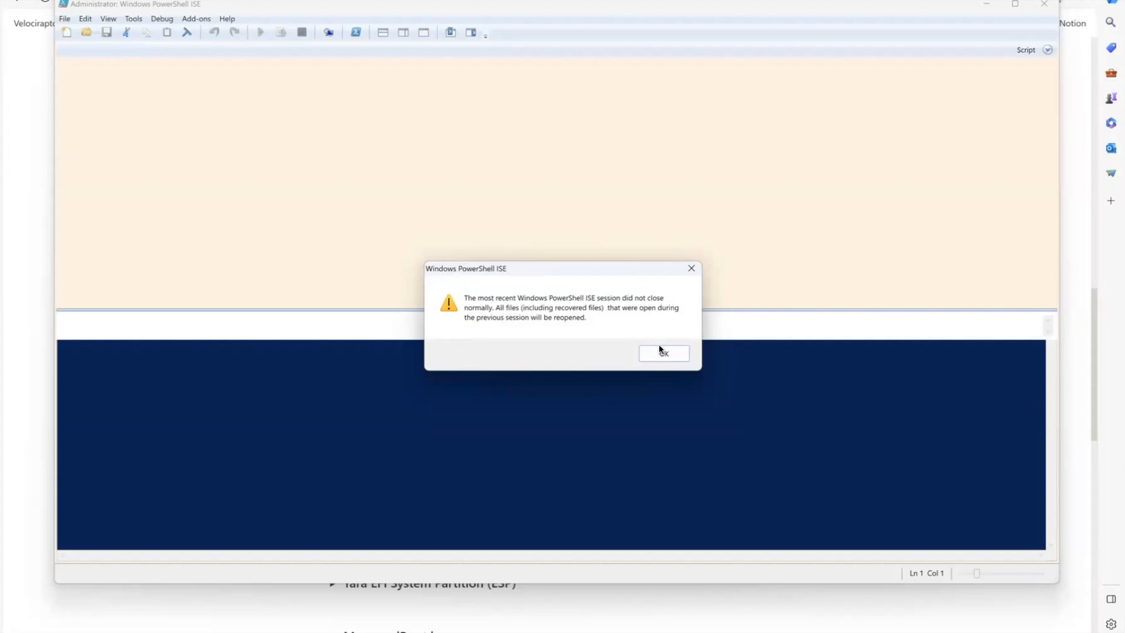
# - Dismiss the PowerShell ISE recovery notice and let the files from the previous session reopen
pyautogui.click(664, 352)
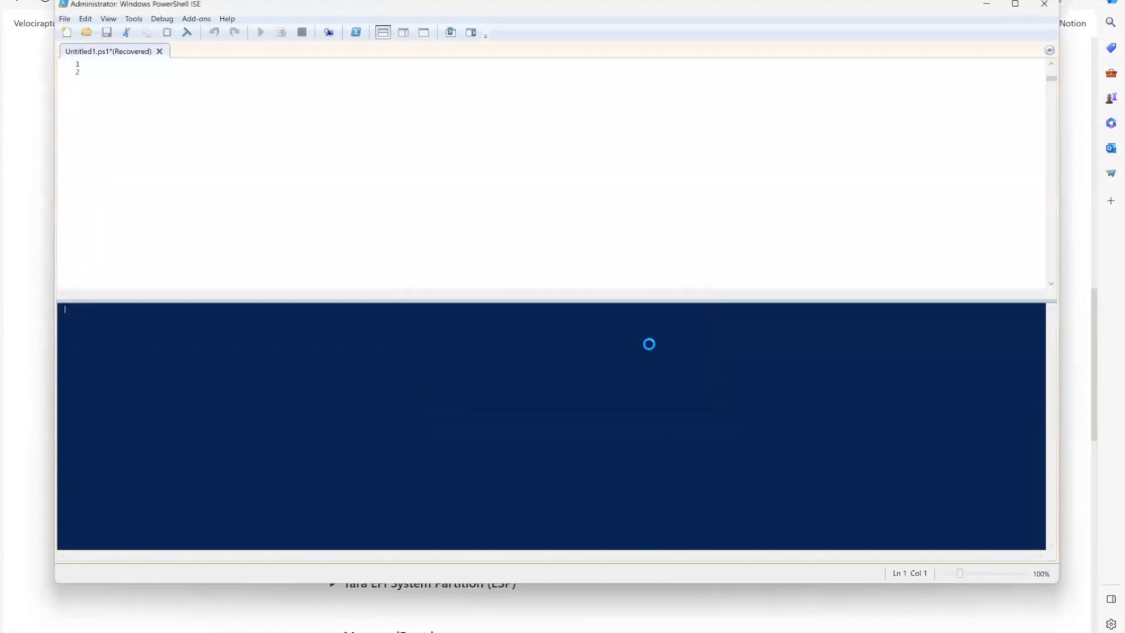
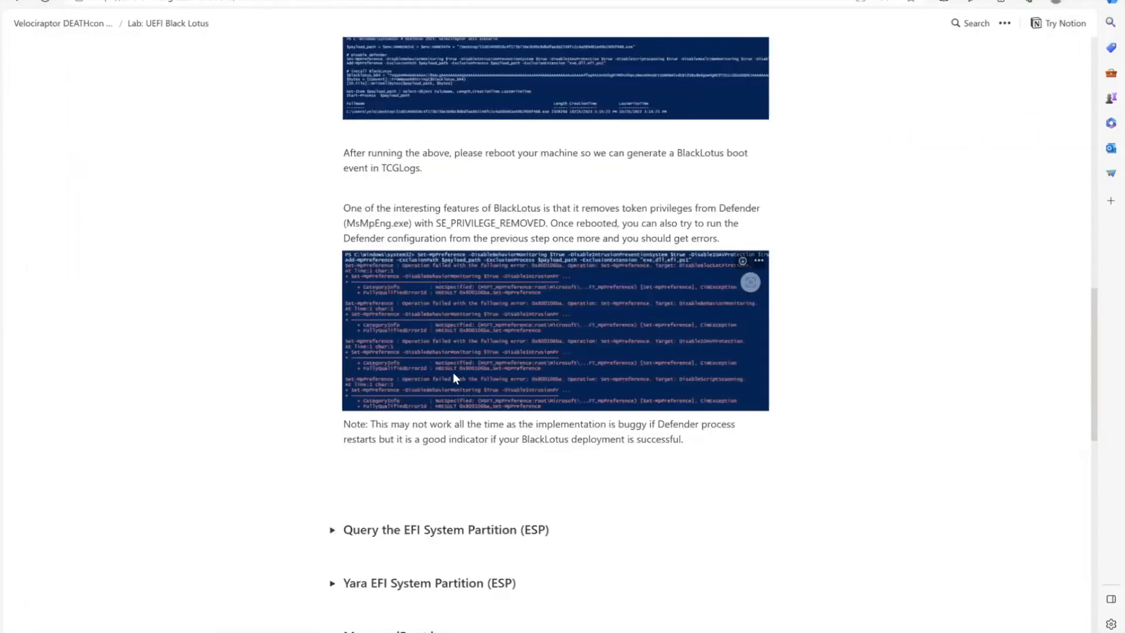
# - Expand the lab section on querying the EFI System Partition (ESP) and read its instructions
pyautogui.scroll(-3, 525, 377)
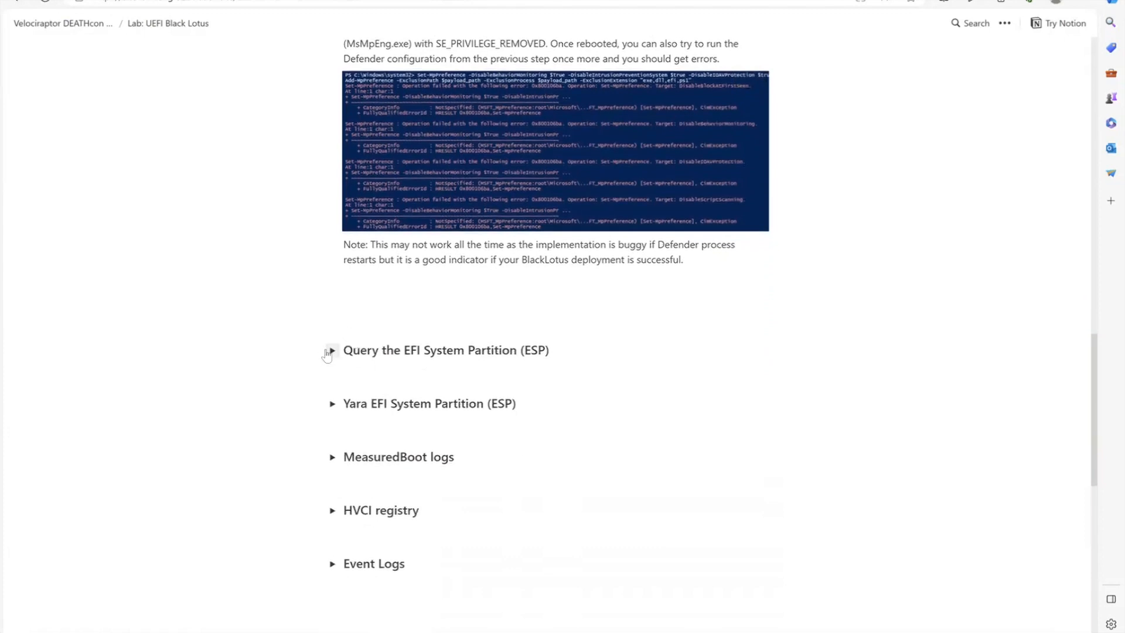
pyautogui.click(330, 351)
pyautogui.scroll(-1, 381, 384)
pyautogui.scroll(-4, 380, 385)
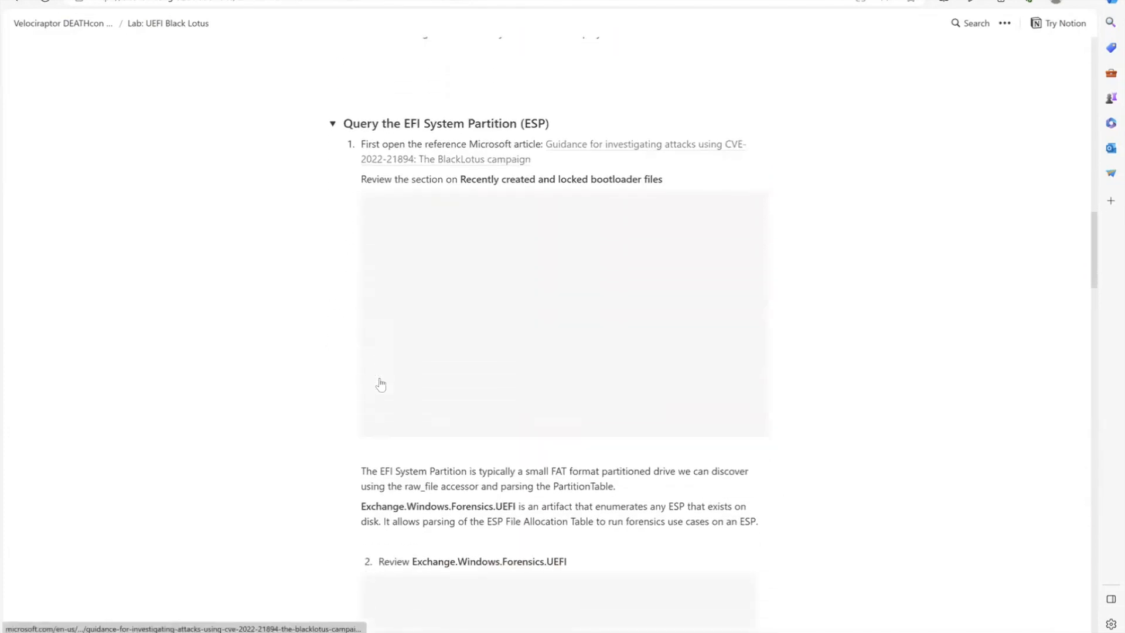
pyautogui.scroll(-2, 467, 372)
pyautogui.scroll(2, 466, 371)
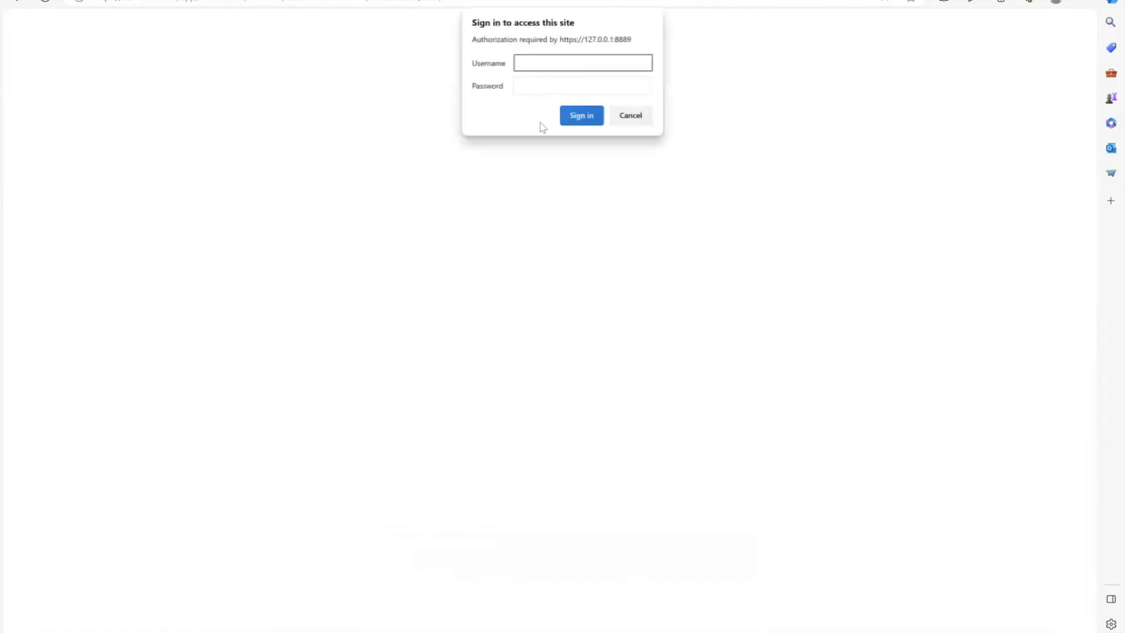
# - Sign in to the Velociraptor web interface with the username admin and the account password
pyautogui.write('admin')
pyautogui.click(545, 92)
pyautogui.write('•••••••')
pyautogui.press('Return')
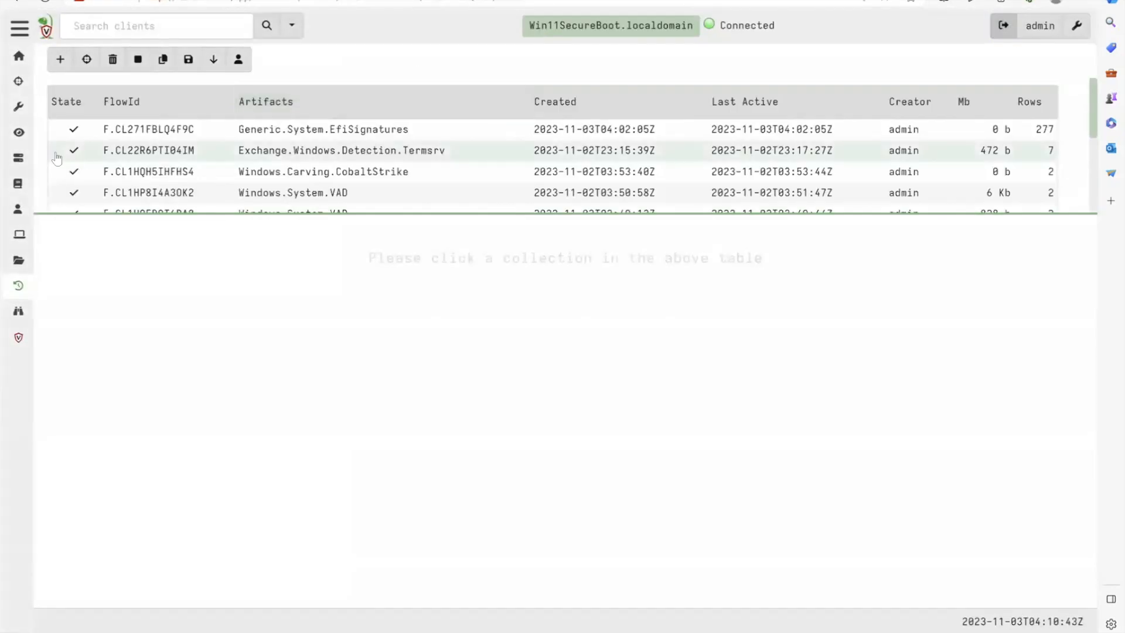
# - Start a new collection on the client, search the artifacts for efi and select Exchange.Windows.Forensics.UEFI
pyautogui.click(62, 60)
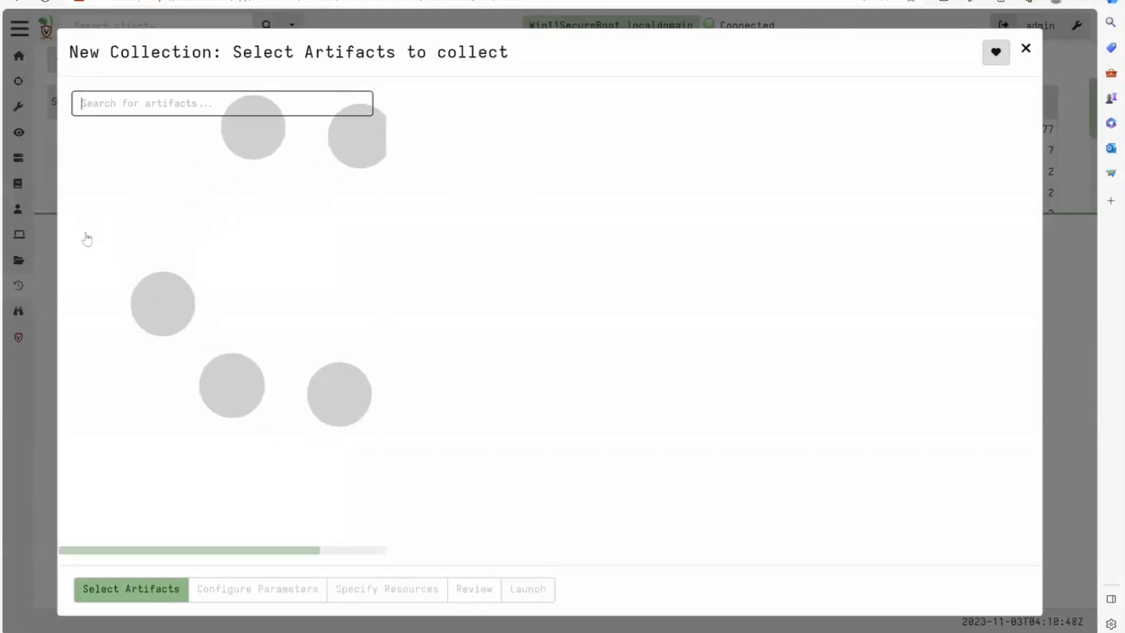
pyautogui.write('efi')
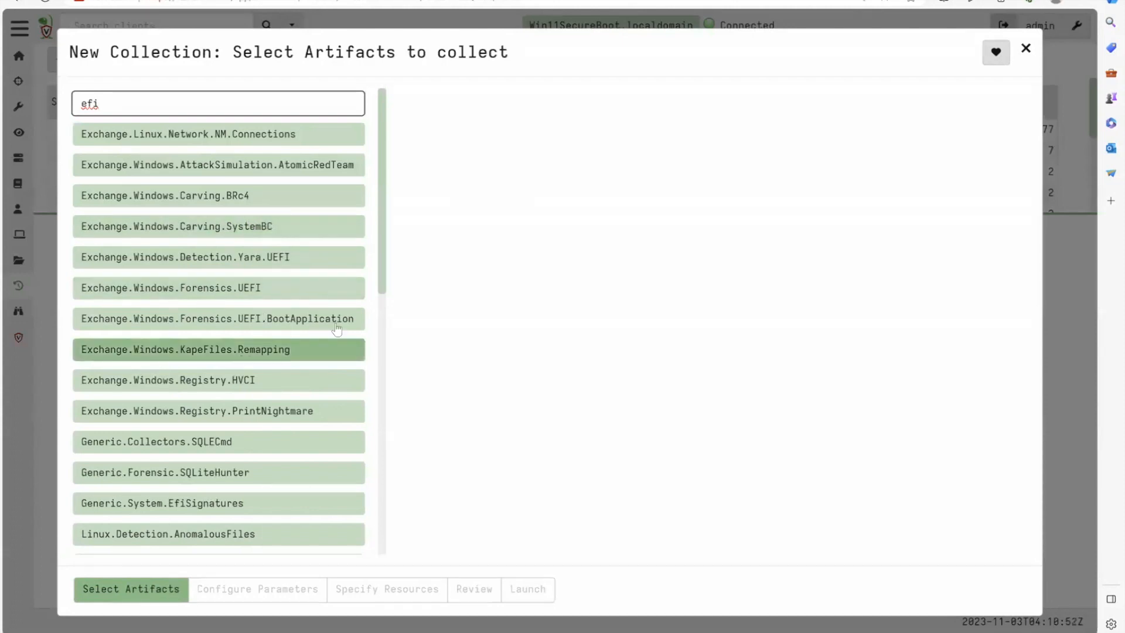
pyautogui.click(292, 296)
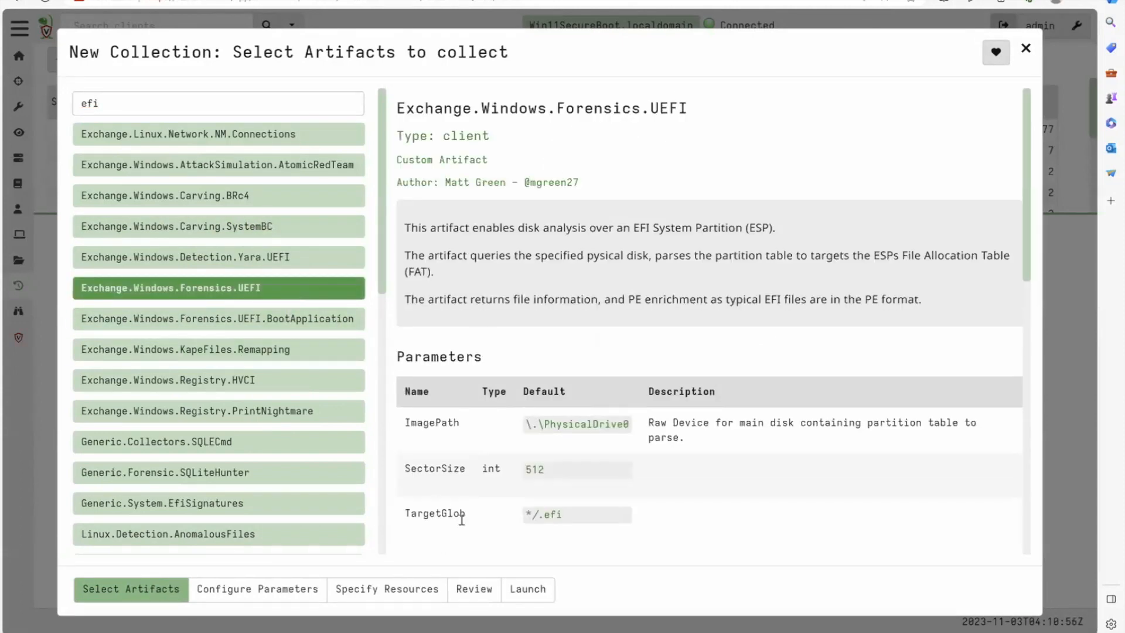
# - Examine the UEFI artifact's ImagePath parameter and its source query, highlighting the reference to Artifact.Windows.Forensics.PartitionTable
pyautogui.scroll(-2, 460, 460)
pyautogui.scroll(-1, 460, 463)
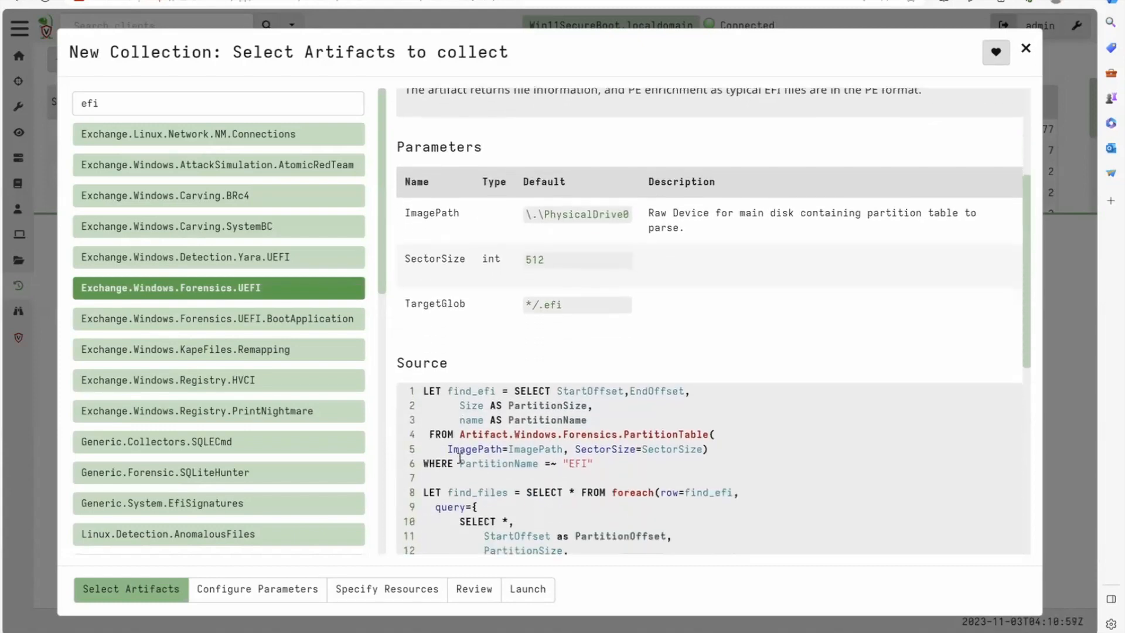
pyautogui.scroll(3, 460, 459)
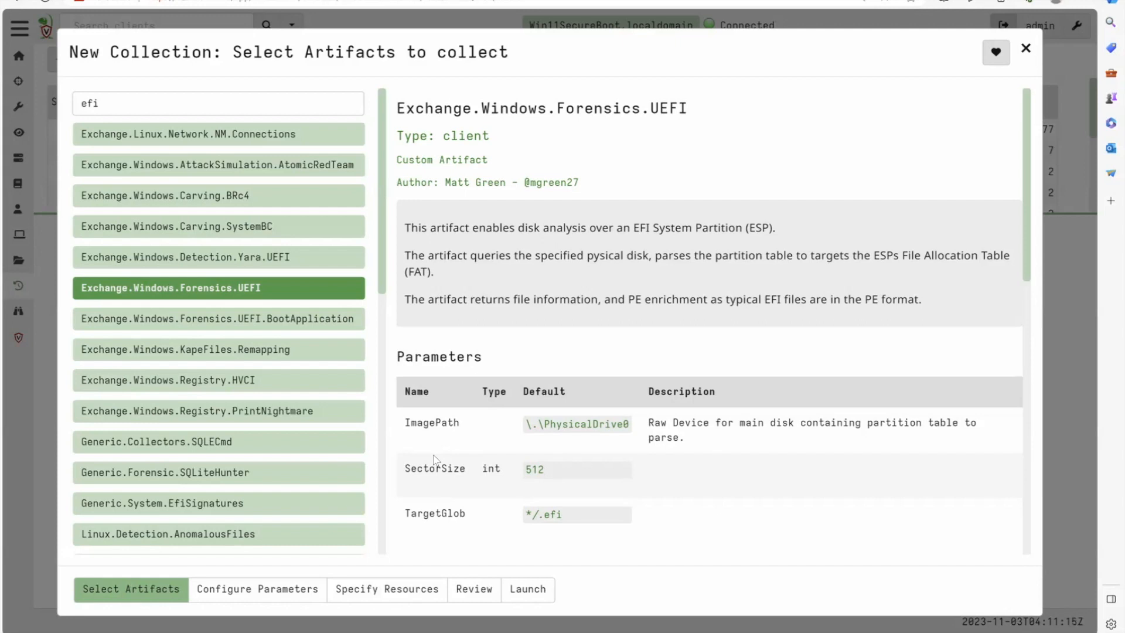
pyautogui.doubleClick(593, 430)
pyautogui.tripleClick(573, 431)
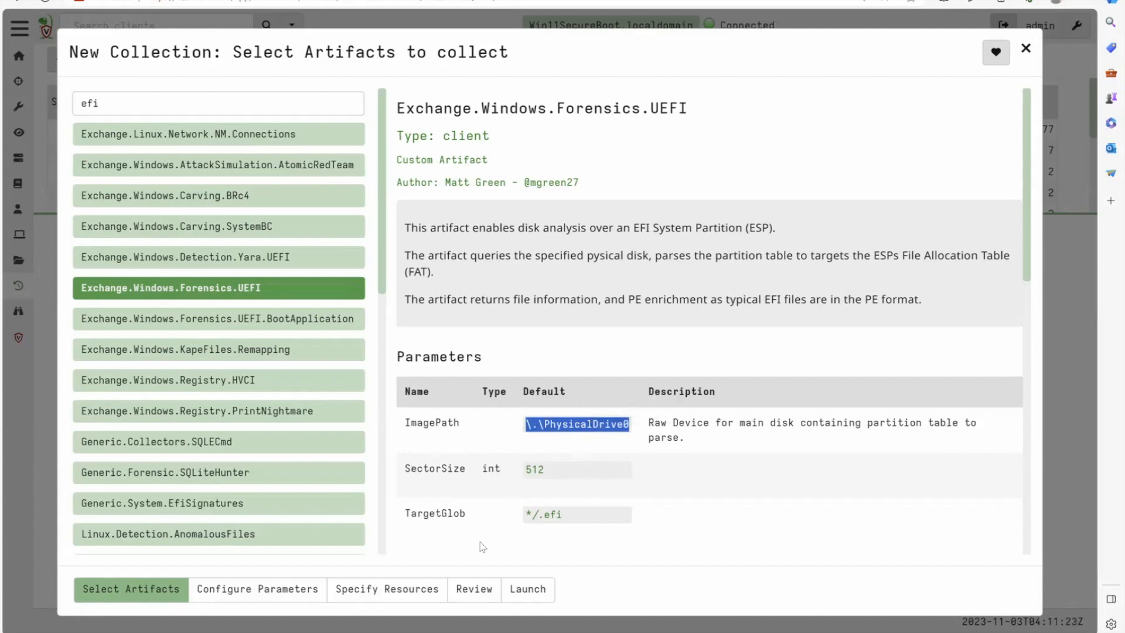
pyautogui.scroll(-3, 589, 507)
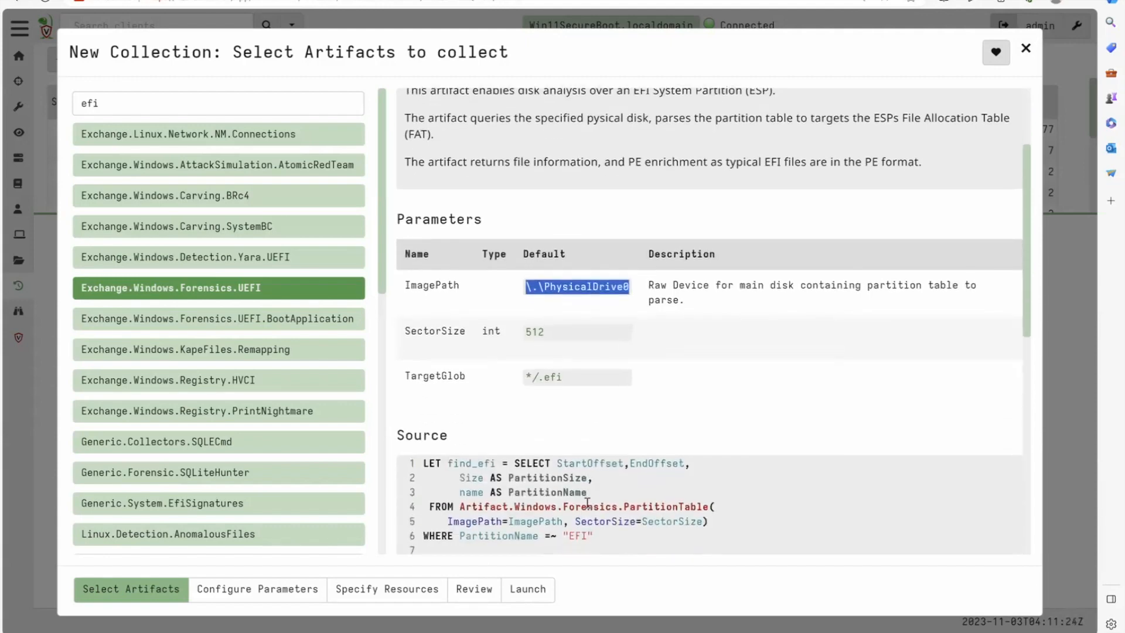
pyautogui.scroll(-2, 588, 502)
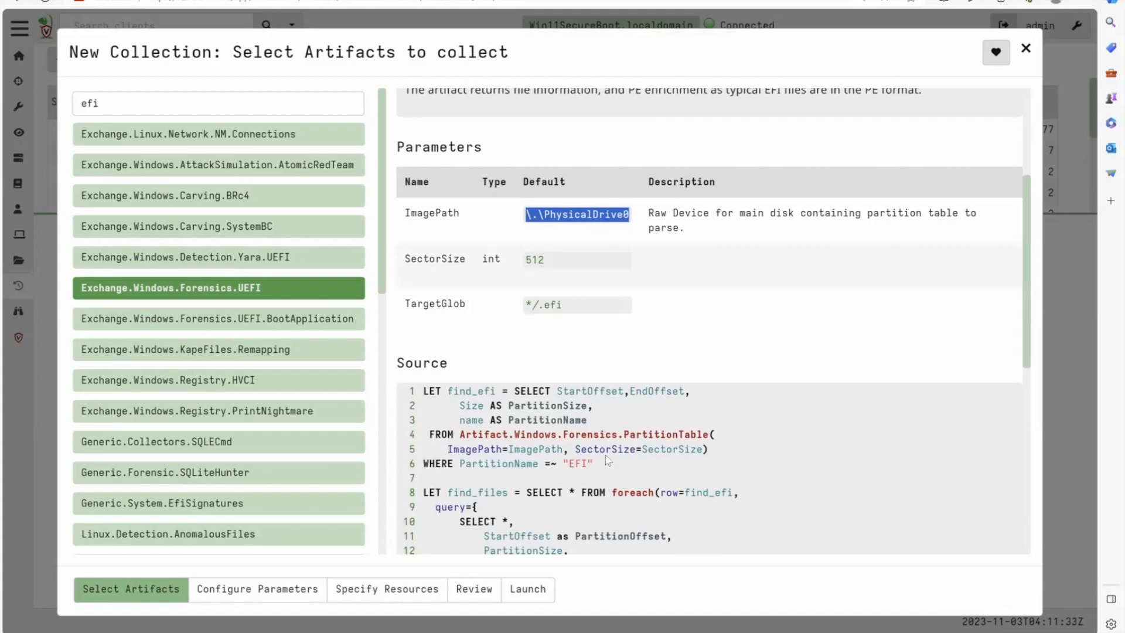
pyautogui.click(462, 436)
pyautogui.moveTo(462, 437); pyautogui.dragTo(709, 439)
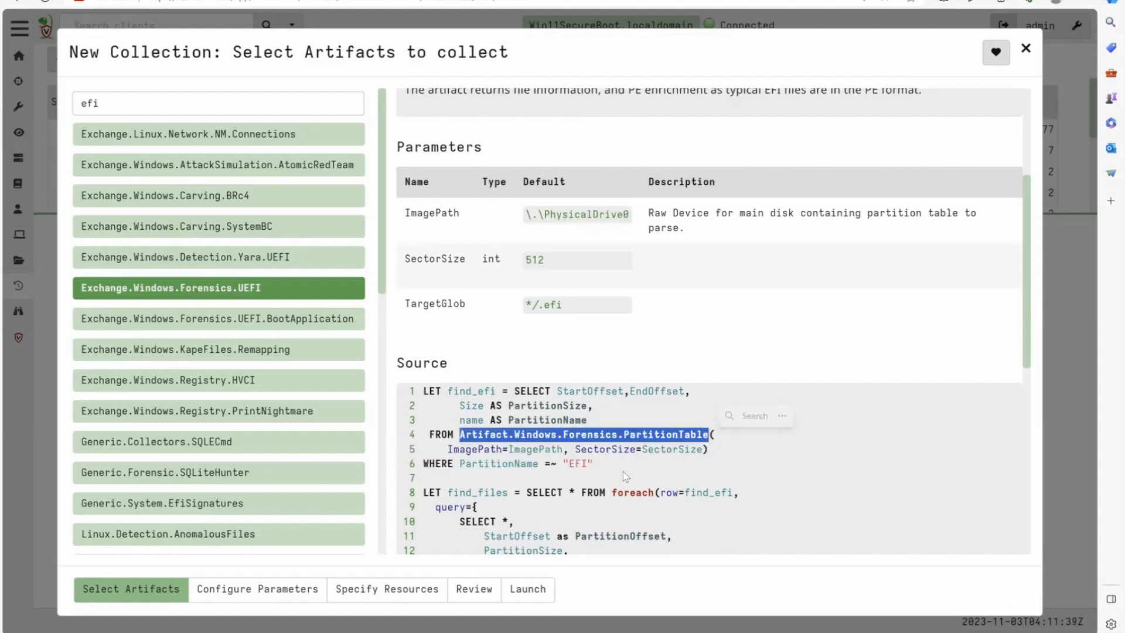
# - Search the artifacts for partitiontable and open the description of Windows.Forensics.PartitionTable
pyautogui.click(283, 113)
pyautogui.write('|part')
pyautogui.write('itiontable')
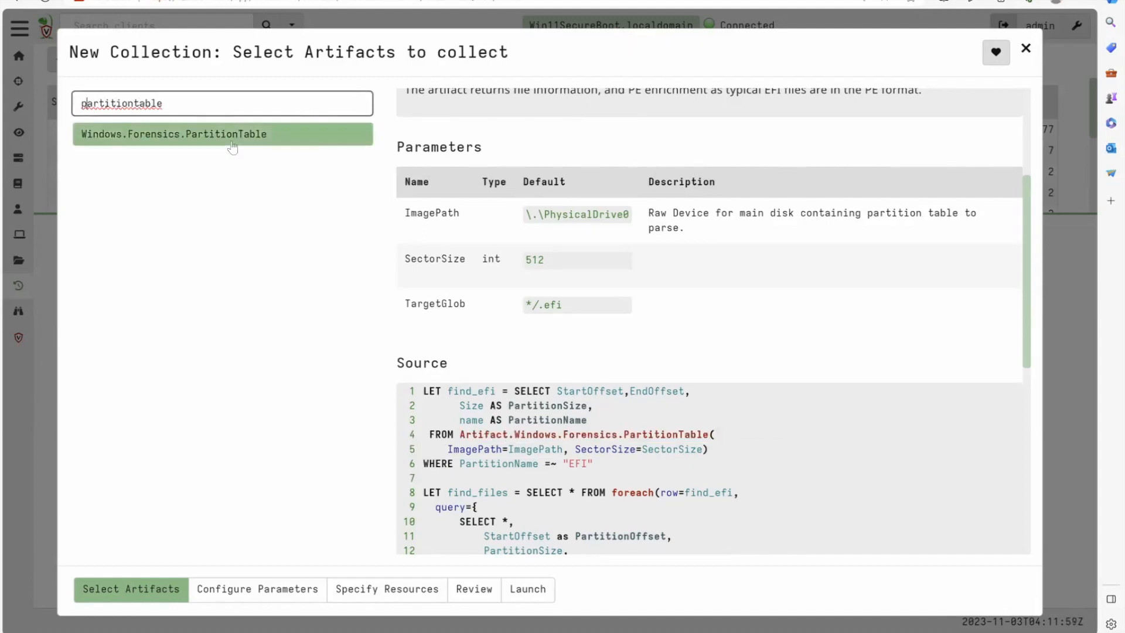
pyautogui.click(231, 142)
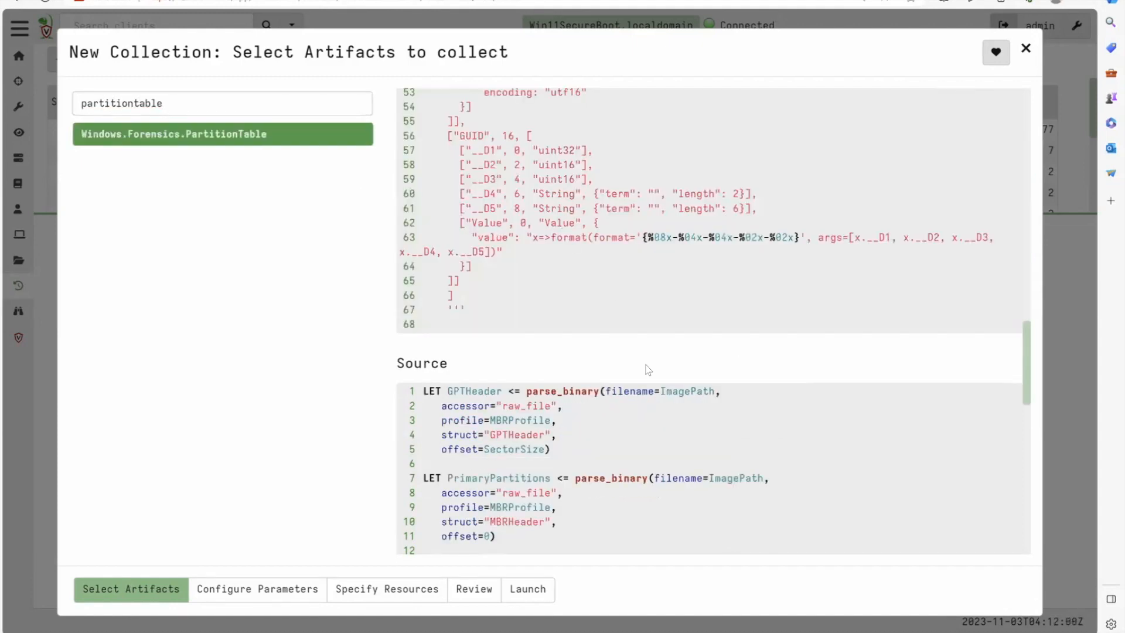
pyautogui.scroll(20, 648, 369)
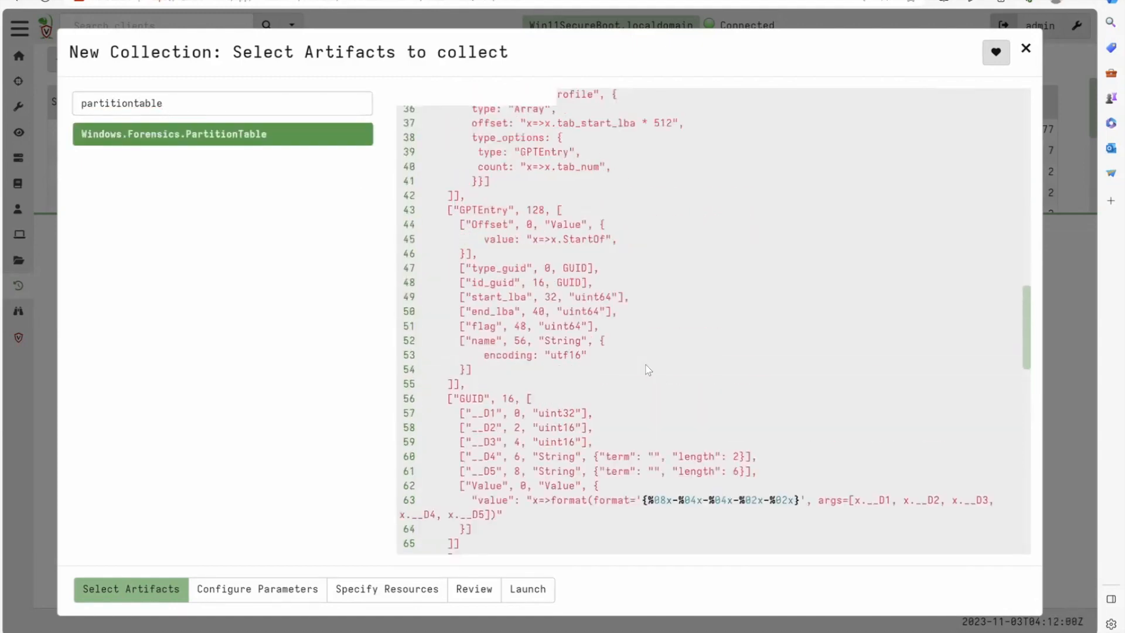
# - Read through the PartitionTable artifact's parameters, exported MBR and GPT profile, and source query up to the partition pathspec
pyautogui.scroll(-3, 647, 370)
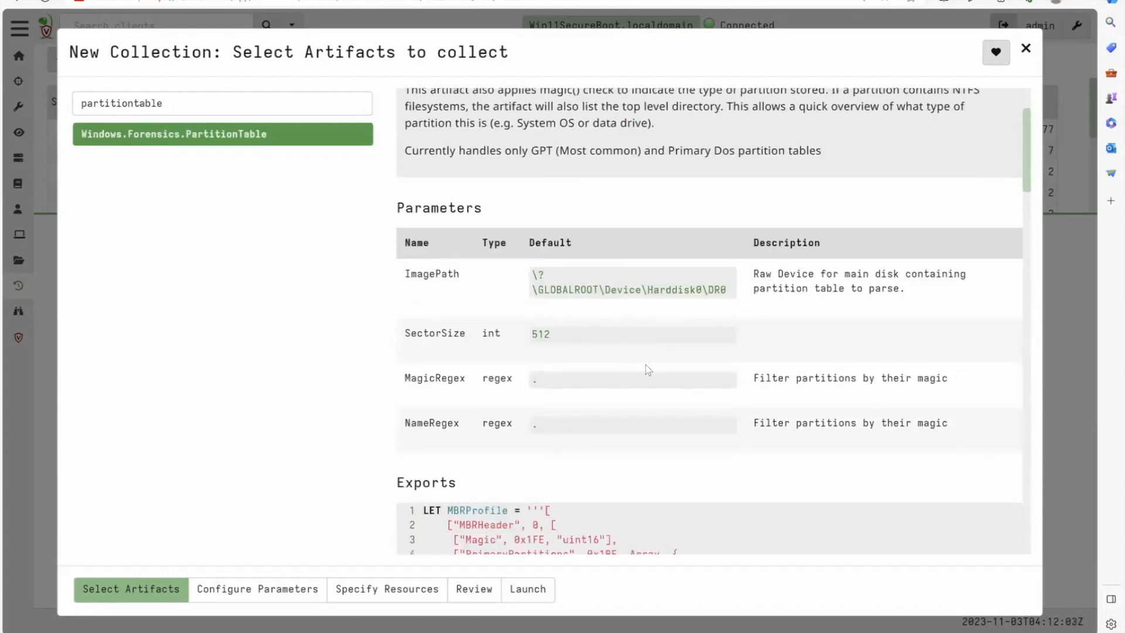
pyautogui.scroll(-3, 473, 291)
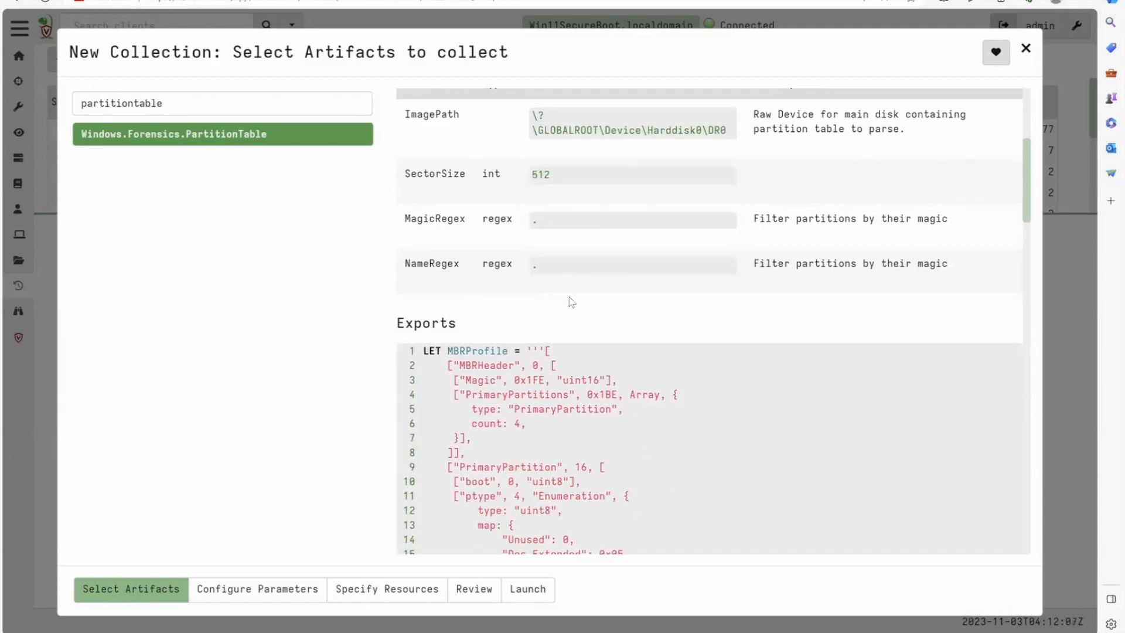
pyautogui.scroll(-3, 567, 296)
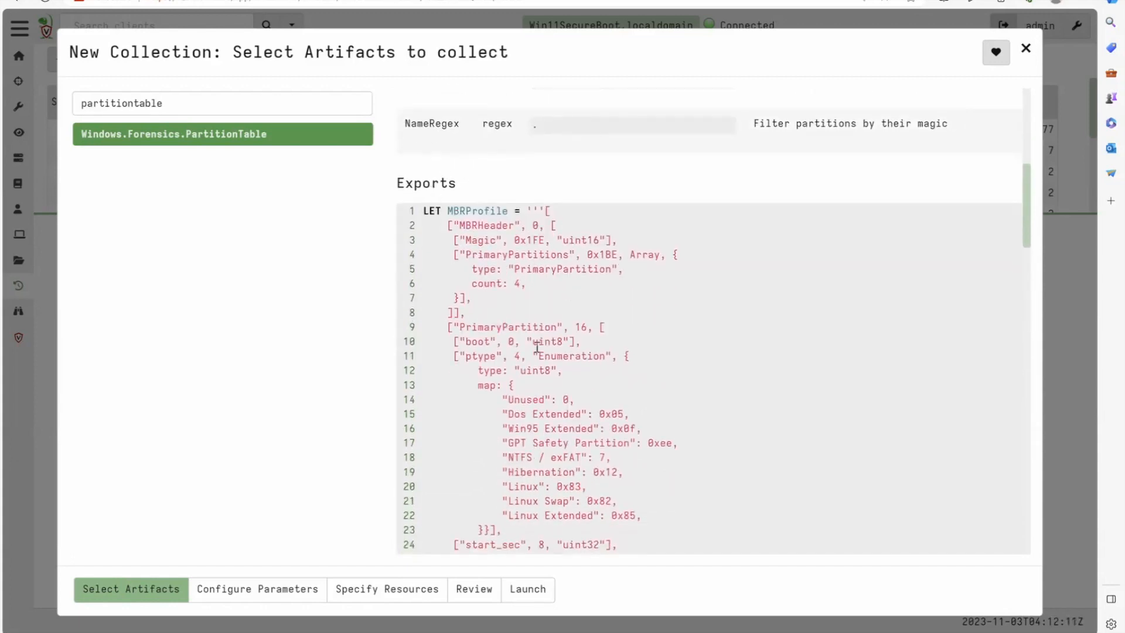
pyautogui.scroll(-3, 539, 233)
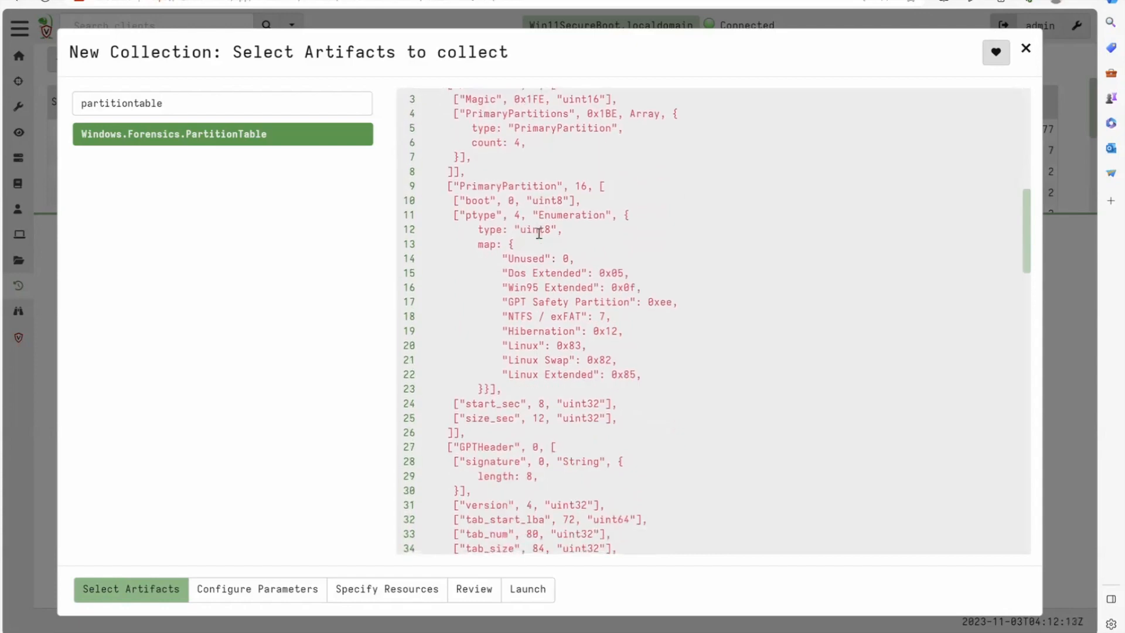
pyautogui.scroll(-2, 538, 233)
pyautogui.scroll(-6, 539, 233)
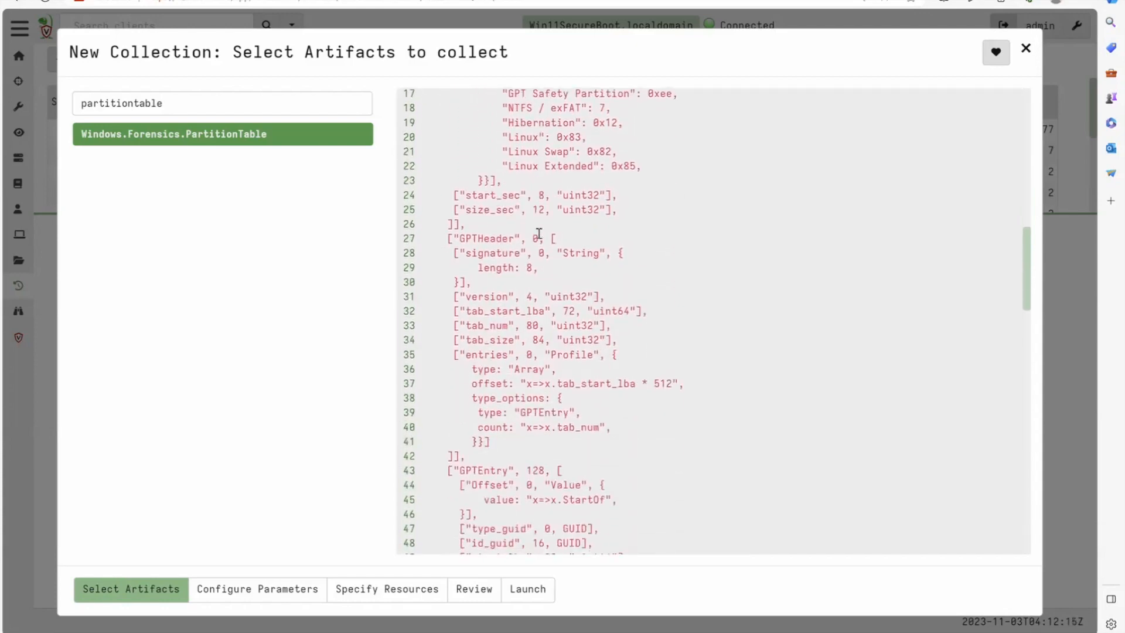
pyautogui.scroll(-10, 539, 233)
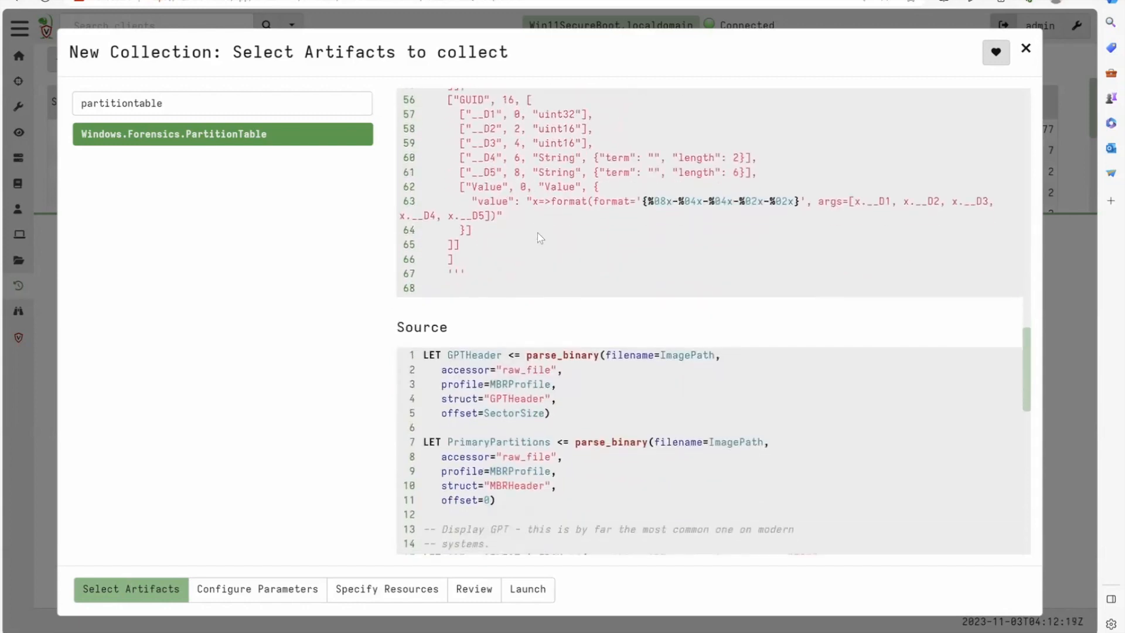
pyautogui.scroll(-2, 539, 237)
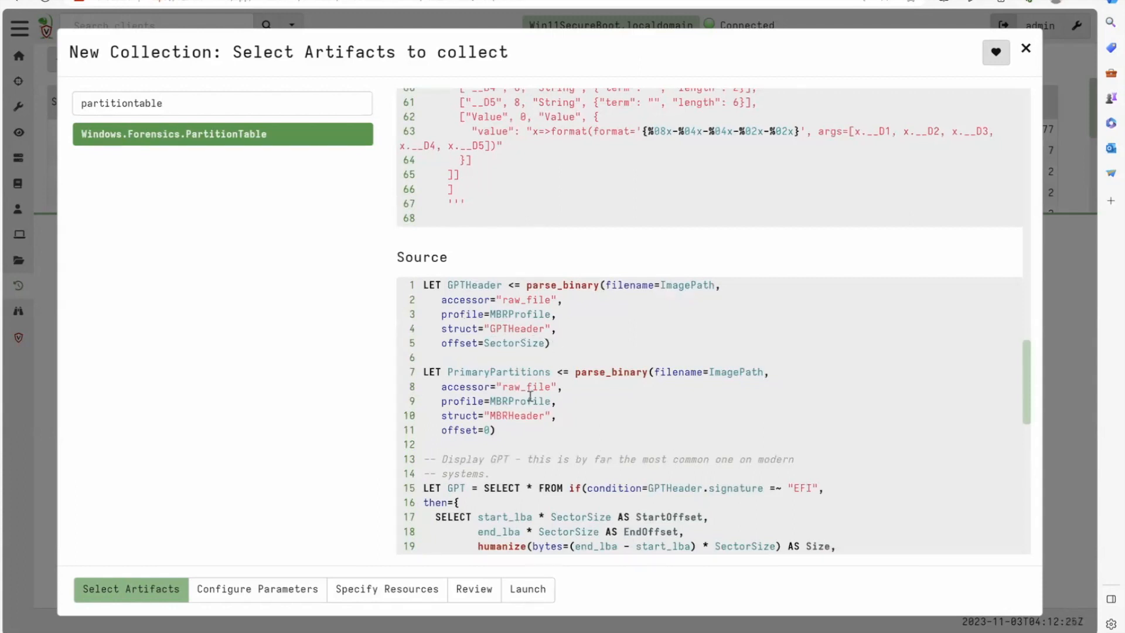
pyautogui.scroll(-2, 531, 397)
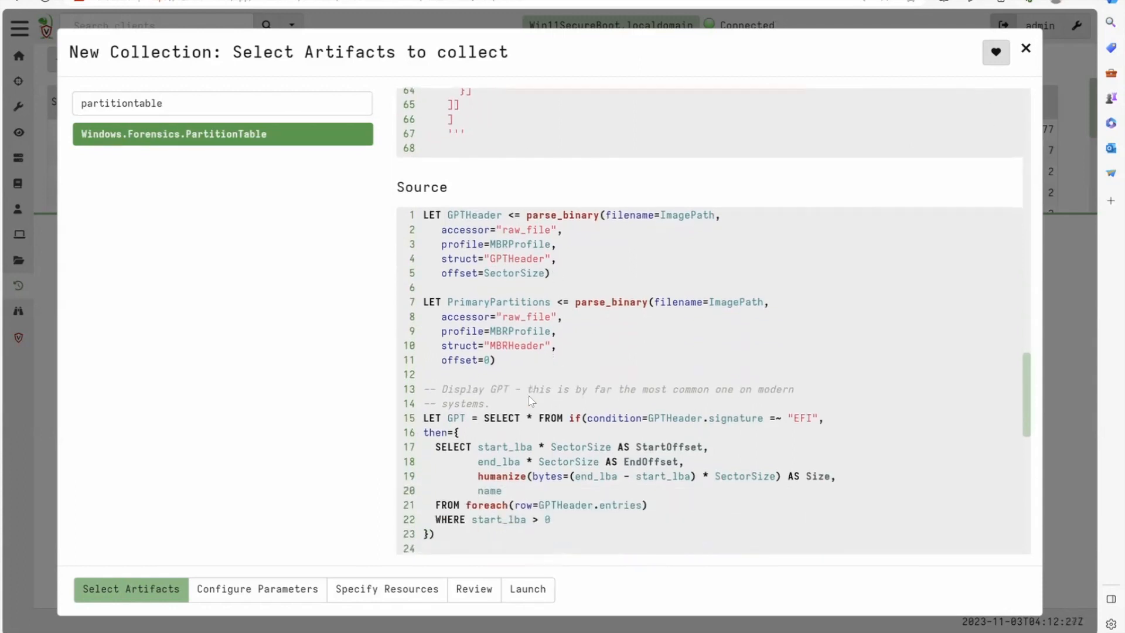
pyautogui.scroll(-6, 653, 474)
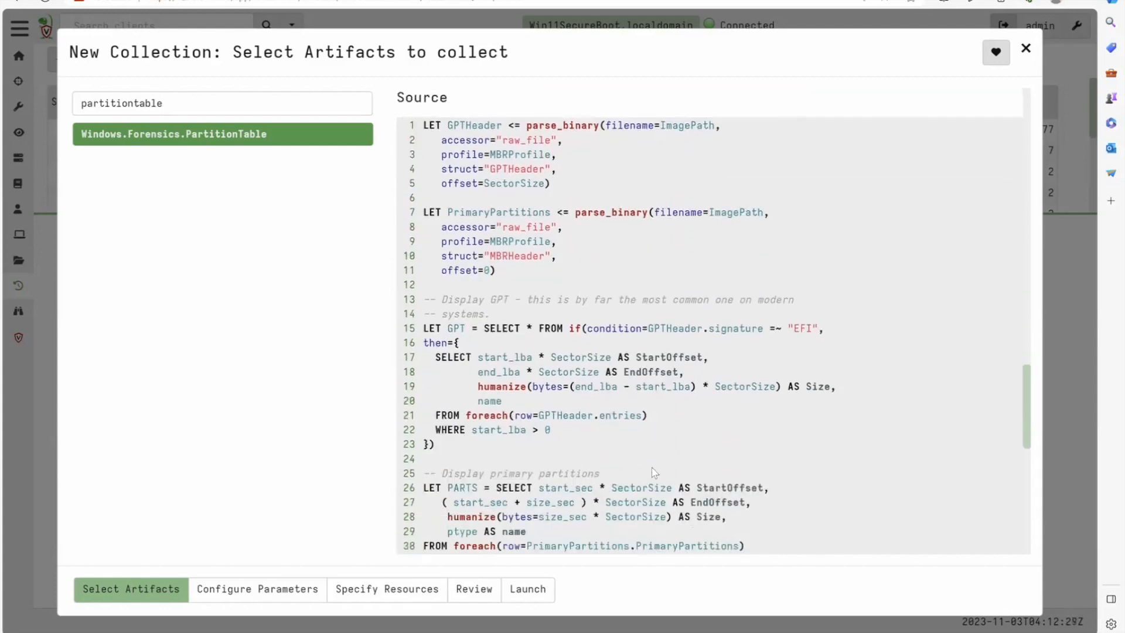
pyautogui.scroll(-4, 654, 472)
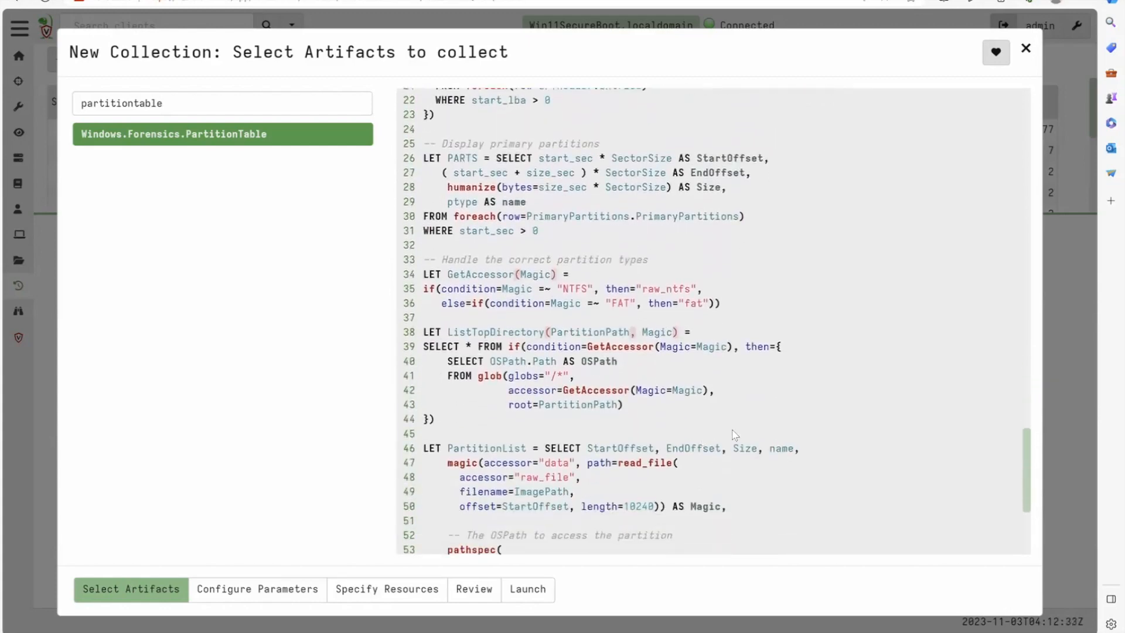
pyautogui.scroll(-3, 734, 435)
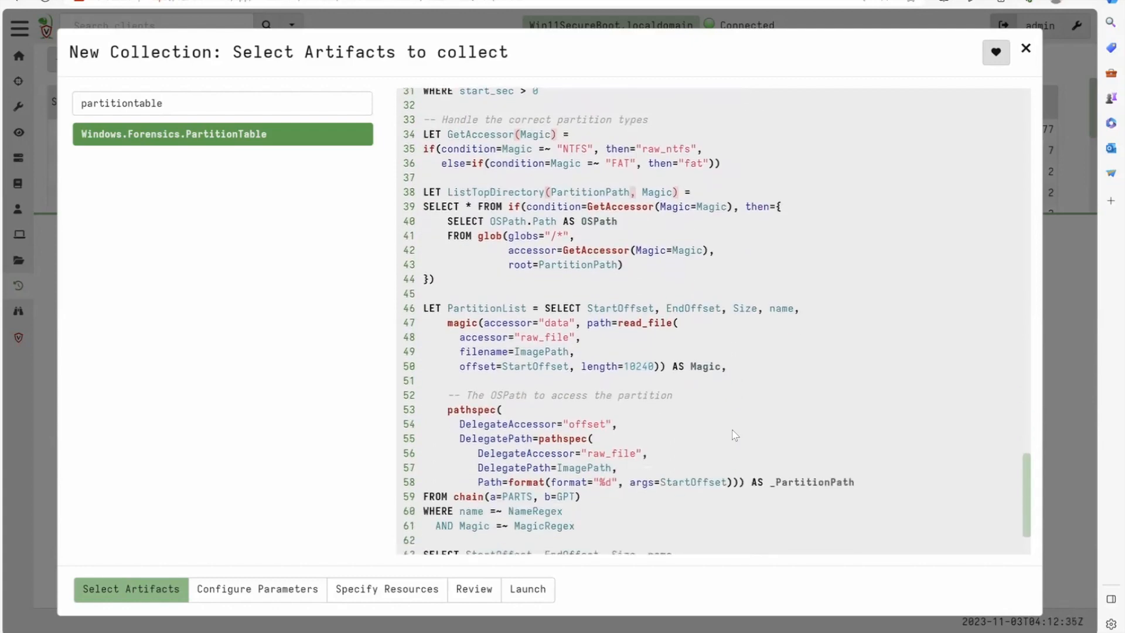
# - Examine the nested pathspec with its raw_file and offset accessors in the PartitionTable source, and close the collection setup
pyautogui.doubleClick(606, 454)
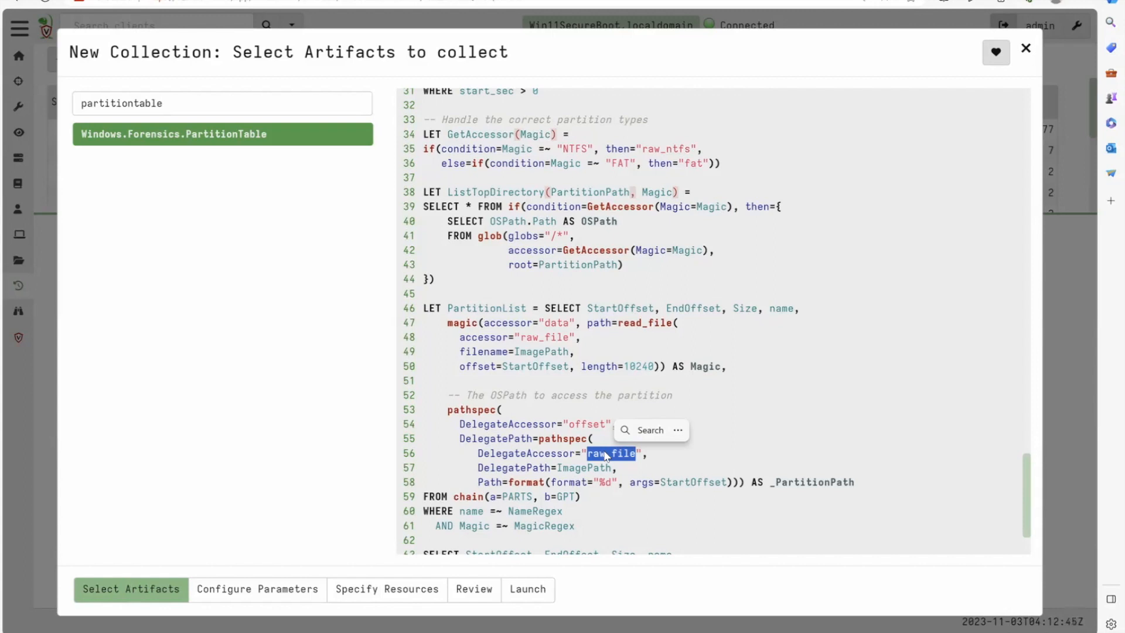
pyautogui.click(539, 439)
pyautogui.tripleClick(622, 456)
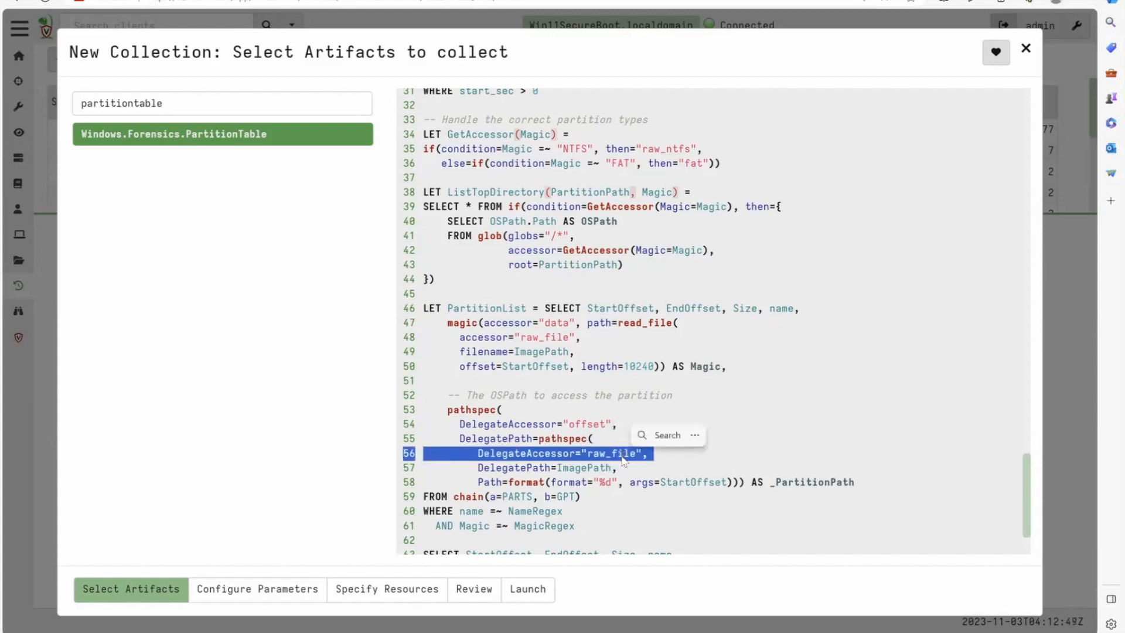
pyautogui.doubleClick(587, 425)
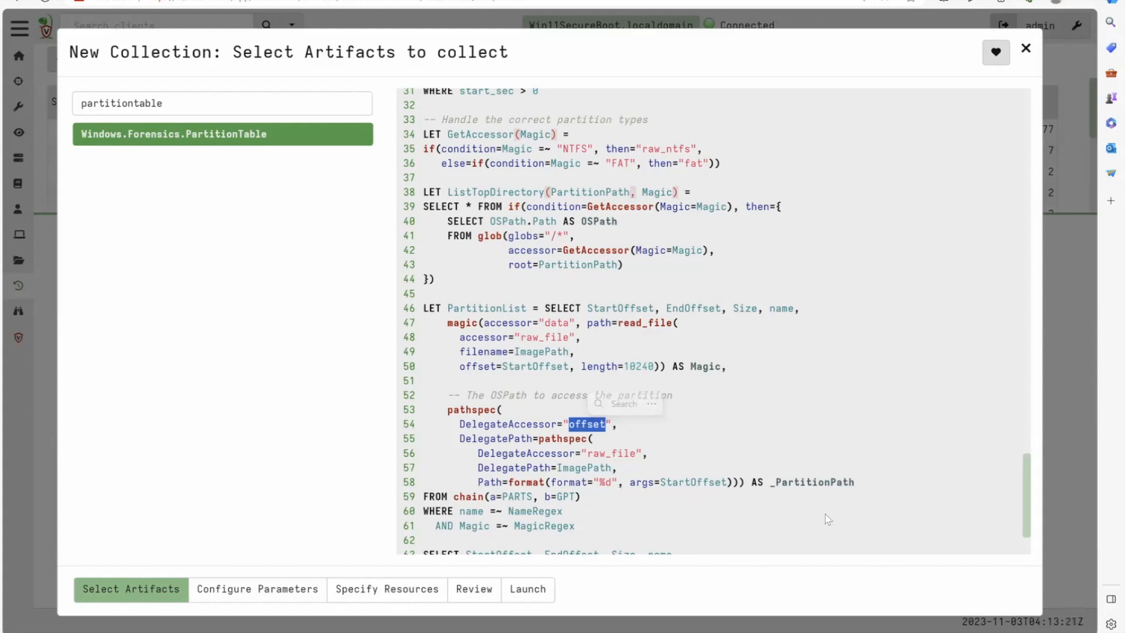
pyautogui.click(832, 481)
pyautogui.moveTo(832, 480); pyautogui.dragTo(780, 410)
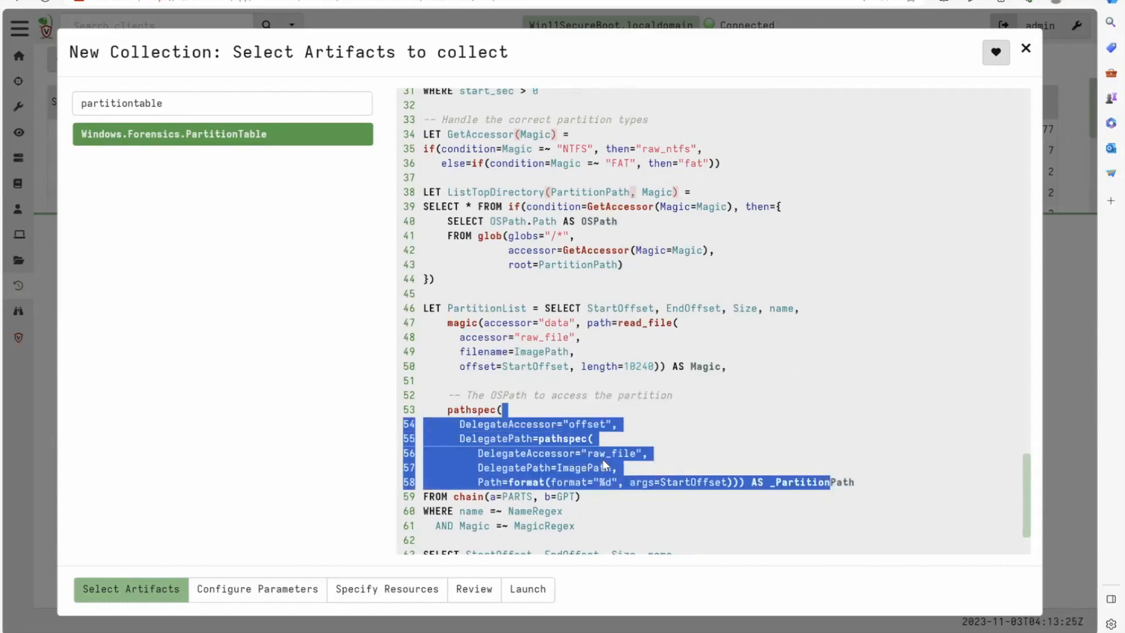
pyautogui.doubleClick(610, 456)
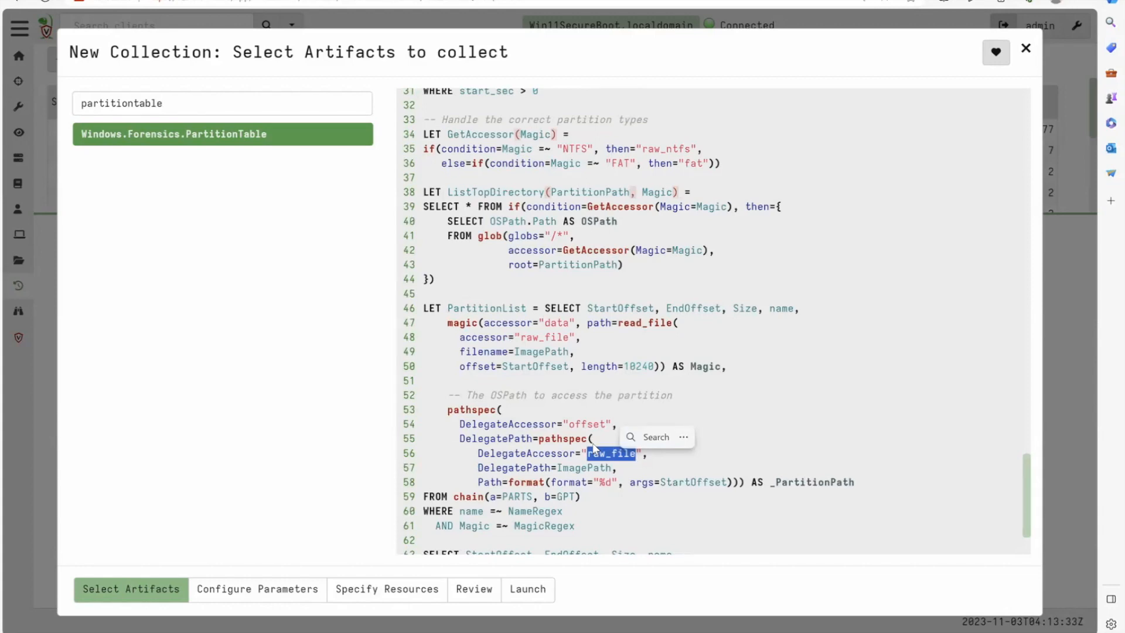
pyautogui.click(580, 416)
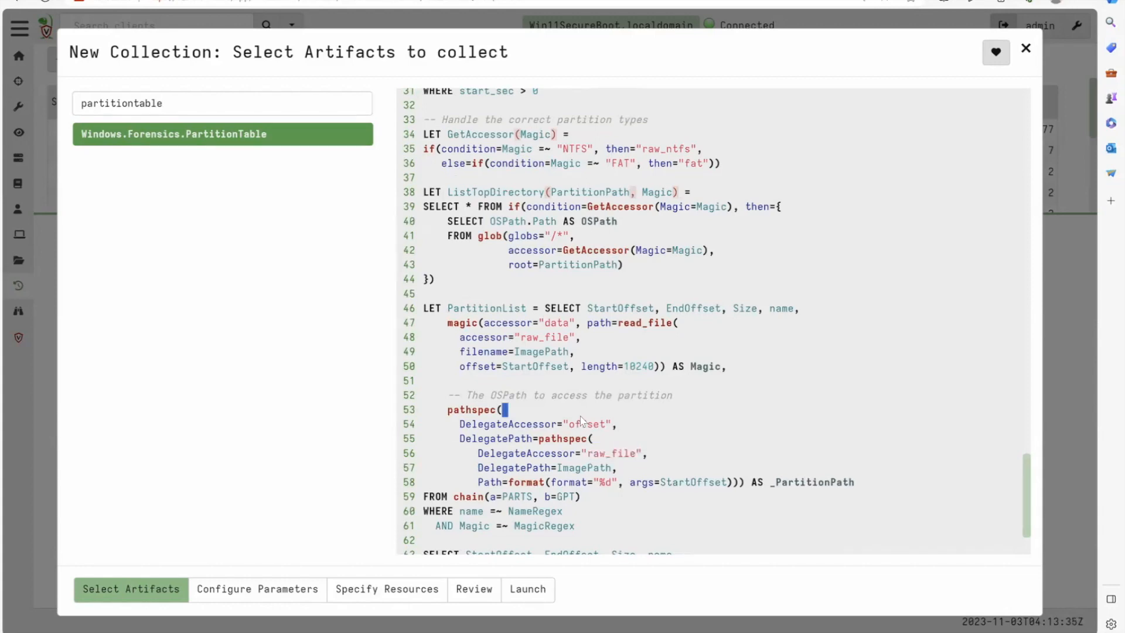
pyautogui.scroll(-2, 582, 419)
pyautogui.scroll(6, 583, 428)
pyautogui.scroll(10, 584, 428)
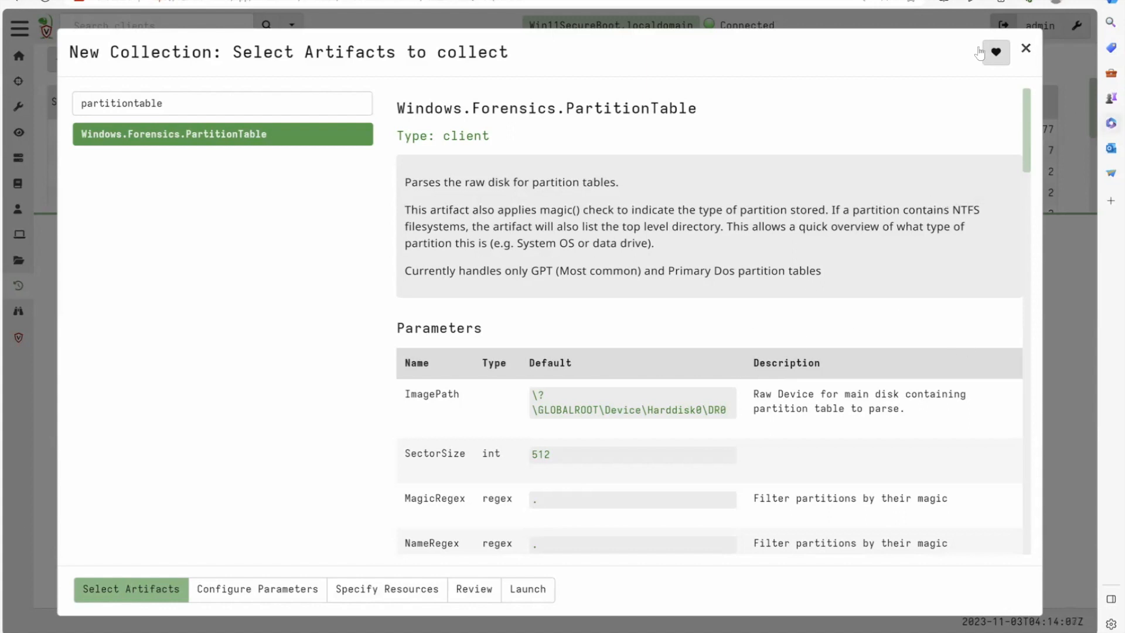
pyautogui.click(1027, 51)
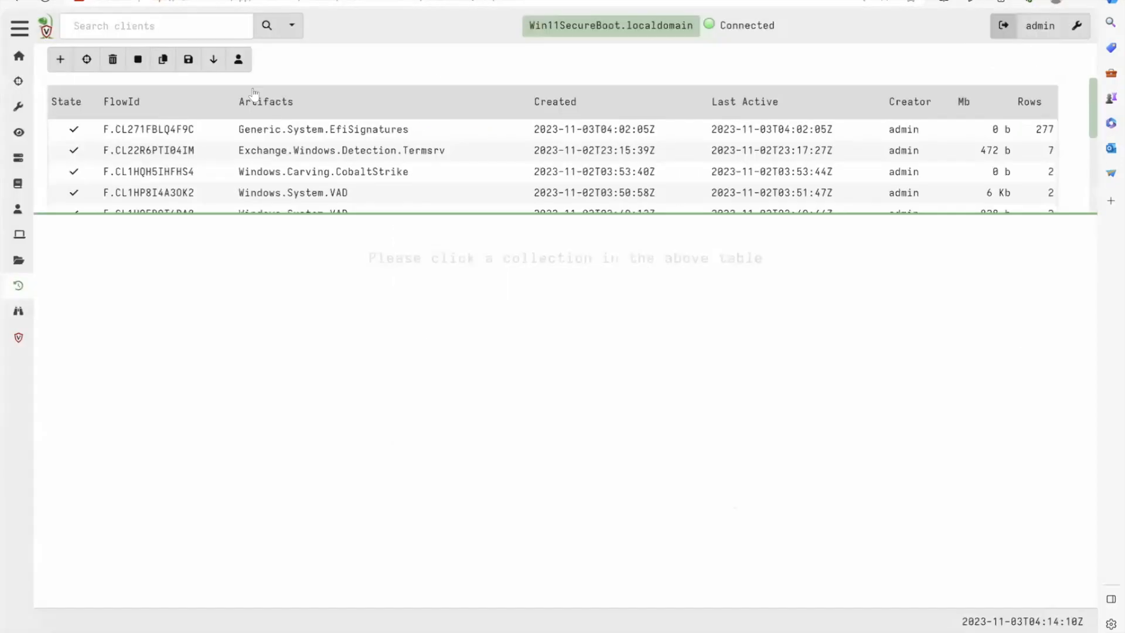
# - Start a new collection, search the artifacts for UEFI, and select Exchange.Windows.Forensics.UEFI
pyautogui.click(60, 69)
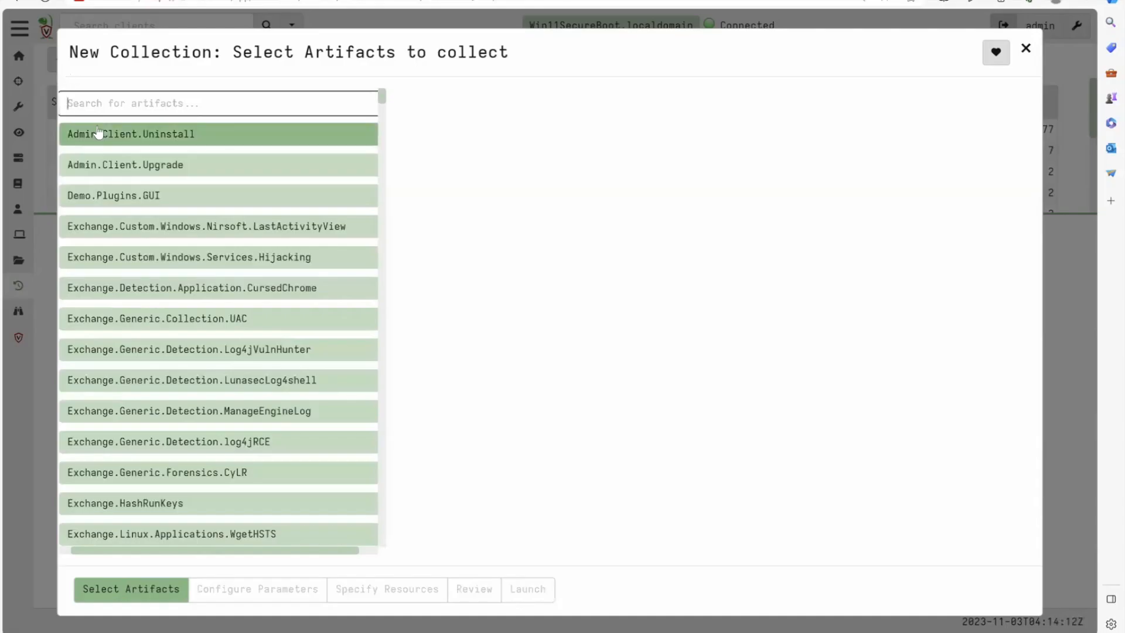
pyautogui.write('EFI')
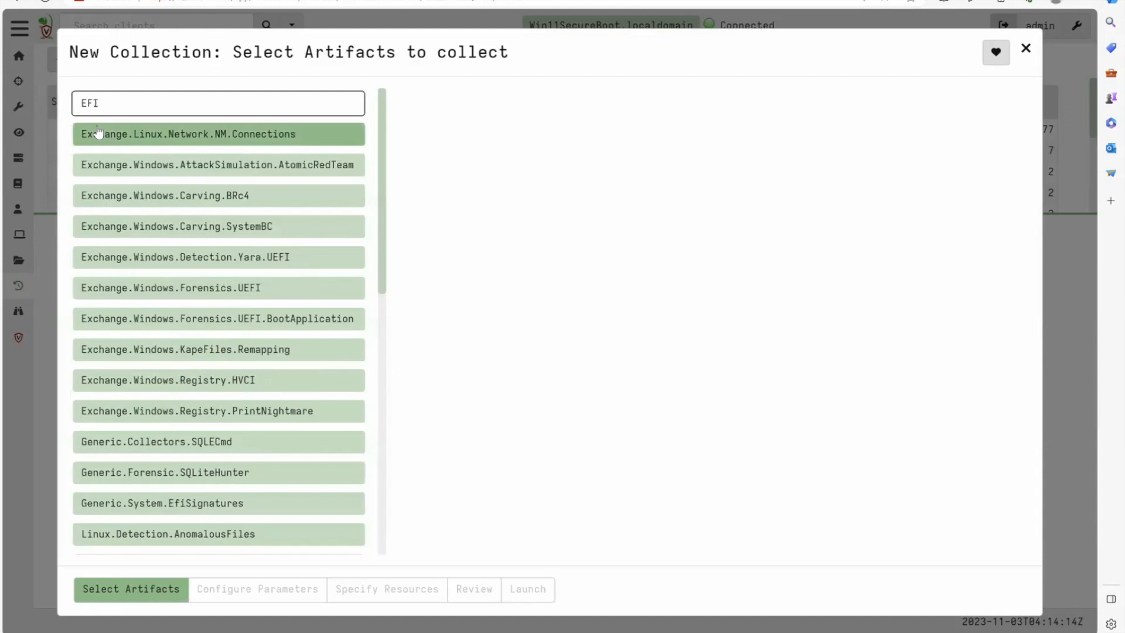
pyautogui.press('Home')
pyautogui.write('U')
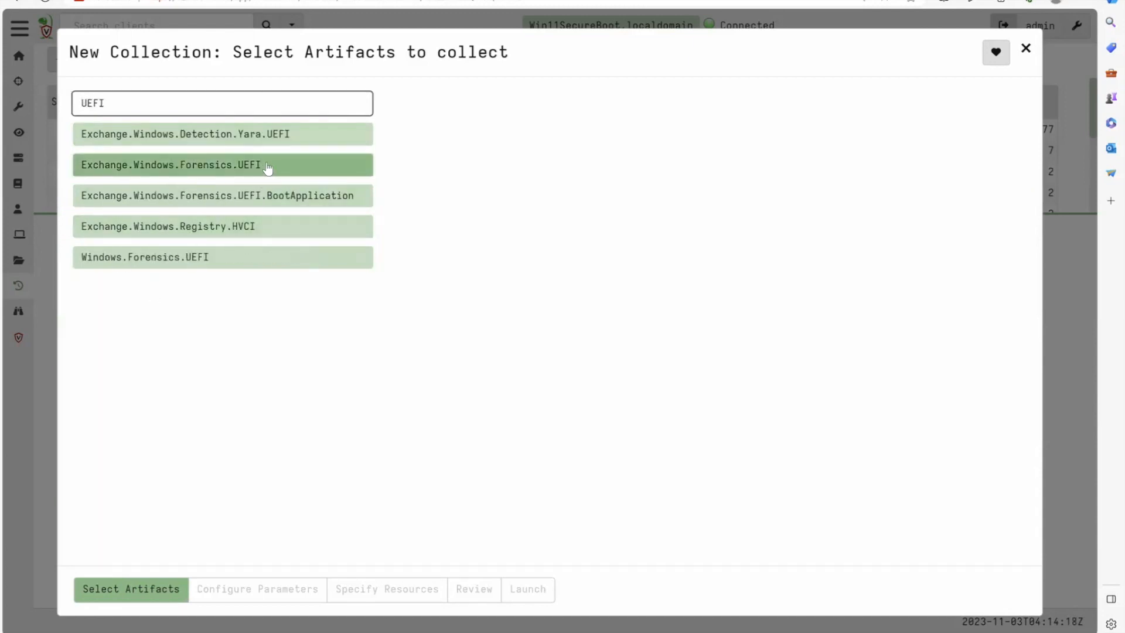
pyautogui.click(268, 169)
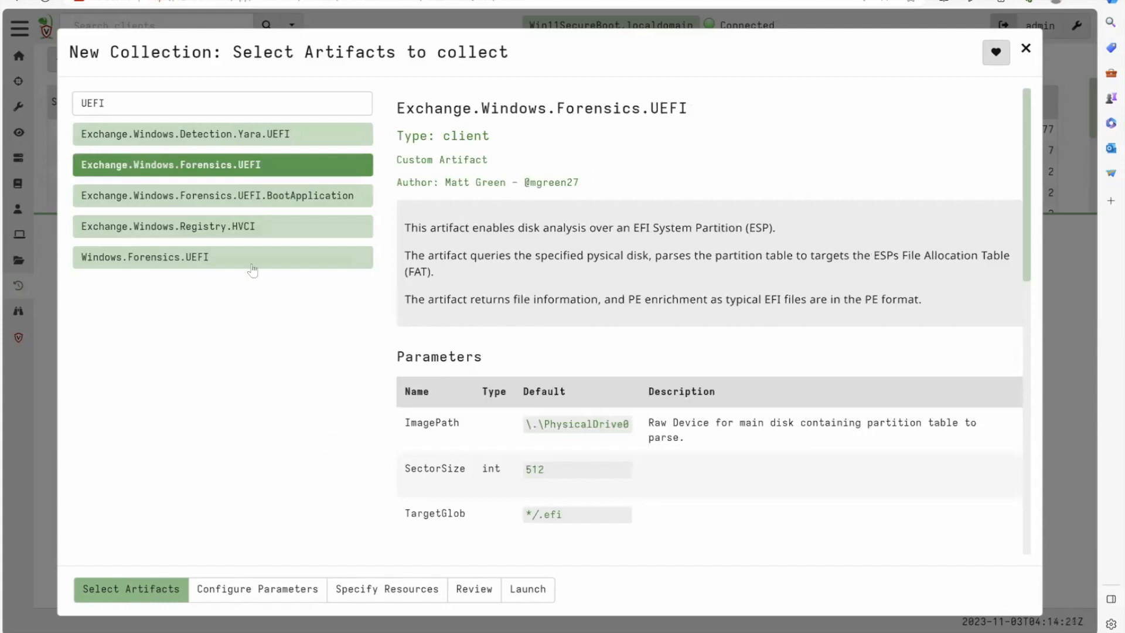
# - Examine the artifact's TargetGlob parameter and its source query, highlighting the raw_file pathspec lines and the fat accessor
pyautogui.tripleClick(564, 517)
pyautogui.scroll(-3, 518, 426)
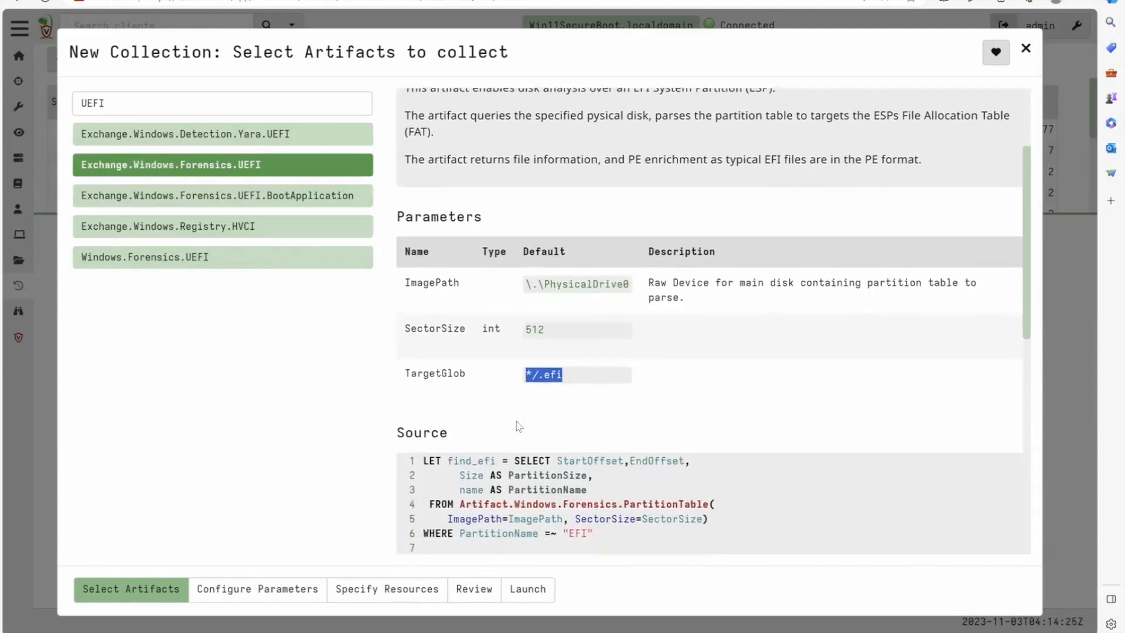
pyautogui.scroll(-3, 518, 426)
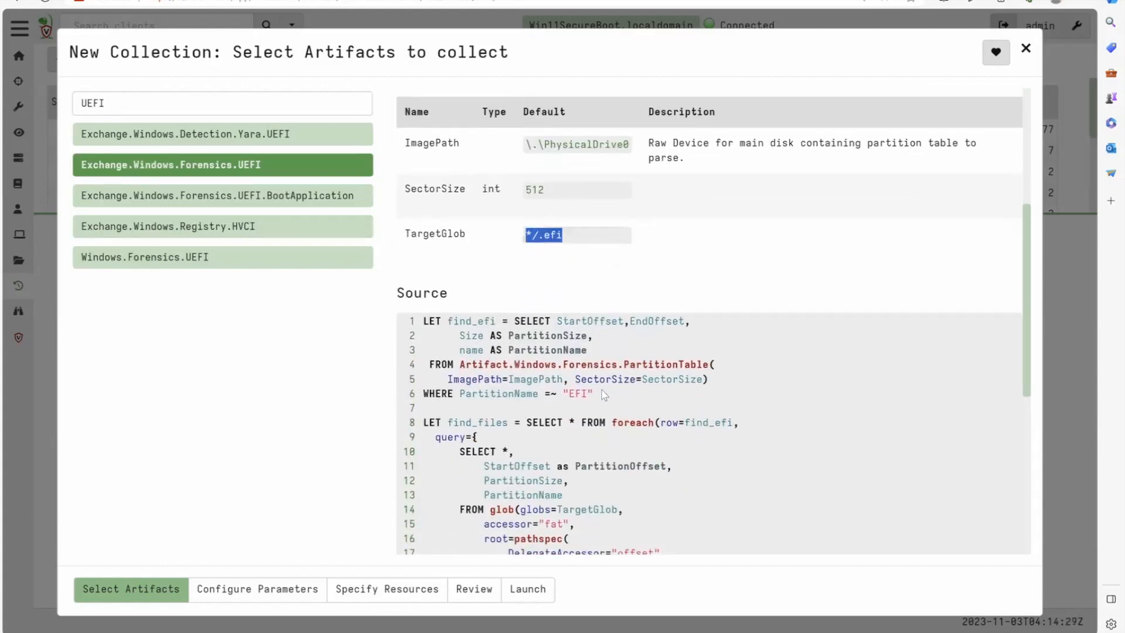
pyautogui.scroll(-4, 594, 388)
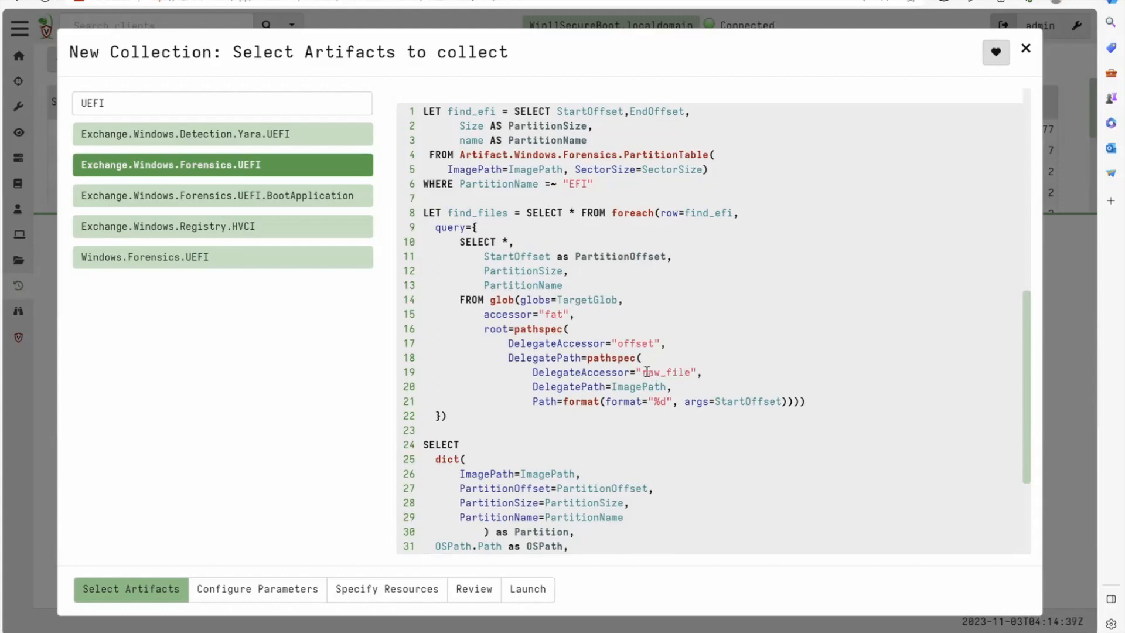
pyautogui.moveTo(642, 372); pyautogui.dragTo(688, 419)
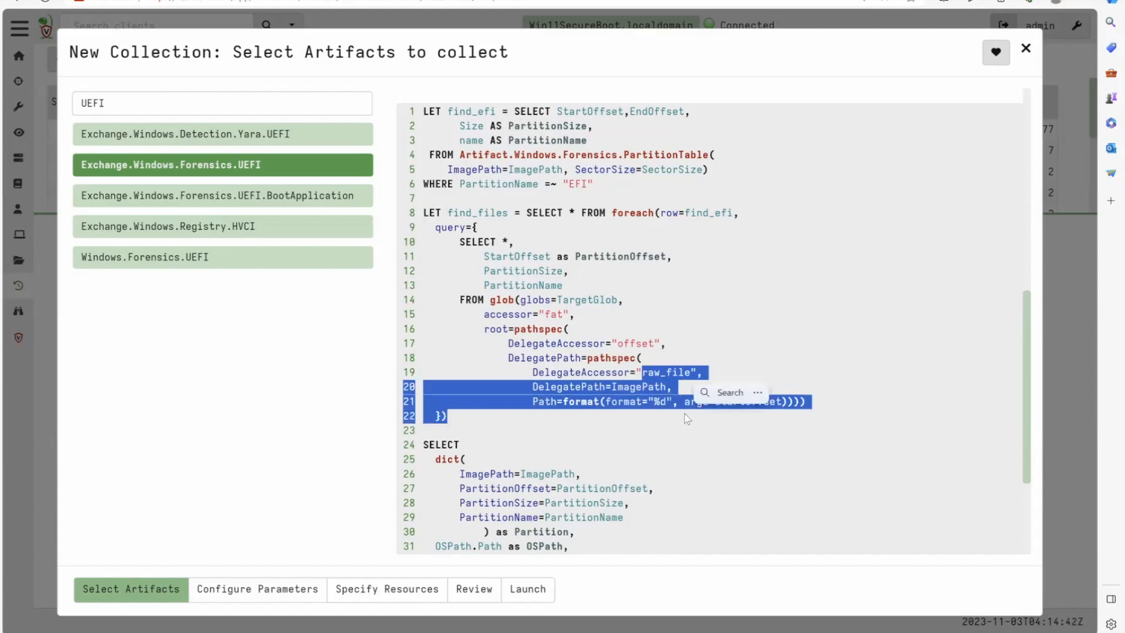
pyautogui.doubleClick(552, 314)
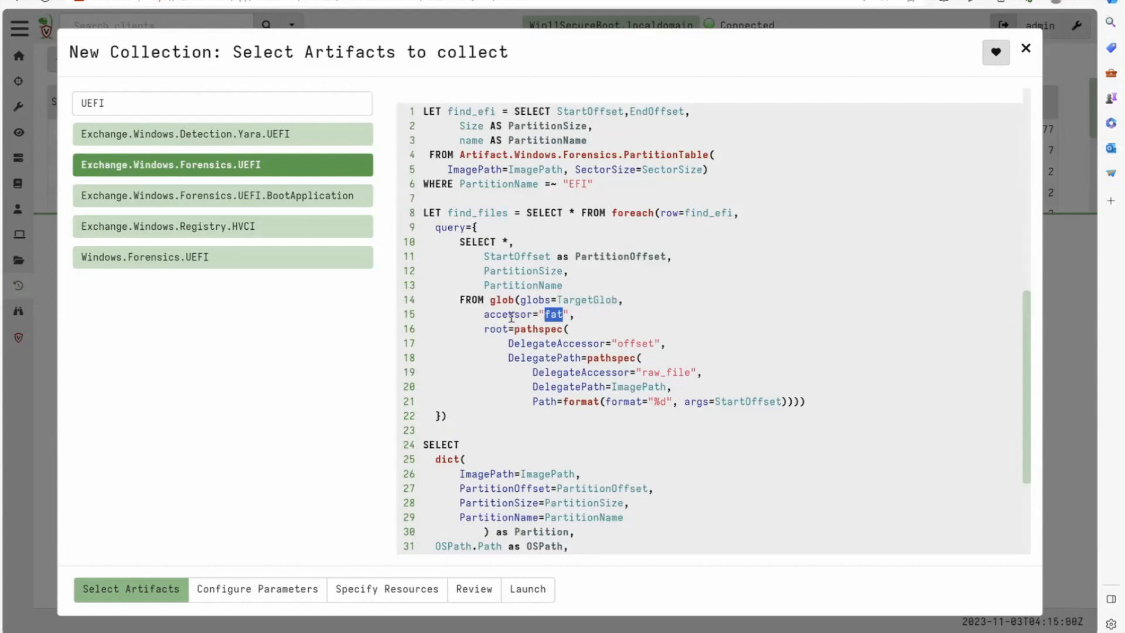
# - Check the parameters of Exchange.Windows.Forensics.UEFI and launch the collection with its default values
pyautogui.click(285, 588)
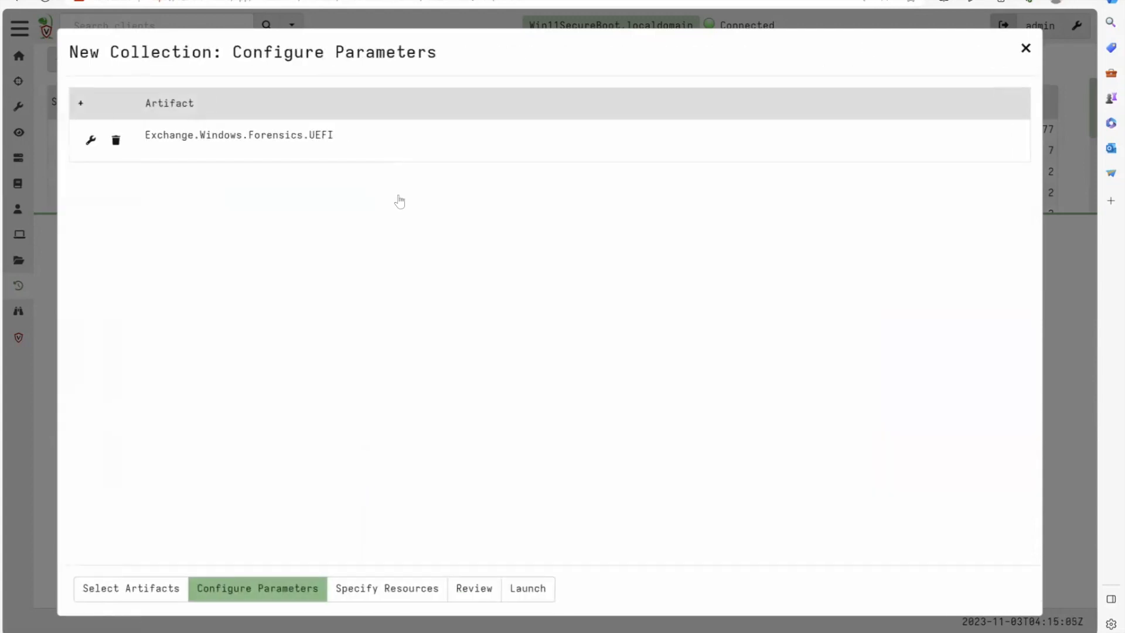
pyautogui.click(347, 156)
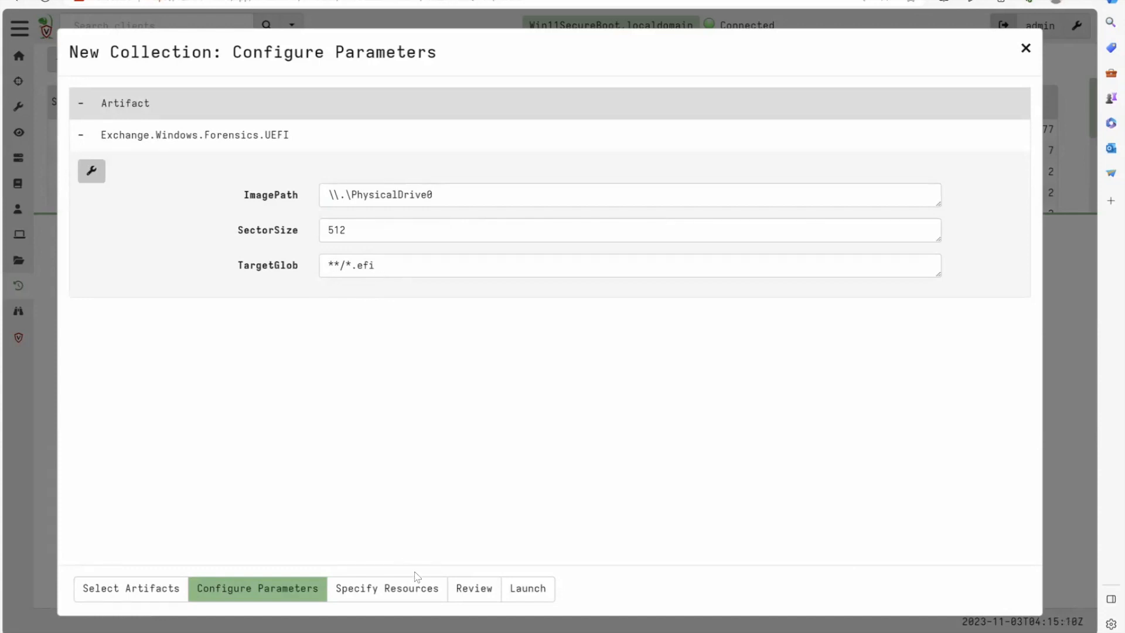
pyautogui.click(528, 590)
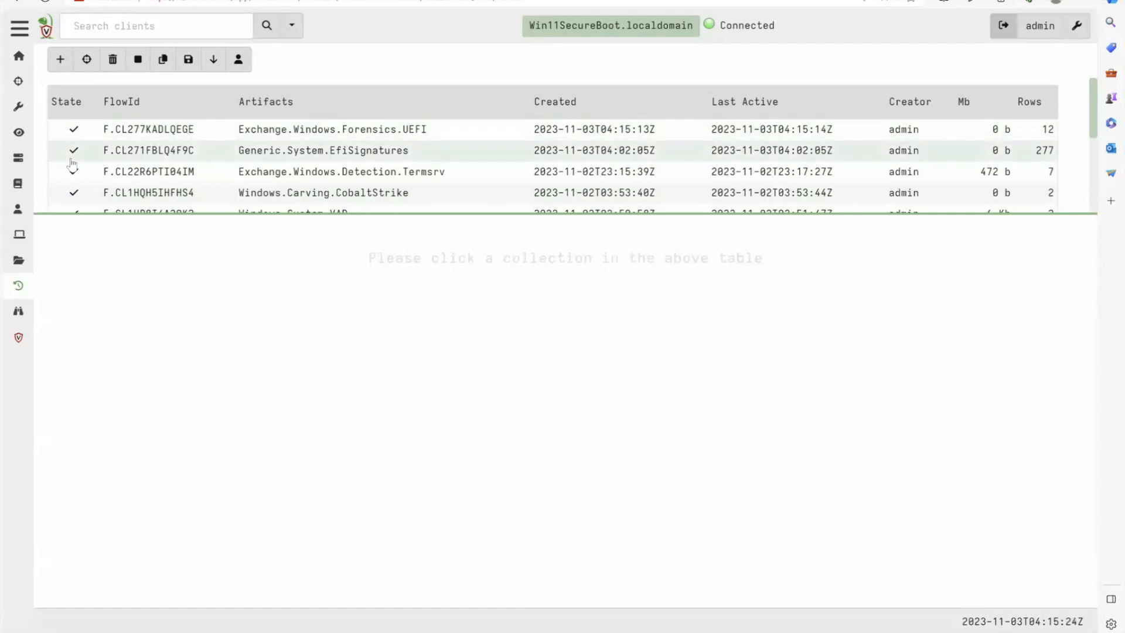
# - Open the results of the Exchange.Windows.Forensics.UEFI collection and look over the partition, hash, PE and Authenticode details of the first file
pyautogui.click(177, 138)
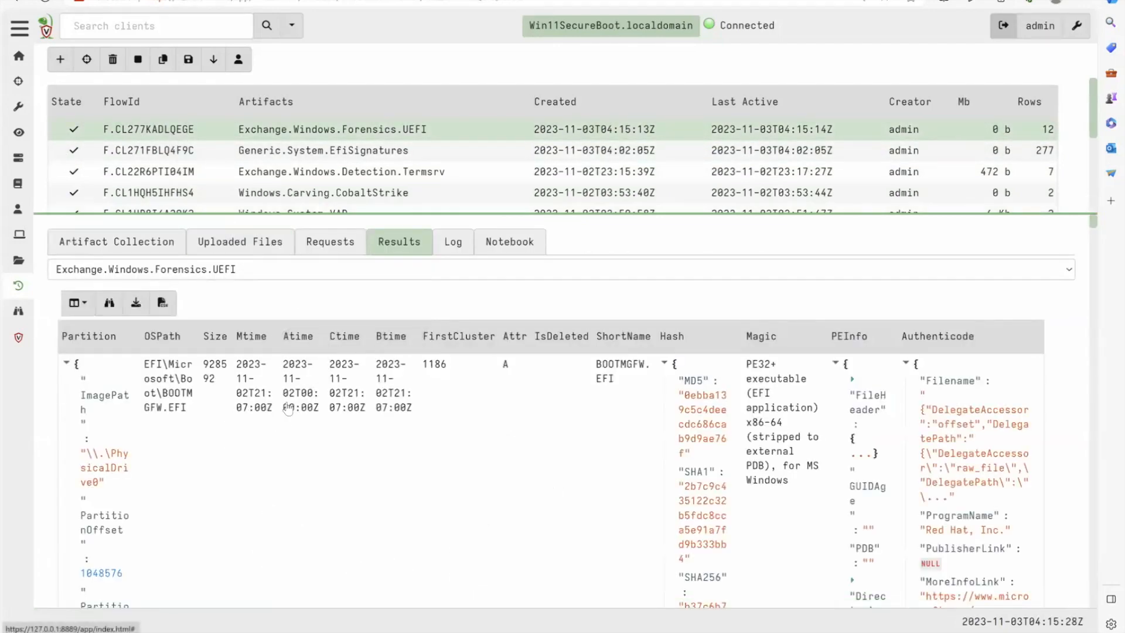
pyautogui.scroll(-3, 299, 424)
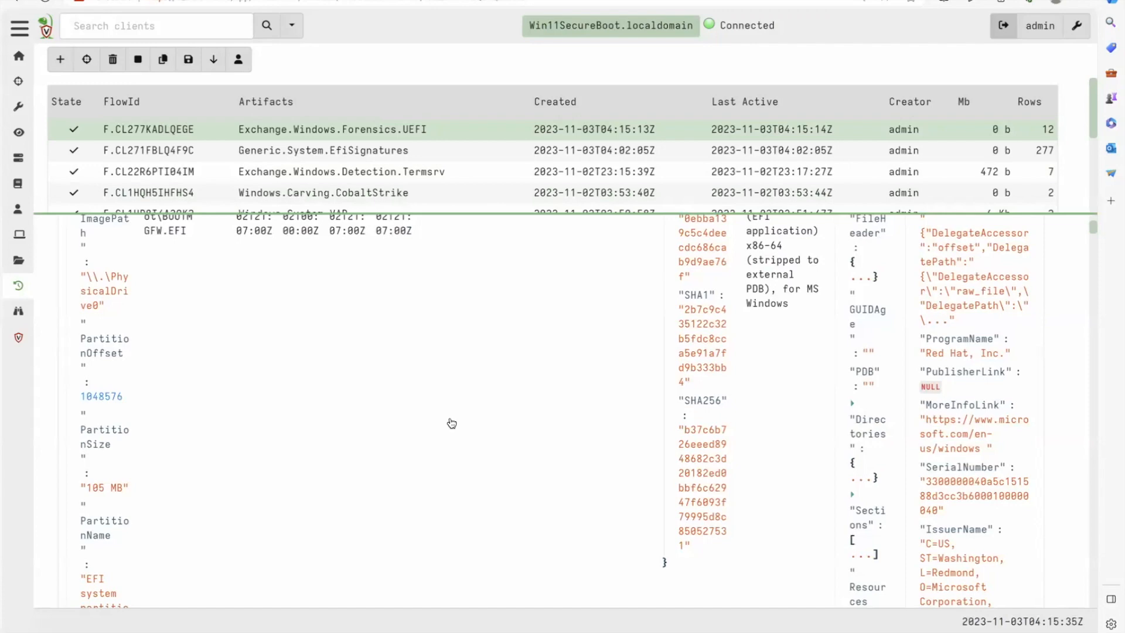
pyautogui.scroll(-5, 449, 417)
pyautogui.scroll(10, 451, 423)
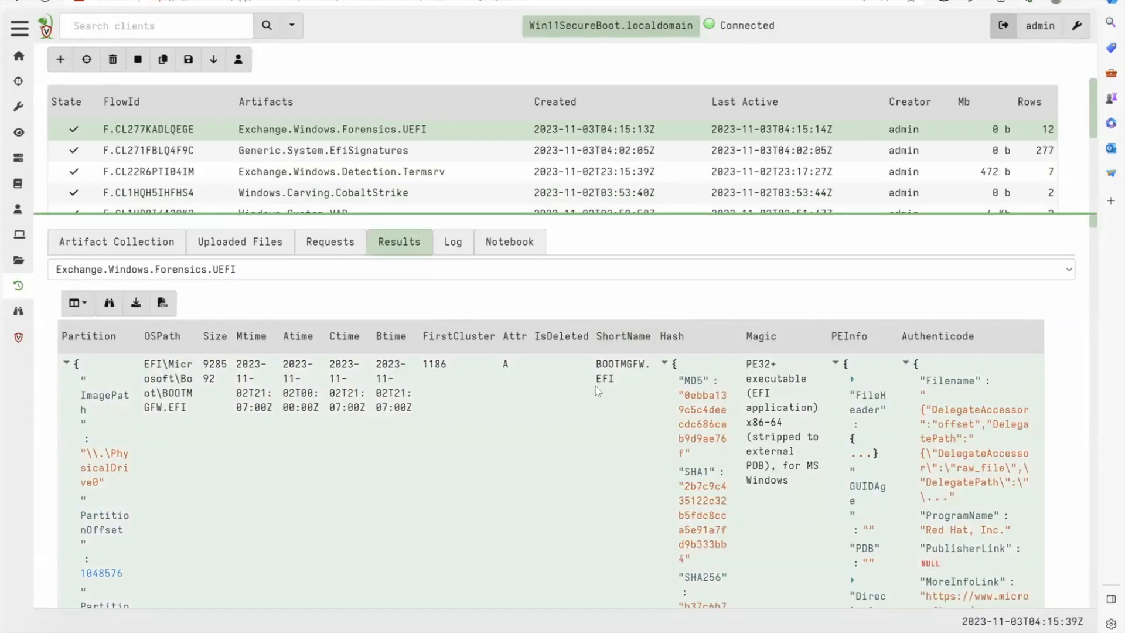
pyautogui.hotkey('ctrl', '-')
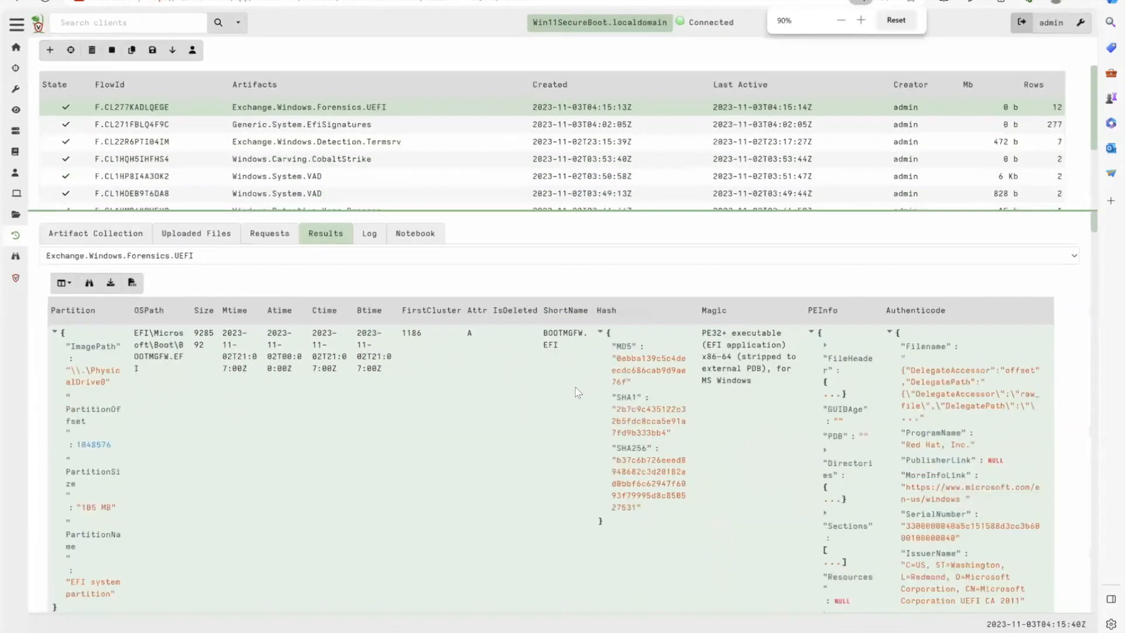
pyautogui.hotkey('ctrl', '+')
pyautogui.hotkey('ctrl', '+')
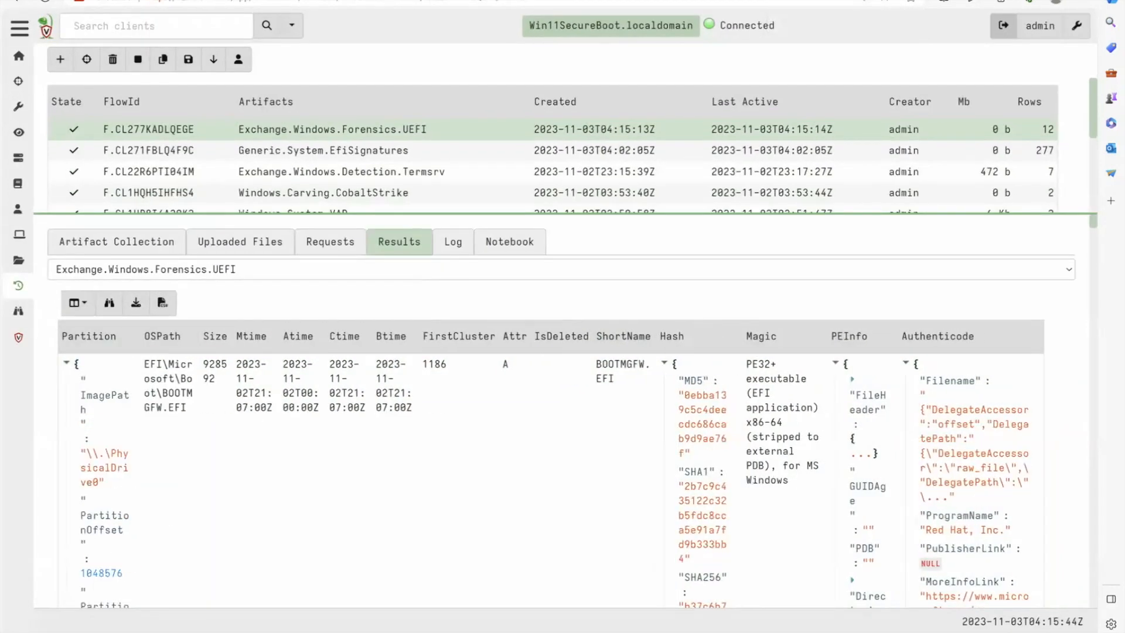
# - In the collection's notebook query, replace the SELECT wildcard with OSPath, Size, Mtime, Btime, Attr, IsDeleted, ShortName and Hash.SHA256, putting FROM on its own line
pyautogui.click(509, 242)
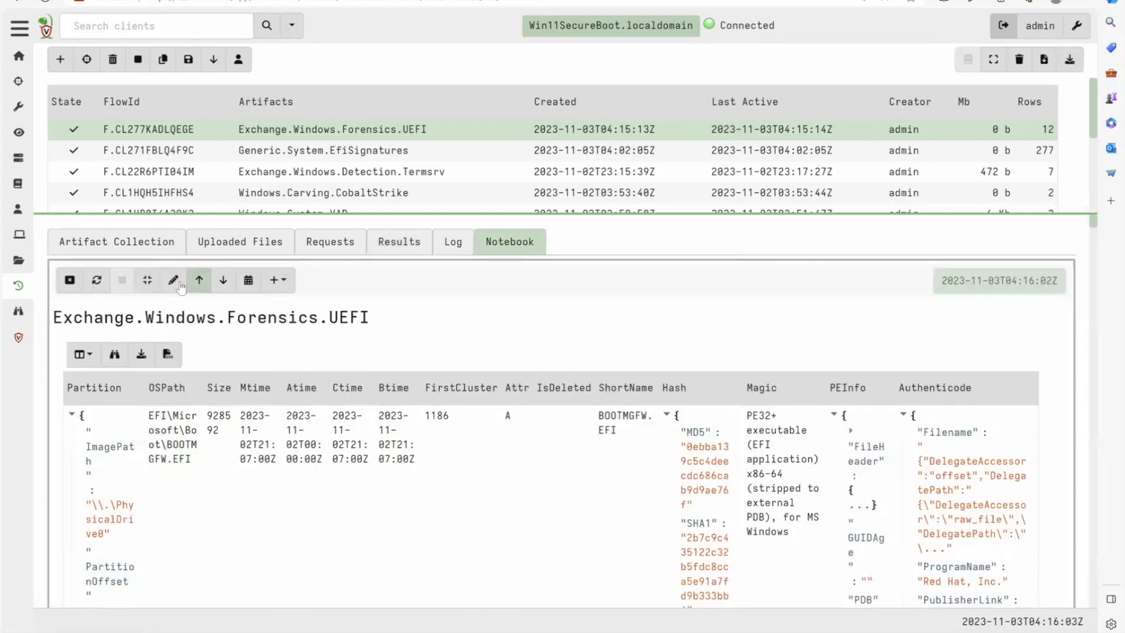
pyautogui.click(173, 279)
pyautogui.click(174, 367)
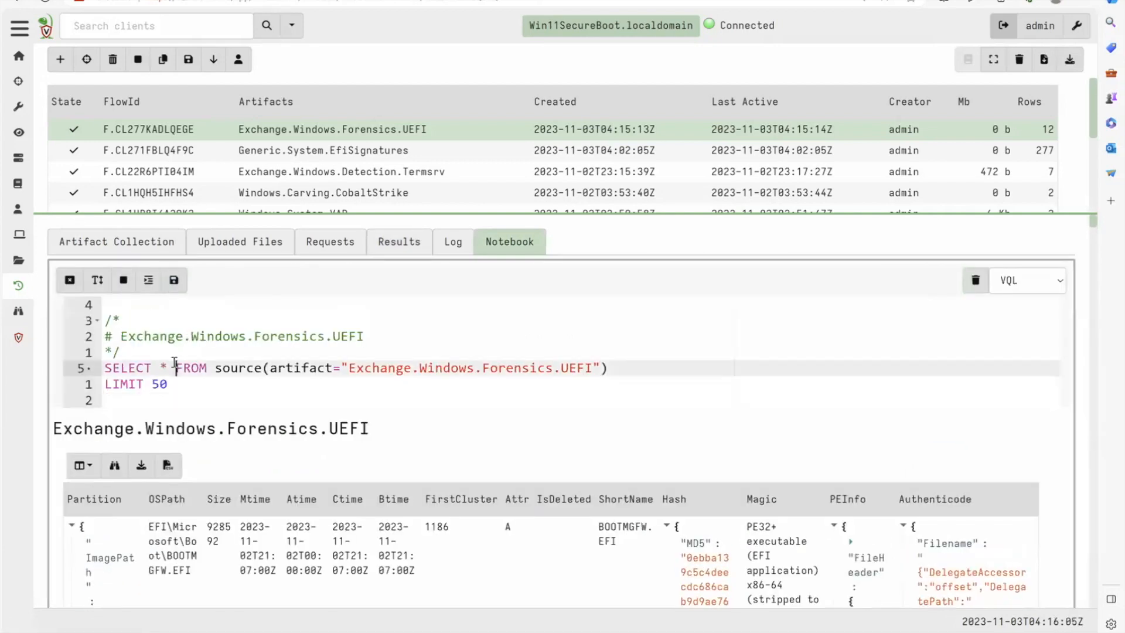
pyautogui.press('BackSpace')
pyautogui.press('BackSpace')
pyautogui.press('Return')
pyautogui.click(174, 367)
pyautogui.write('OSPath, Size, Mtime,Btime,Attr,IsDeleted,ShortName,Hash.SHA256')
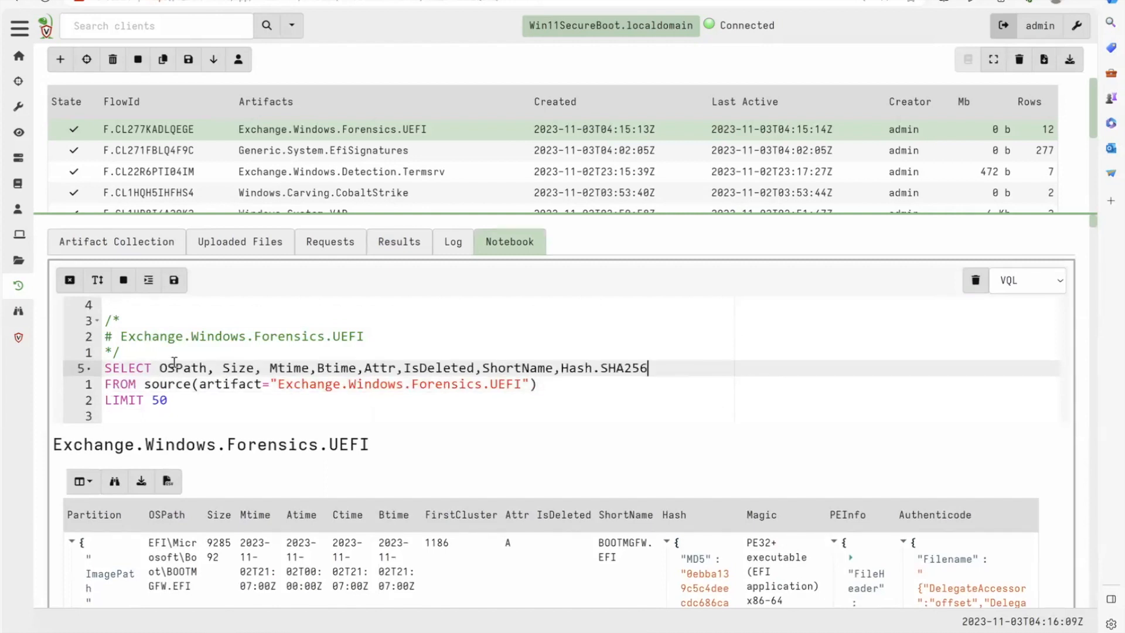
# - Remove the LIMIT 50 clause from the notebook query and save the cell to run it
pyautogui.press('Down')
pyautogui.press('Down')
pyautogui.hotkey('shift', 'Left')
pyautogui.hotkey('shift', 'Left')
pyautogui.hotkey('shift', 'Left')
pyautogui.hotkey('shift', 'Left')
pyautogui.hotkey('shift', 'Left')
pyautogui.hotkey('shift', 'Left')
pyautogui.hotkey('shift', 'Left')
pyautogui.hotkey('shift', 'Left')
pyautogui.press('BackSpace')
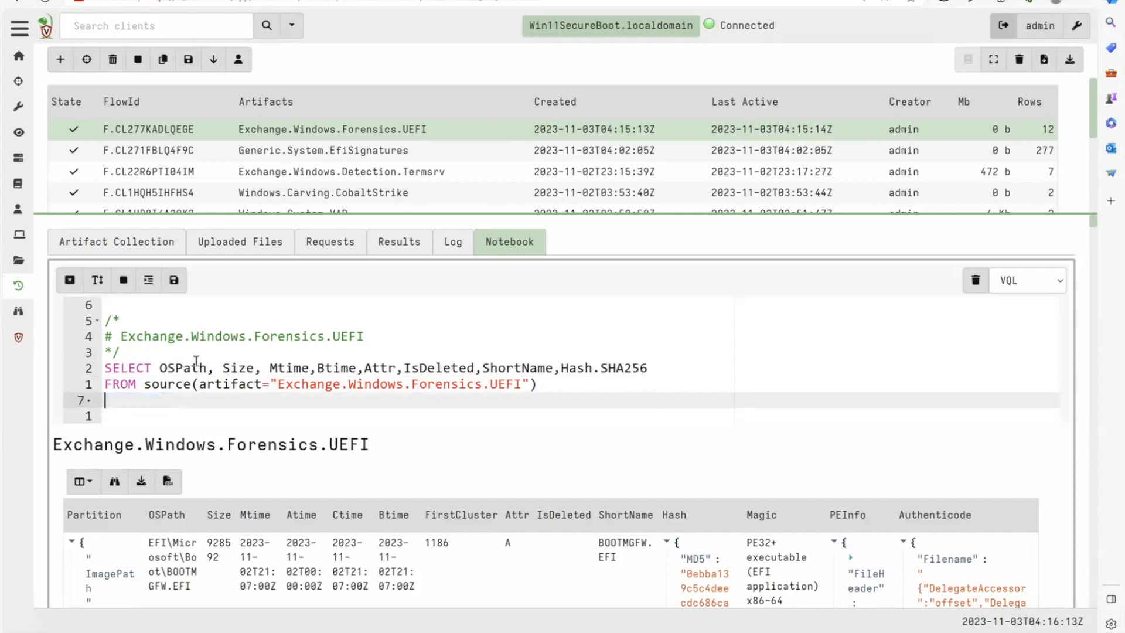
pyautogui.click(174, 279)
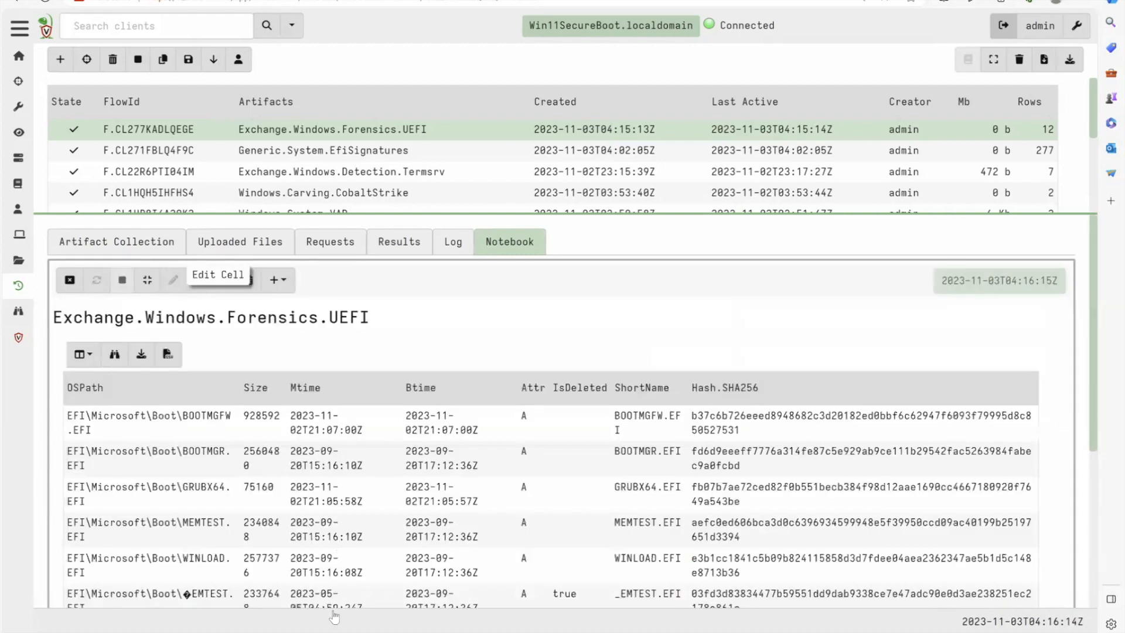
# - Examine the Mtime, Btime and IsDeleted values of the EFI files, comparing the modification times of BOOTMGFW.EFI and BOOTMGR.EFI
pyautogui.scroll(-1, 348, 547)
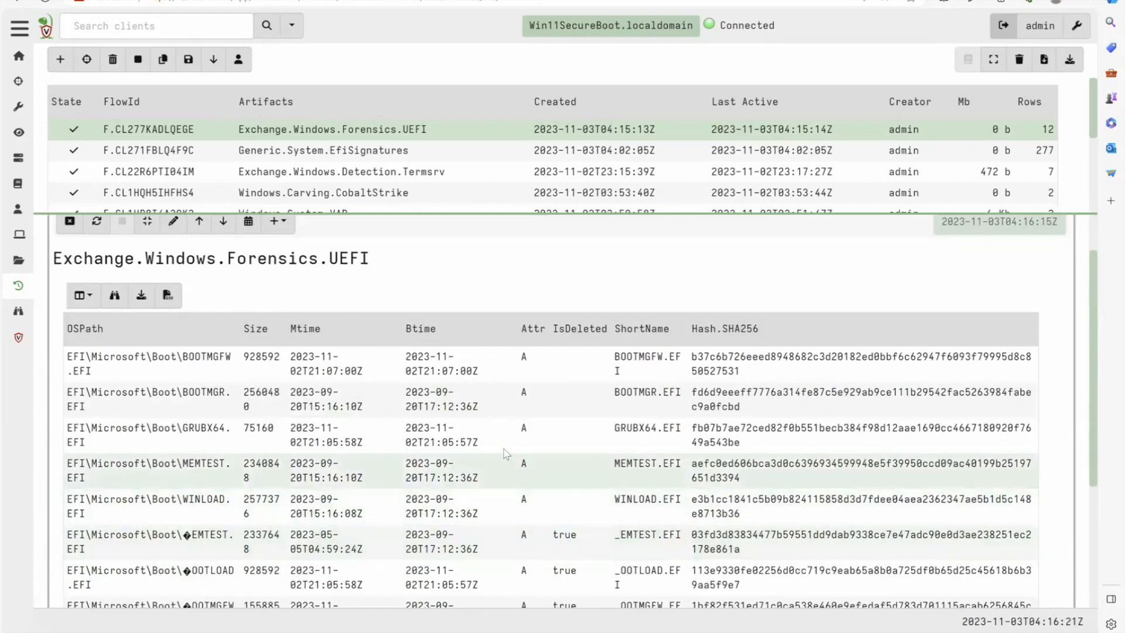
pyautogui.moveTo(309, 378)
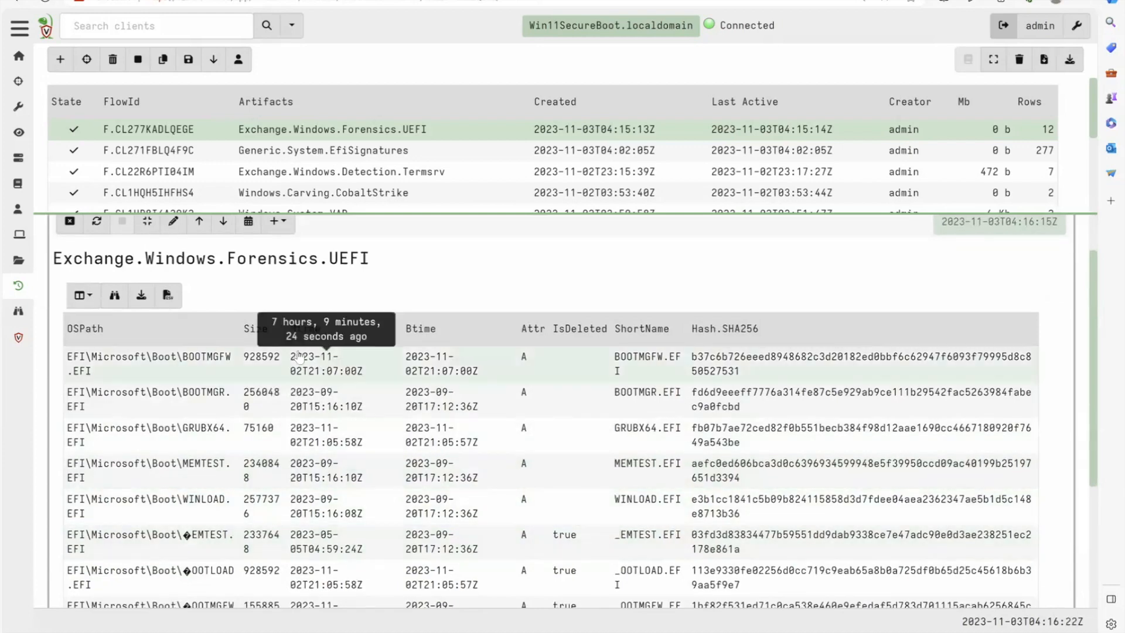
pyautogui.tripleClick(345, 381)
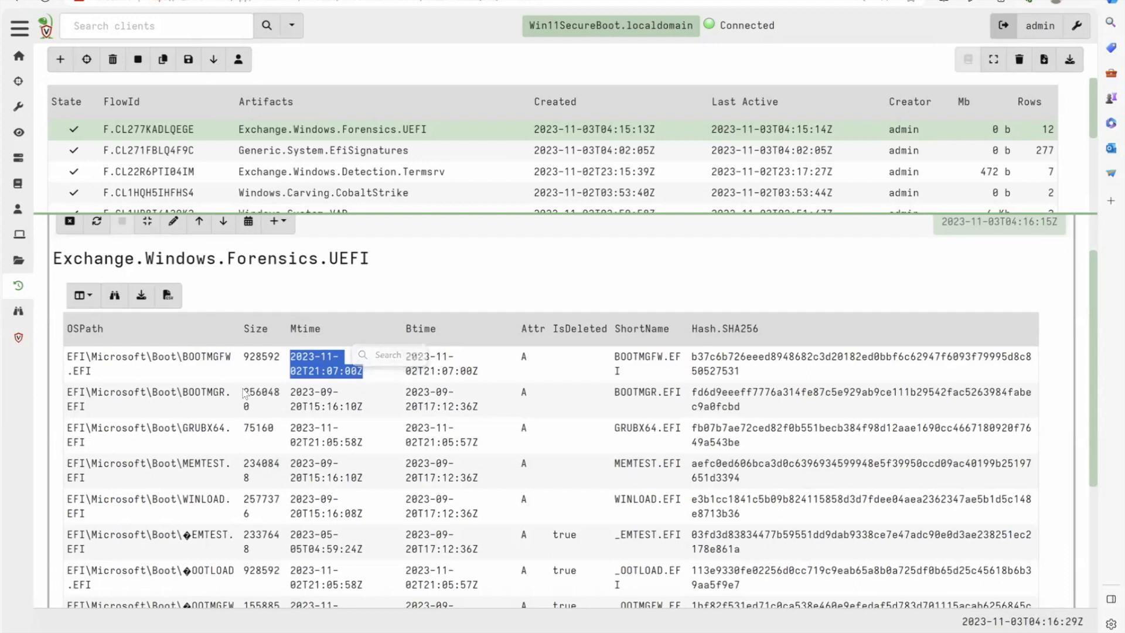
pyautogui.doubleClick(323, 409)
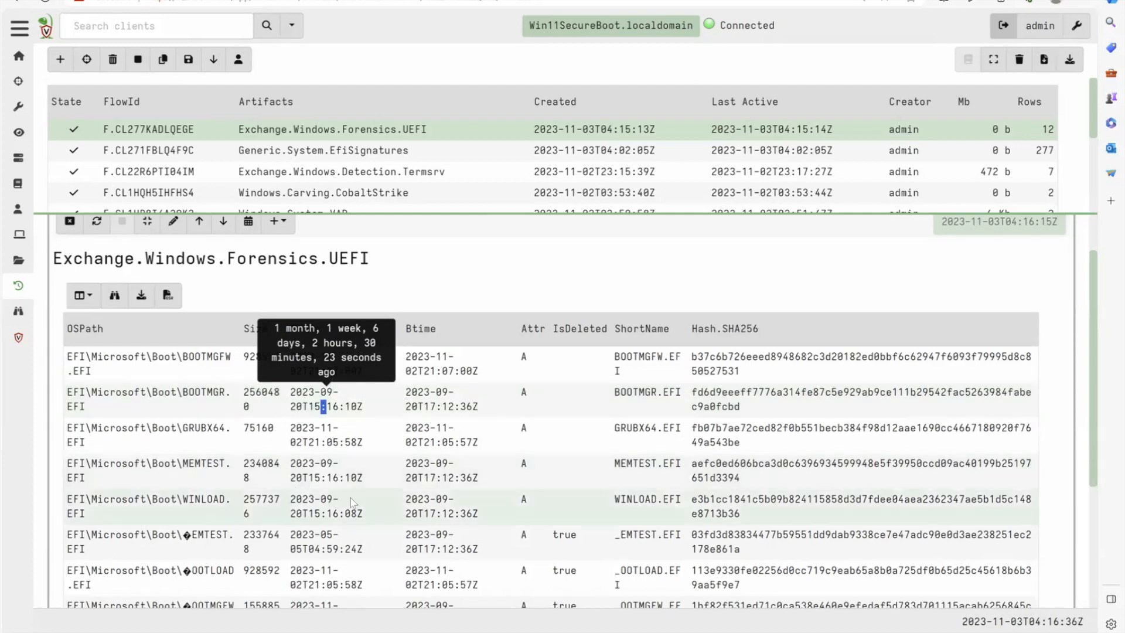
pyautogui.moveTo(334, 529)
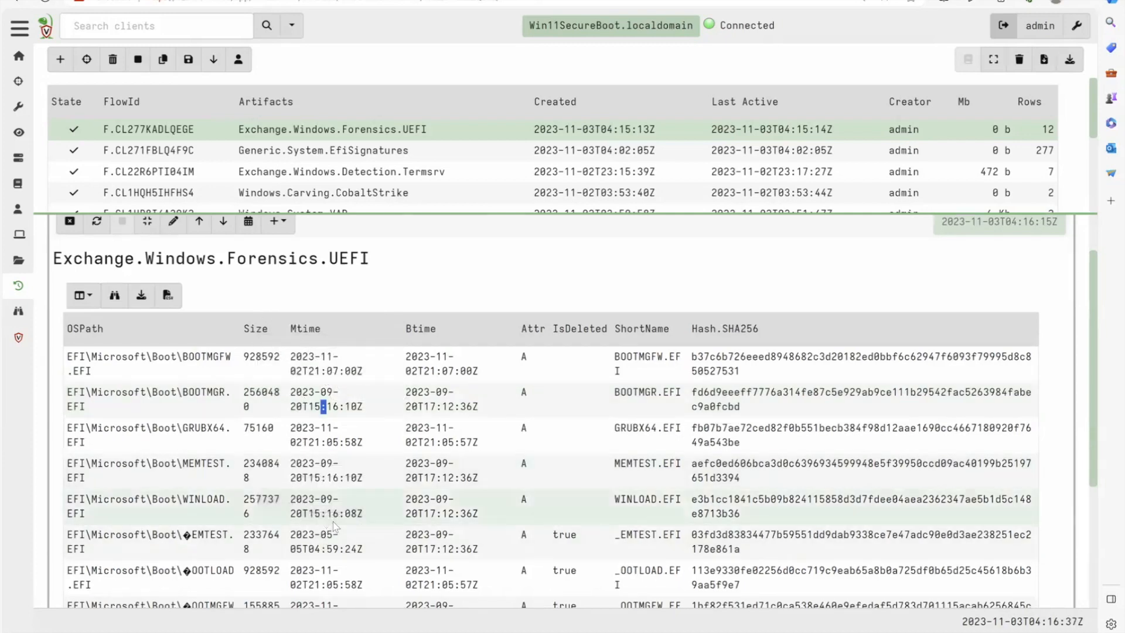
pyautogui.scroll(-1, 525, 545)
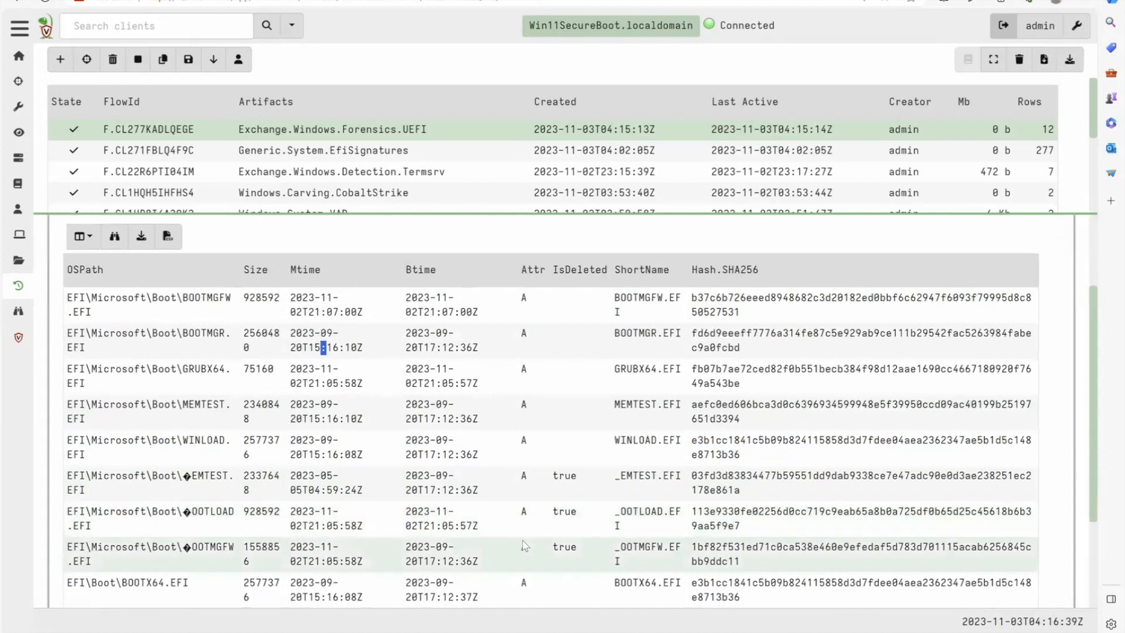
pyautogui.scroll(-1, 525, 545)
pyautogui.moveTo(326, 503)
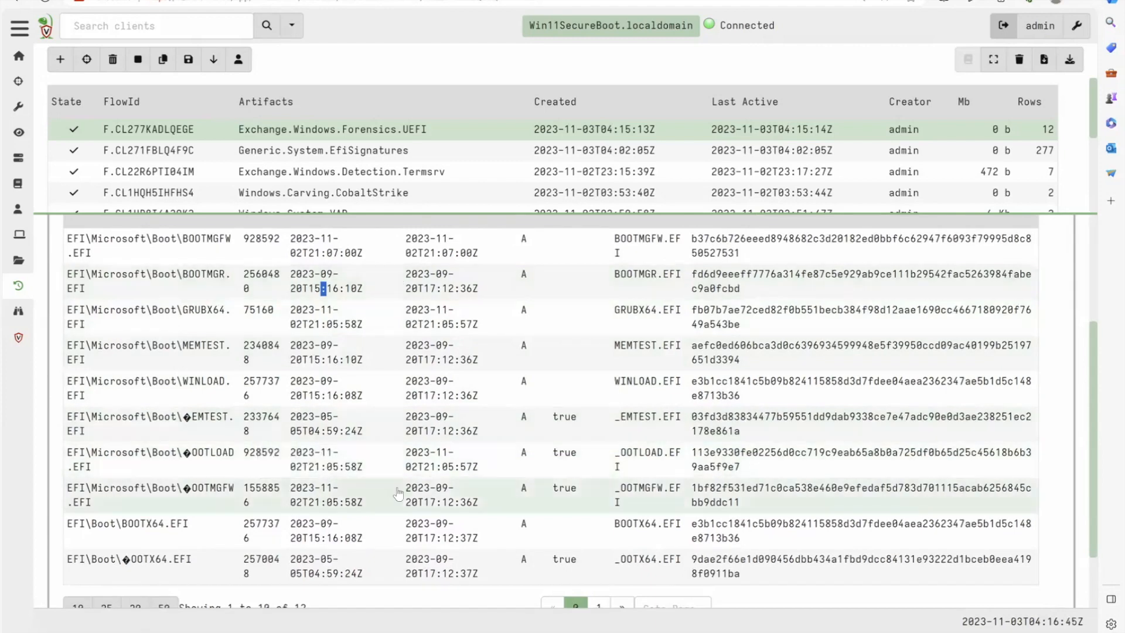
pyautogui.scroll(-2, 398, 494)
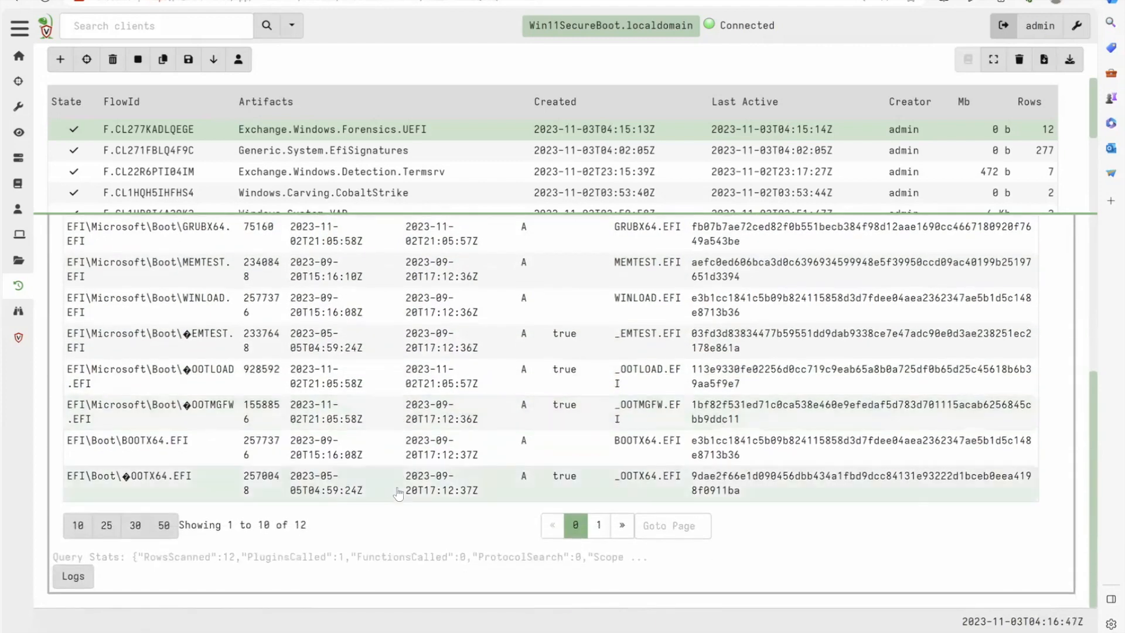
# - Check the second page of EFI files, go back over the first page, and reopen the collection's full results
pyautogui.click(598, 530)
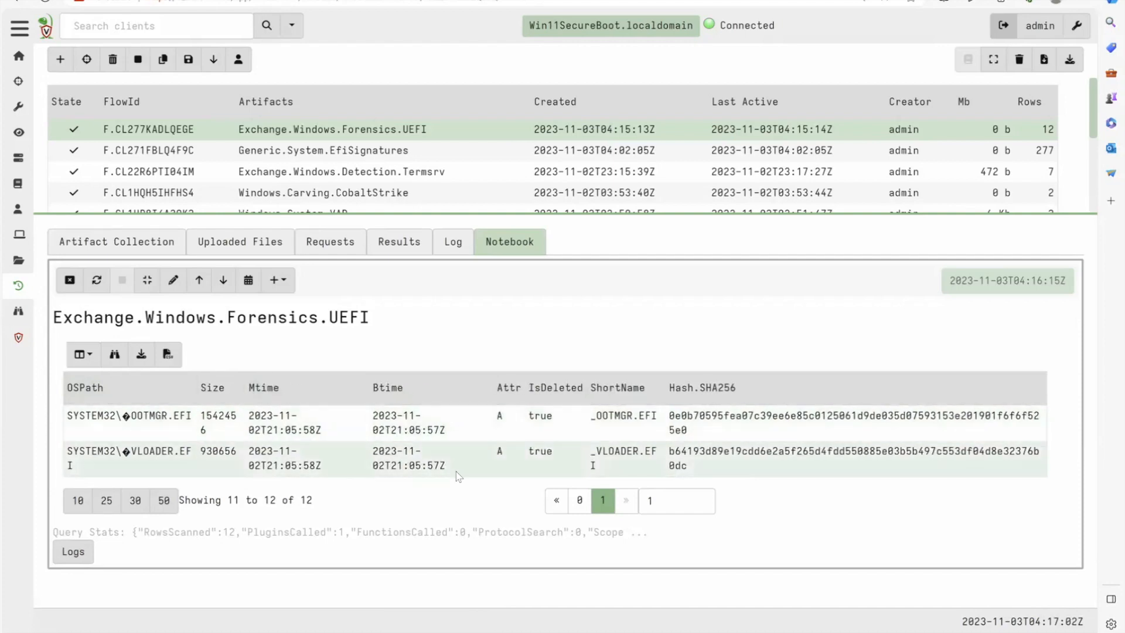
pyautogui.click(580, 500)
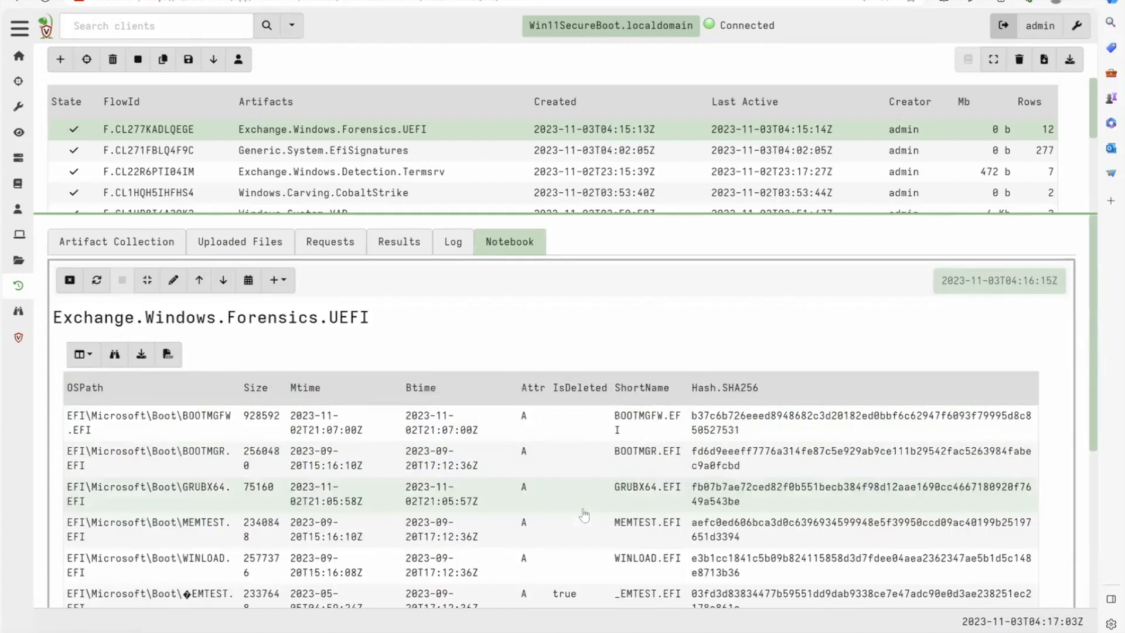
pyautogui.scroll(-4, 252, 449)
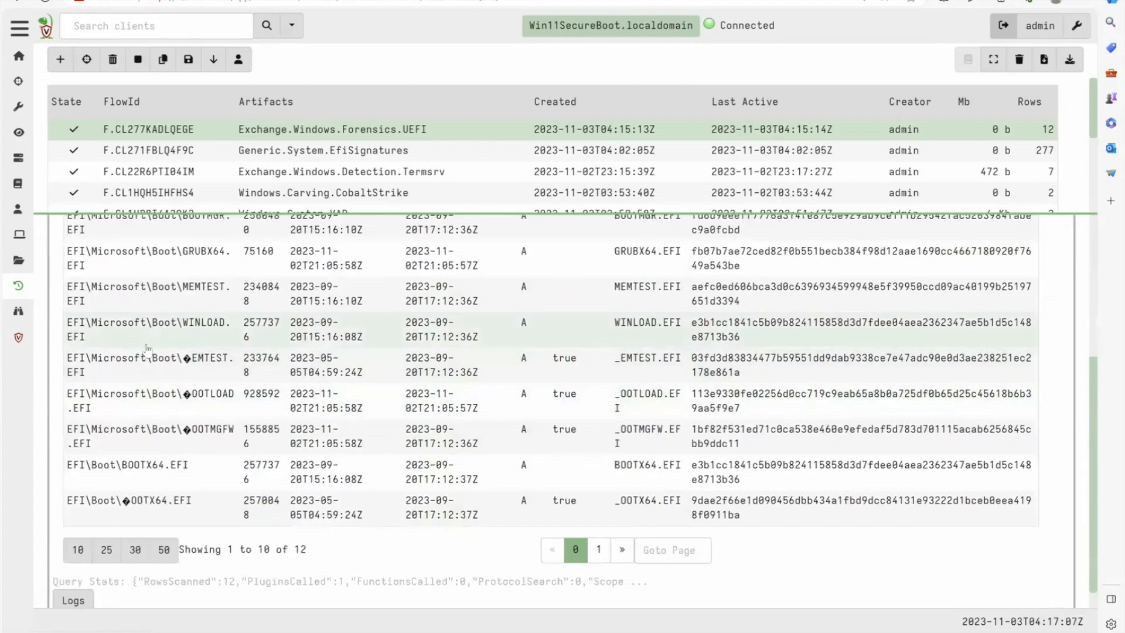
pyautogui.scroll(5, 147, 349)
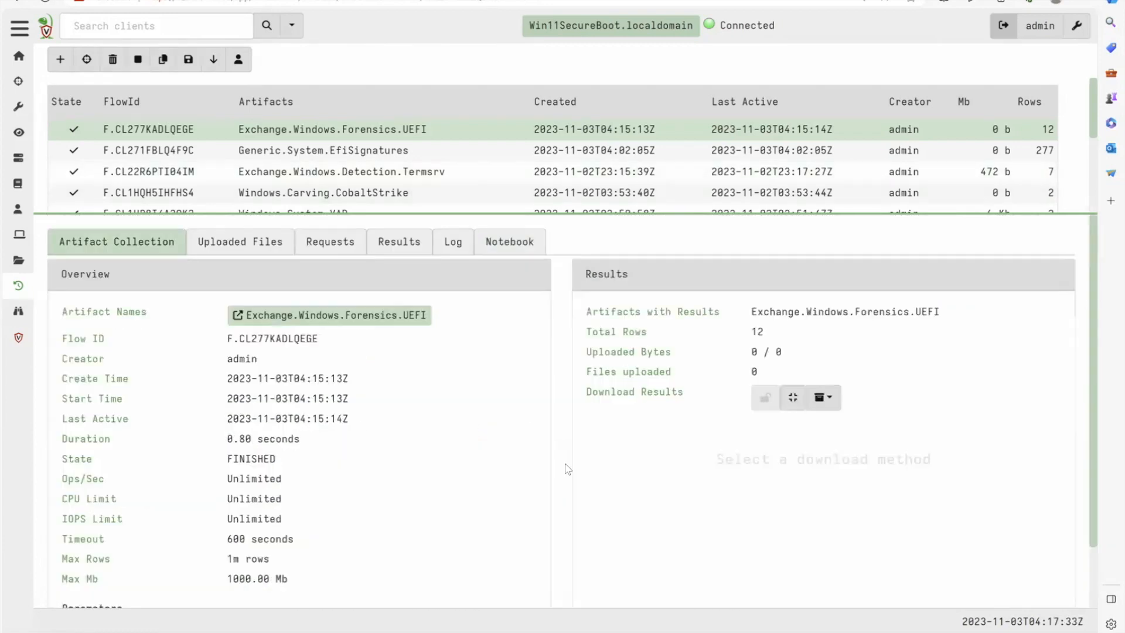
pyautogui.click(399, 242)
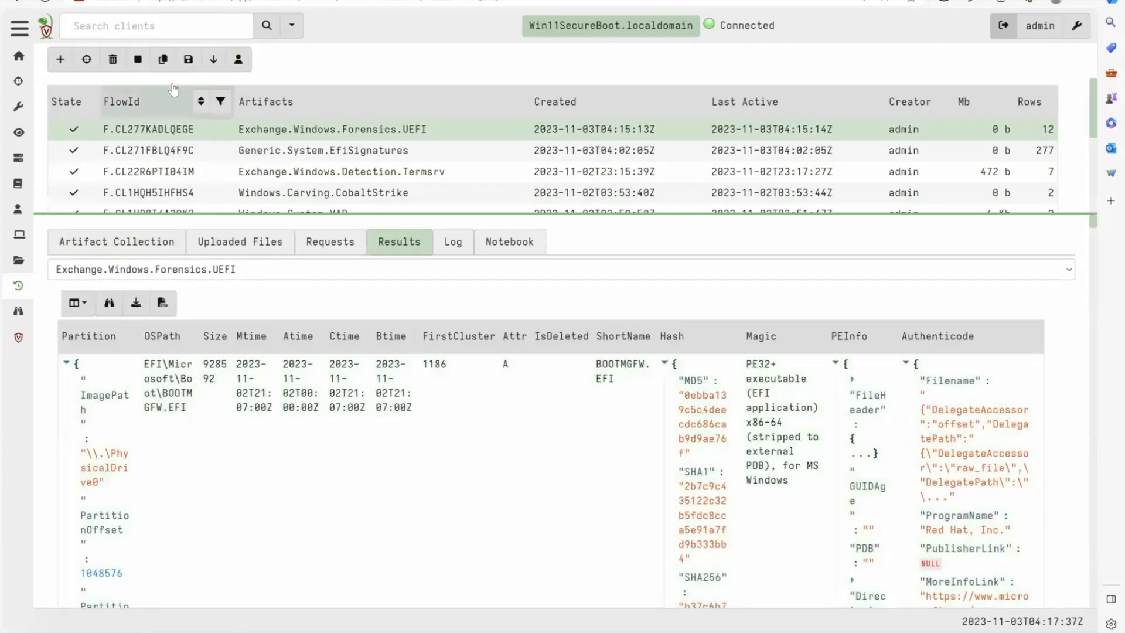
# - Copy the Exchange.Windows.Forensics.UEFI collection, strip the efi extension from its TargetGlob pattern and launch it
pyautogui.click(163, 59)
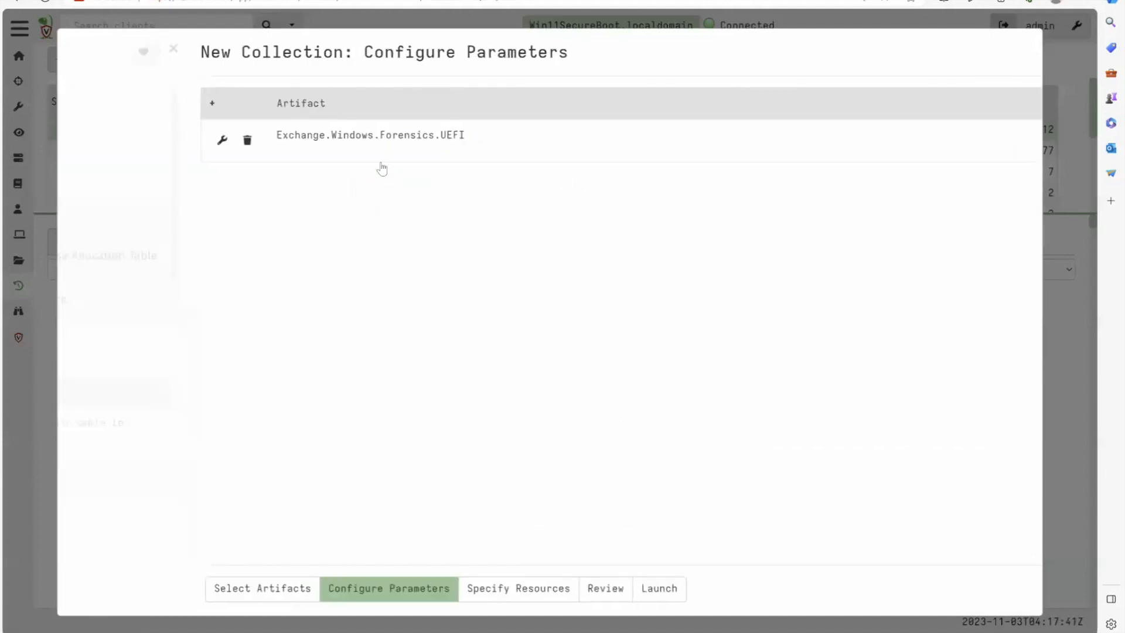
pyautogui.click(354, 142)
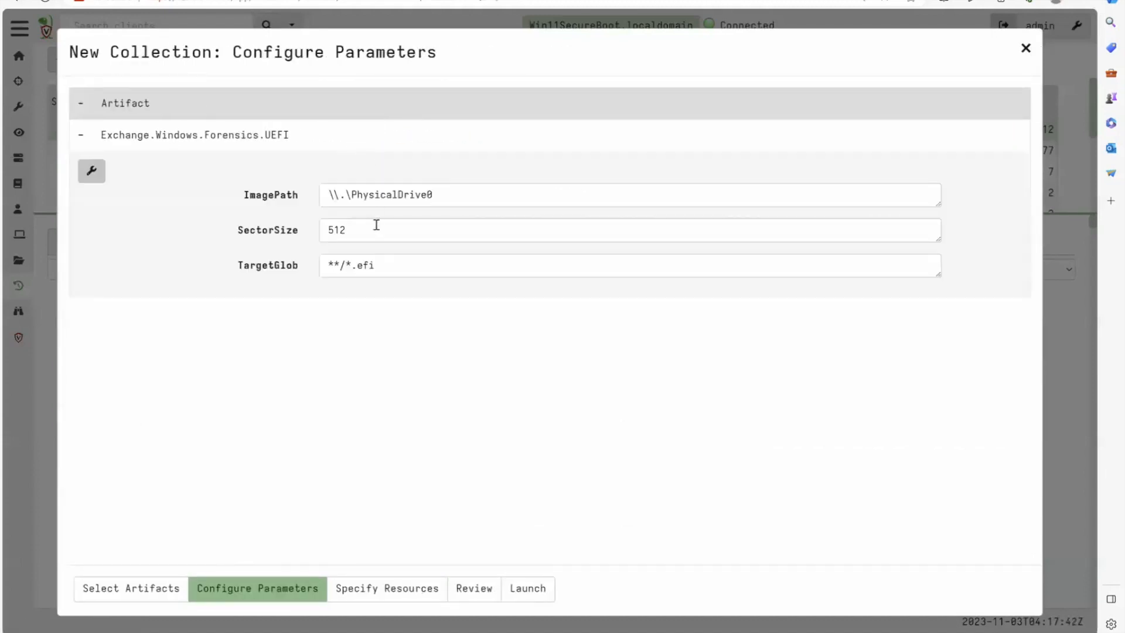
pyautogui.click(380, 262)
pyautogui.press('BackSpace')
pyautogui.press('BackSpace')
pyautogui.press('BackSpace')
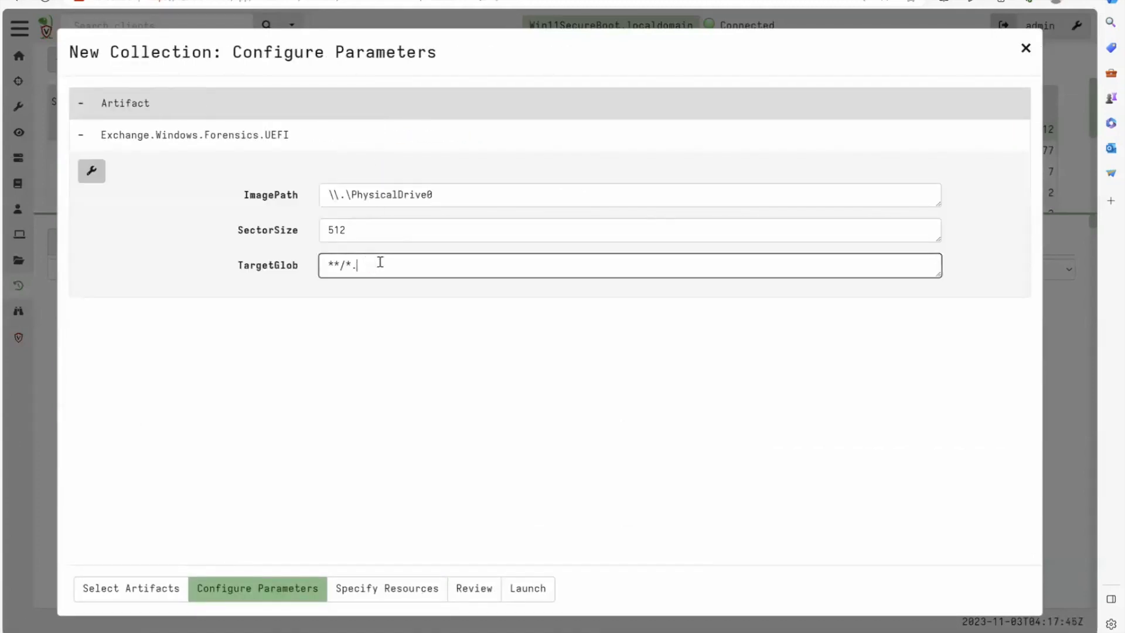
pyautogui.click(527, 587)
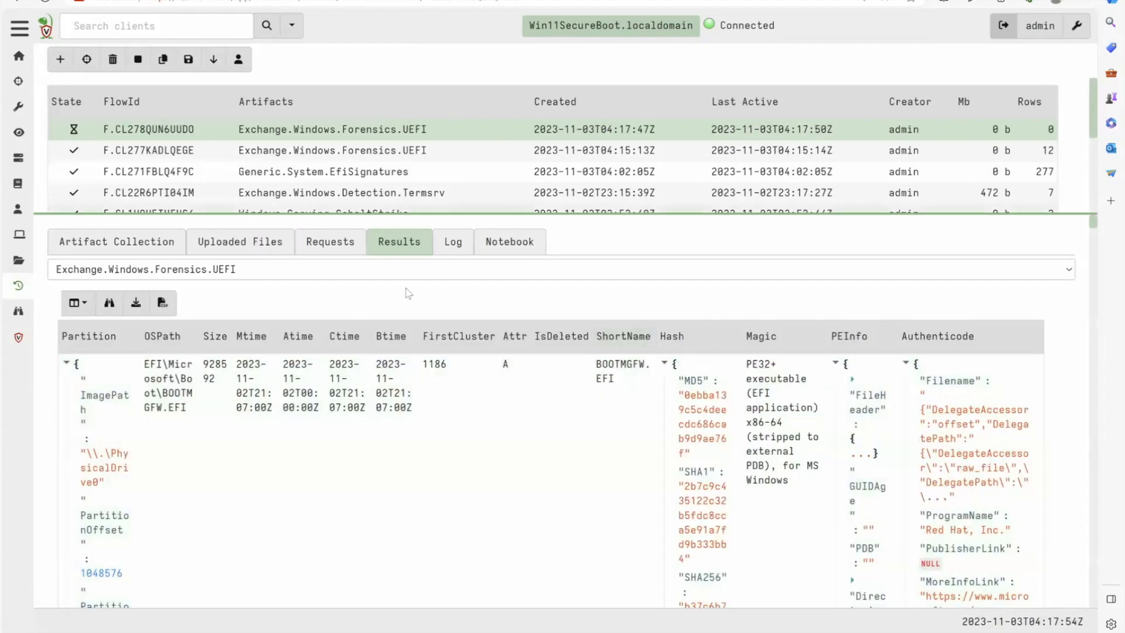
# - Open the earlier UEFI collection's notebook query for editing and select its SELECT and FROM lines for reuse
pyautogui.click(510, 242)
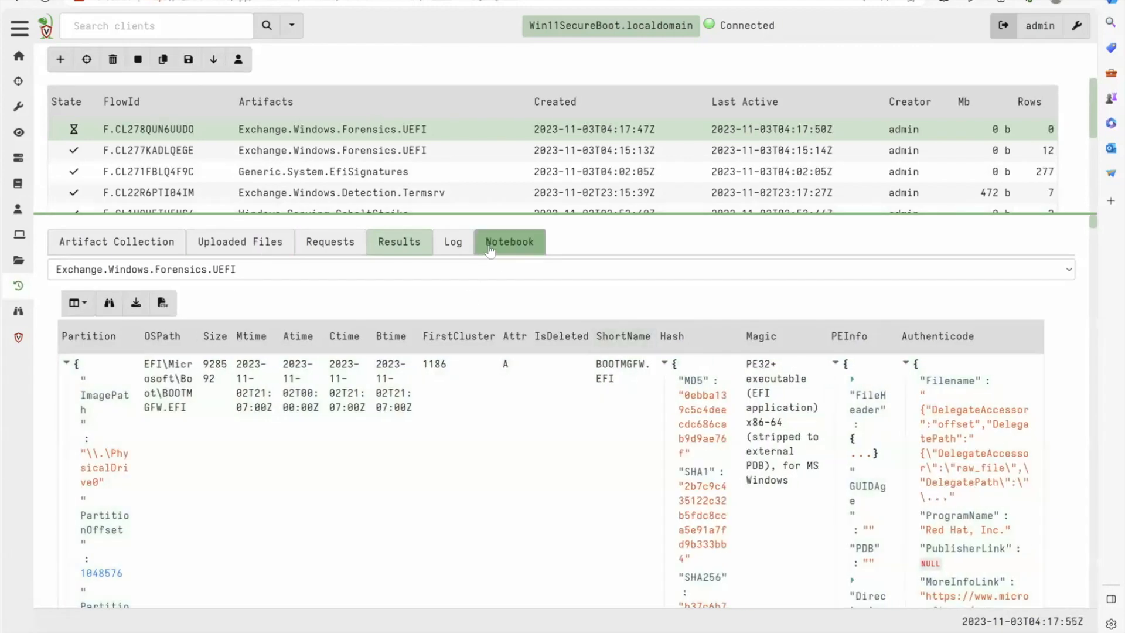
pyautogui.click(352, 336)
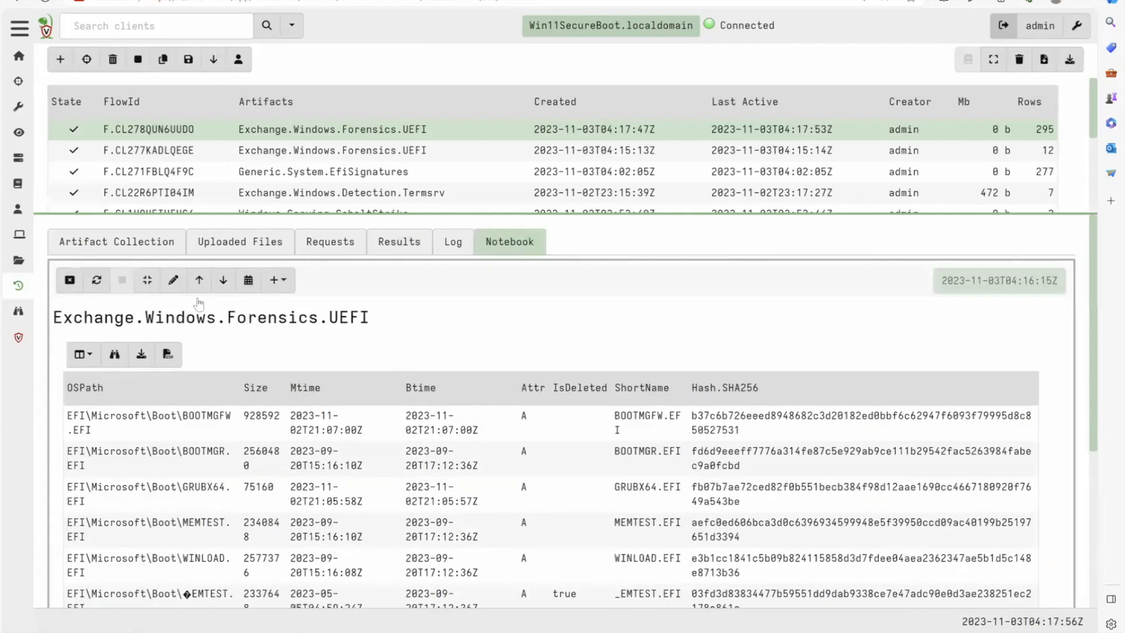
pyautogui.click(167, 281)
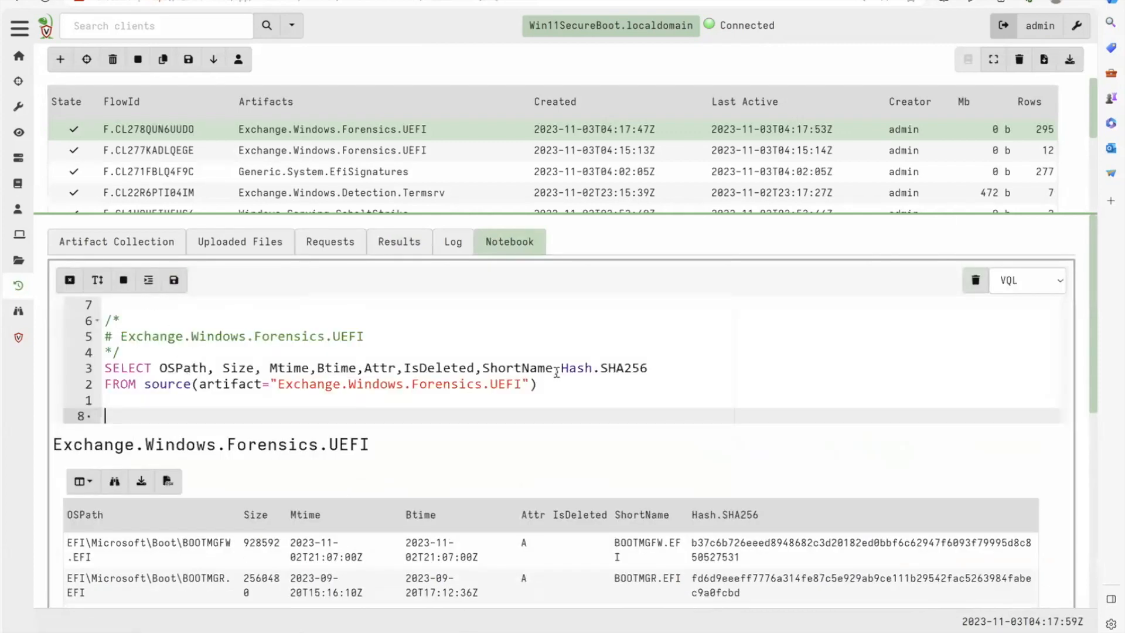
pyautogui.moveTo(546, 384); pyautogui.dragTo(534, 355)
pyautogui.hotkey('ctrl', 'c')
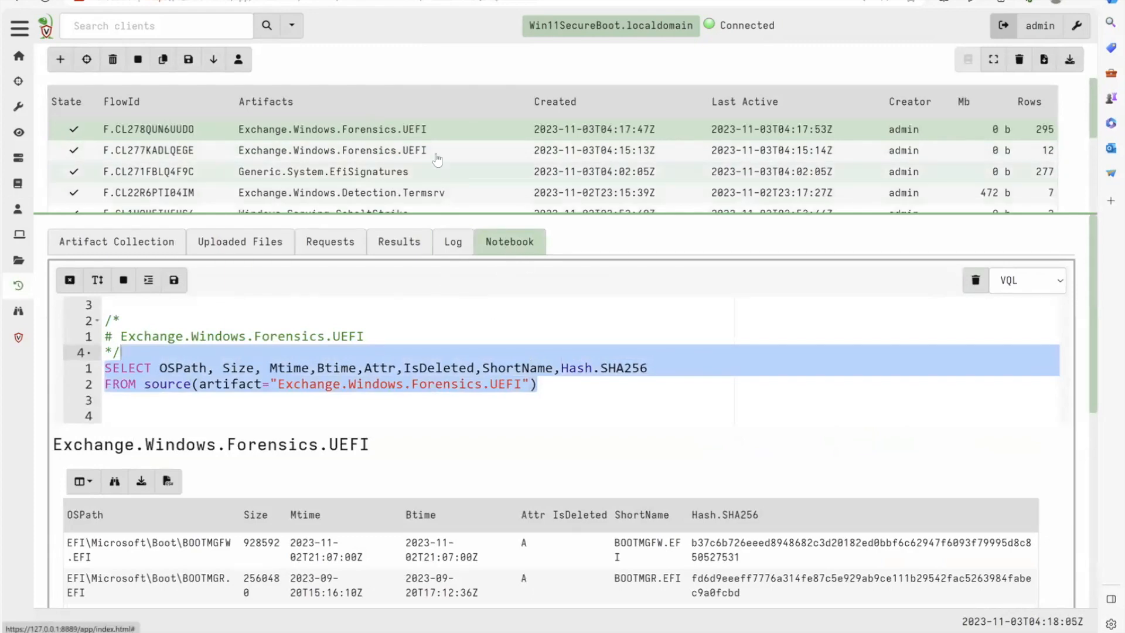
# - In the new UEFI collection's notebook, replace the default SELECT * and LIMIT 50 query with the copied field query and run it
pyautogui.click(426, 131)
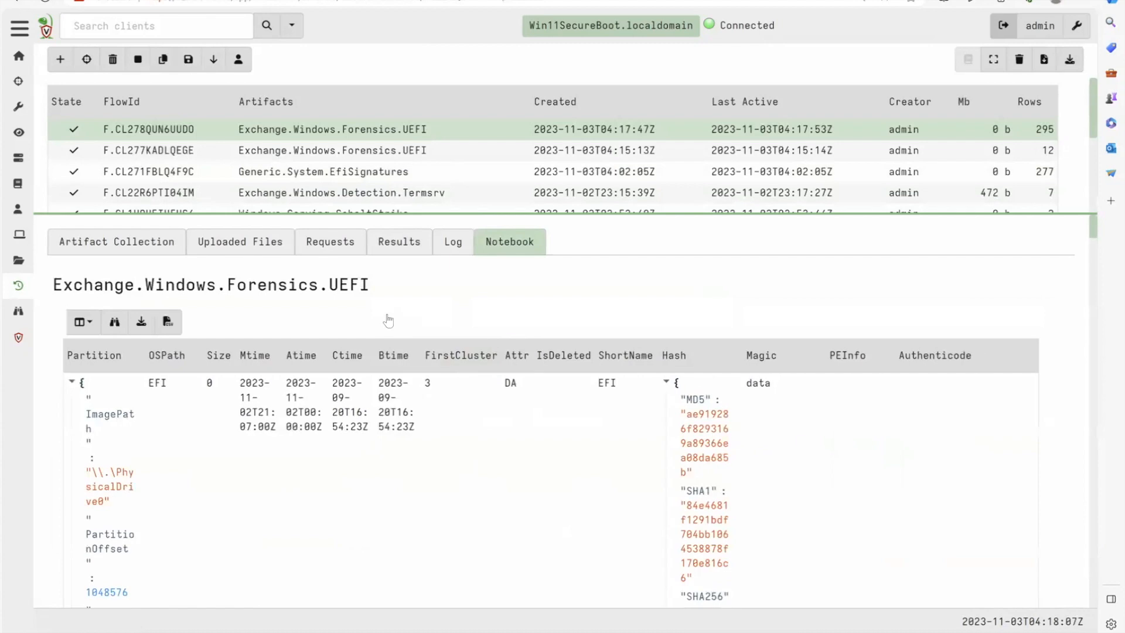
pyautogui.click(461, 316)
pyautogui.click(174, 284)
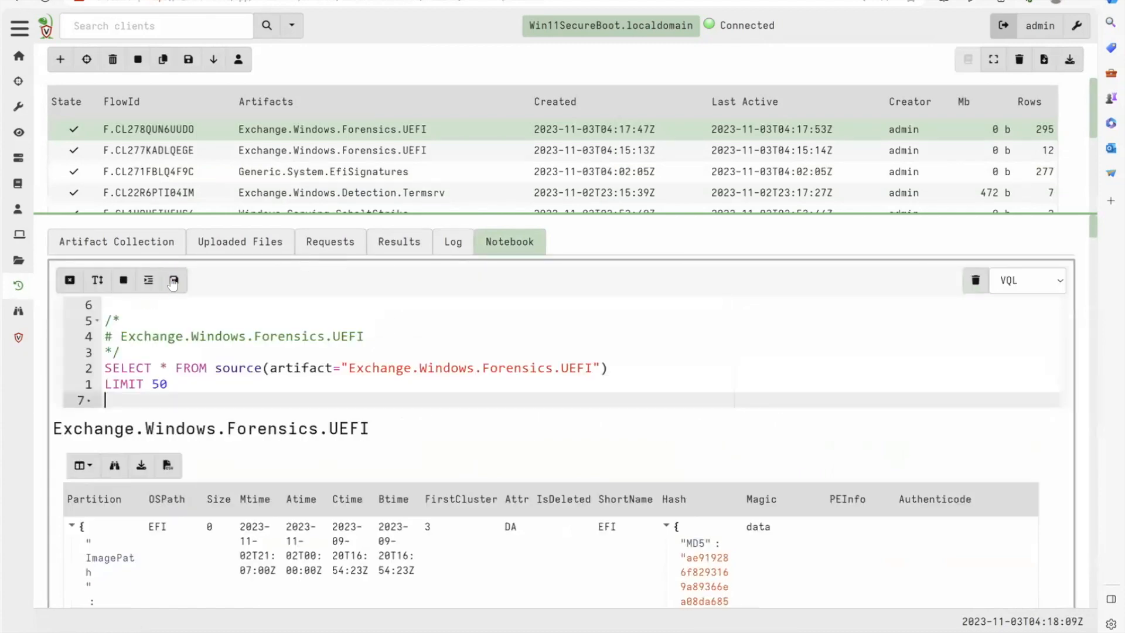
pyautogui.moveTo(167, 385); pyautogui.dragTo(100, 371)
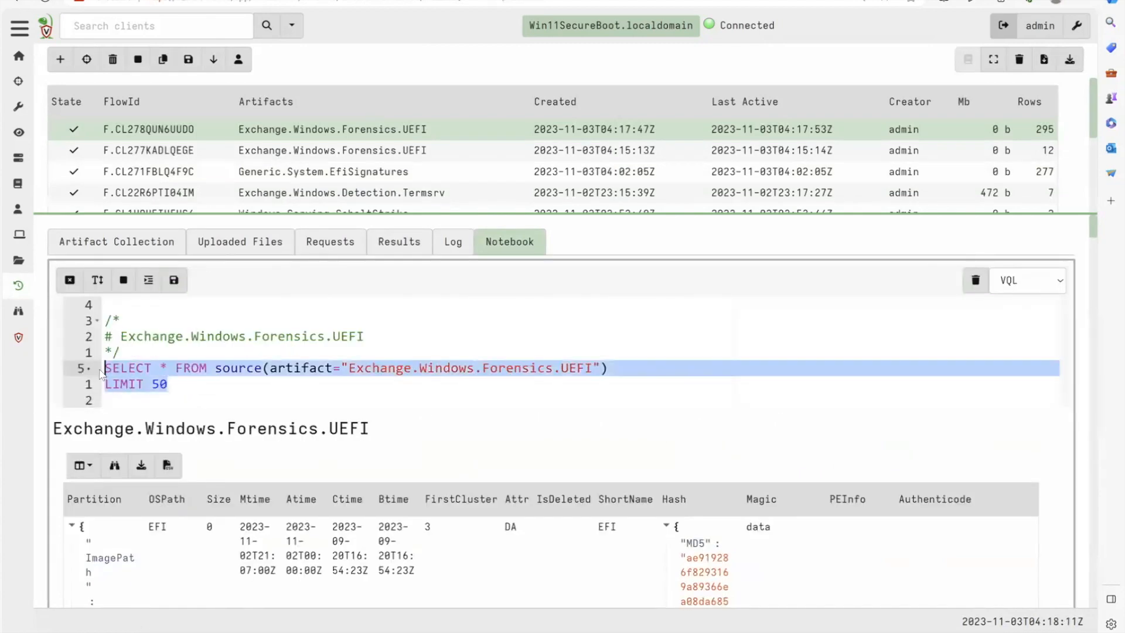
pyautogui.hotkey('ctrl', 'v')
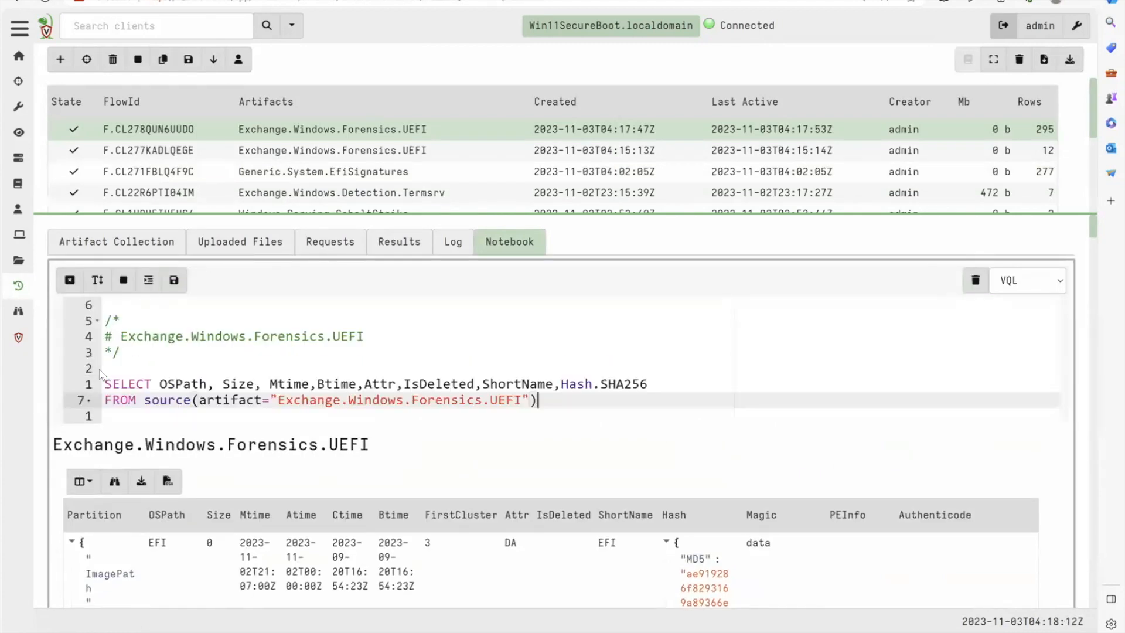
pyautogui.click(174, 280)
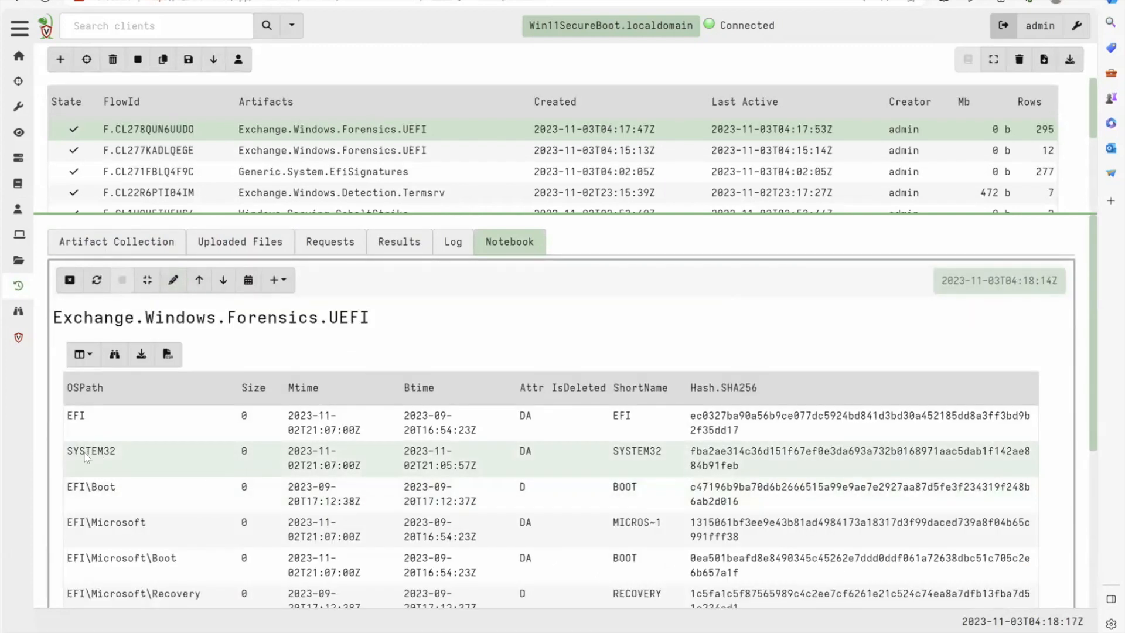
# - Show 50 rows per page and examine the partition's files and folders, checking the SYSTEM32 timestamps and the deleted entries
pyautogui.moveTo(325, 466)
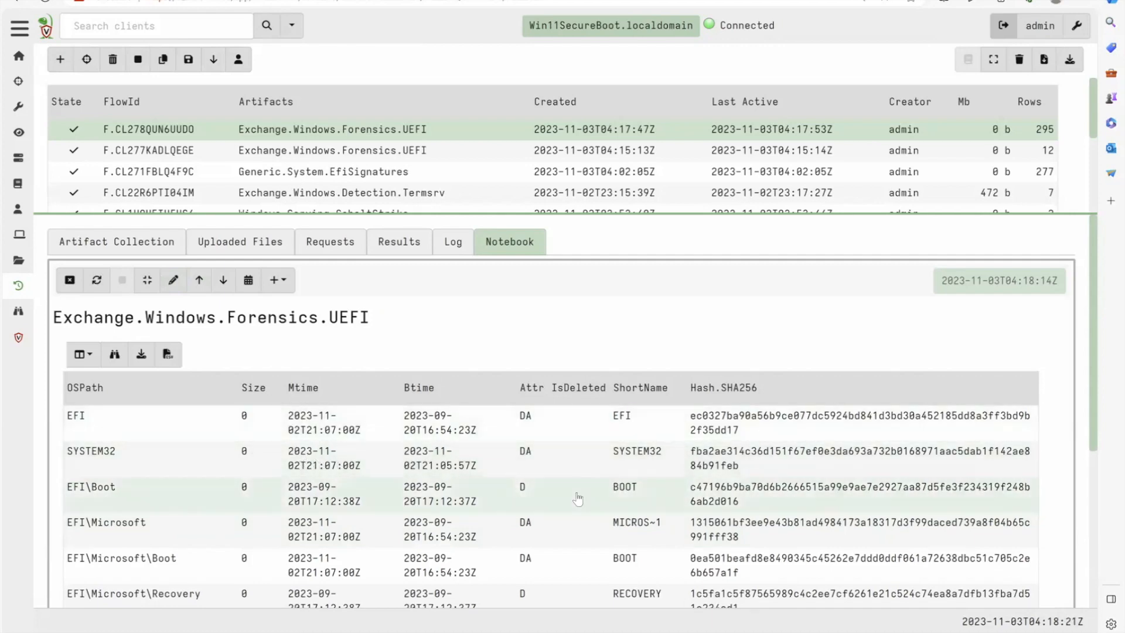
pyautogui.scroll(-1, 577, 498)
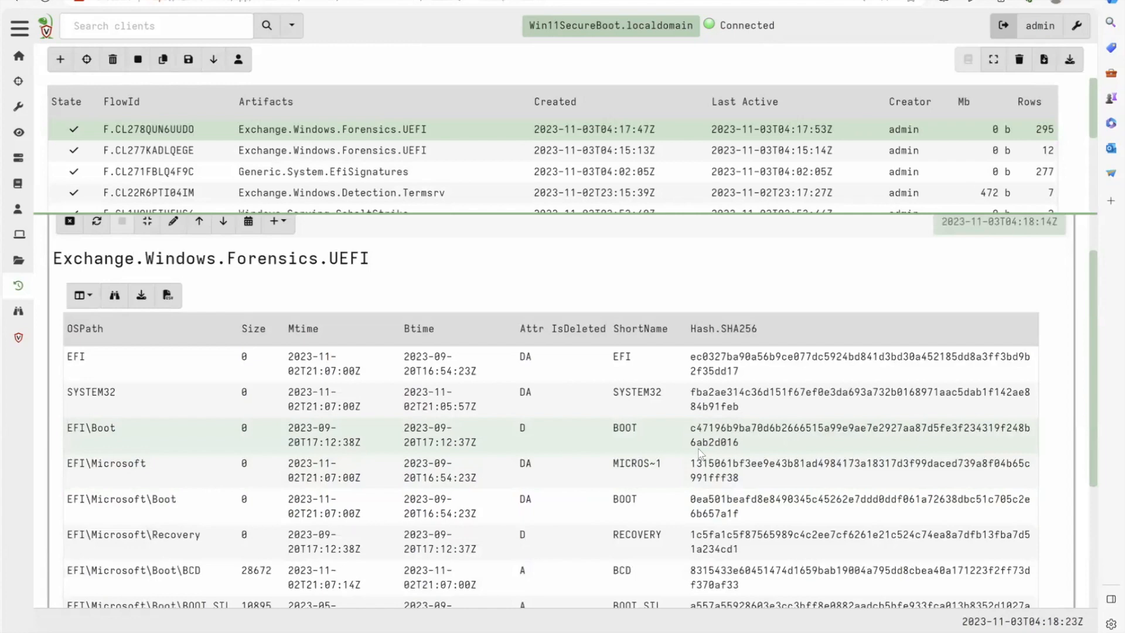
pyautogui.scroll(-1, 698, 455)
pyautogui.scroll(-2, 693, 454)
pyautogui.scroll(-1, 693, 451)
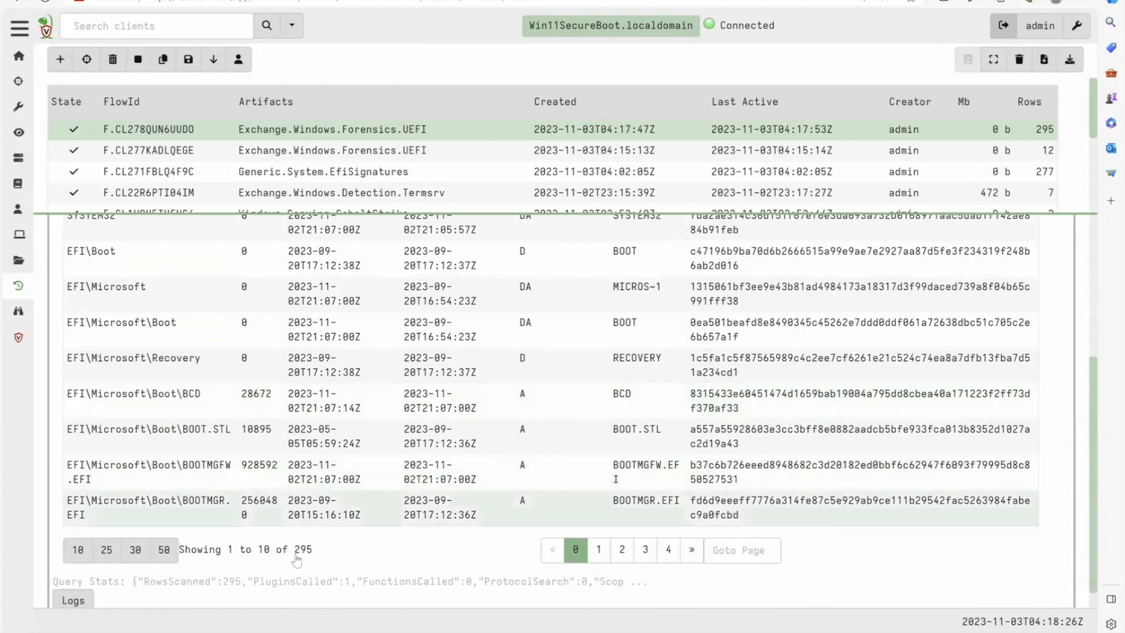
pyautogui.click(166, 550)
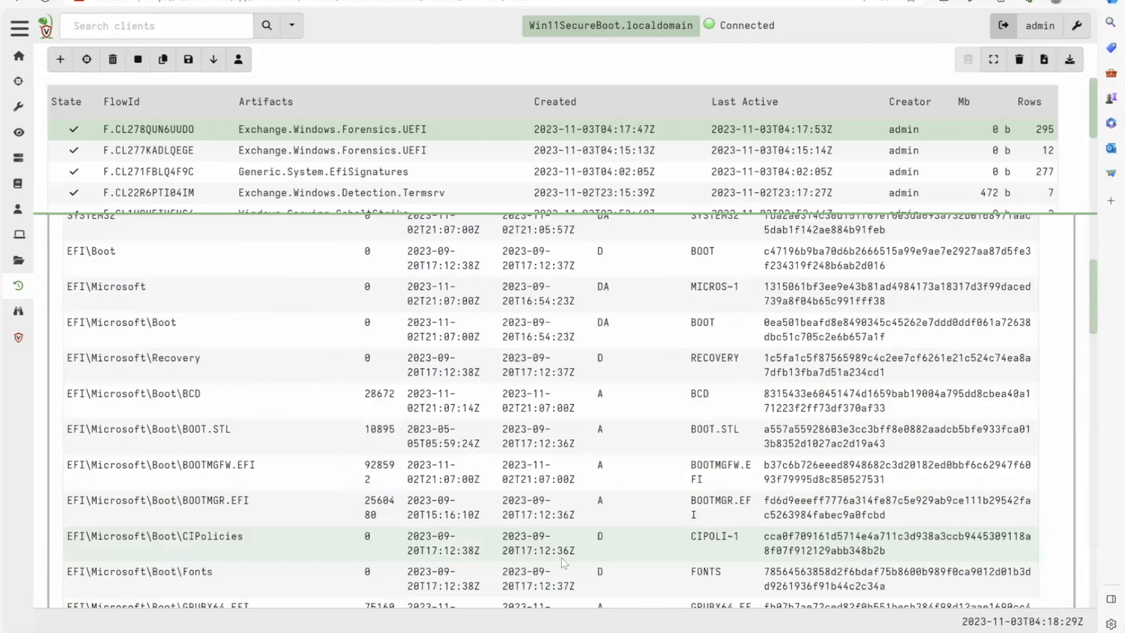
pyautogui.scroll(-4, 561, 558)
pyautogui.scroll(-6, 561, 559)
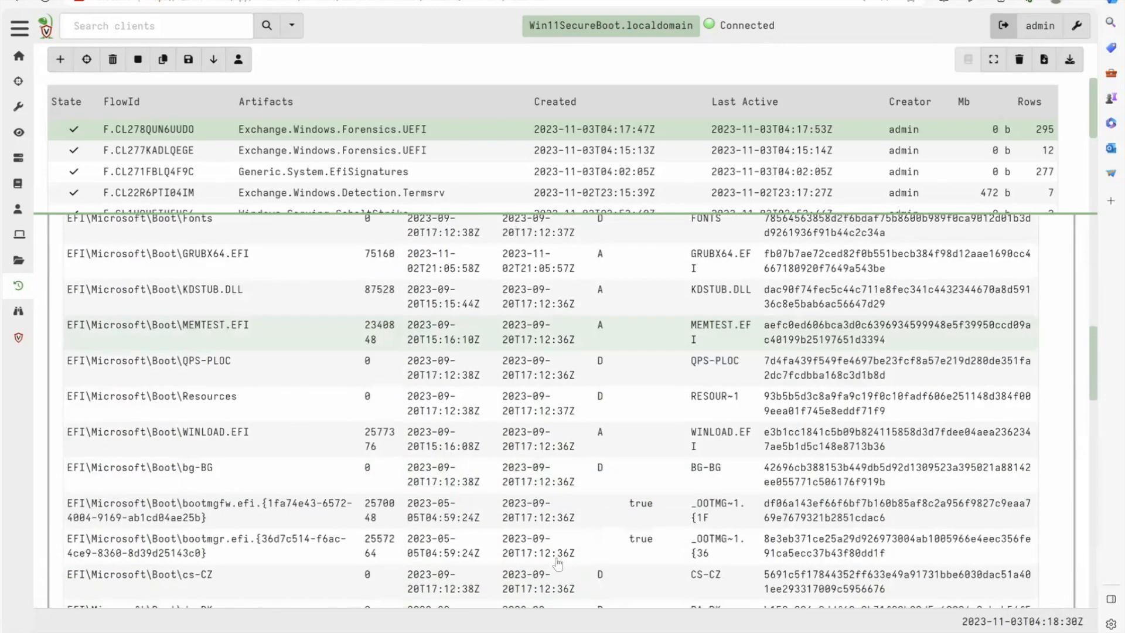
pyautogui.scroll(-3, 562, 558)
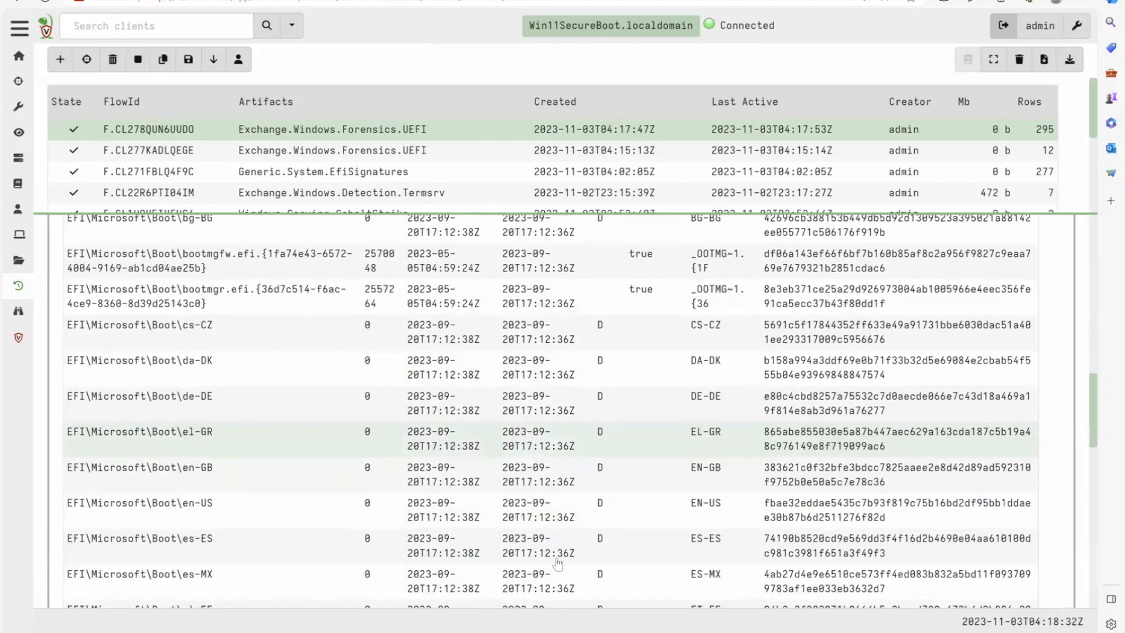
pyautogui.scroll(12, 561, 557)
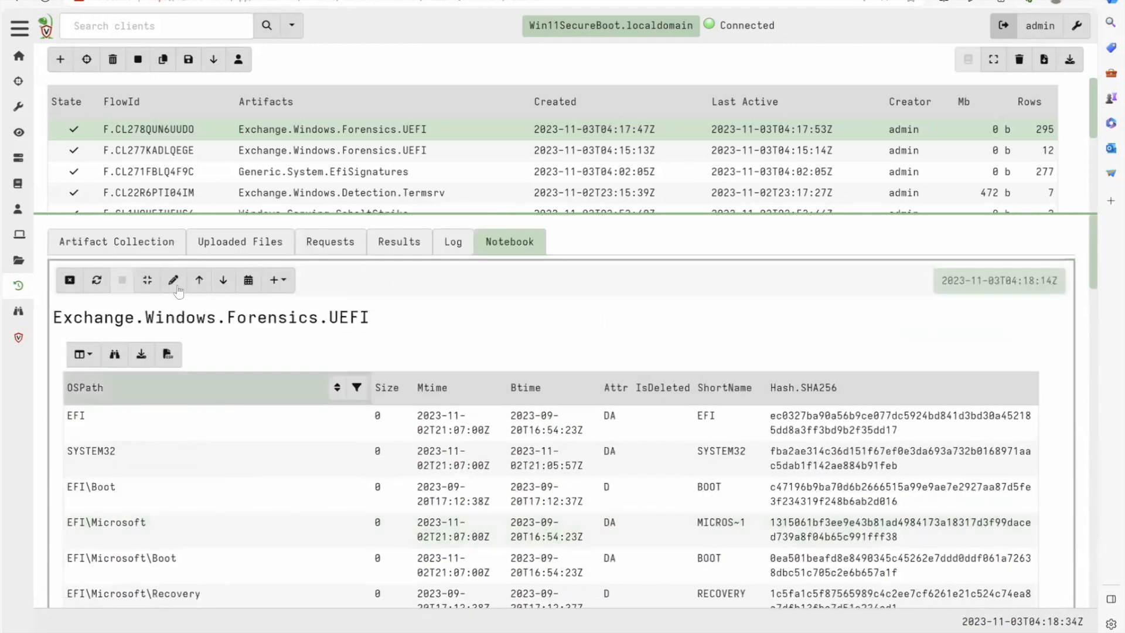
# - Add WHERE OSPath =~ 'system32' to the notebook query, run it and review the matching files' timestamps and deletion flags
pyautogui.click(173, 279)
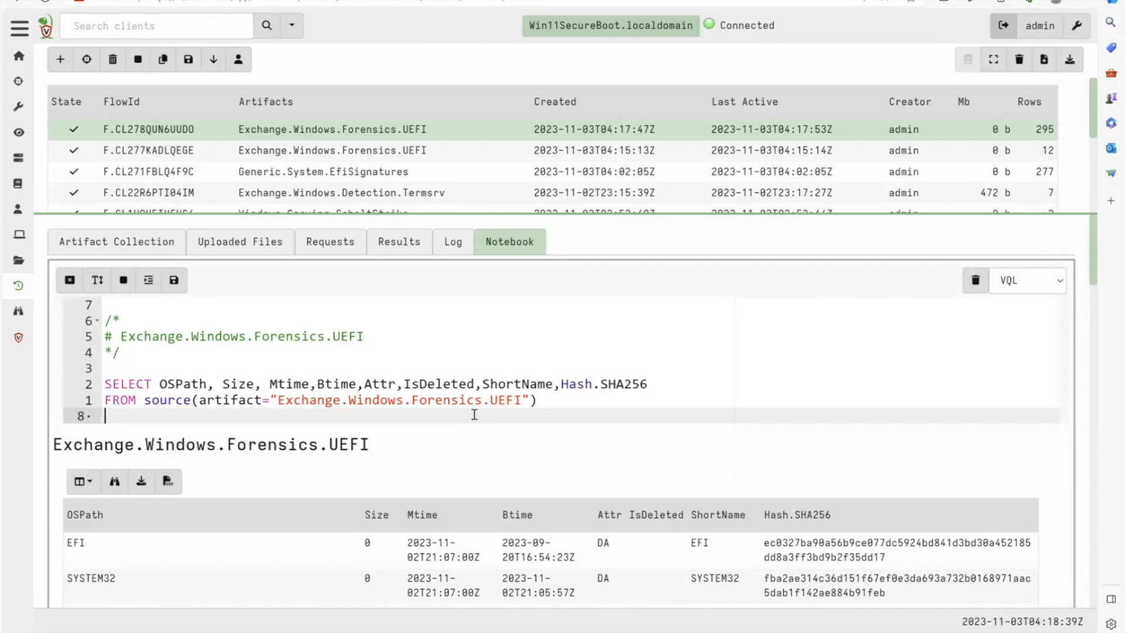
pyautogui.write('WHERE')
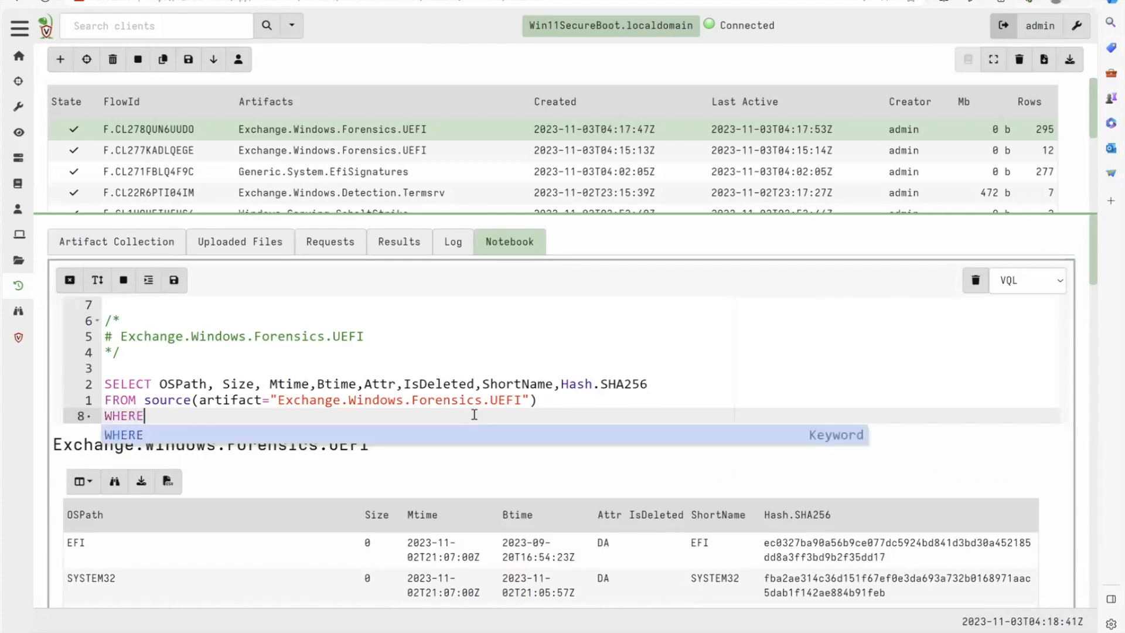
pyautogui.write(' OSP')
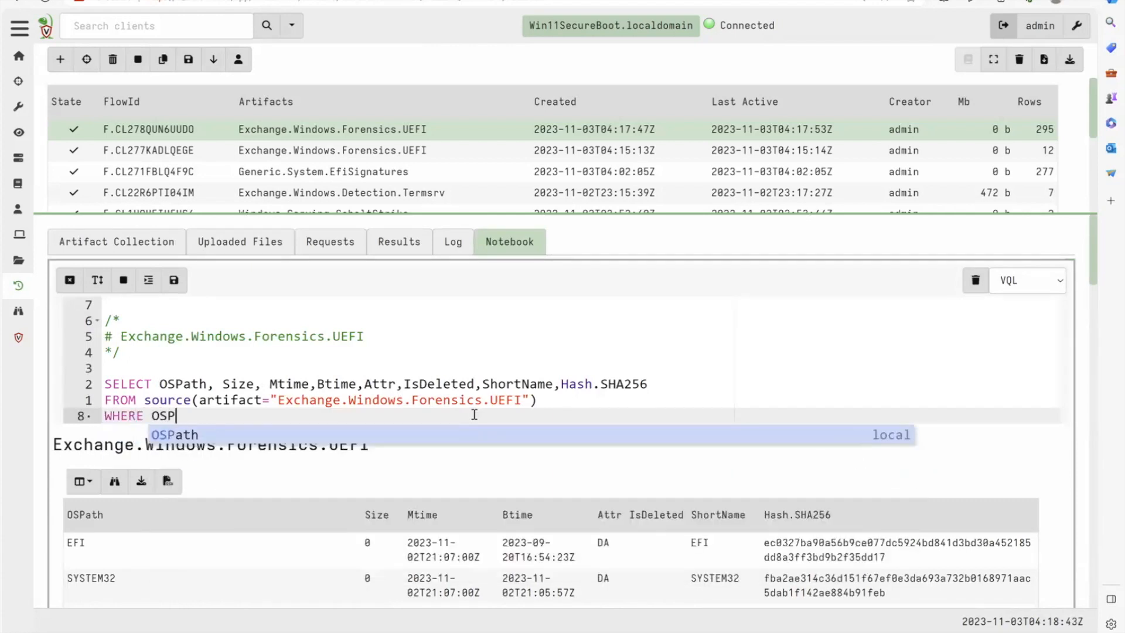
pyautogui.write('ath =~')
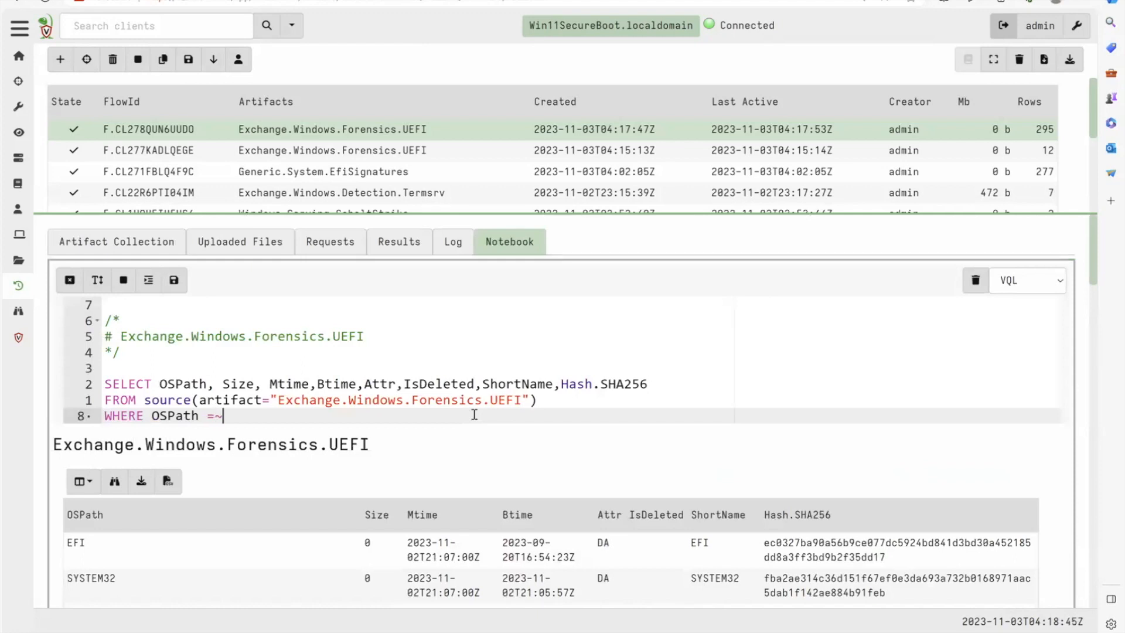
pyautogui.write(" 'system232")
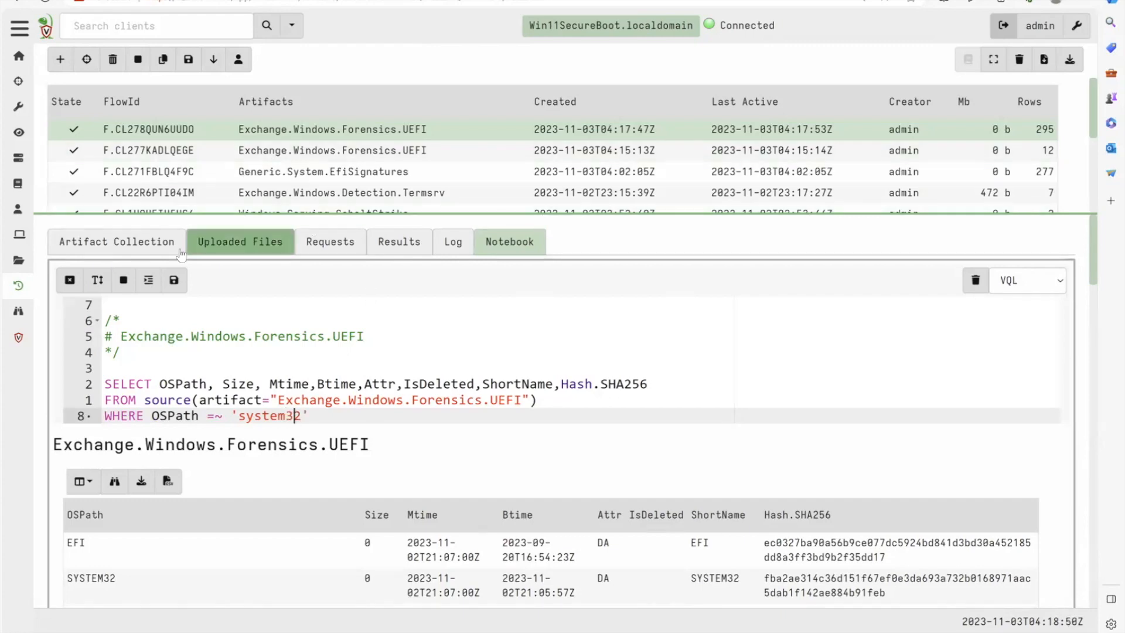
pyautogui.click(174, 281)
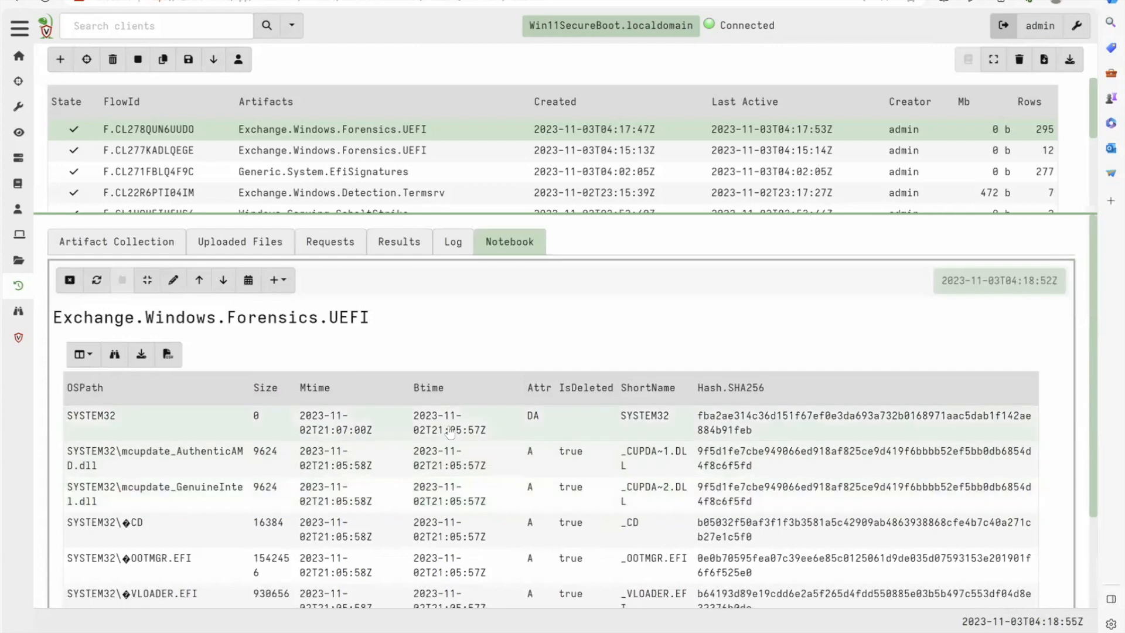
pyautogui.scroll(-2, 238, 465)
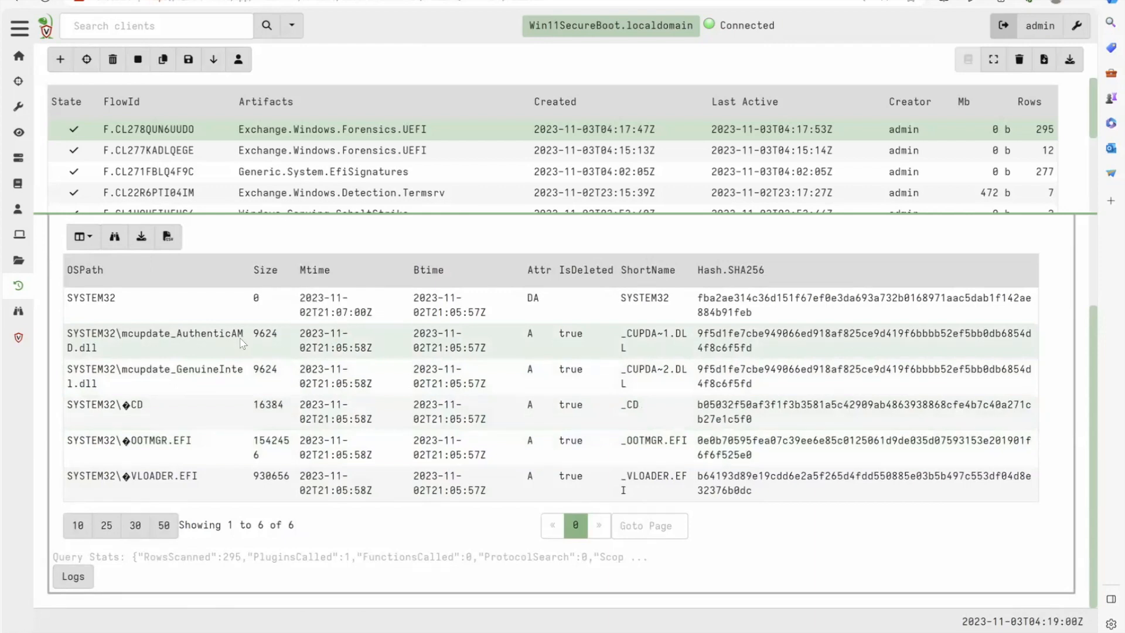
pyautogui.scroll(1, 242, 343)
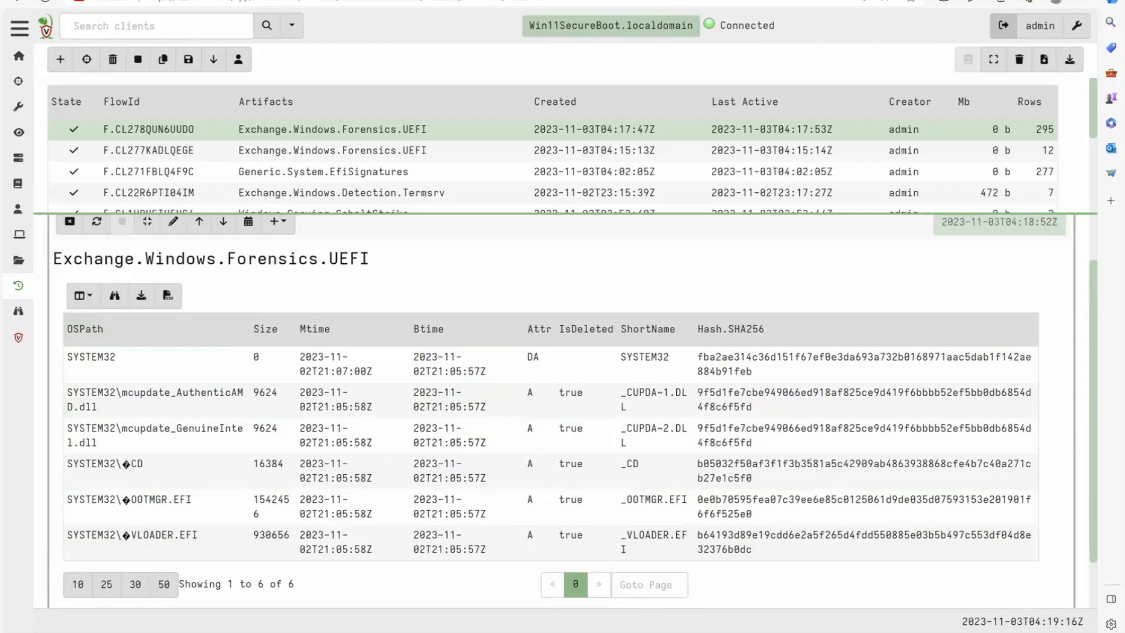
# - Switch to the UEFI Black Lotus lab page and read the rest of the EFI System Partition section, including the staging directory part
pyautogui.hotkey('ctrl', 'Tab')
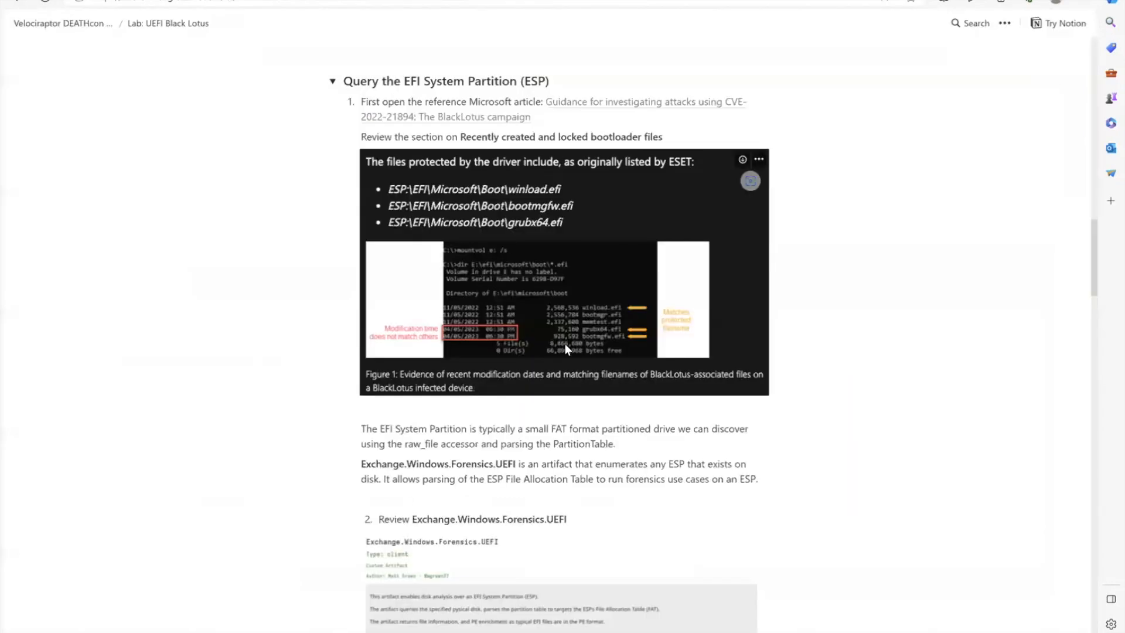
pyautogui.scroll(-8, 564, 343)
pyautogui.scroll(-5, 566, 345)
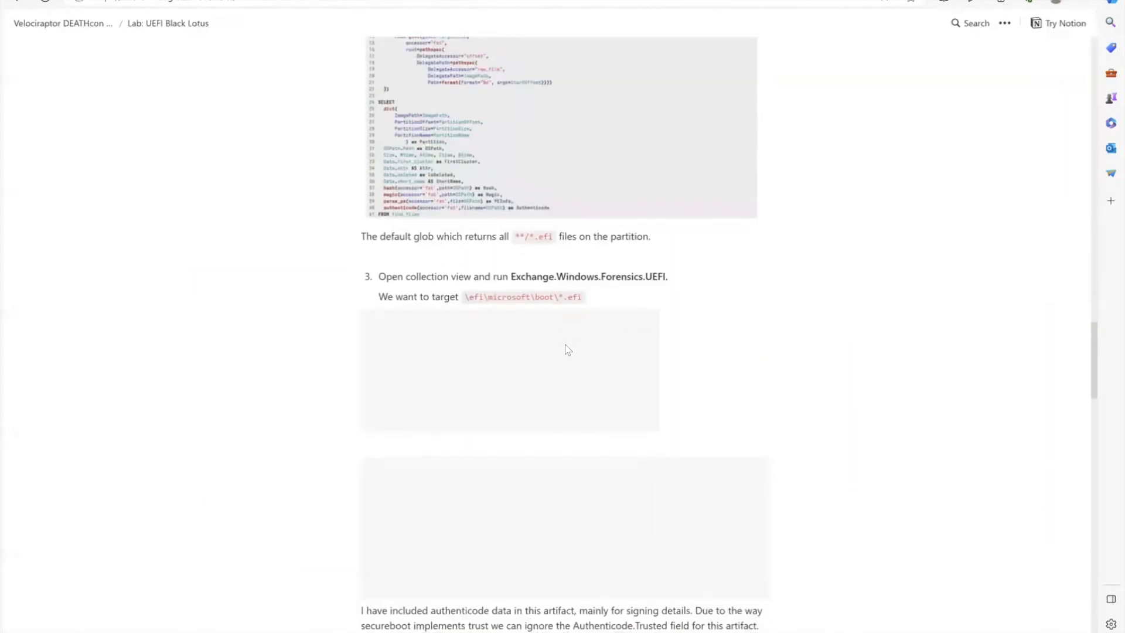
pyautogui.scroll(-8, 568, 350)
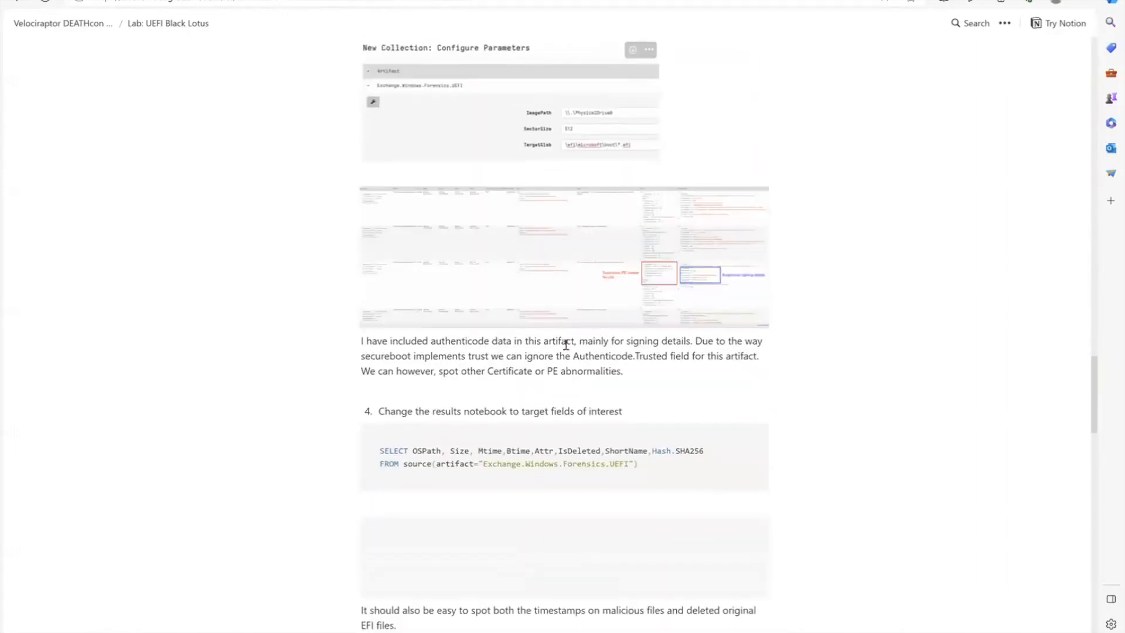
pyautogui.scroll(-5, 566, 344)
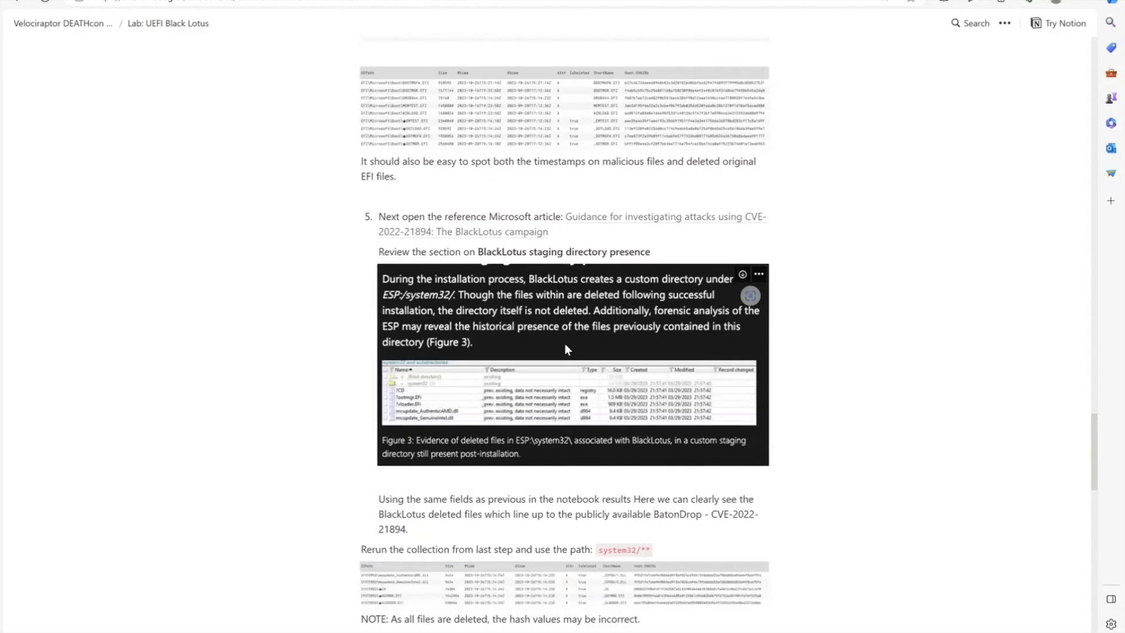
pyautogui.scroll(-7, 566, 347)
pyautogui.scroll(-1, 566, 345)
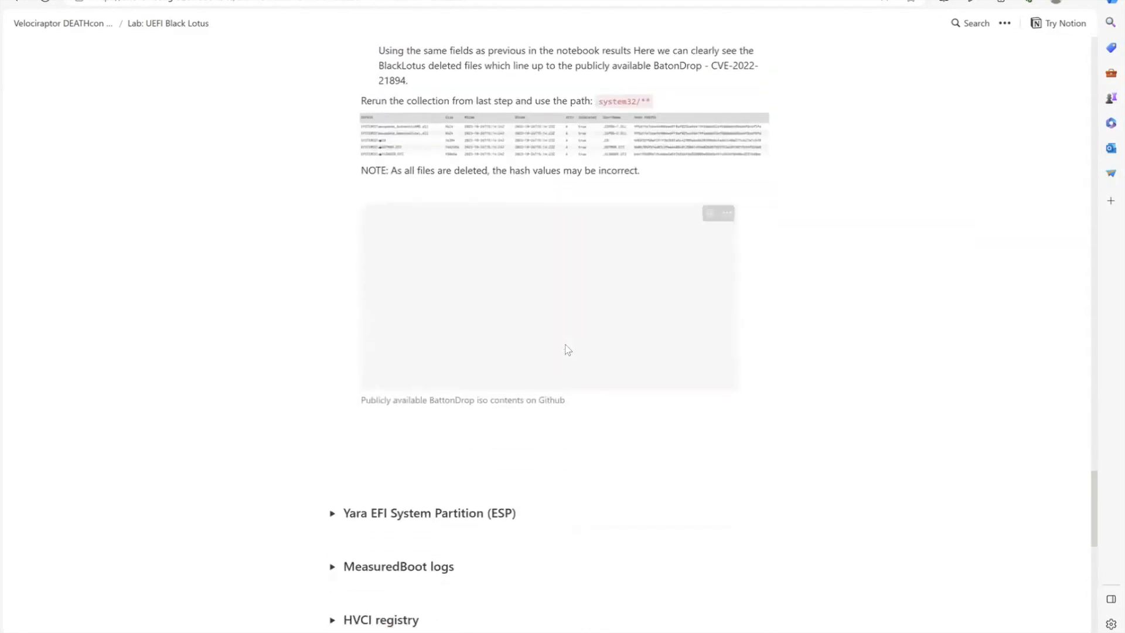
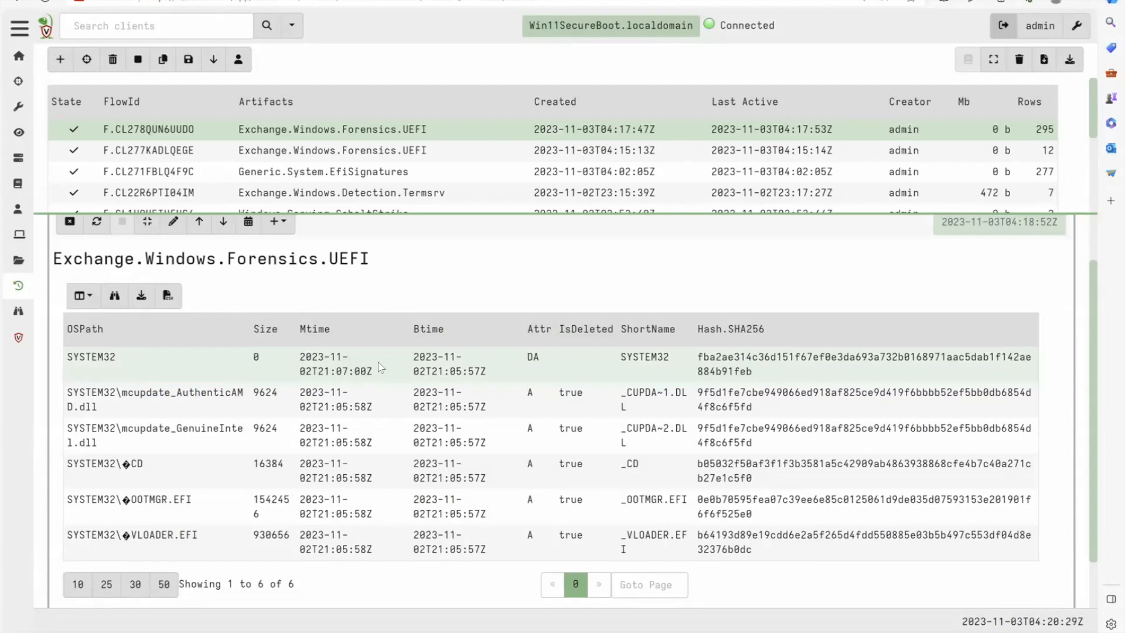
# - Replace the field list with * in the notebook's system32 query and run it
pyautogui.doubleClick(91, 362)
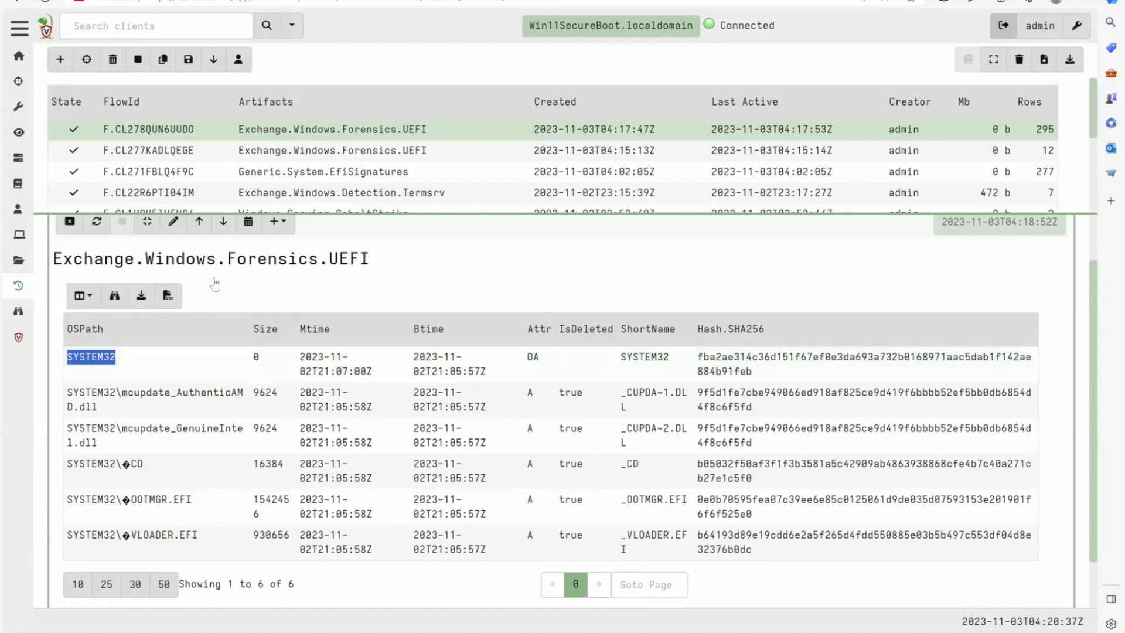
pyautogui.click(173, 222)
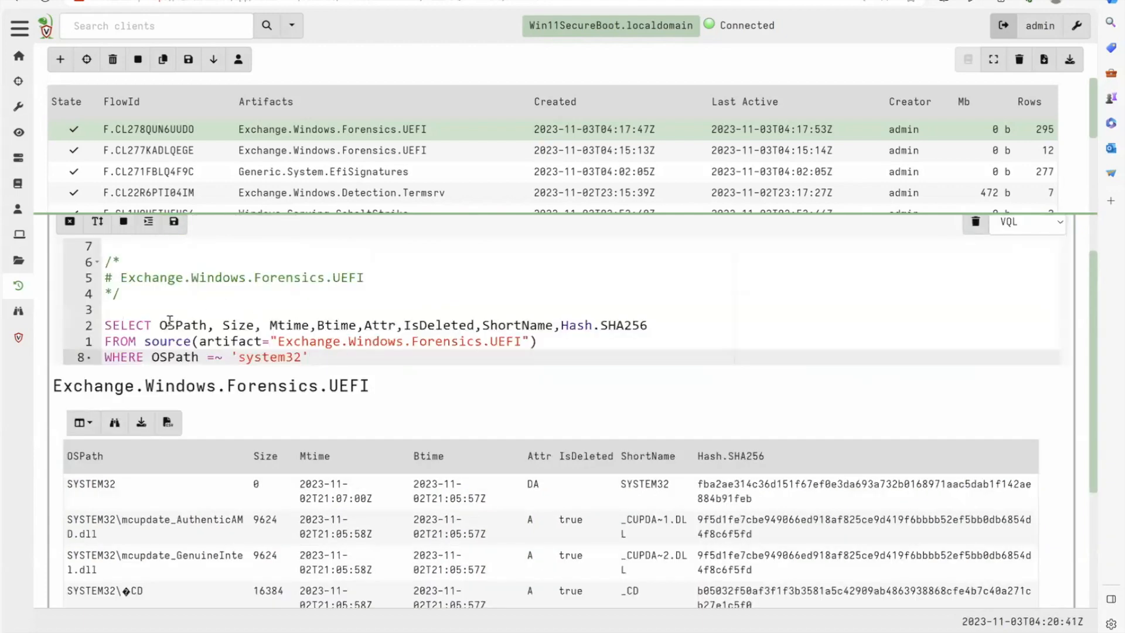
pyautogui.moveTo(658, 322); pyautogui.dragTo(516, 341)
pyautogui.moveTo(159, 325); pyautogui.dragTo(647, 325)
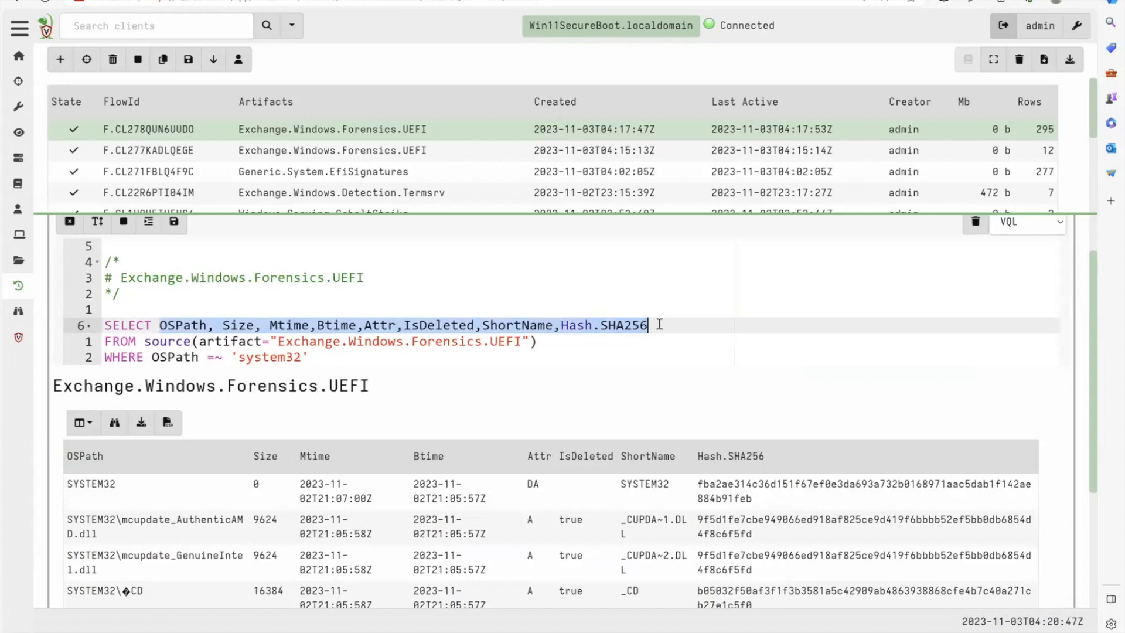
pyautogui.press('BackSpace')
pyautogui.write('*')
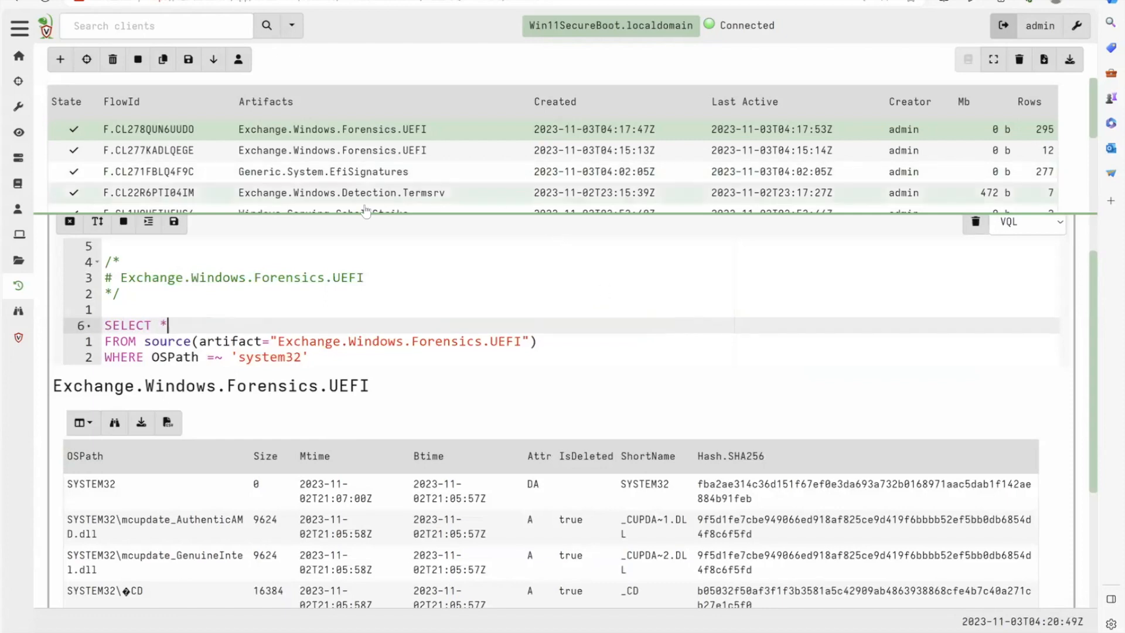
pyautogui.click(174, 221)
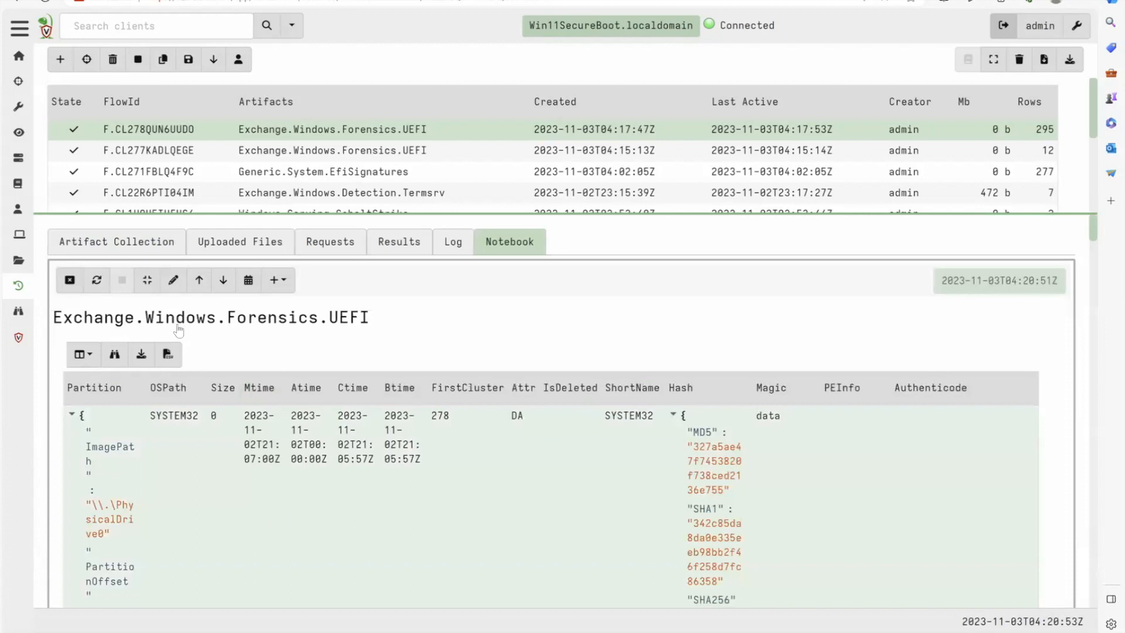
# - Copy the Magic, PEInfo and Authenticode column names from the results and paste them in place of * in the query
pyautogui.scroll(-1, 625, 530)
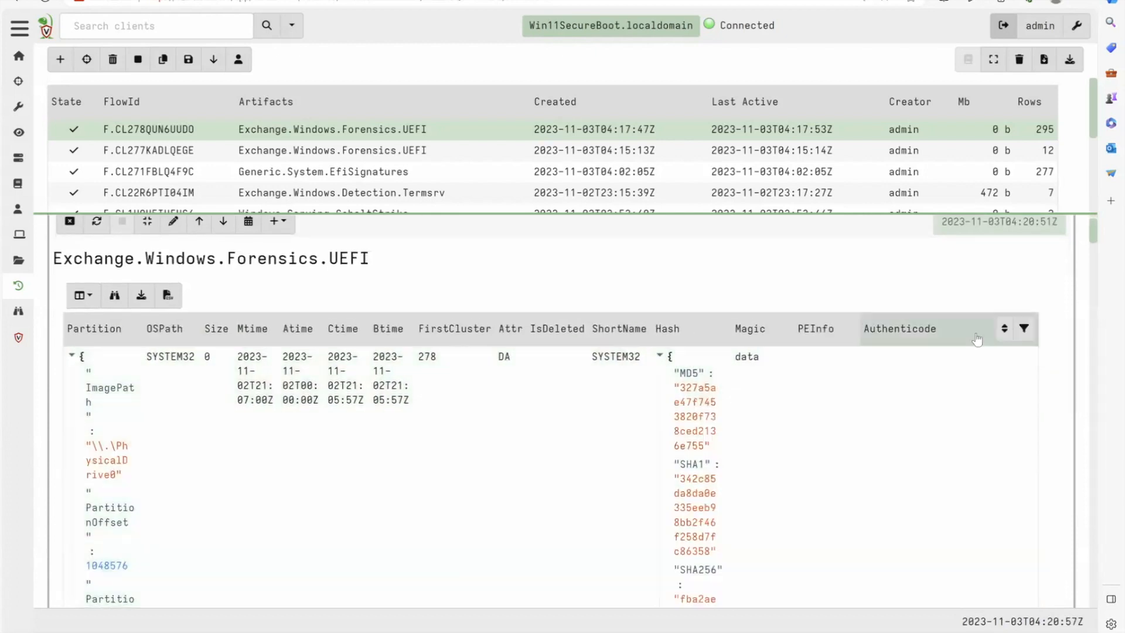
pyautogui.moveTo(932, 337); pyautogui.dragTo(791, 344)
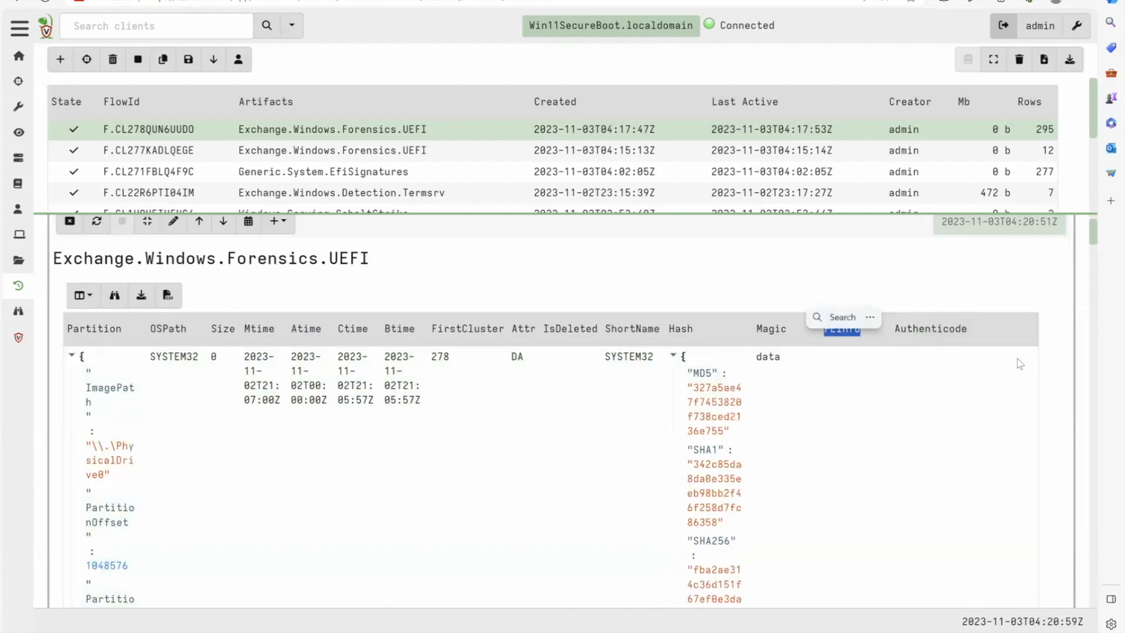
pyautogui.click(1018, 361)
pyautogui.moveTo(989, 333); pyautogui.dragTo(801, 326)
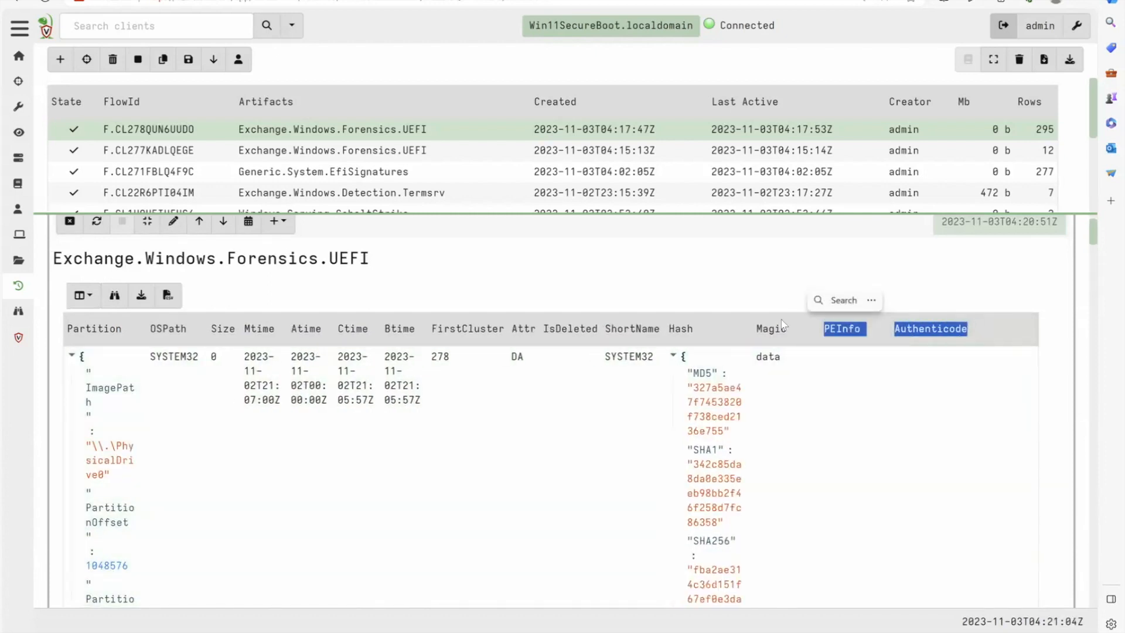
pyautogui.keyDown('shift'); pyautogui.click(753, 330); pyautogui.keyUp('shift')
pyautogui.hotkey('ctrl', 'c')
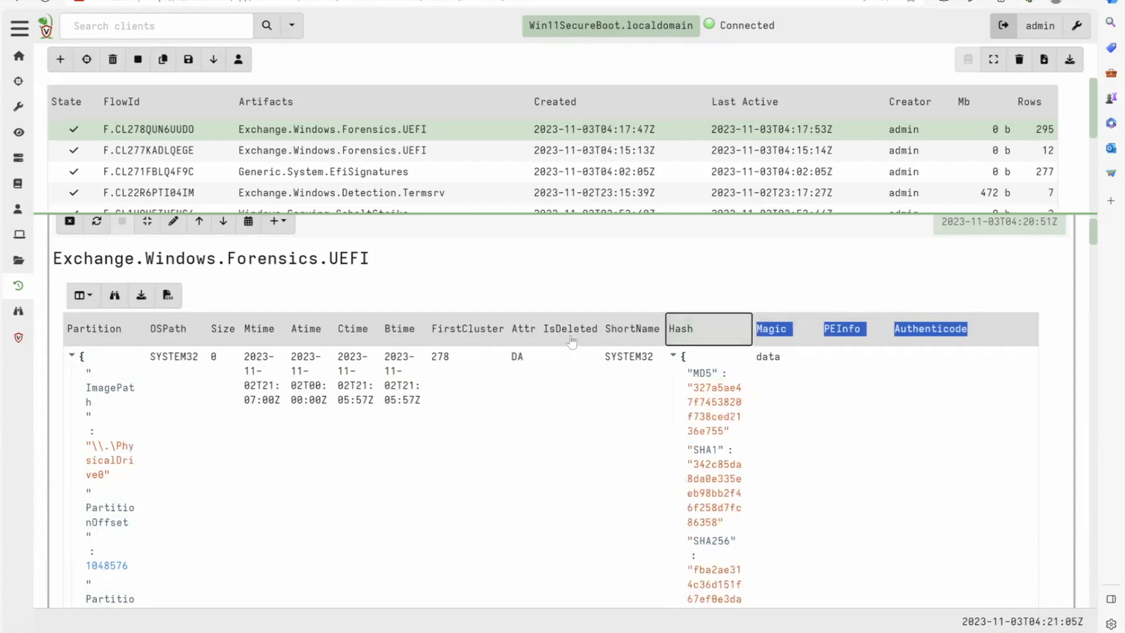
pyautogui.click(171, 223)
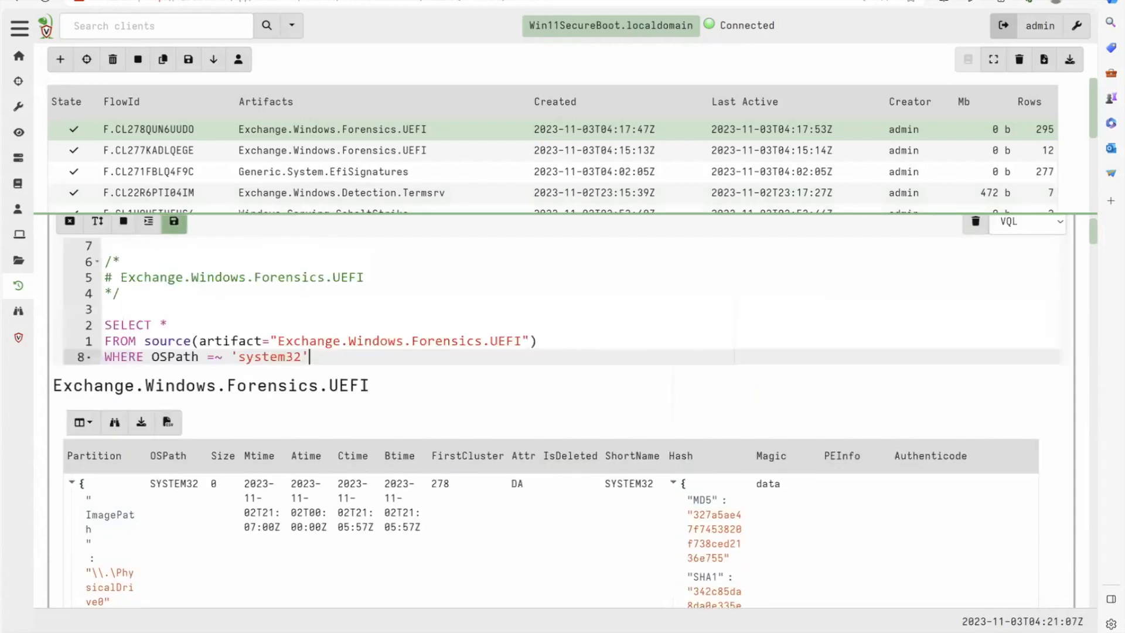
pyautogui.click(333, 326)
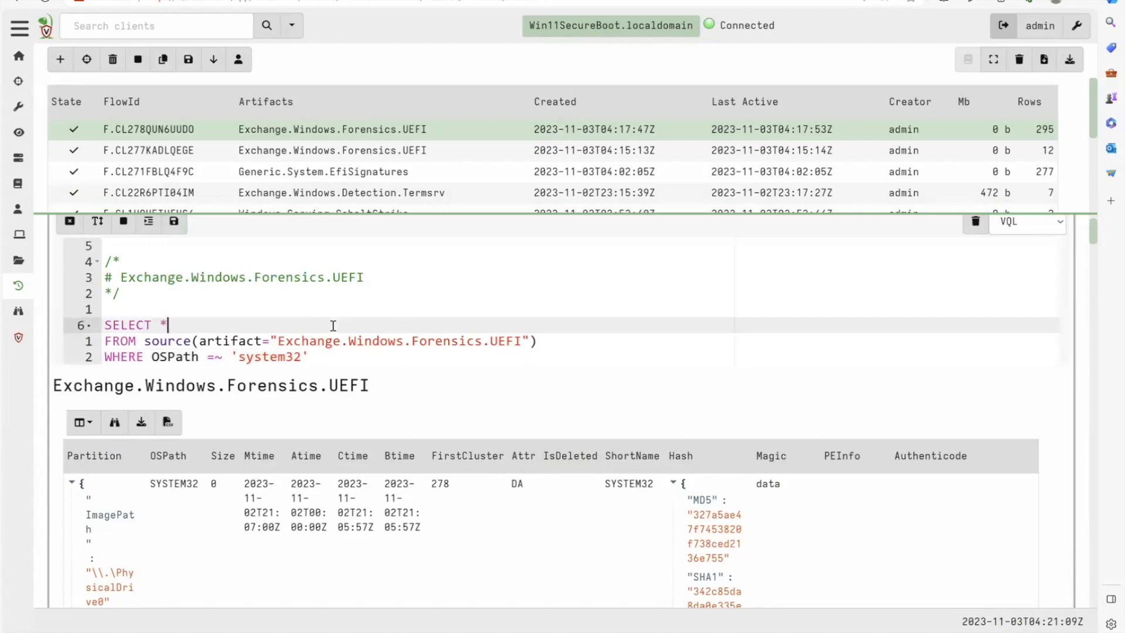
pyautogui.press('BackSpace')
pyautogui.hotkey('ctrl', 'v')
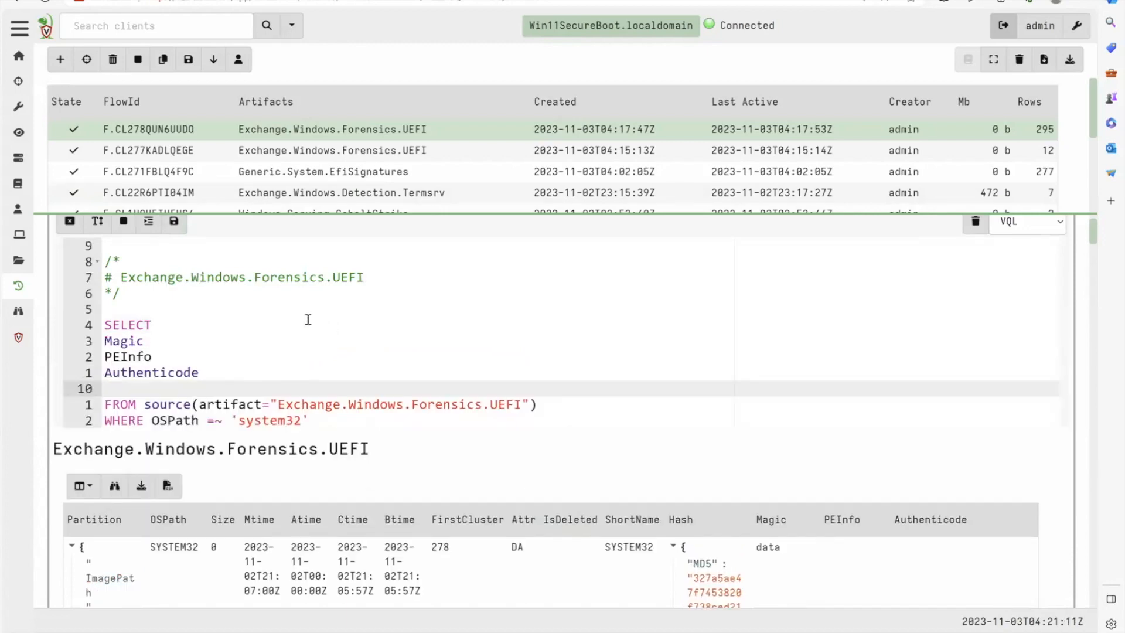
# - Add OSPath, Mtime and Btime after SELECT, ahead of the pasted field names, separated by commas
pyautogui.click(244, 314)
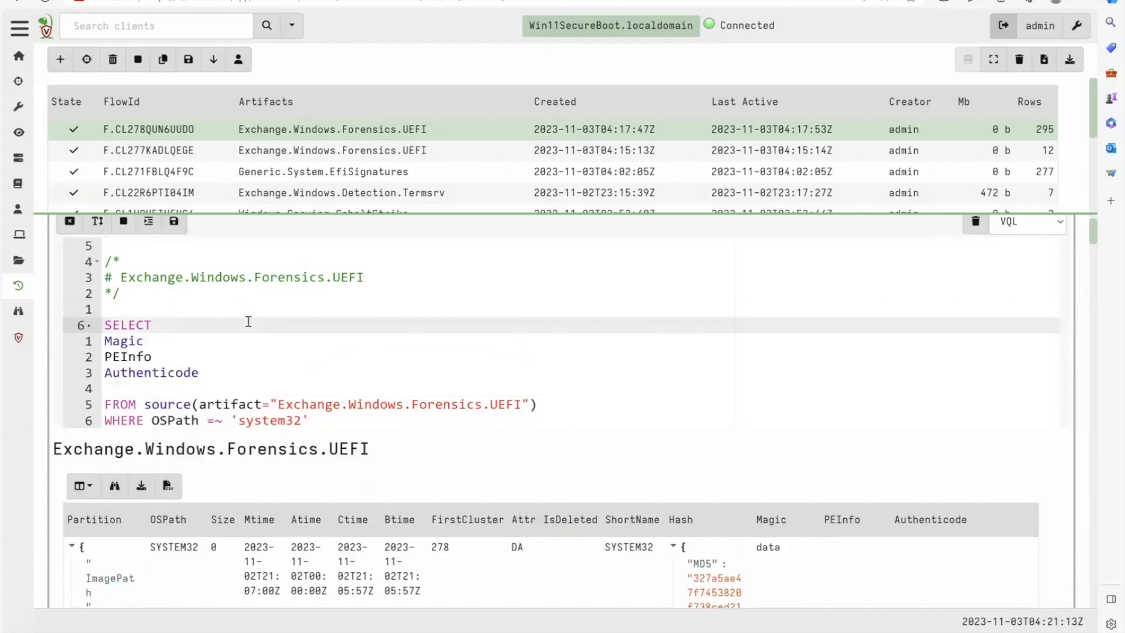
pyautogui.write('OSPath,')
pyautogui.write('Btime,')
pyautogui.press('Left')
pyautogui.press('Left')
pyautogui.press('Left')
pyautogui.press('Left')
pyautogui.press('Left')
pyautogui.press('Left')
pyautogui.write('Mtime,')
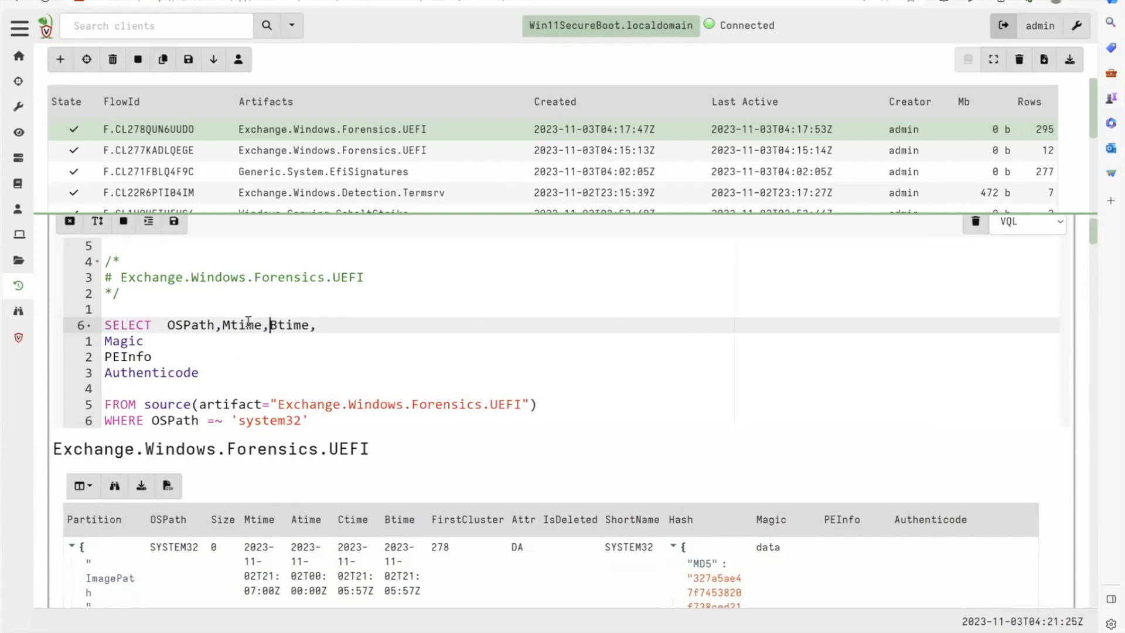
# - Join Magic, PEInfo and Authenticode onto the SELECT line with commas, remove the blank line before FROM and run the query
pyautogui.press('Right')
pyautogui.press('Right')
pyautogui.press('Right')
pyautogui.press('Delete')
pyautogui.press('Right')
pyautogui.press('Right')
pyautogui.press('Right')
pyautogui.press('Right')
pyautogui.write(',')
pyautogui.press('Delete')
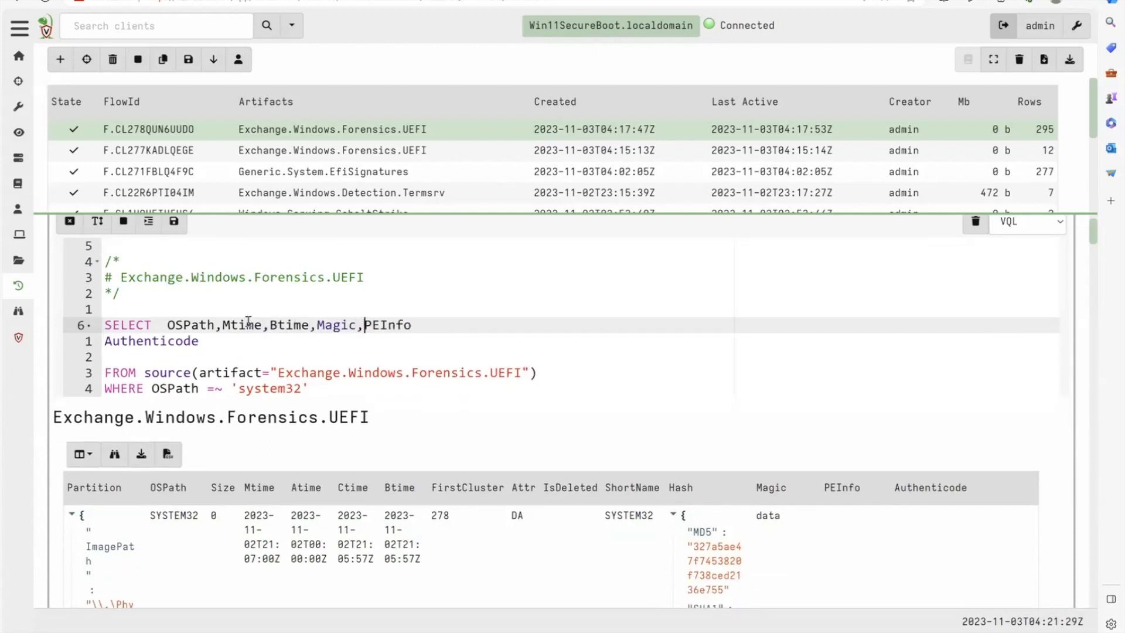
pyautogui.press('Right')
pyautogui.press('Right')
pyautogui.press('Right')
pyautogui.press('Right')
pyautogui.press('Right')
pyautogui.write(',')
pyautogui.press('Delete')
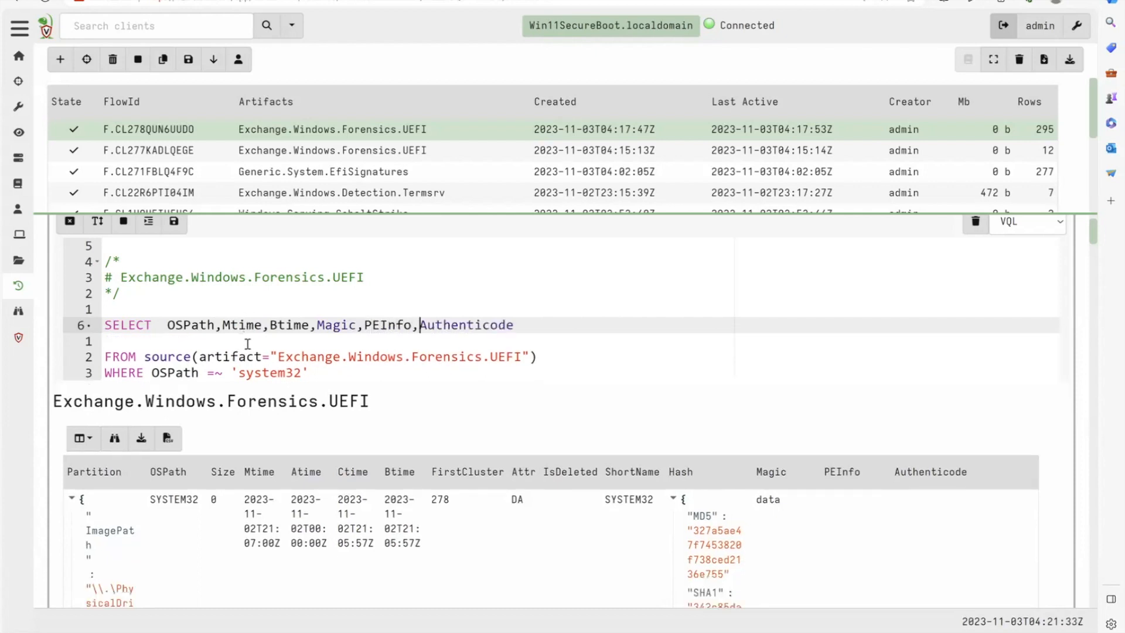
pyautogui.press('Down')
pyautogui.press('BackSpace')
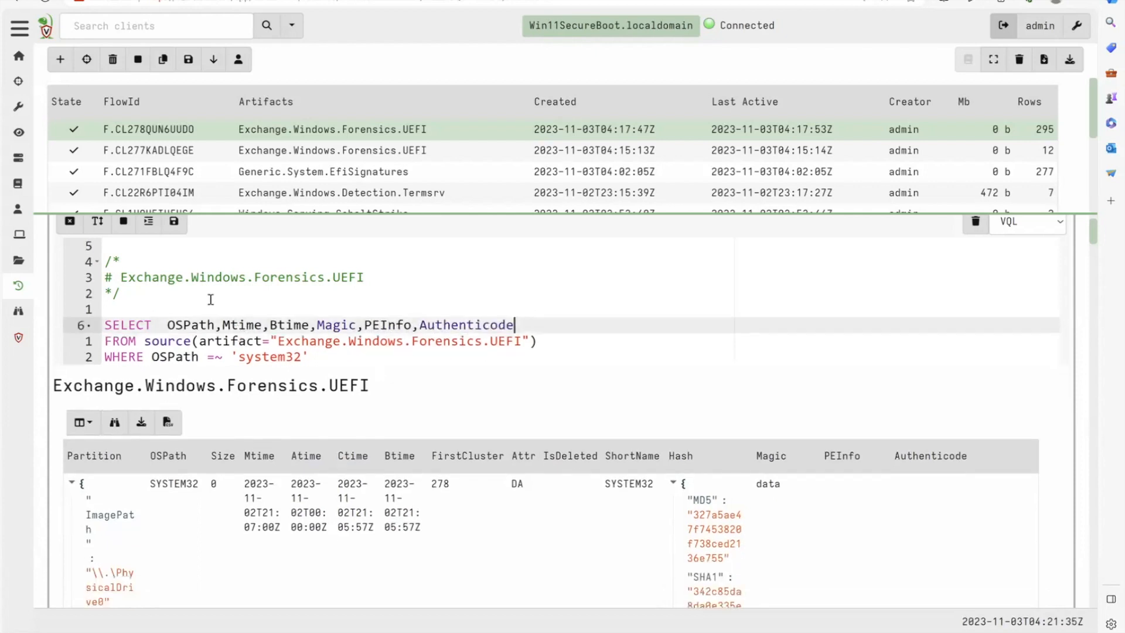
pyautogui.click(176, 221)
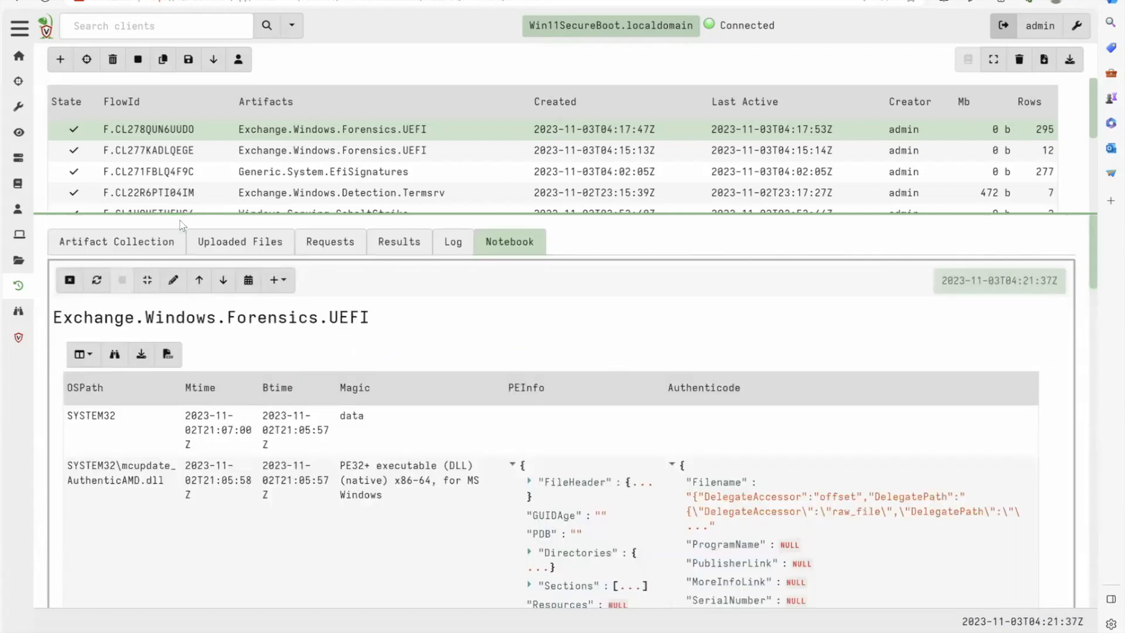
# - Examine the PEInfo and Authenticode details of the mcupdate DLLs in SYSTEM32, including their trust status
pyautogui.scroll(-3, 320, 381)
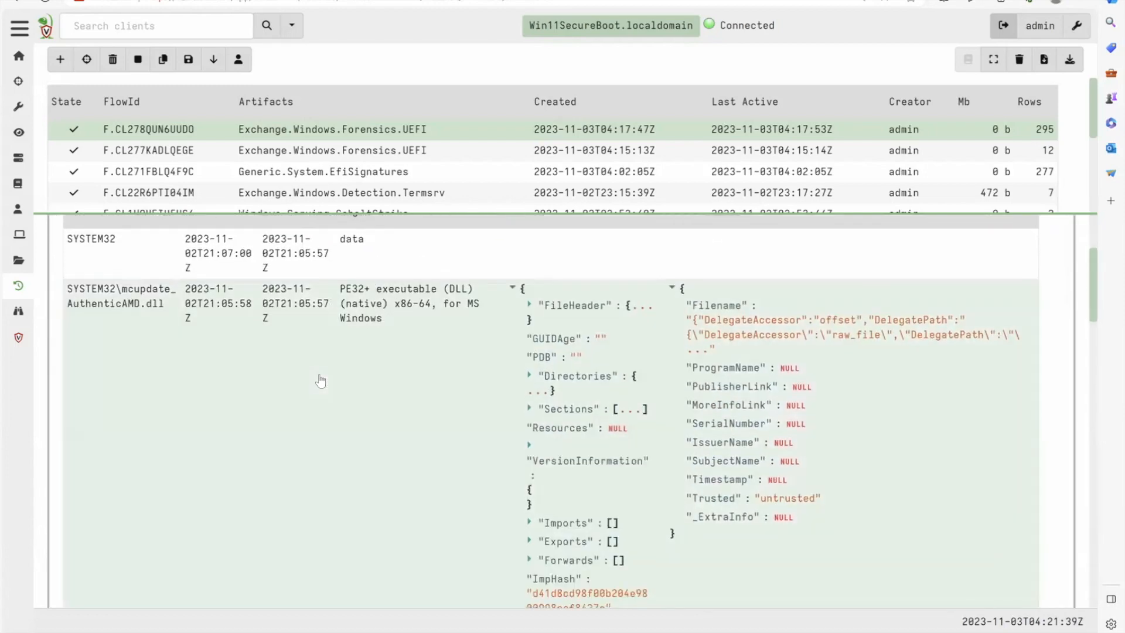
pyautogui.scroll(-1, 481, 359)
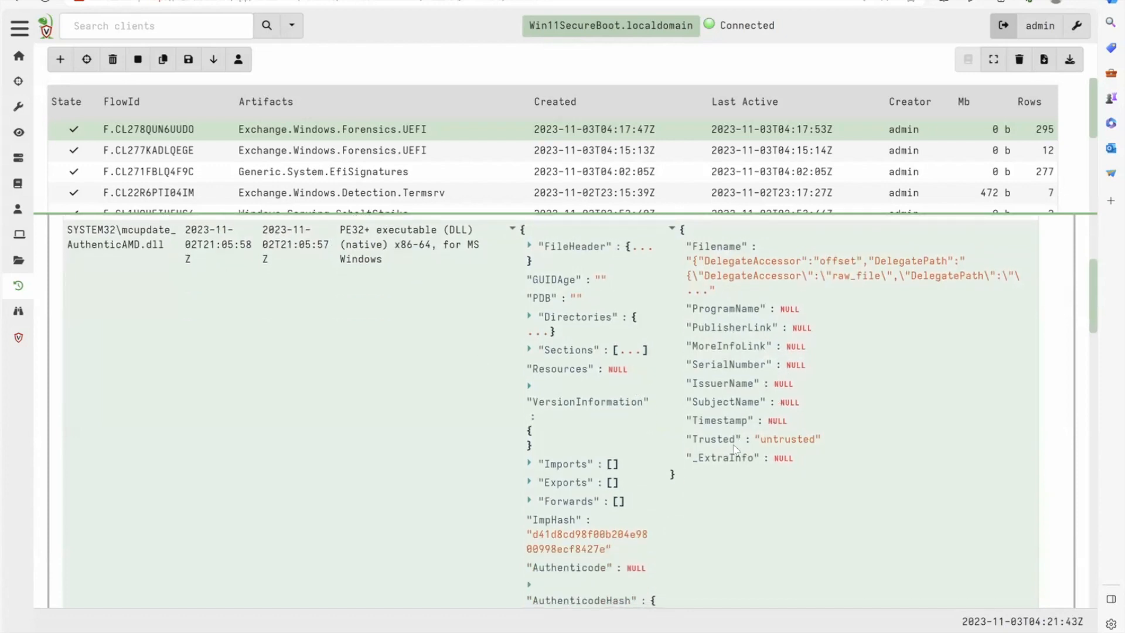
pyautogui.scroll(-1, 733, 451)
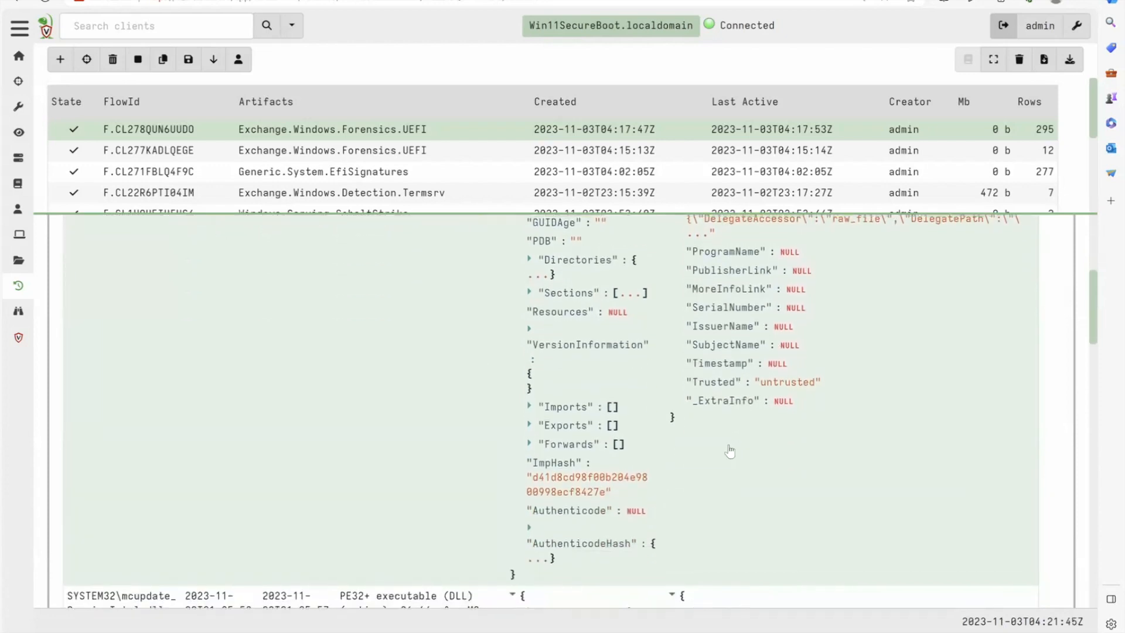
pyautogui.scroll(2, 730, 451)
pyautogui.scroll(-6, 434, 497)
pyautogui.scroll(-2, 457, 505)
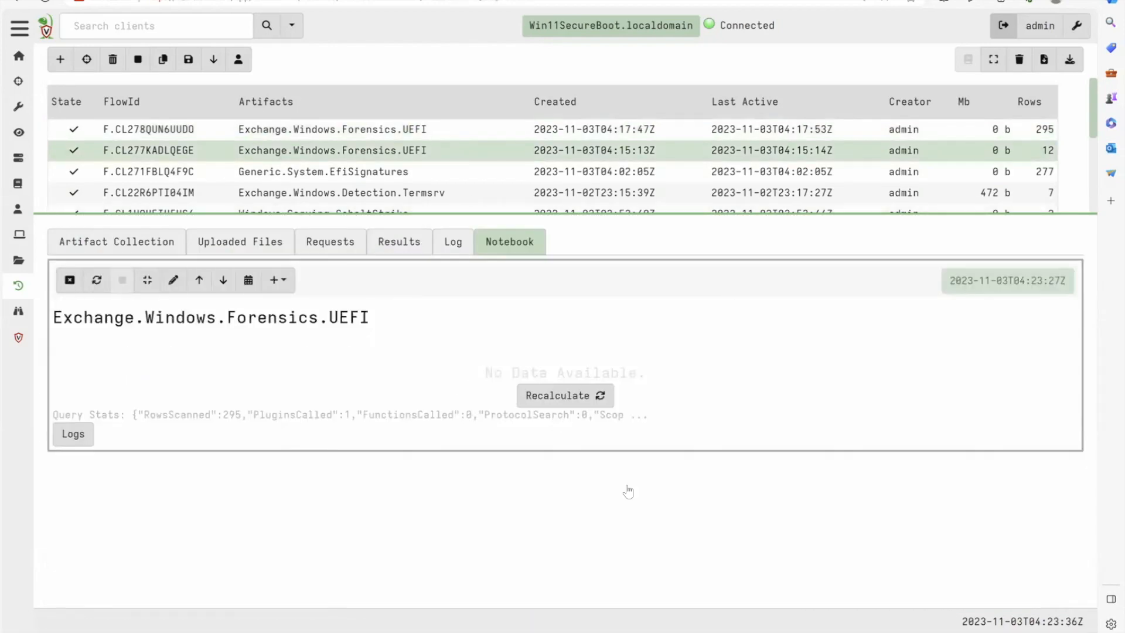
# - In the notebook of the earlier UEFI collection, add Authenticode after Hash.SHA256 in the SELECT fields and run the query
pyautogui.click(545, 395)
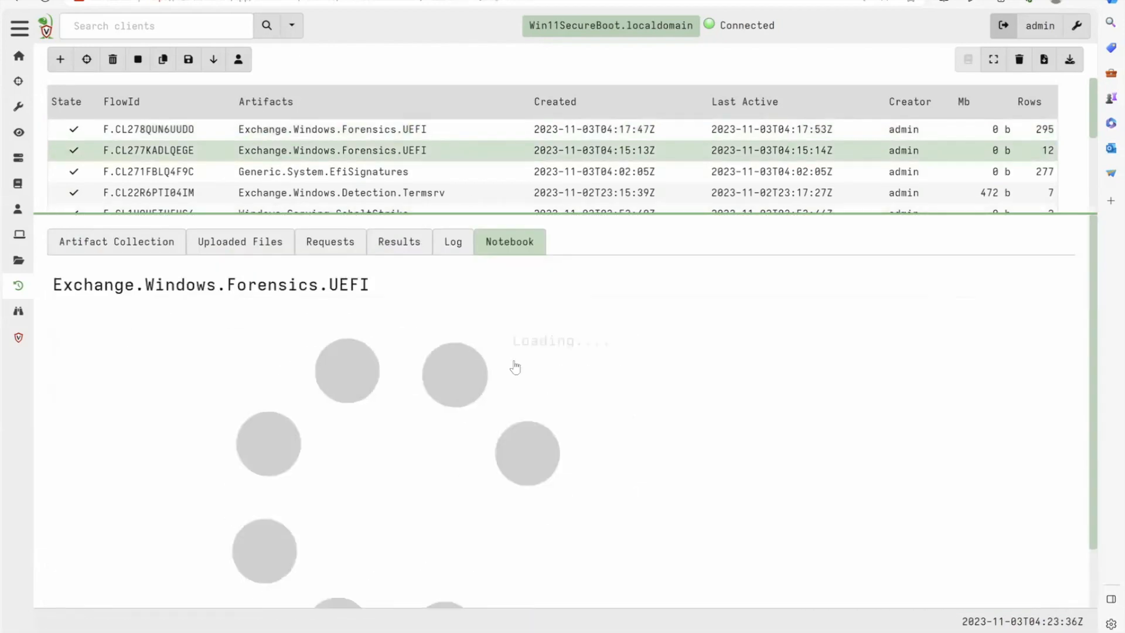
pyautogui.click(399, 244)
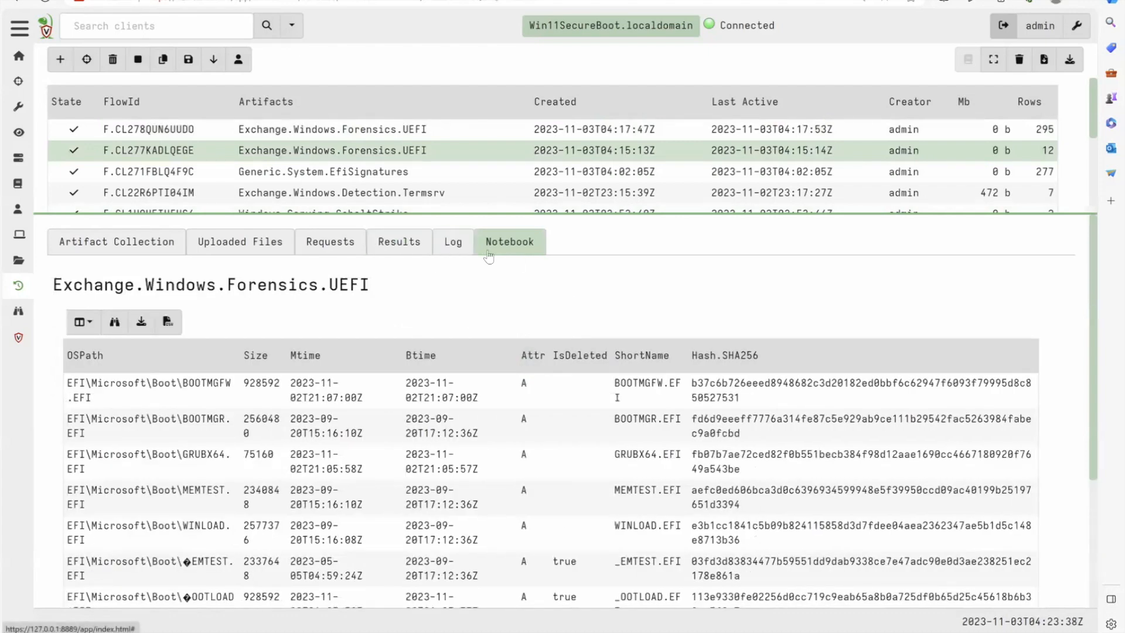
pyautogui.click(302, 302)
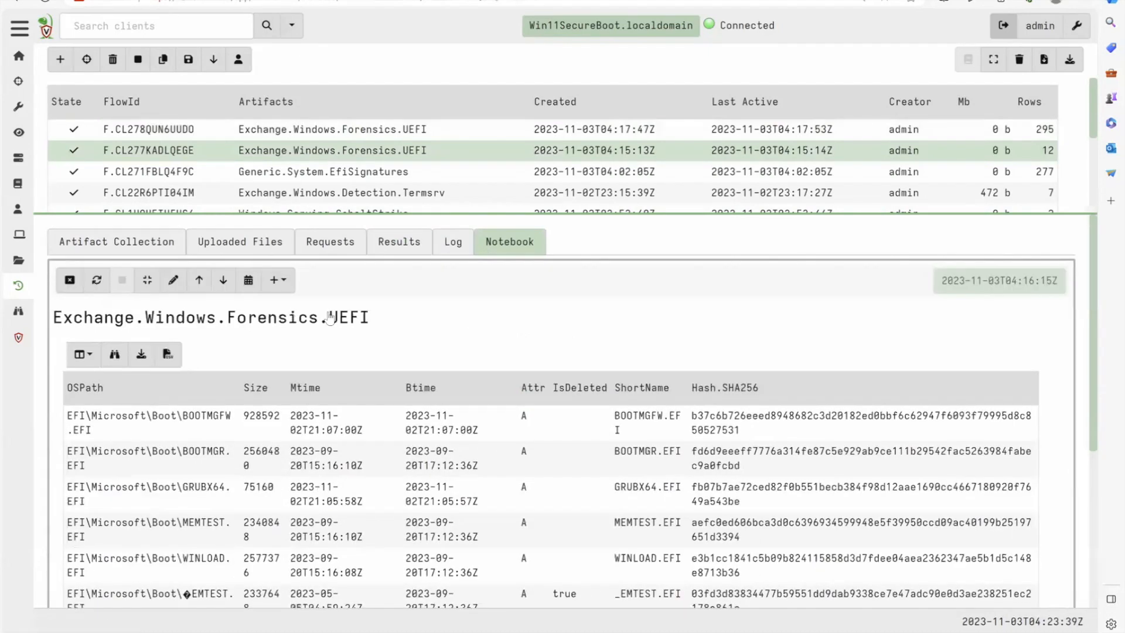
pyautogui.click(173, 279)
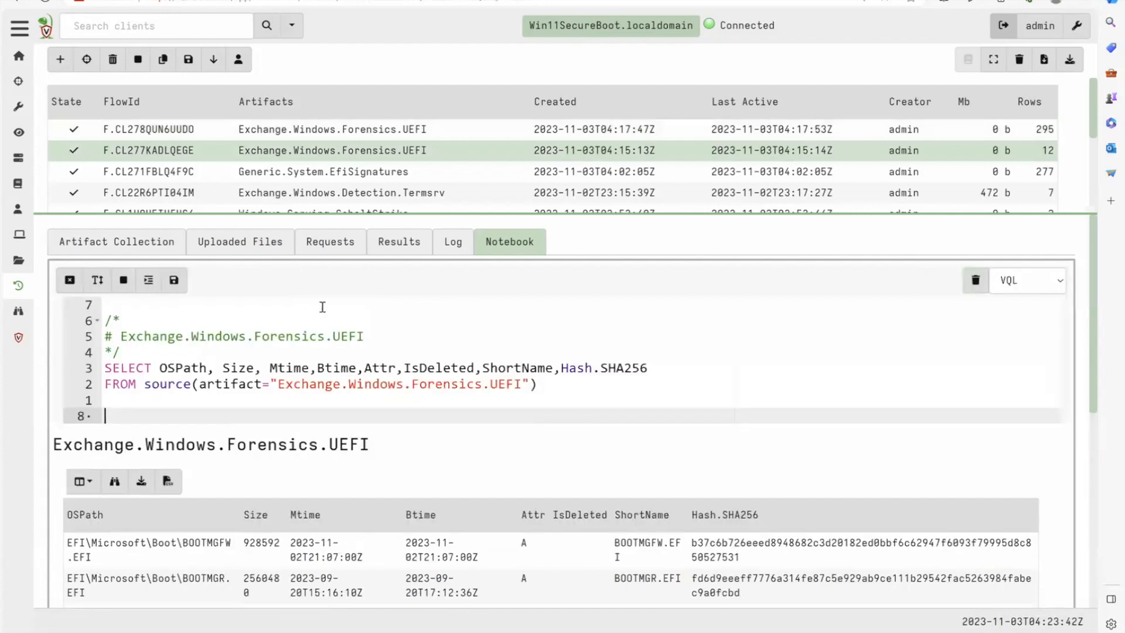
pyautogui.click(653, 367)
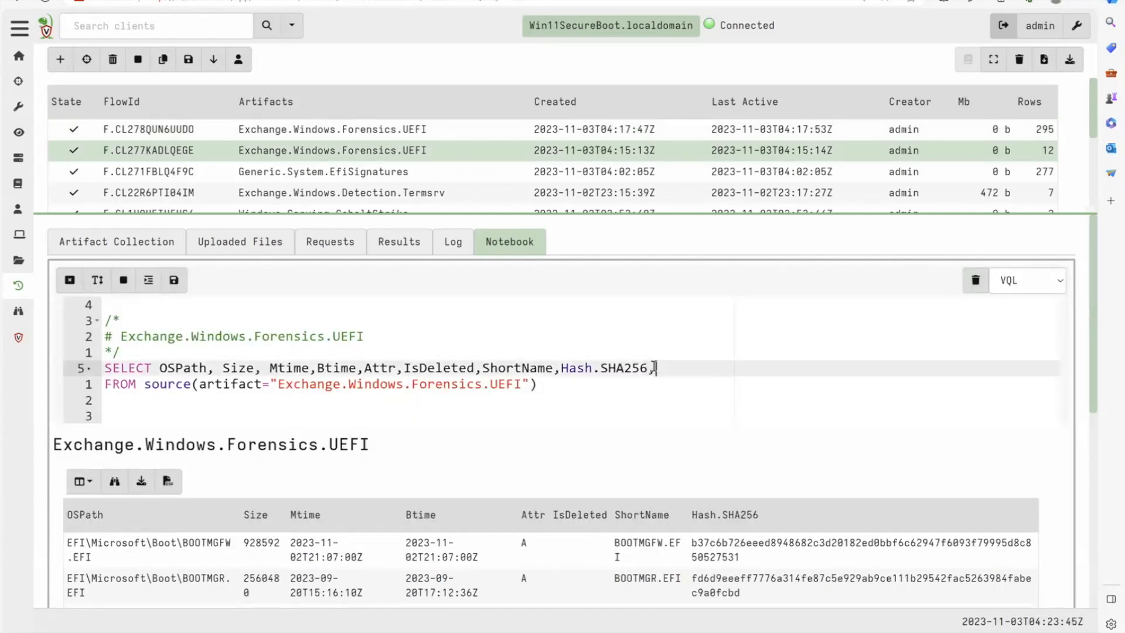
pyautogui.write(',Authenticode')
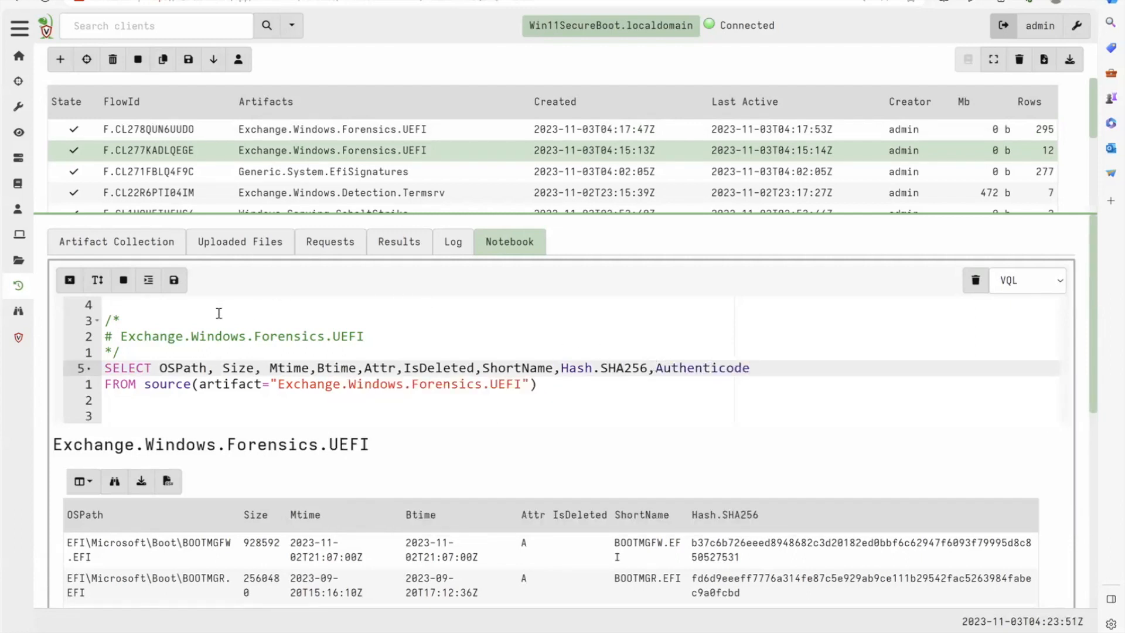
pyautogui.click(173, 280)
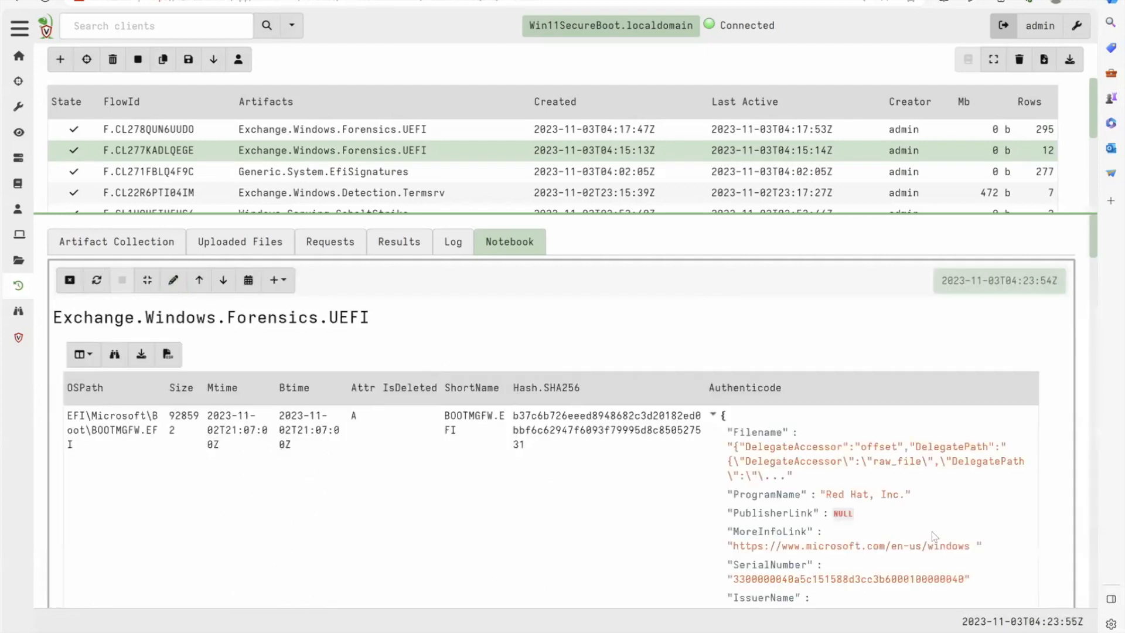
# - Compare the boot files' Authenticode details and highlight the IssuerName and SubjectName of GRUBX64.EFI
pyautogui.scroll(-2, 862, 398)
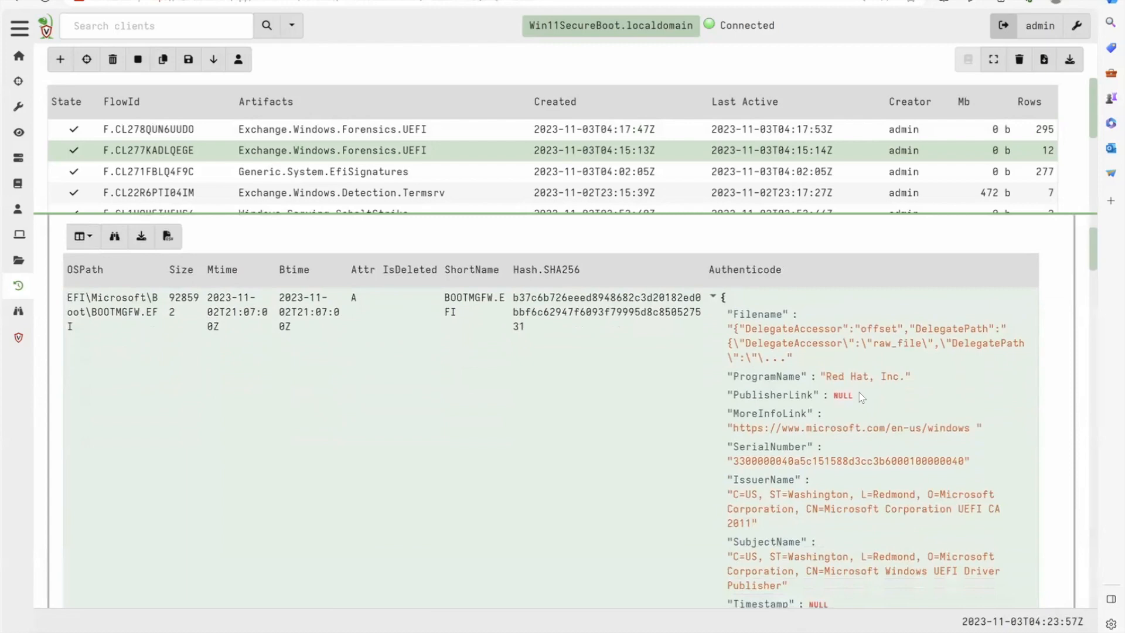
pyautogui.scroll(-1, 862, 398)
pyautogui.scroll(-2, 861, 398)
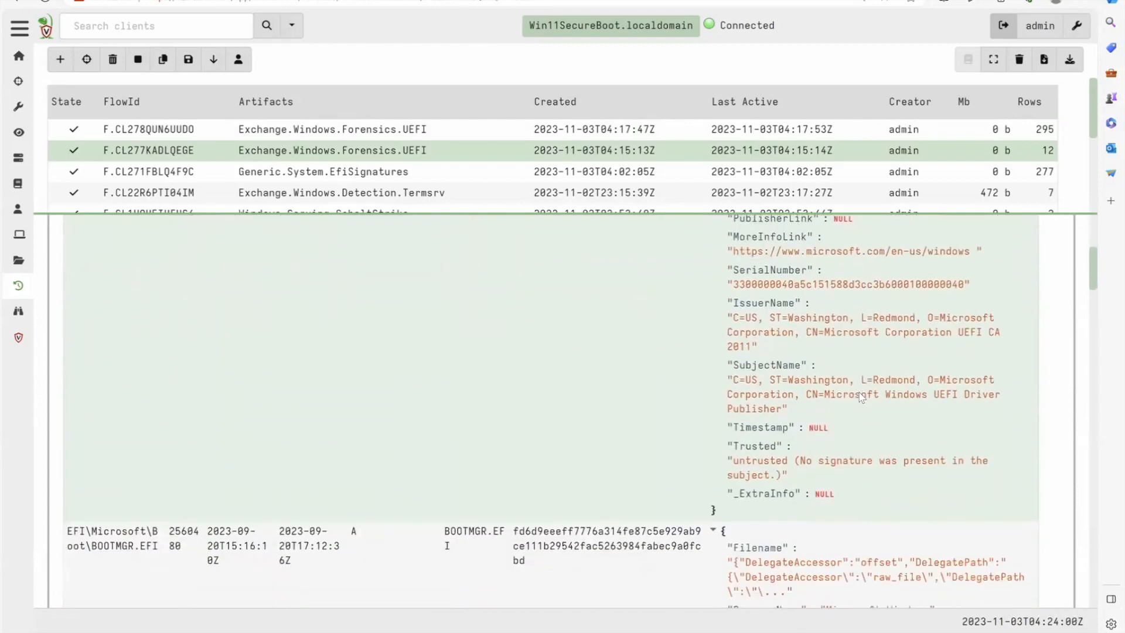
pyautogui.scroll(-5, 861, 397)
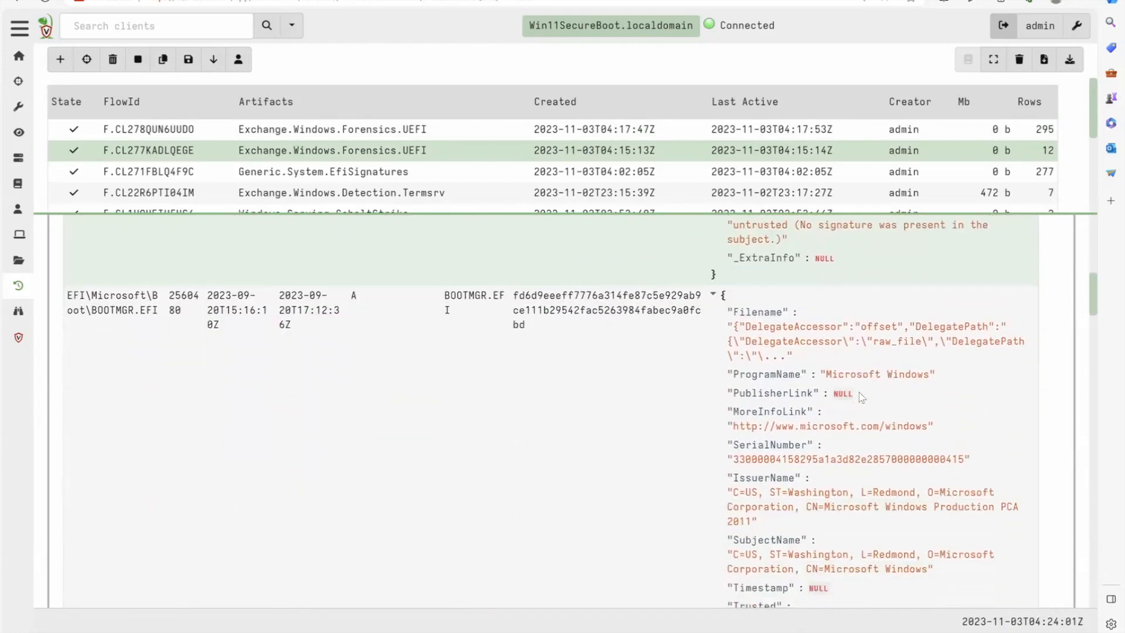
pyautogui.scroll(-7, 861, 397)
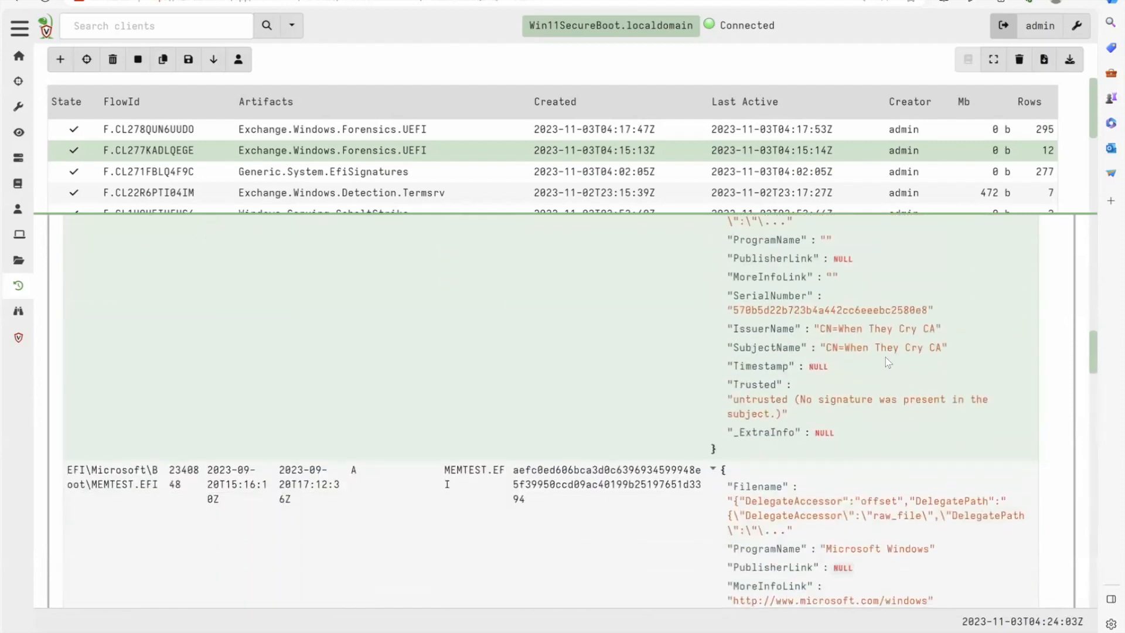
pyautogui.scroll(3, 887, 359)
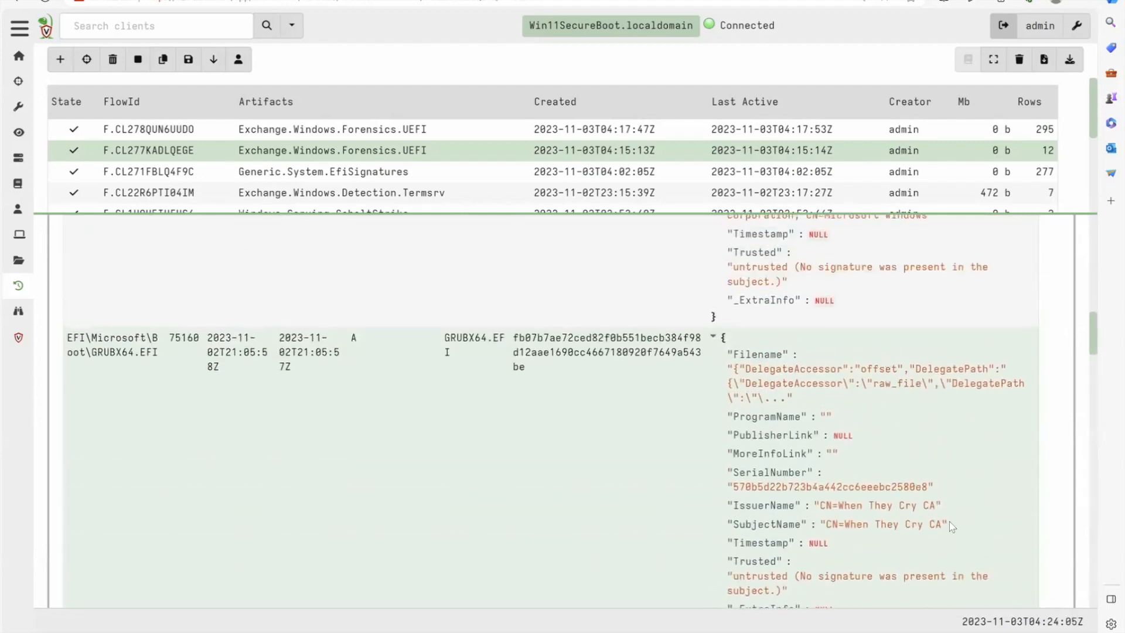
pyautogui.moveTo(947, 524); pyautogui.dragTo(739, 502)
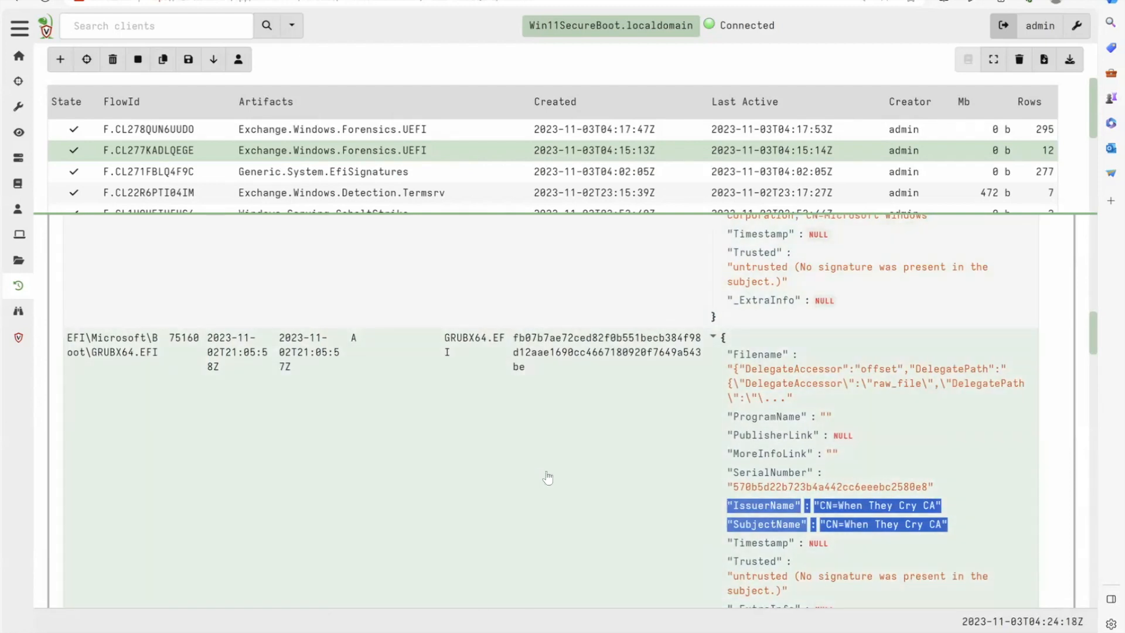
# - Switch to the UEFI Black Lotus lab notes and read the expanded Yara EFI System Partition (ESP) section
pyautogui.scroll(5, 547, 477)
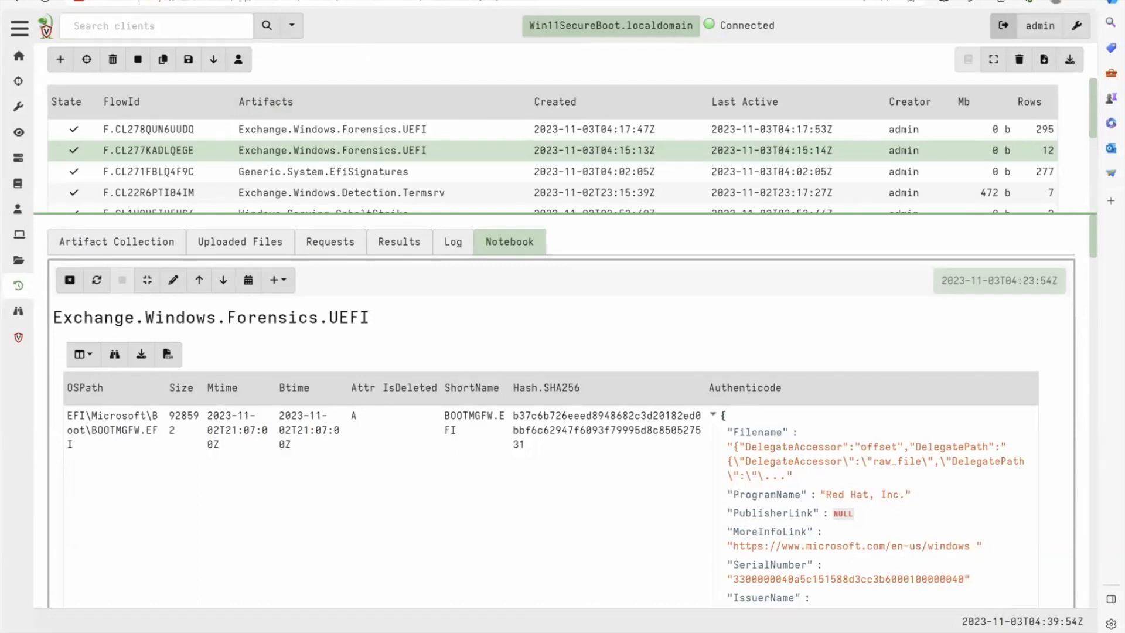
pyautogui.click(363, 1)
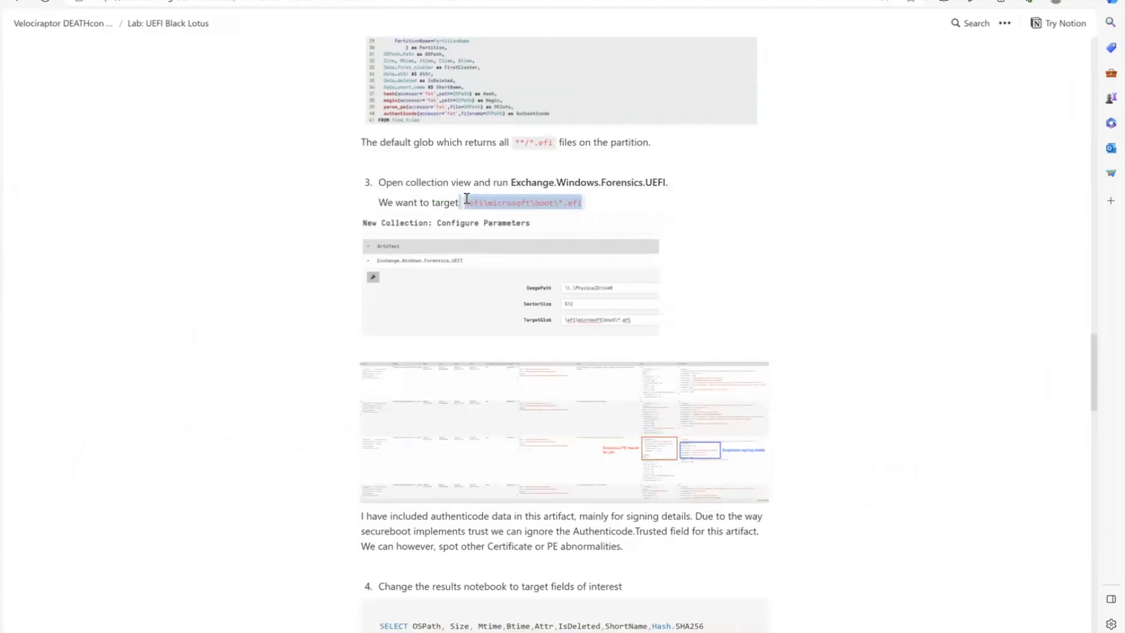
pyautogui.scroll(-15, 466, 198)
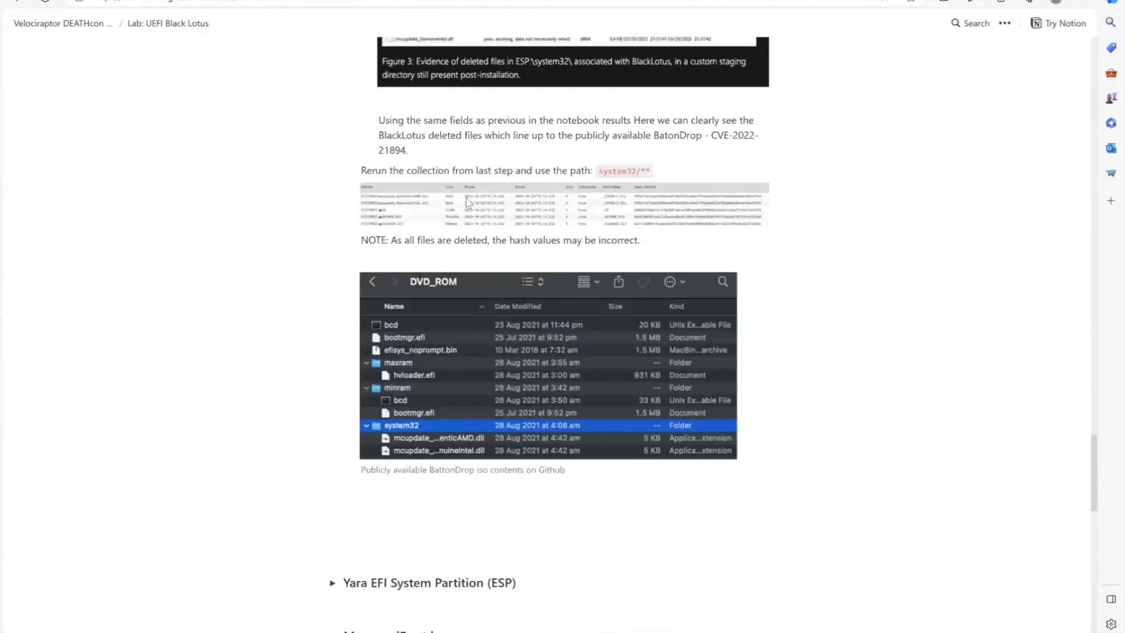
pyautogui.scroll(-6, 466, 198)
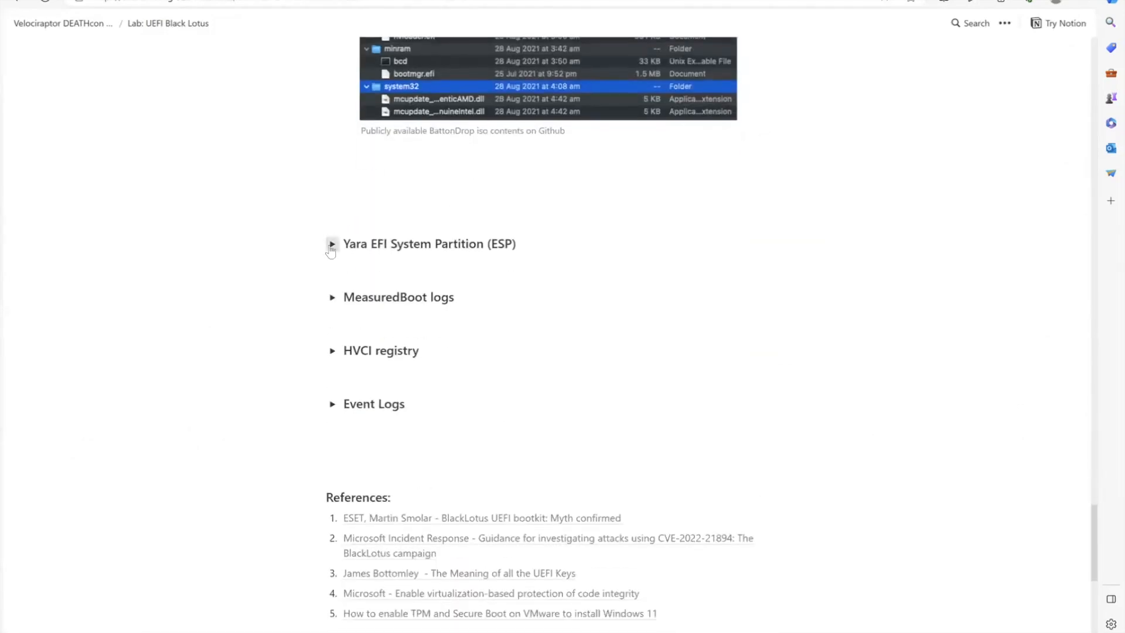
pyautogui.click(331, 244)
pyautogui.scroll(-3, 397, 250)
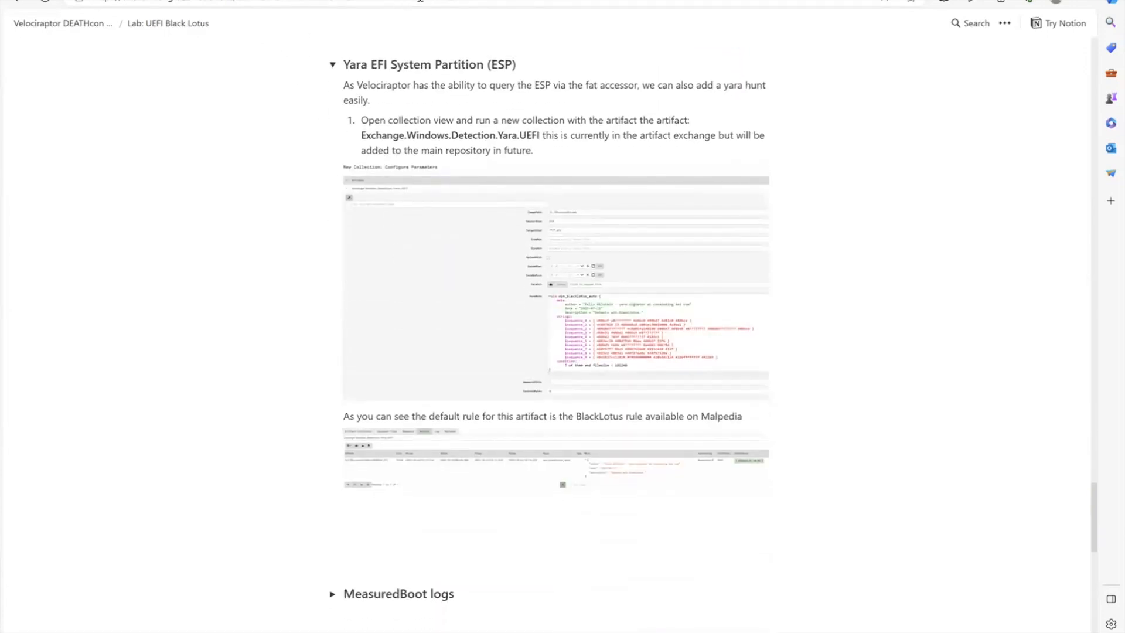
# - Back in Velociraptor, start a new collection with the Exchange.Windows.Detection.Yara.UEFI artifact and open its parameters for configuration
pyautogui.hotkey('ctrl', 'Tab')
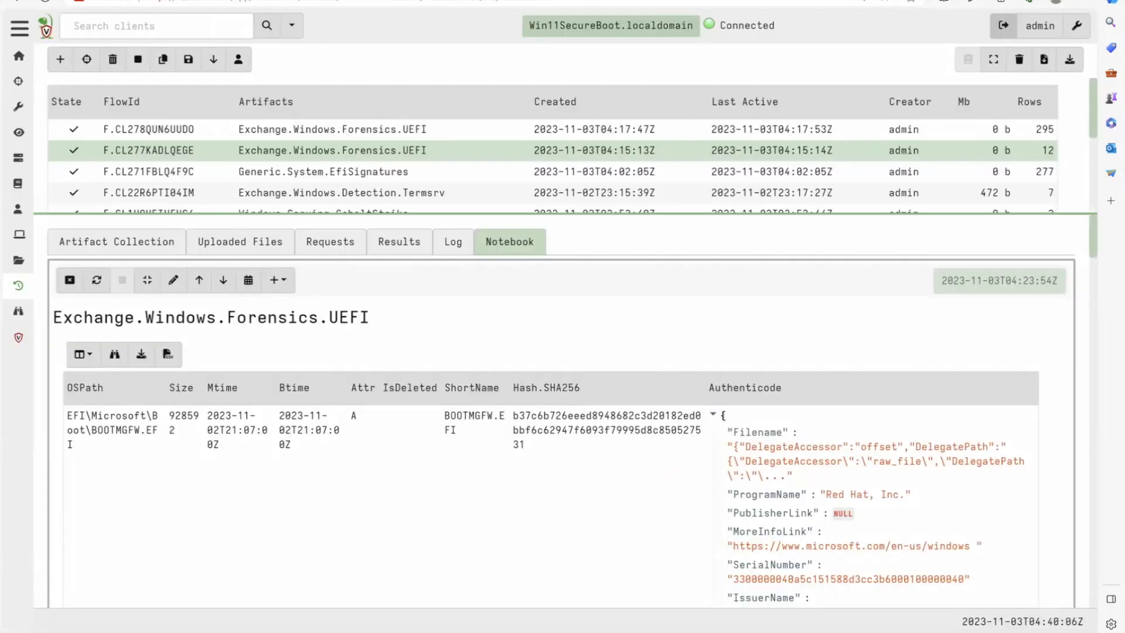
pyautogui.click(60, 60)
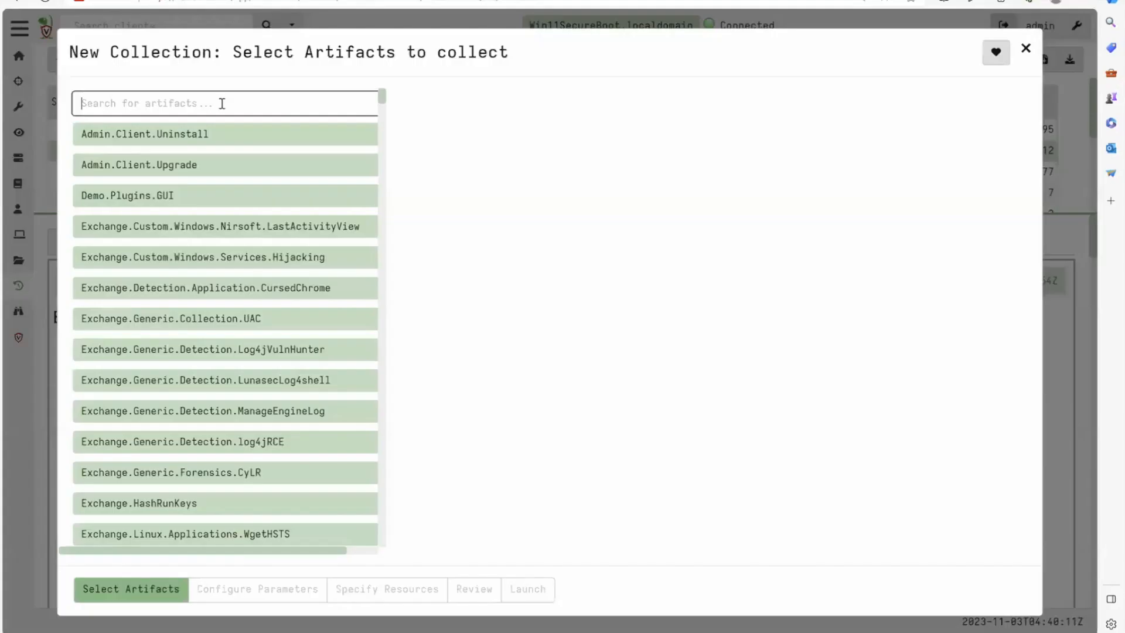
pyautogui.write('UEFI')
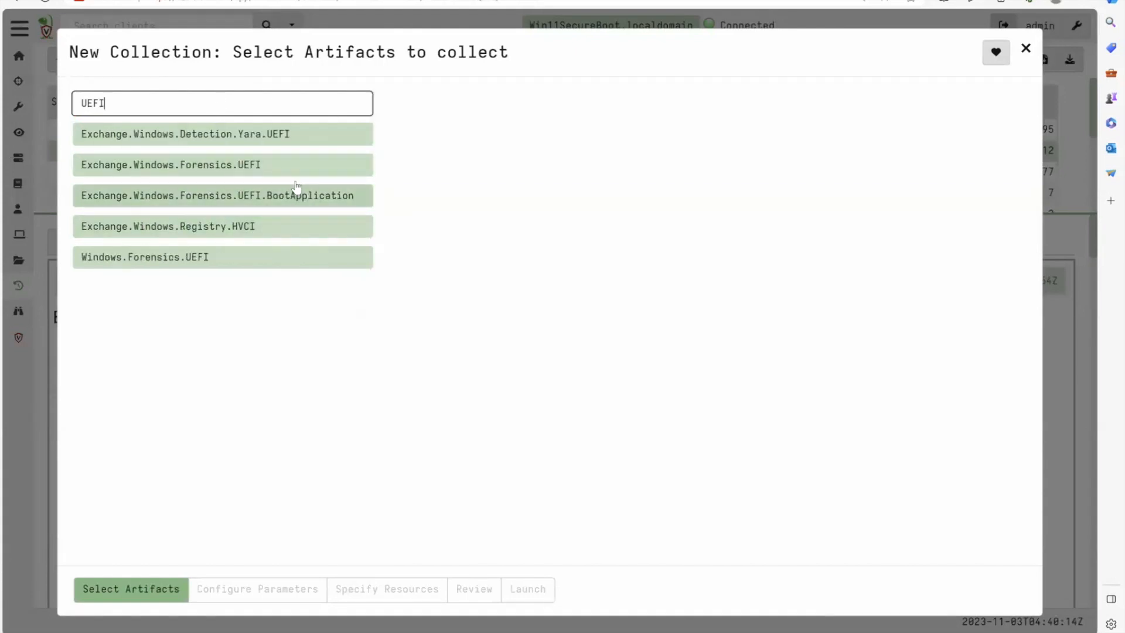
pyautogui.click(281, 139)
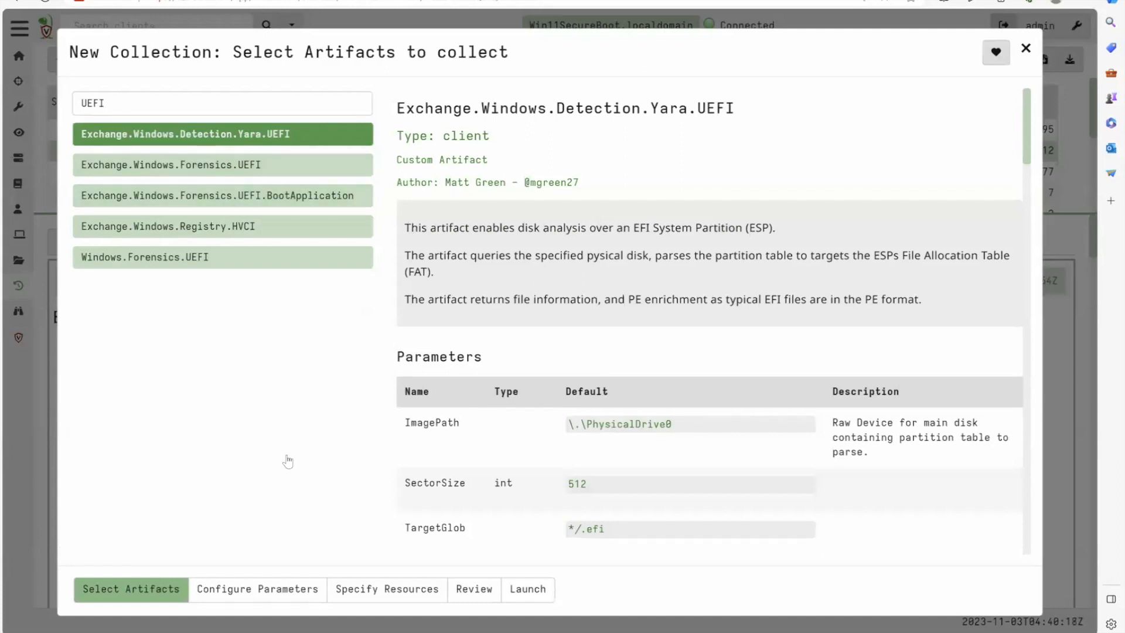
pyautogui.scroll(-3, 447, 532)
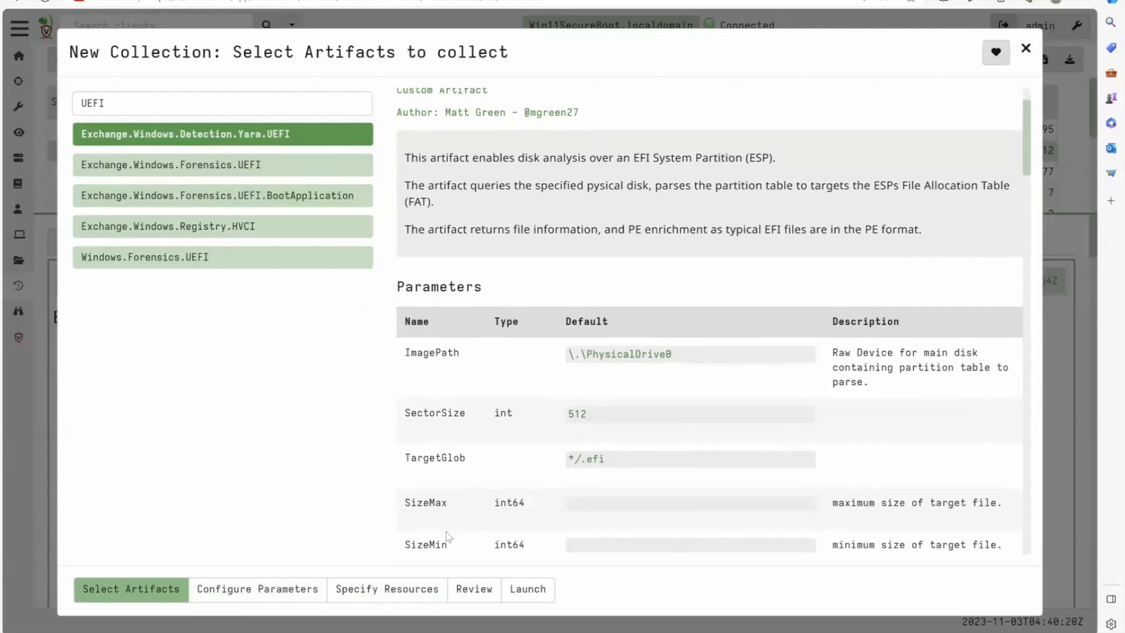
pyautogui.click(270, 593)
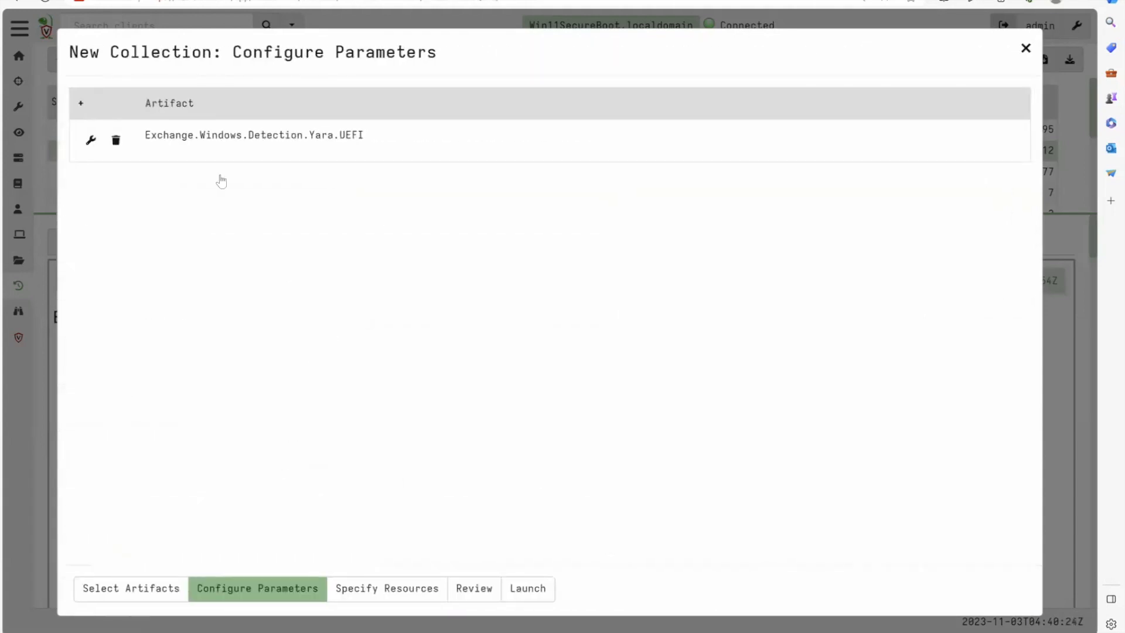
pyautogui.click(230, 155)
# - Review the Yara artifact's parameters, including TargetGlob, the size and date filters, and the win_blacklotus_auto rule with its condition
pyautogui.scroll(-7, 321, 332)
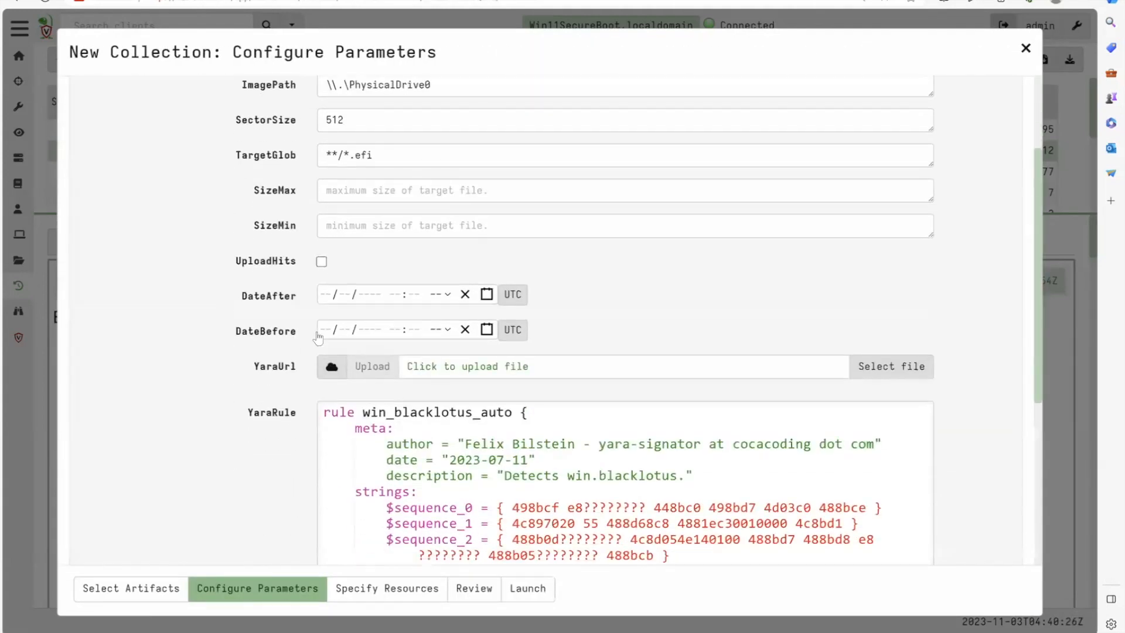
pyautogui.scroll(-1, 321, 332)
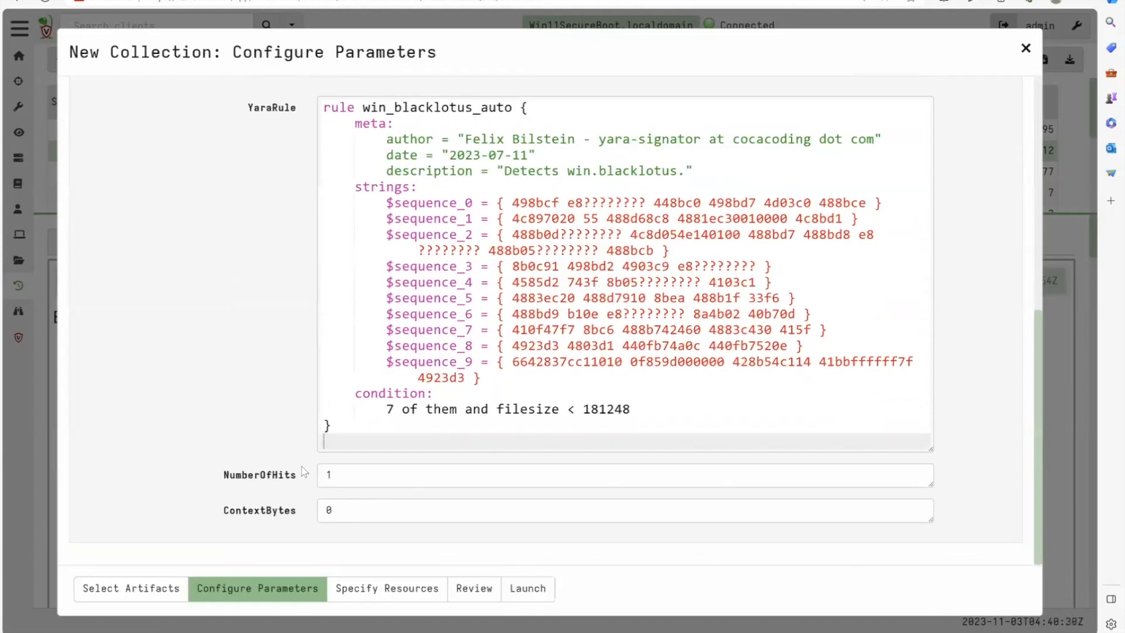
pyautogui.scroll(5, 407, 480)
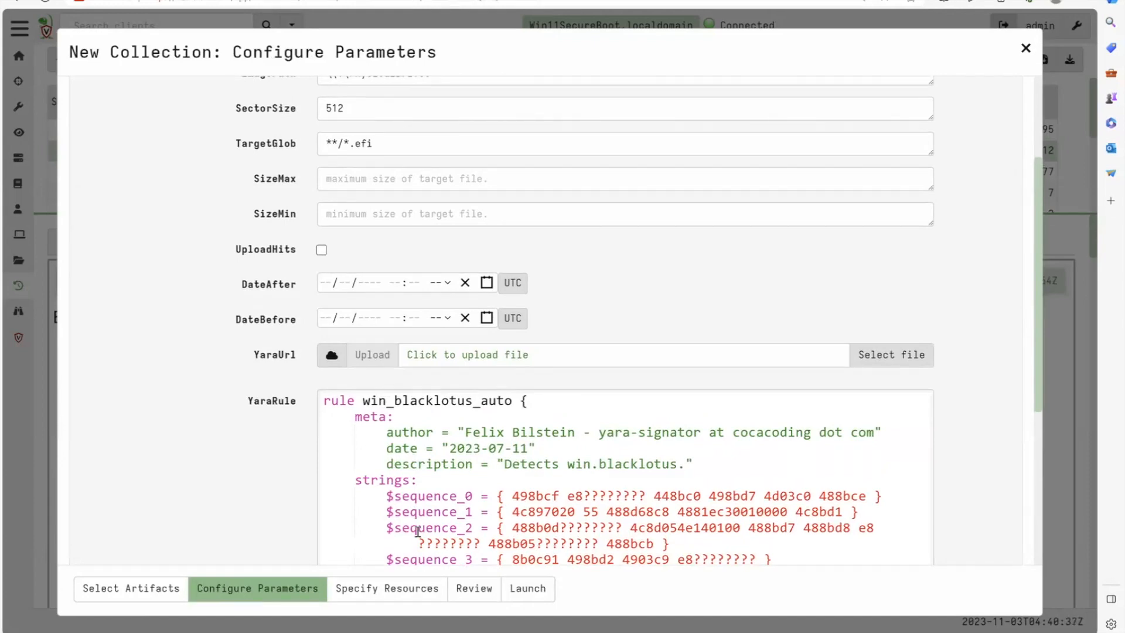
pyautogui.scroll(2, 443, 458)
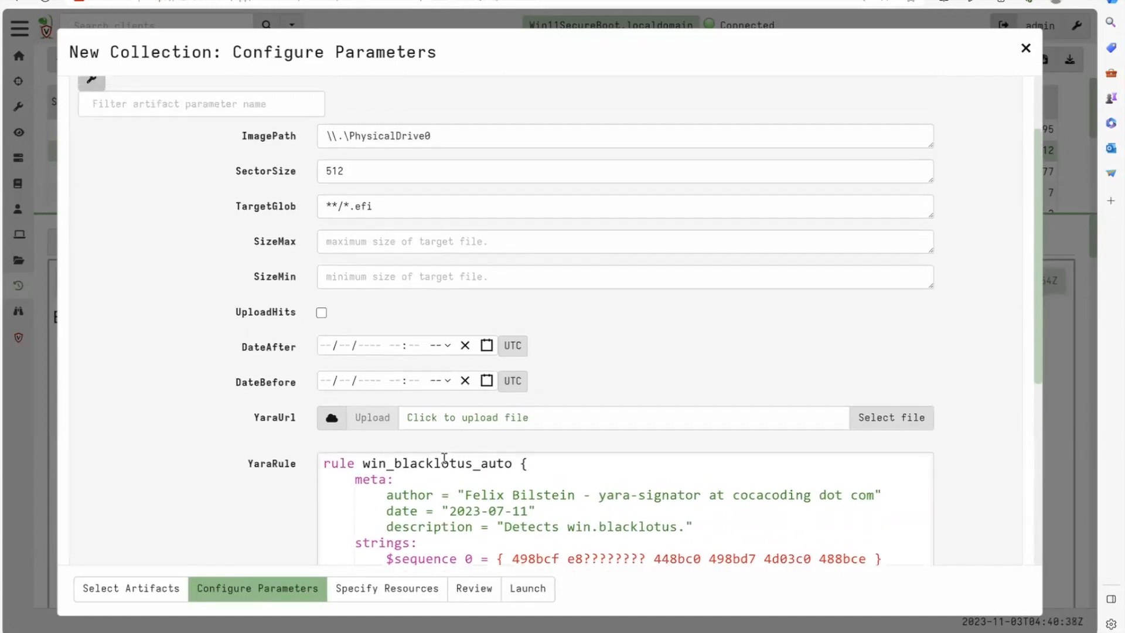
pyautogui.scroll(-3, 440, 461)
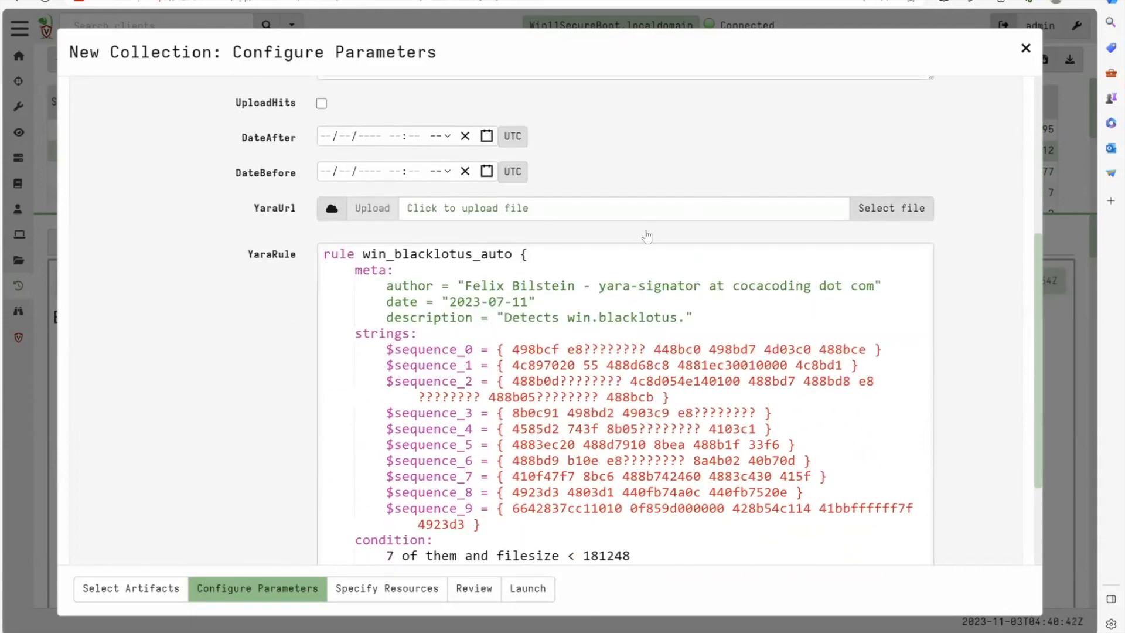
pyautogui.scroll(-2, 579, 453)
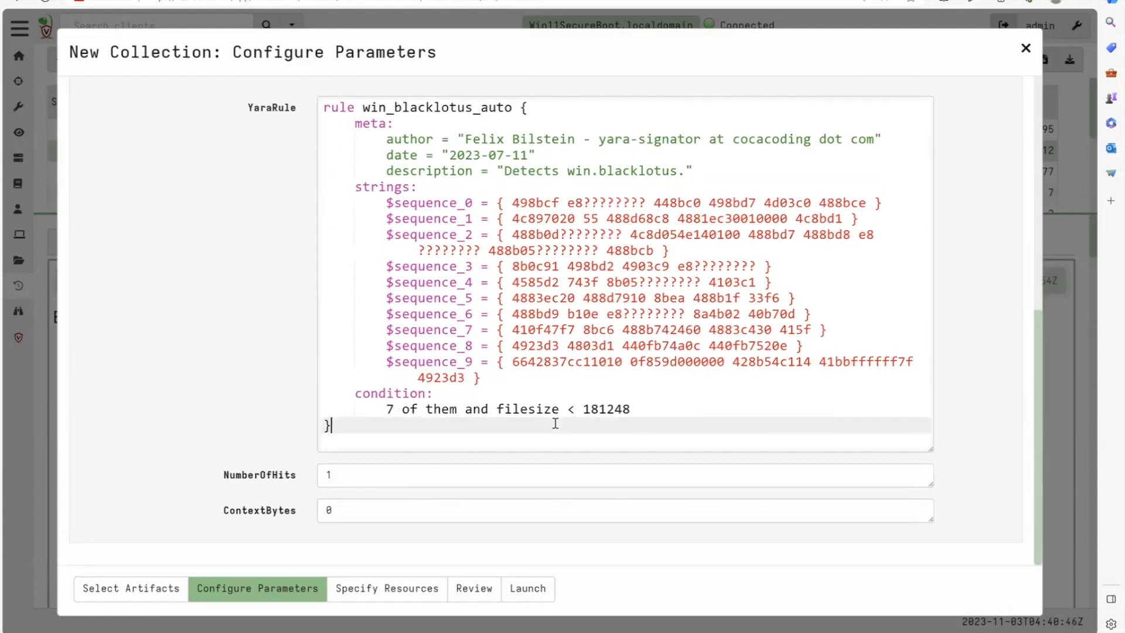
pyautogui.scroll(6, 556, 423)
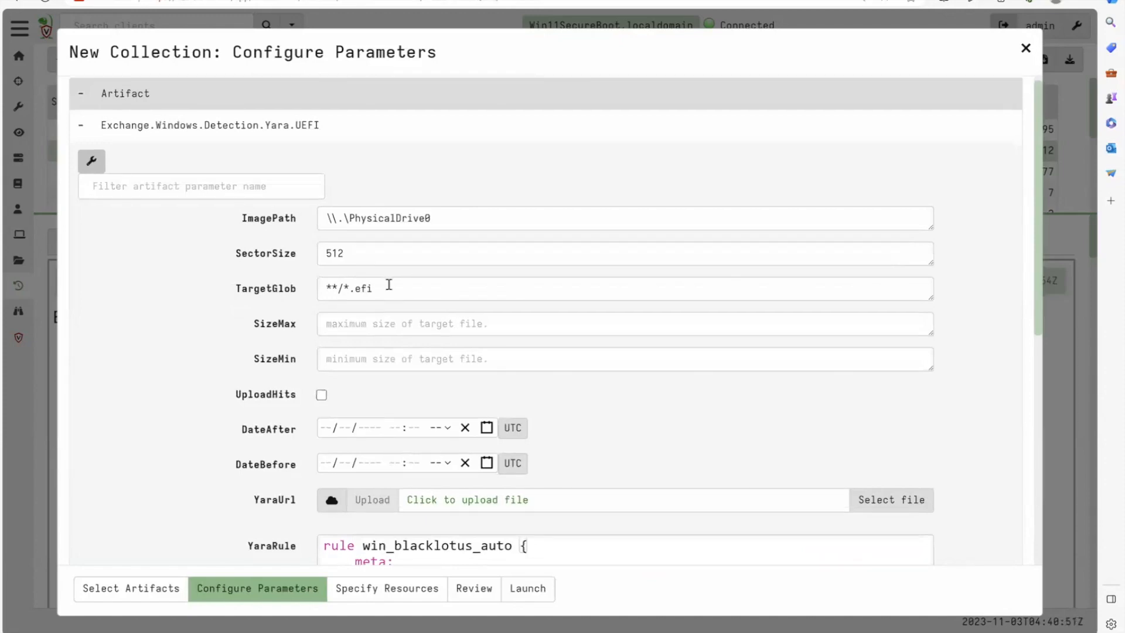
pyautogui.scroll(-3, 388, 284)
pyautogui.scroll(-3, 389, 287)
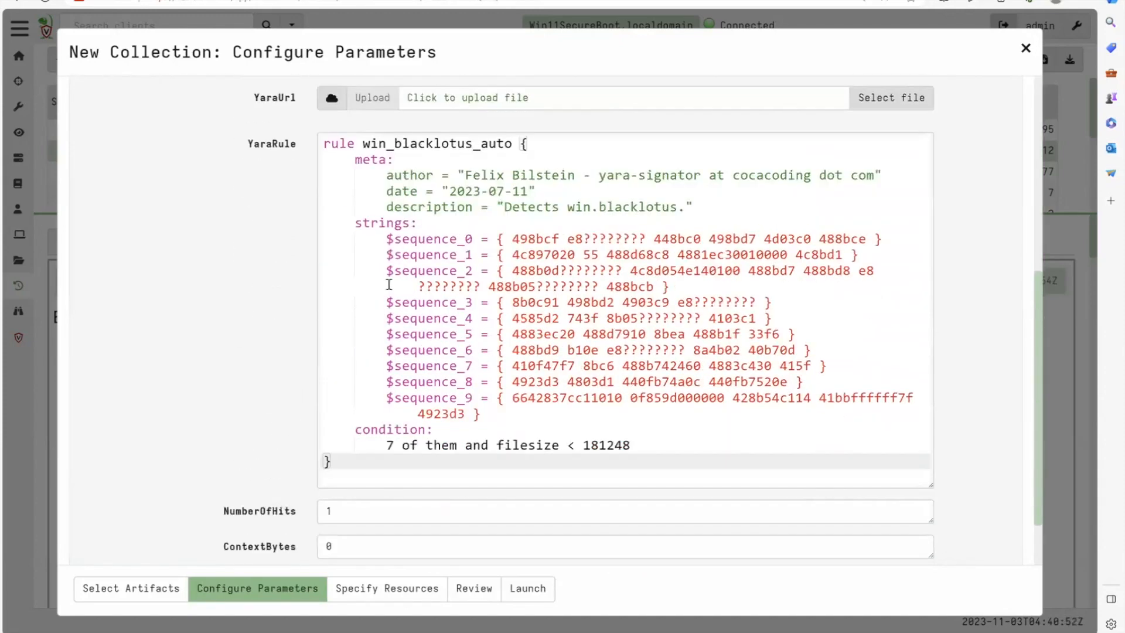
# - Launch the Yara.UEFI collection with its default parameters and open the finished collection's results
pyautogui.click(525, 592)
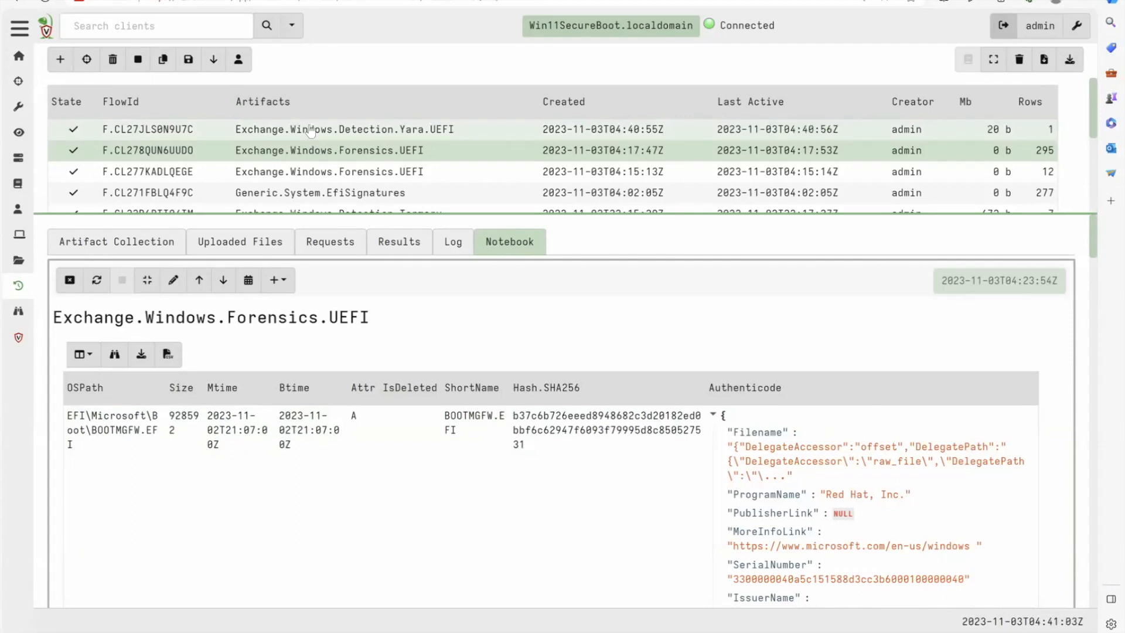
pyautogui.click(311, 130)
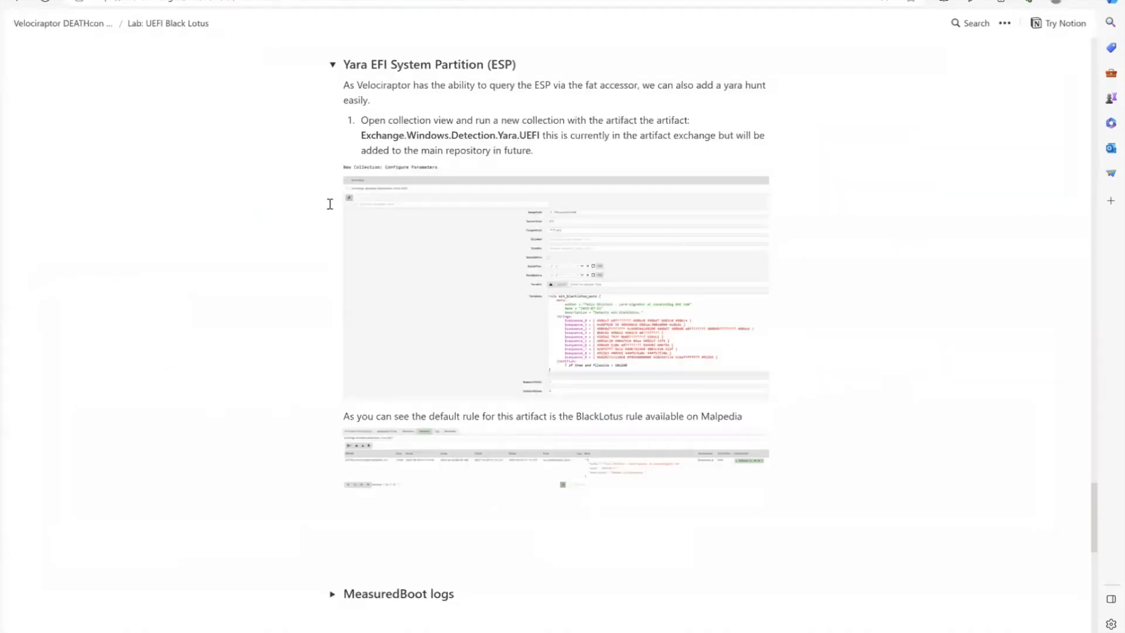
# - In the lab notes, collapse the Yara section, expand MeasuredBoot logs and highlight the path where measured boot logs are stored
pyautogui.click(330, 66)
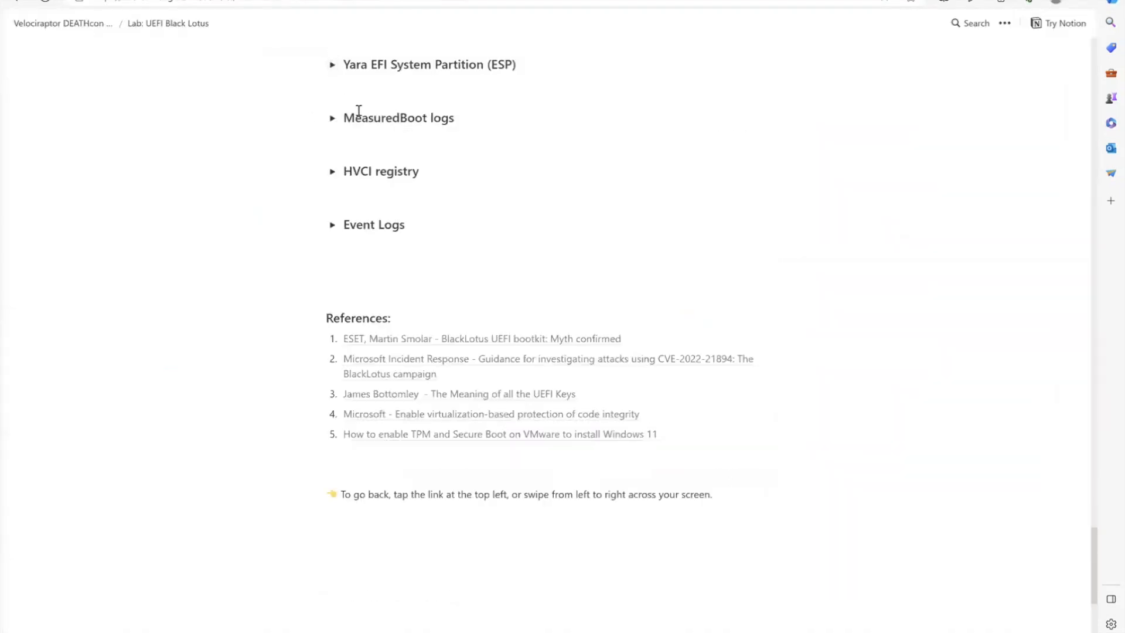
pyautogui.click(331, 119)
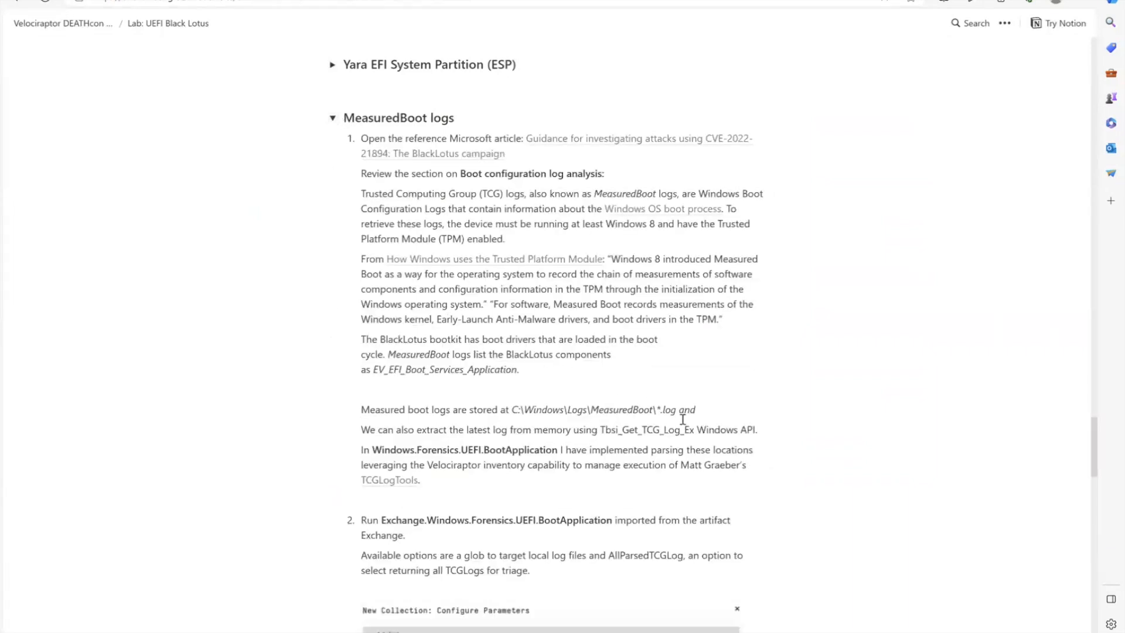
pyautogui.moveTo(703, 413); pyautogui.dragTo(513, 416)
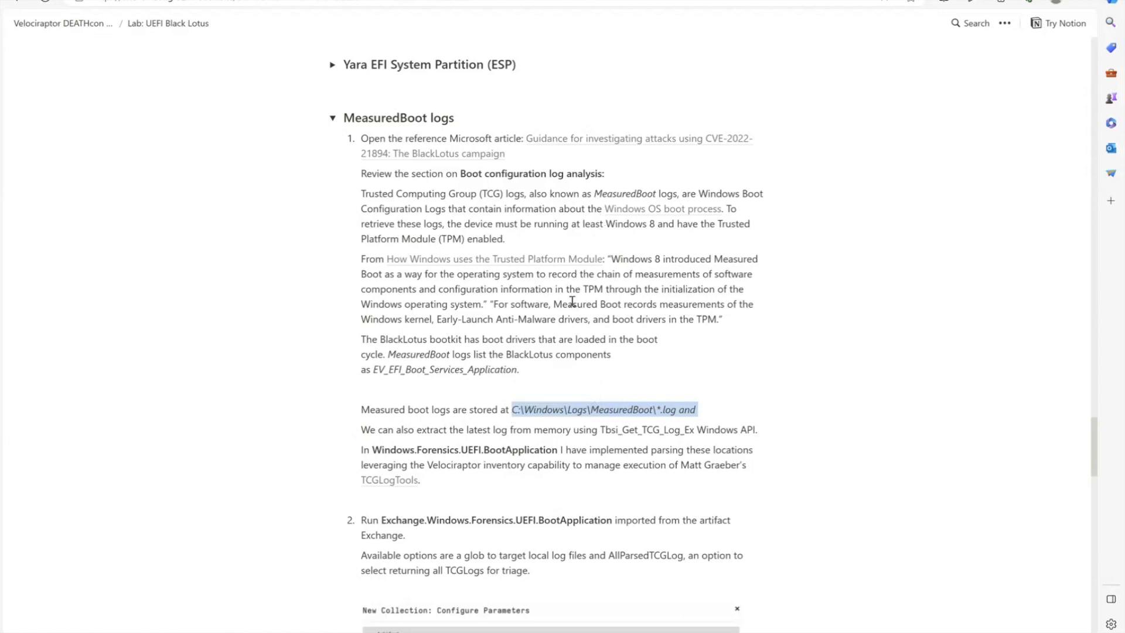
# - Open the TCGLogTools link from the lab notes and read the GitHub README on TCG log retrieval and parsing
pyautogui.rightClick(376, 481)
pyautogui.click(408, 267)
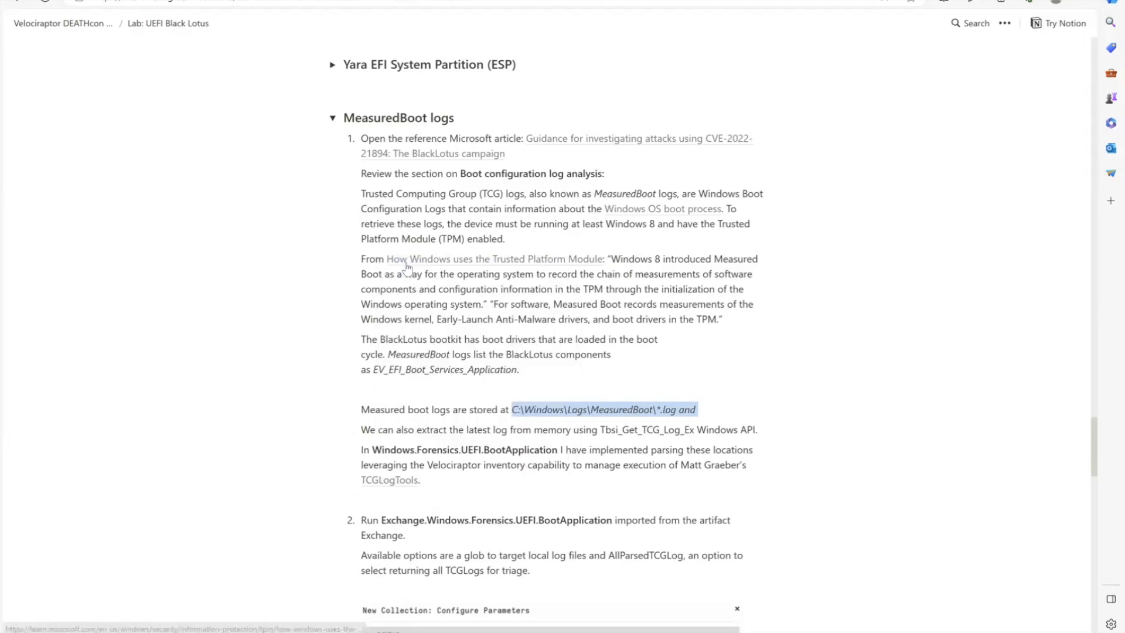
pyautogui.hotkey('ctrl', 'Tab')
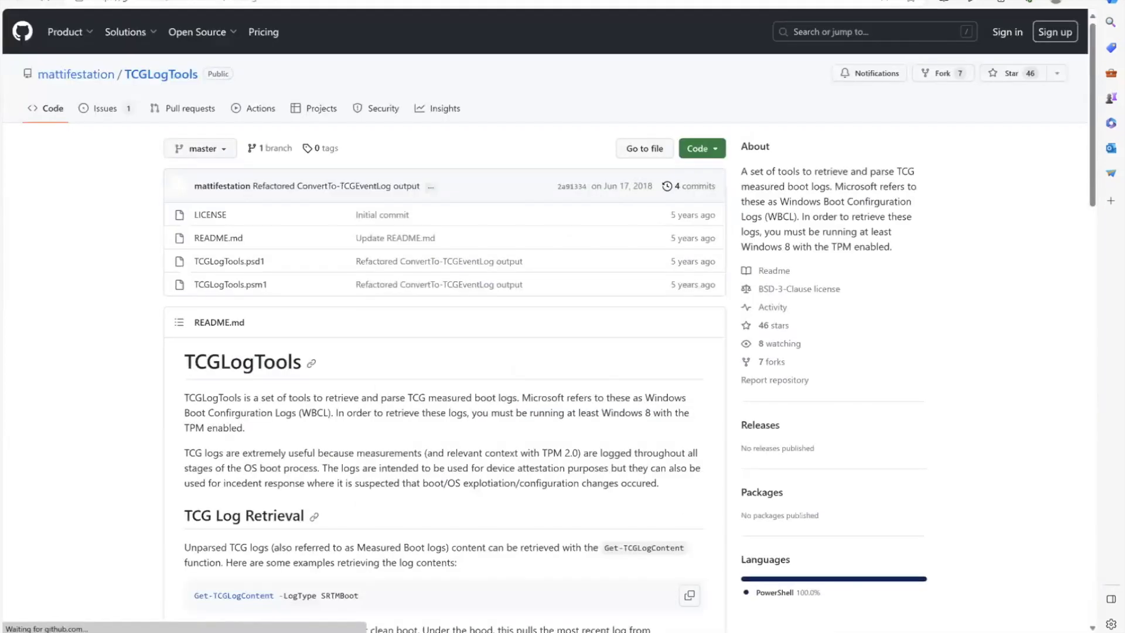
pyautogui.scroll(-2, 478, 360)
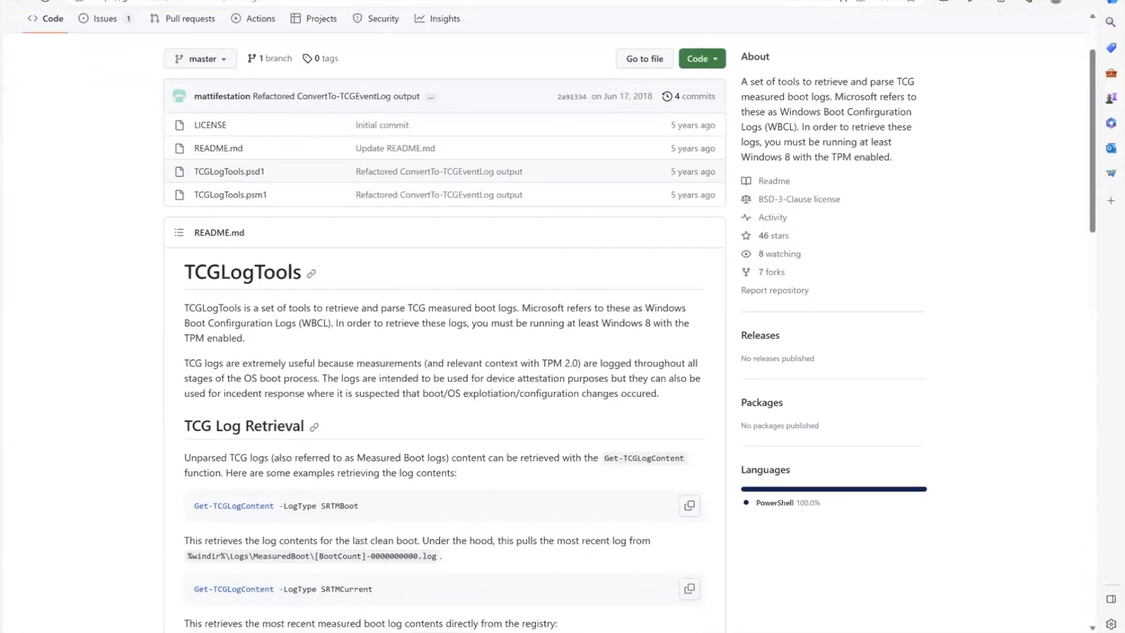
pyautogui.scroll(-5, 478, 355)
pyautogui.scroll(-7, 477, 359)
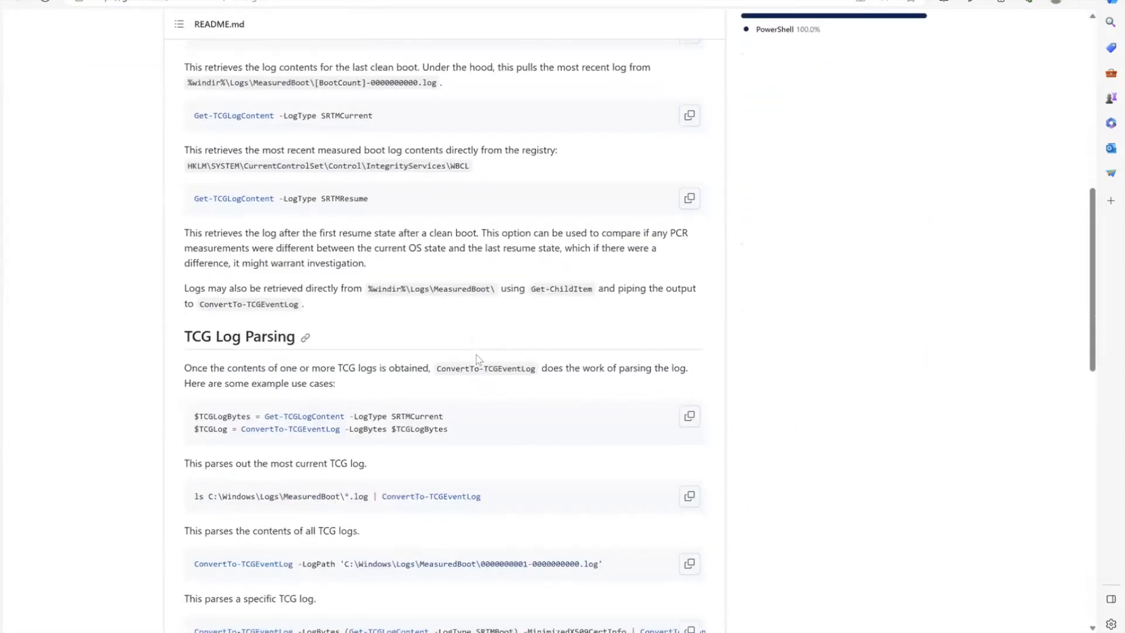
pyautogui.scroll(-7, 477, 360)
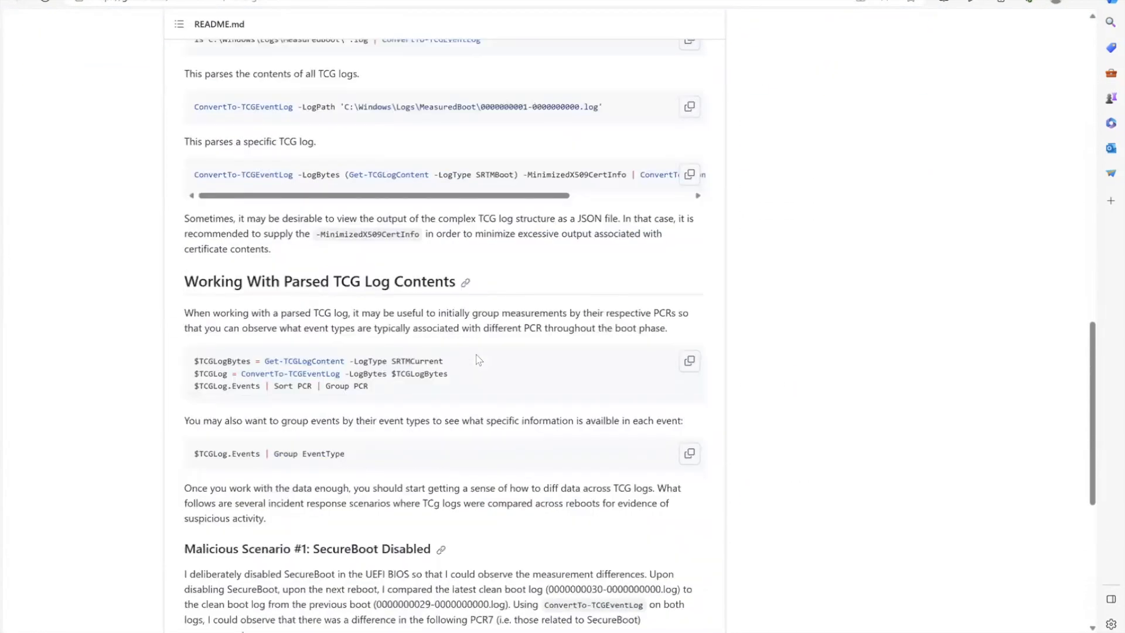
pyautogui.scroll(6, 478, 359)
pyautogui.scroll(14, 478, 360)
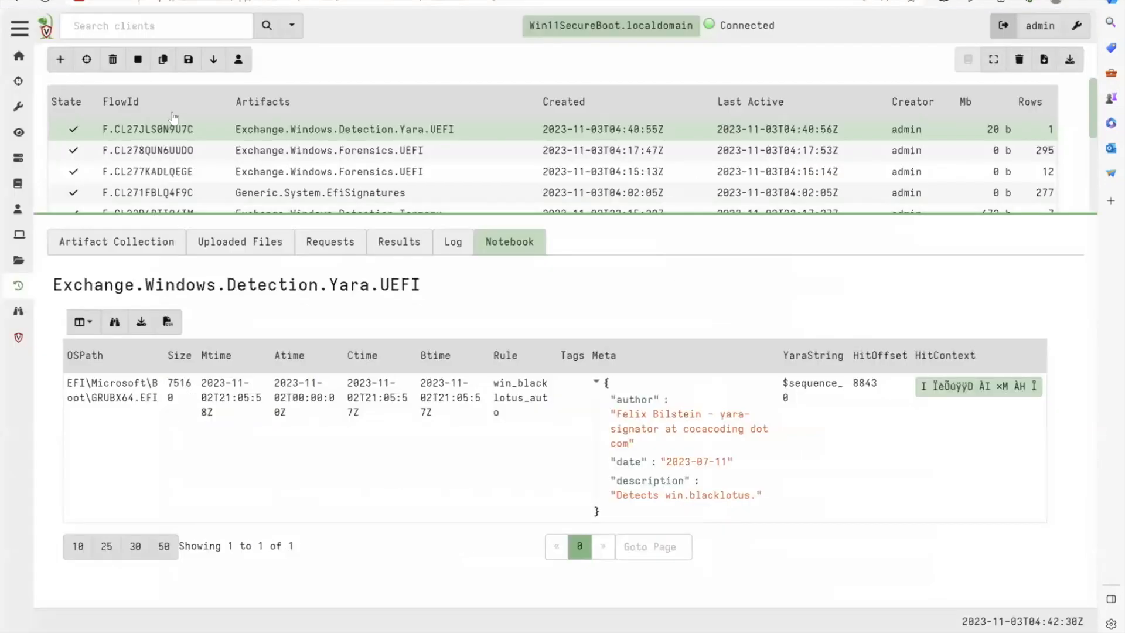
# - In Velociraptor's artifact list, find Exchange.Windows.Forensics.UEFI.BootApplication via UEFI, open its definition for editing and examine the tools and parameters
pyautogui.click(18, 109)
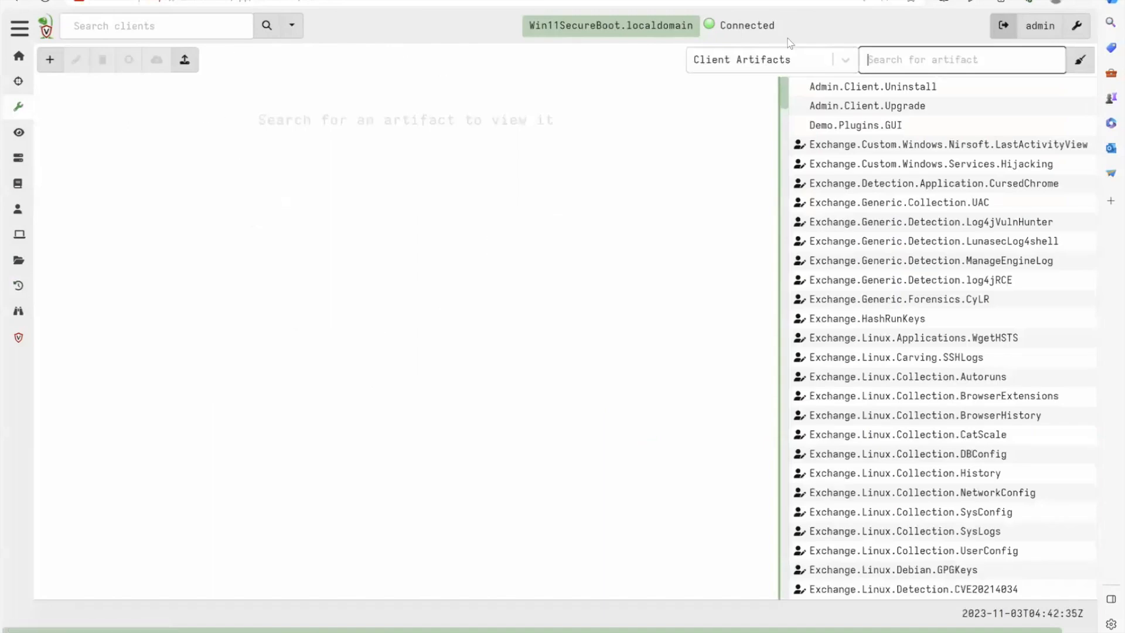
pyautogui.write('UEFI')
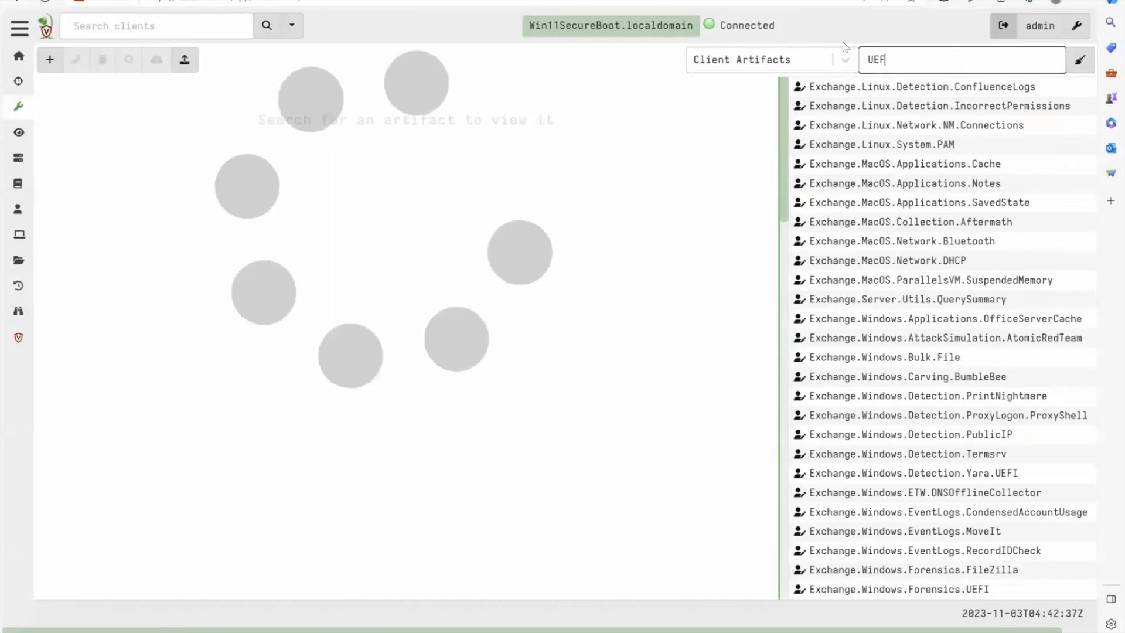
pyautogui.click(995, 127)
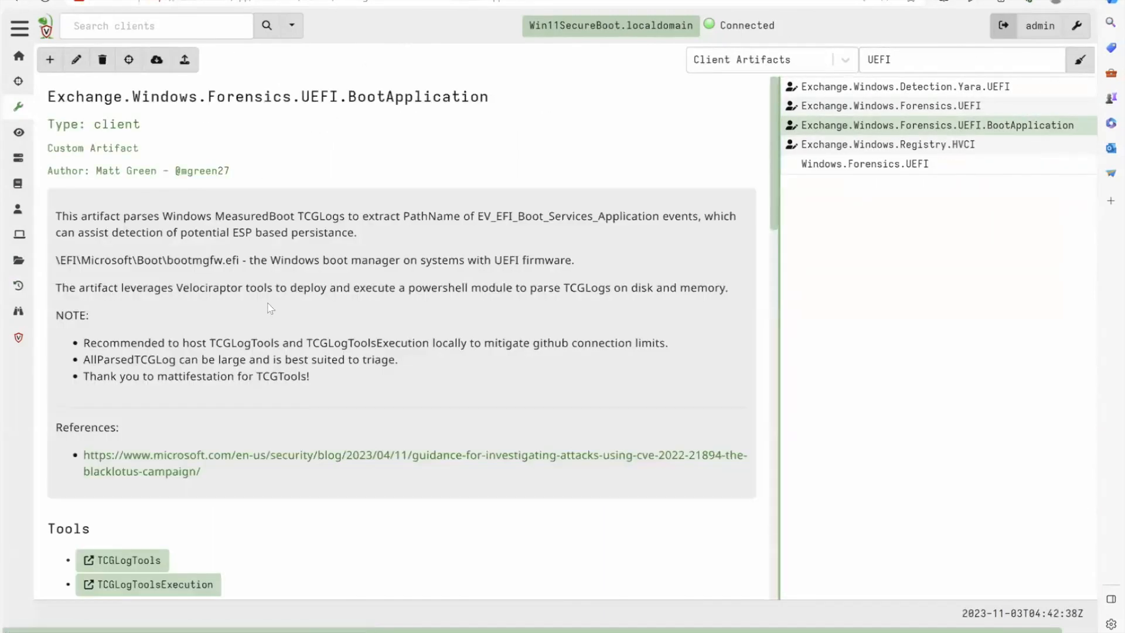
pyautogui.click(77, 59)
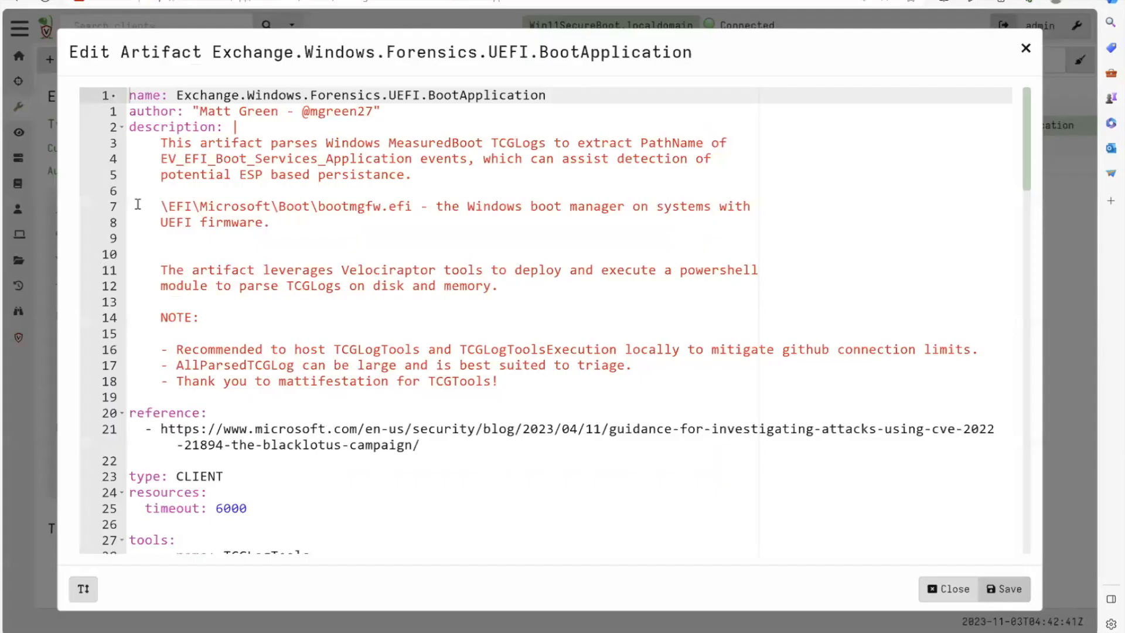
pyautogui.scroll(-5, 338, 414)
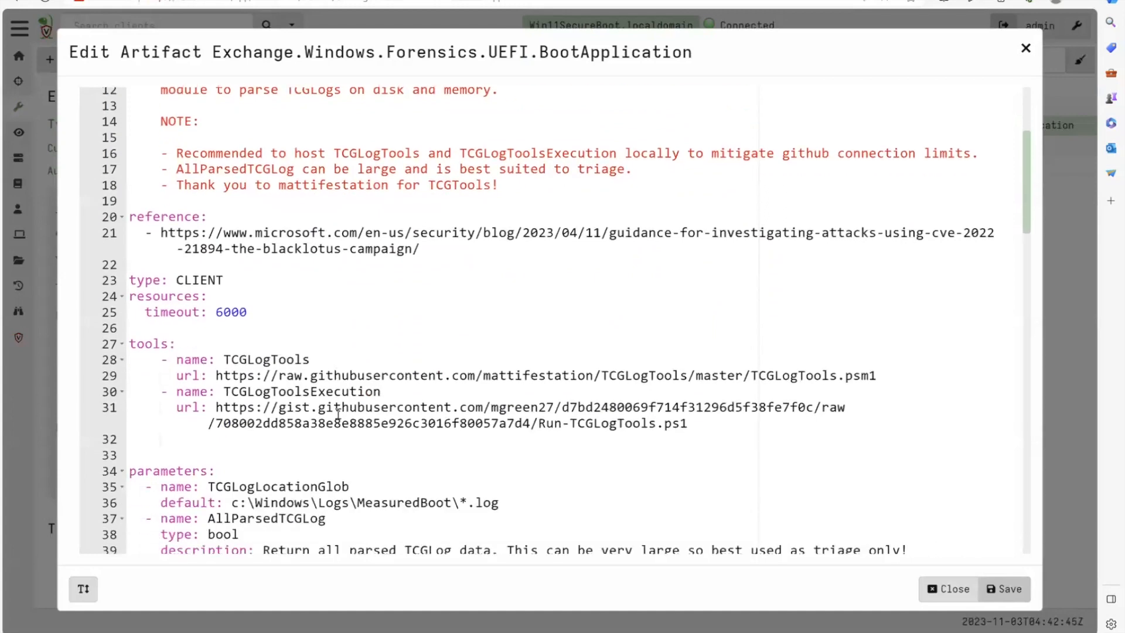
# - Examine the tools section of the BootApplication artifact definition, highlighting the TCGLogTools name, its source URL and the TCGLogToolsExecution entry
pyautogui.scroll(-3, 338, 413)
pyautogui.doubleClick(273, 270)
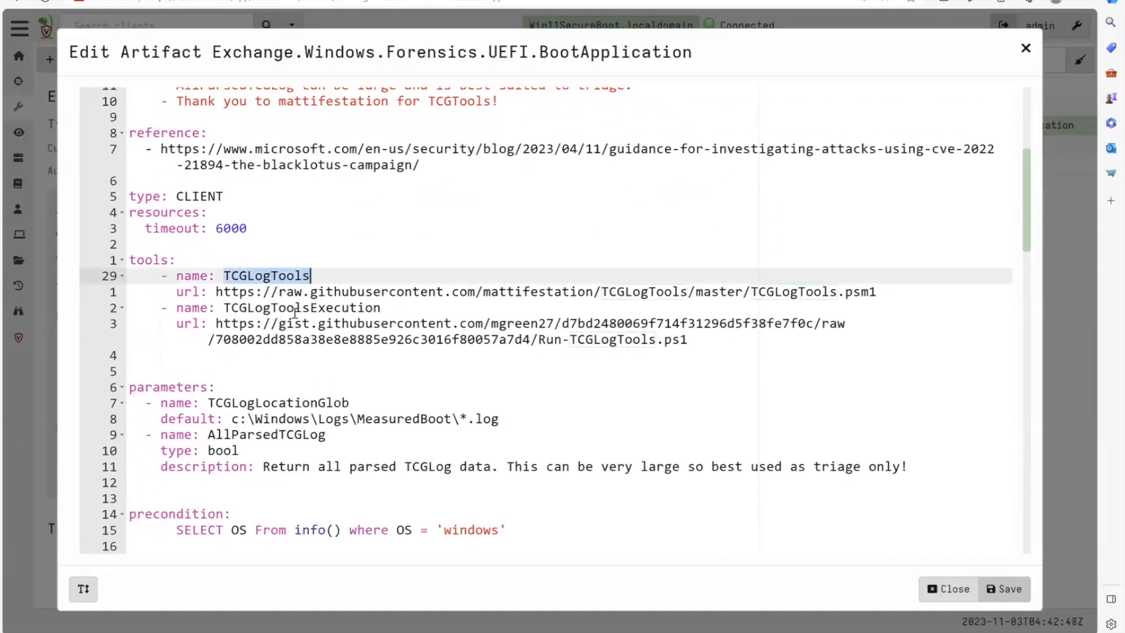
pyautogui.click(895, 291)
pyautogui.moveTo(877, 291); pyautogui.dragTo(219, 293)
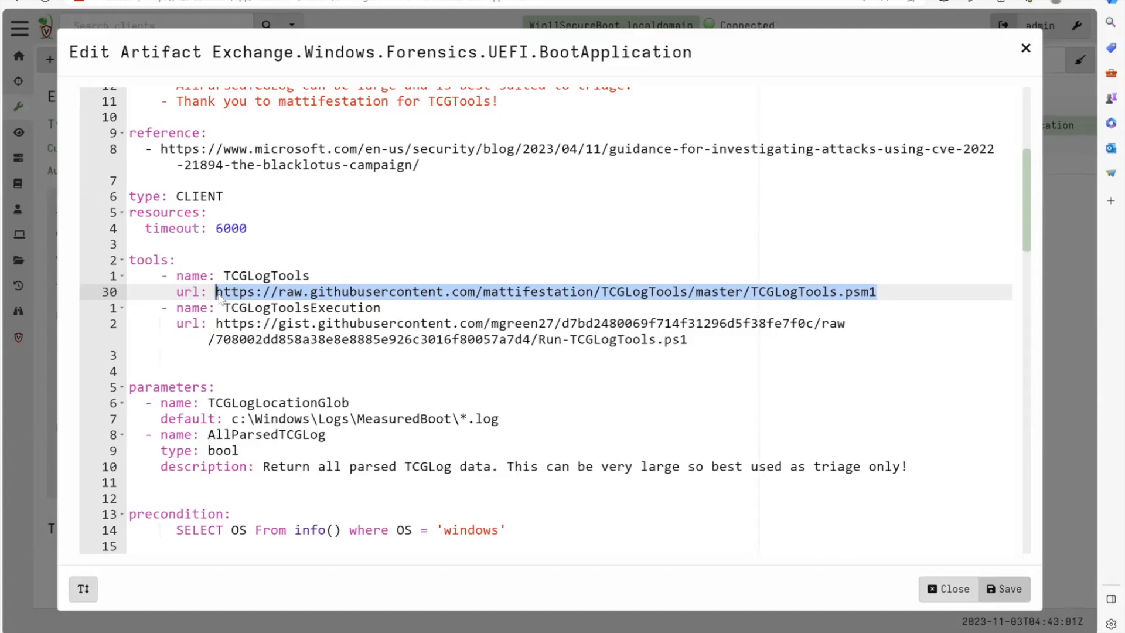
pyautogui.doubleClick(252, 308)
# - Copy the TCGLogToolsExecution URL for Run-TCGLogTools.ps1 and open it in a new browser page
pyautogui.moveTo(709, 342); pyautogui.dragTo(216, 327)
pyautogui.hotkey('ctrl', 'c')
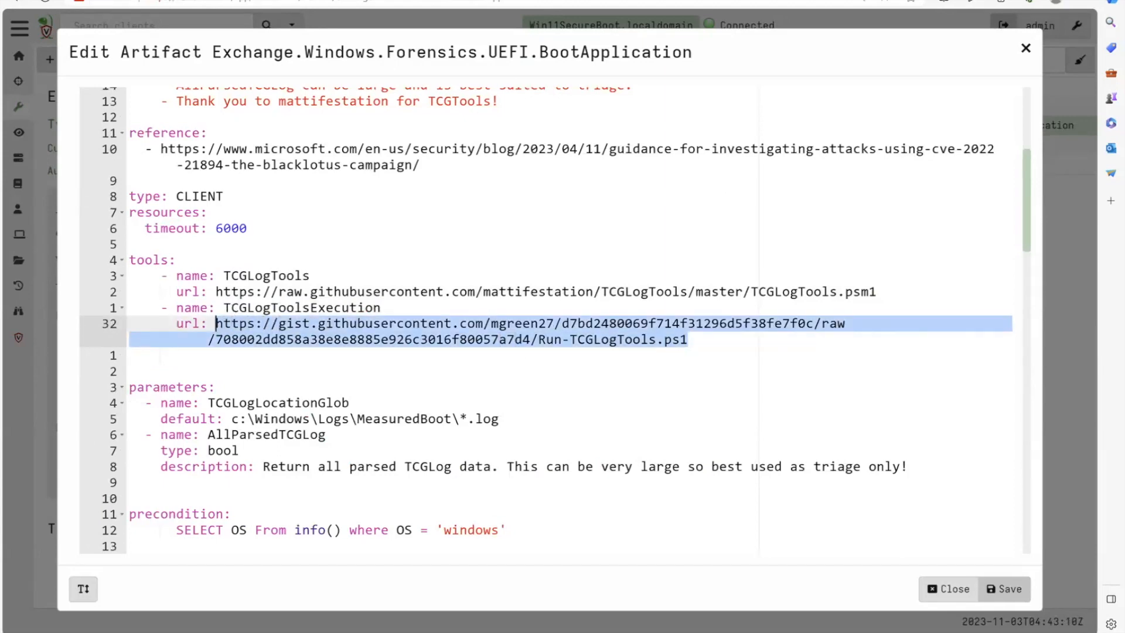
pyautogui.hotkey('ctrl', 't')
pyautogui.hotkey('ctrl', 'v')
pyautogui.press('Return')
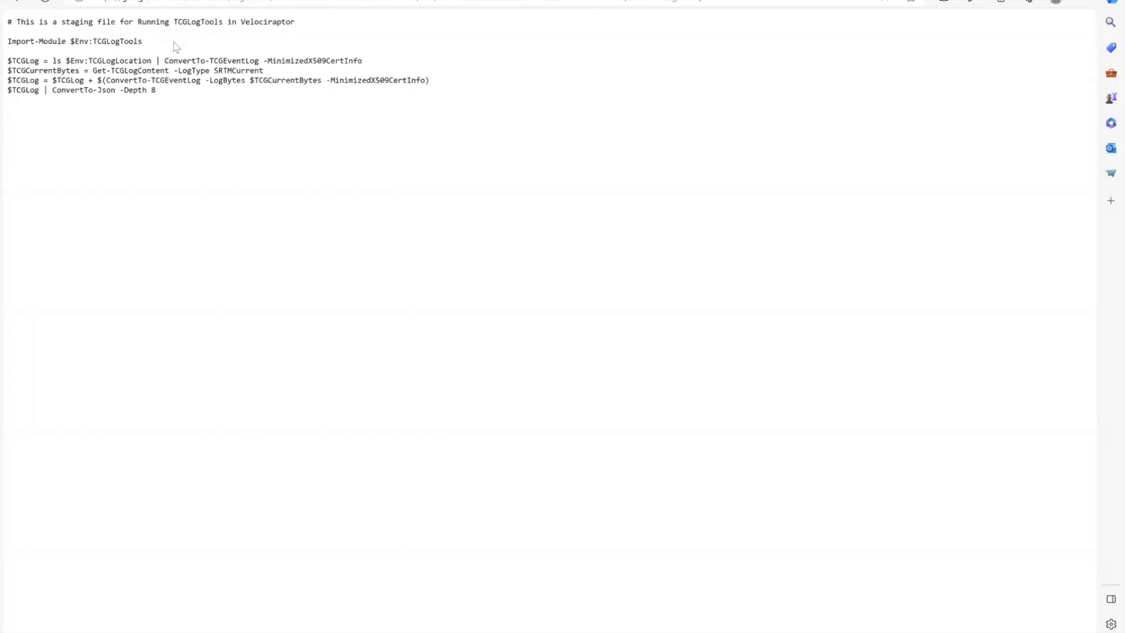
# - Read the staging script's module import, log conversion and JSON output lines, highlighting MinimizedX509CertInfo, and return to the artifact definition
pyautogui.moveTo(144, 42); pyautogui.dragTo(6, 45)
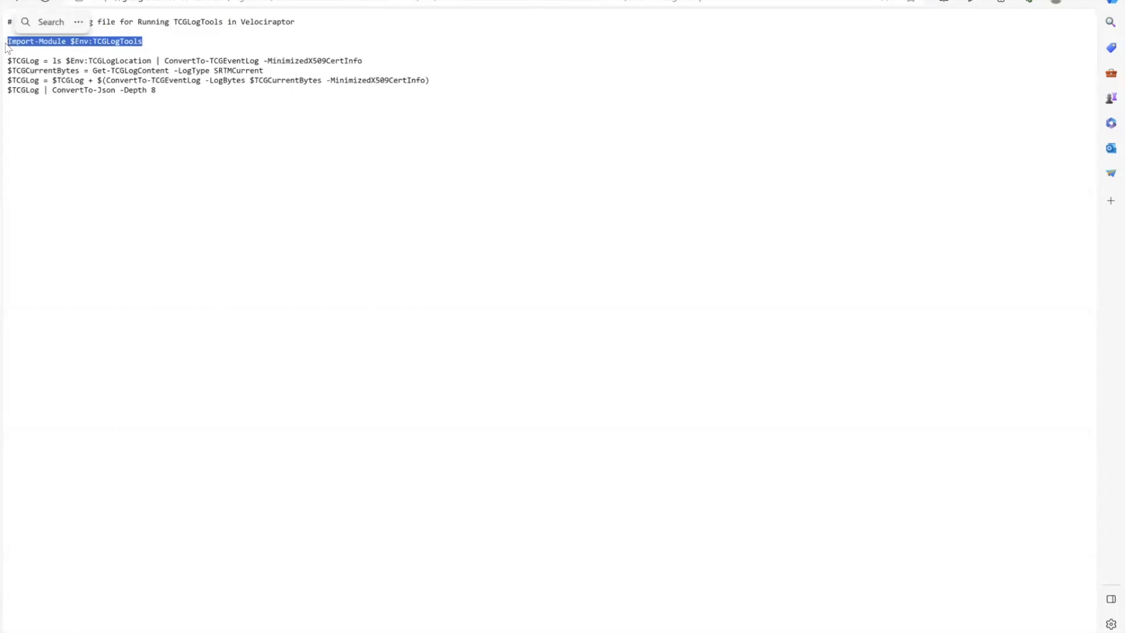
pyautogui.moveTo(219, 97); pyautogui.dragTo(216, 47)
pyautogui.click(246, 111)
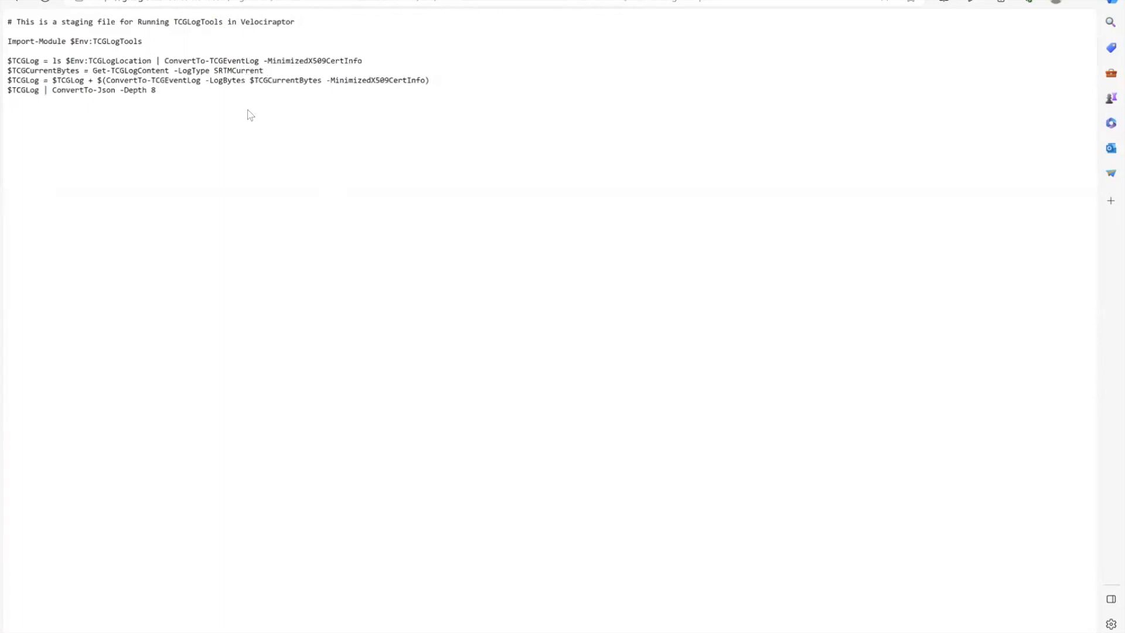
pyautogui.doubleClick(342, 61)
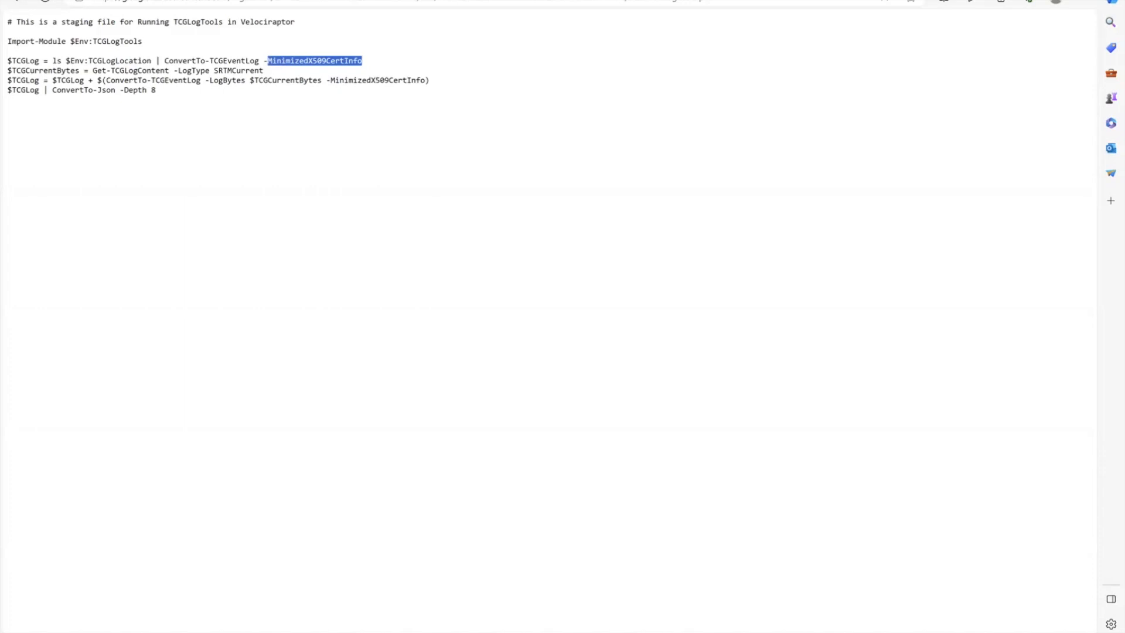
pyautogui.moveTo(197, 91); pyautogui.dragTo(21, 82)
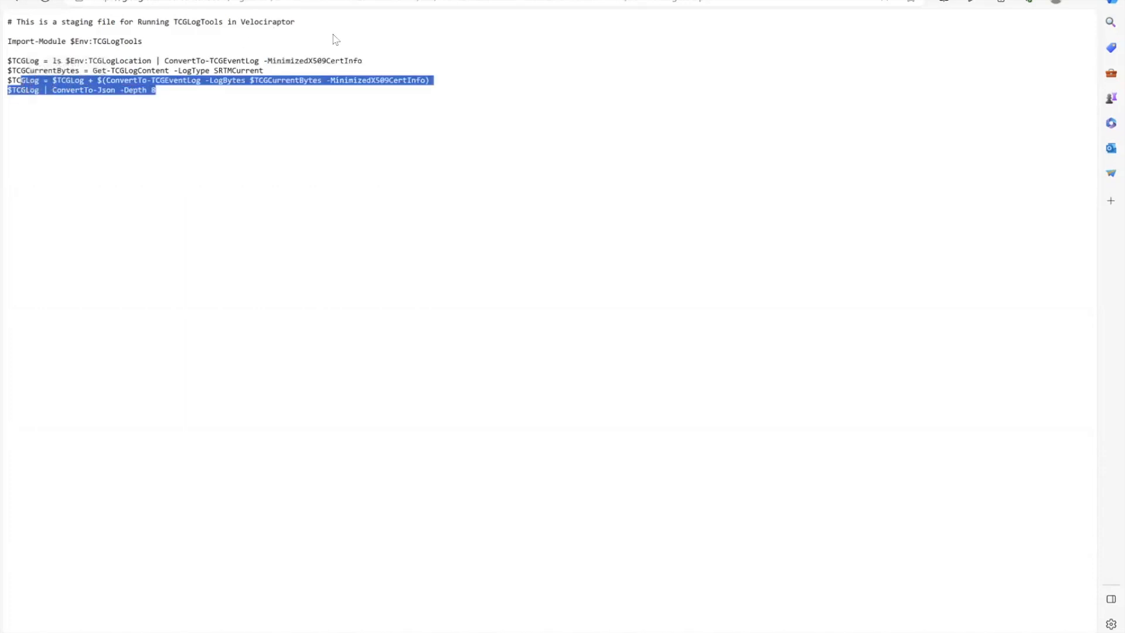
pyautogui.hotkey('ctrl', 'shift', 'Tab')
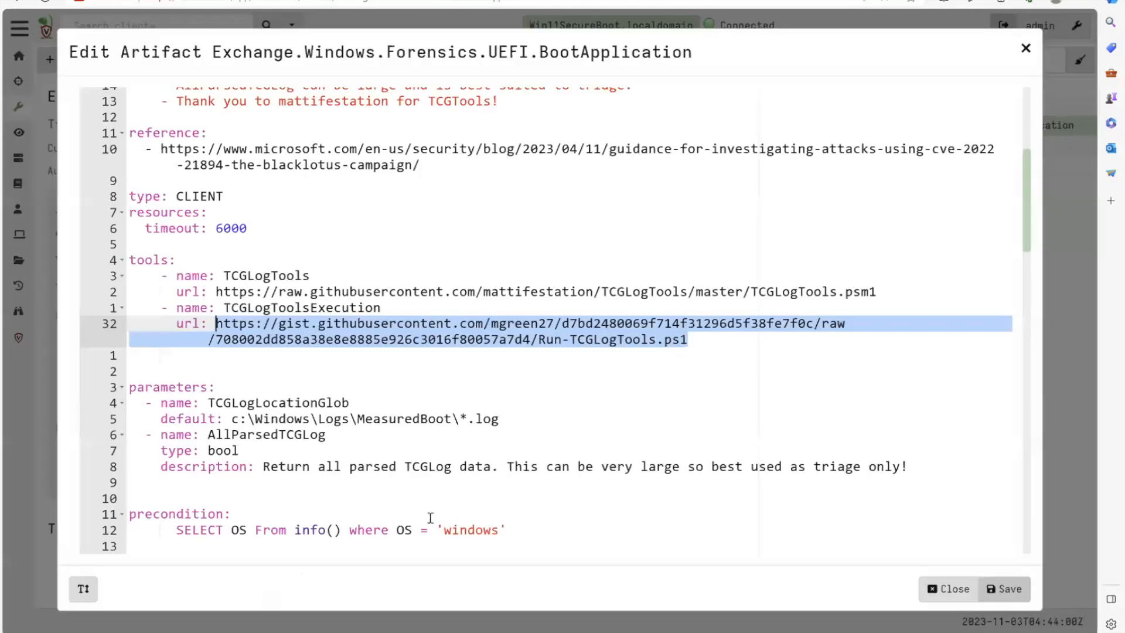
# - Examine the artifact's query for fetching both tools and running PowerShell, and highlight the execve length argument
pyautogui.scroll(-3, 431, 516)
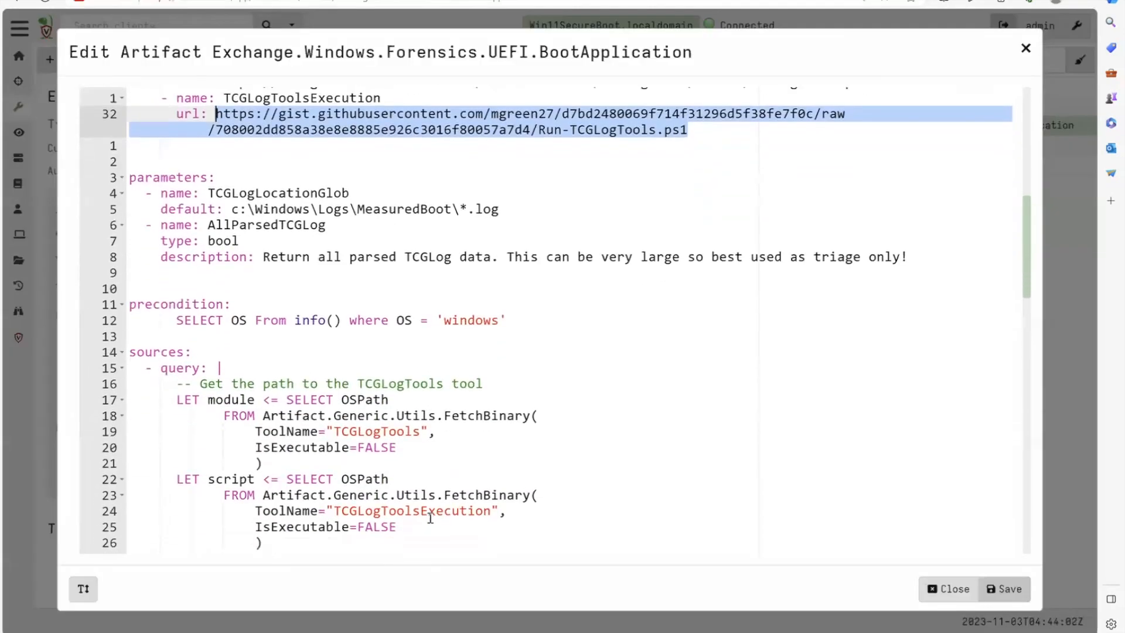
pyautogui.scroll(-2, 430, 518)
pyautogui.scroll(-2, 430, 518)
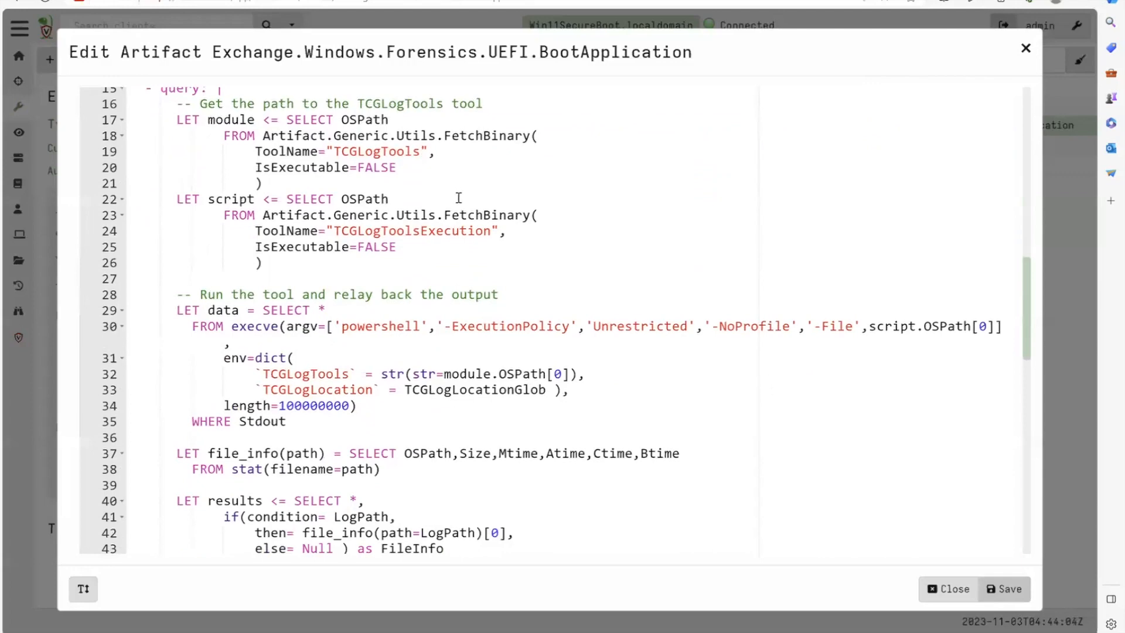
pyautogui.scroll(-2, 484, 415)
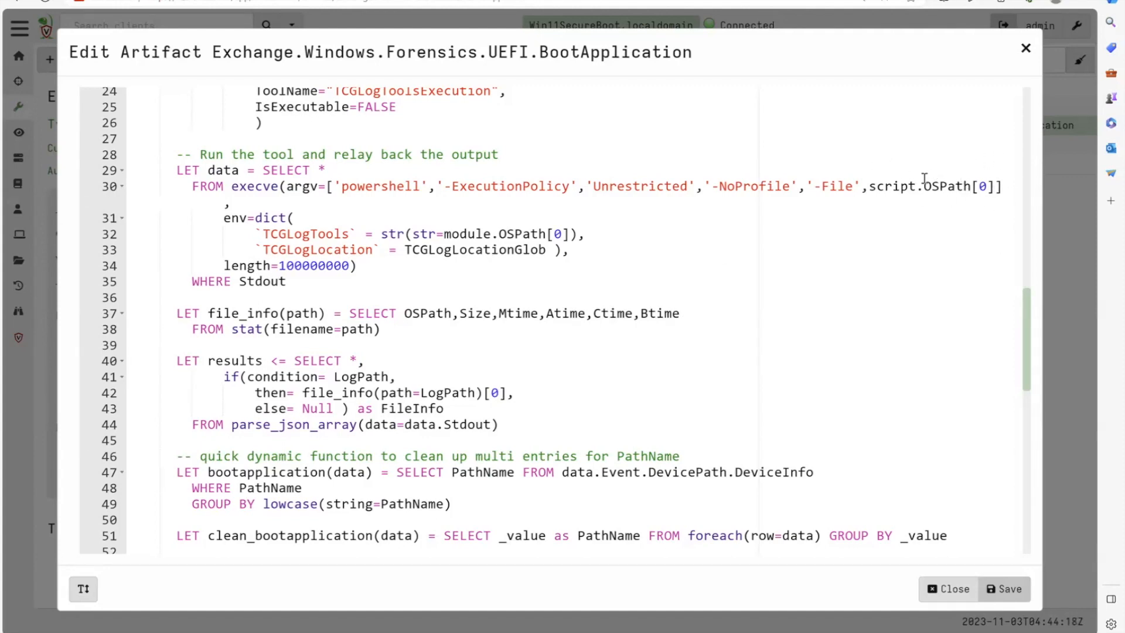
pyautogui.scroll(-4, 924, 179)
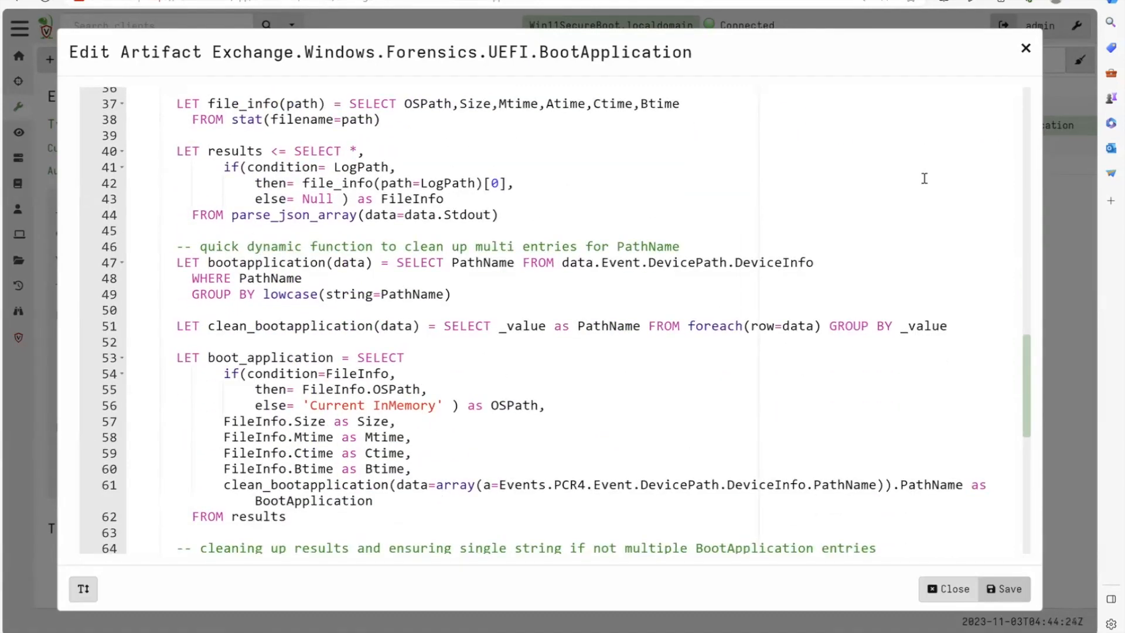
pyautogui.scroll(4, 924, 178)
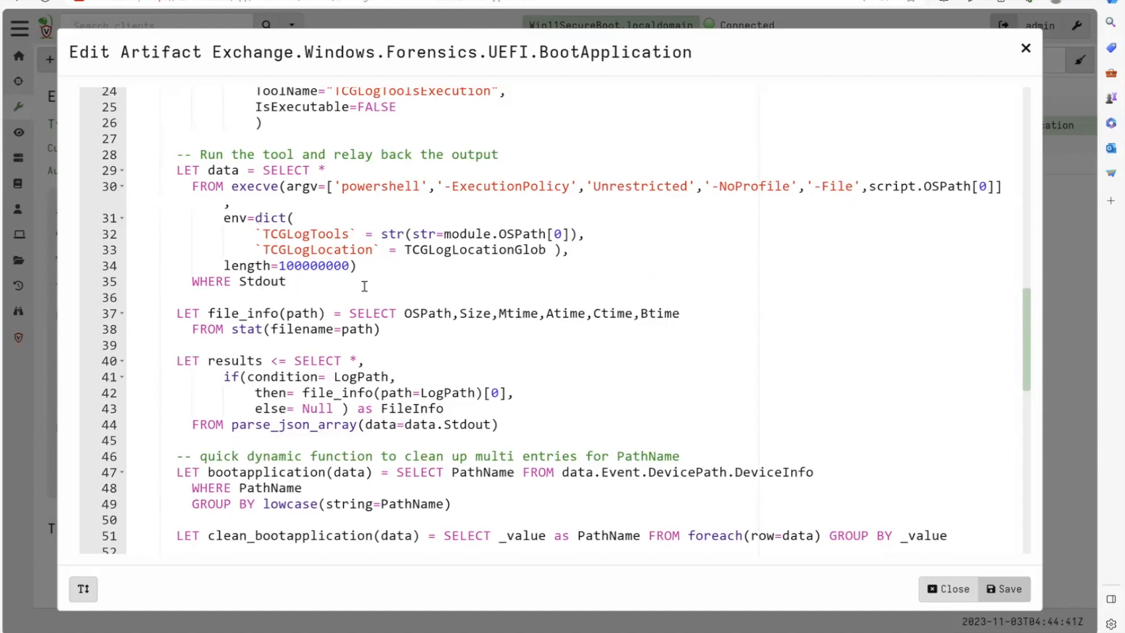
pyautogui.moveTo(371, 264); pyautogui.dragTo(224, 266)
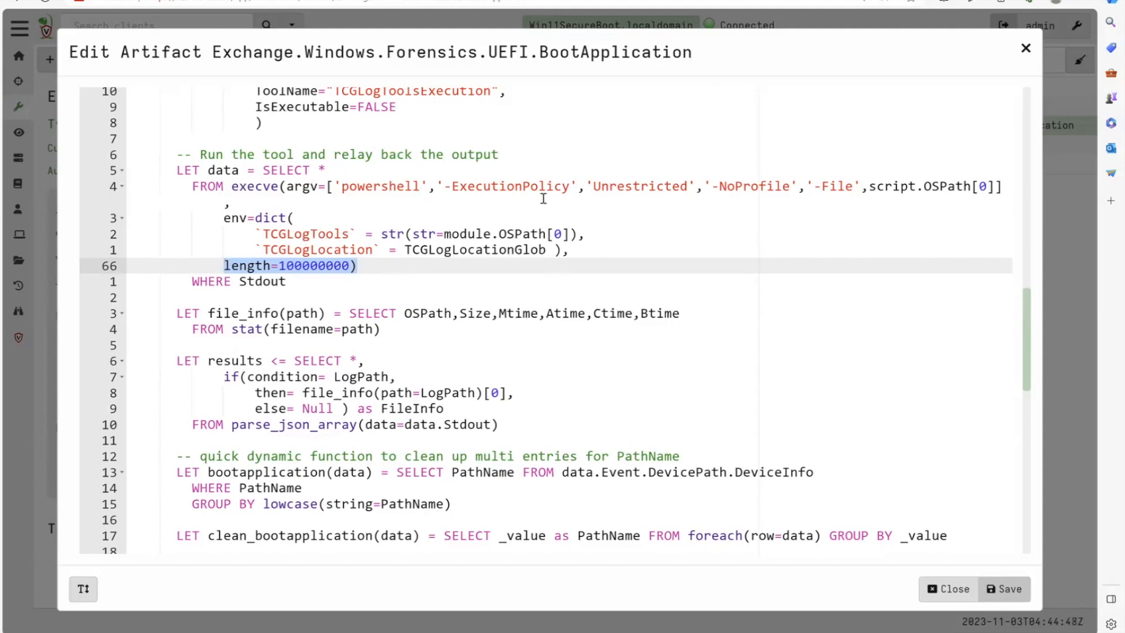
# - Review the boot application result queries, notebook template and AllParsed source, and close the artifact editor without saving
pyautogui.scroll(-3, 474, 393)
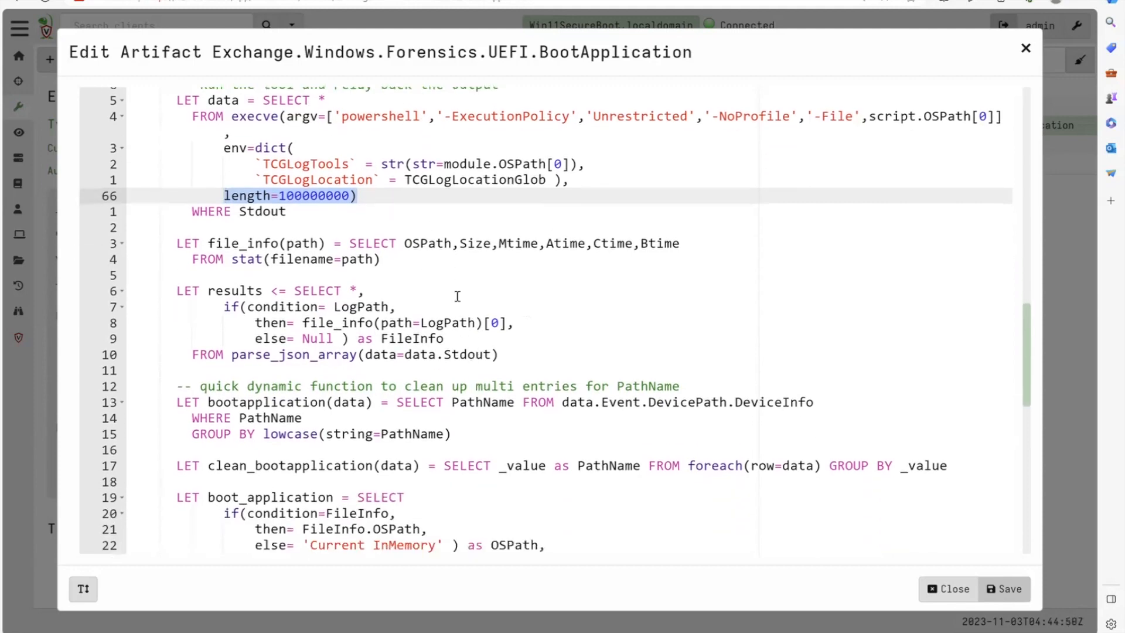
pyautogui.scroll(-3, 449, 270)
pyautogui.scroll(-5, 448, 270)
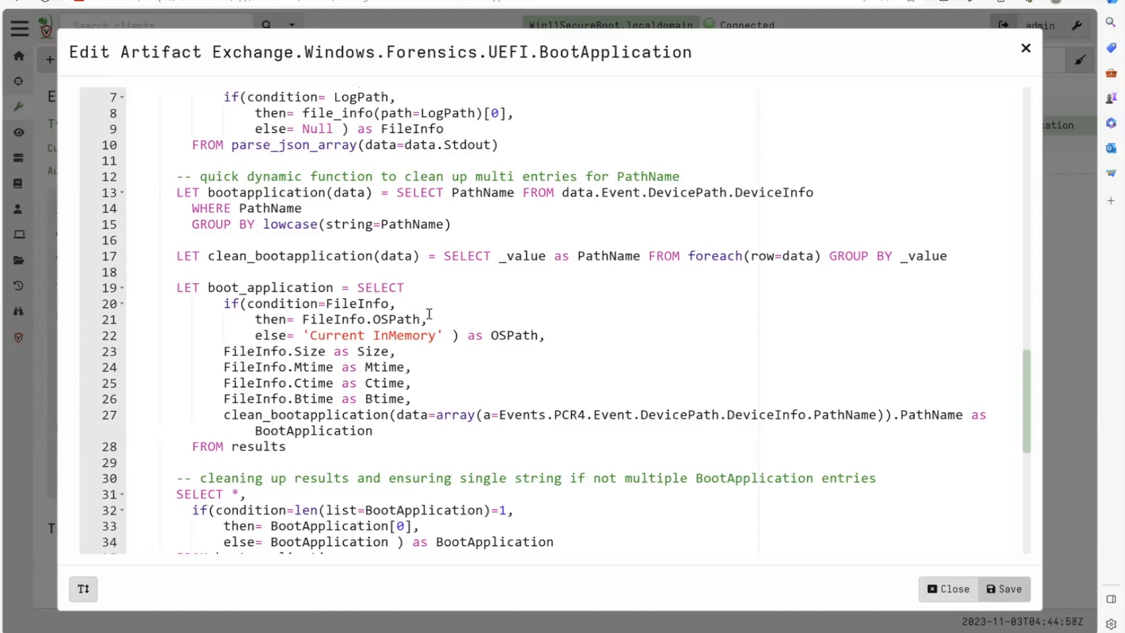
pyautogui.scroll(-6, 632, 447)
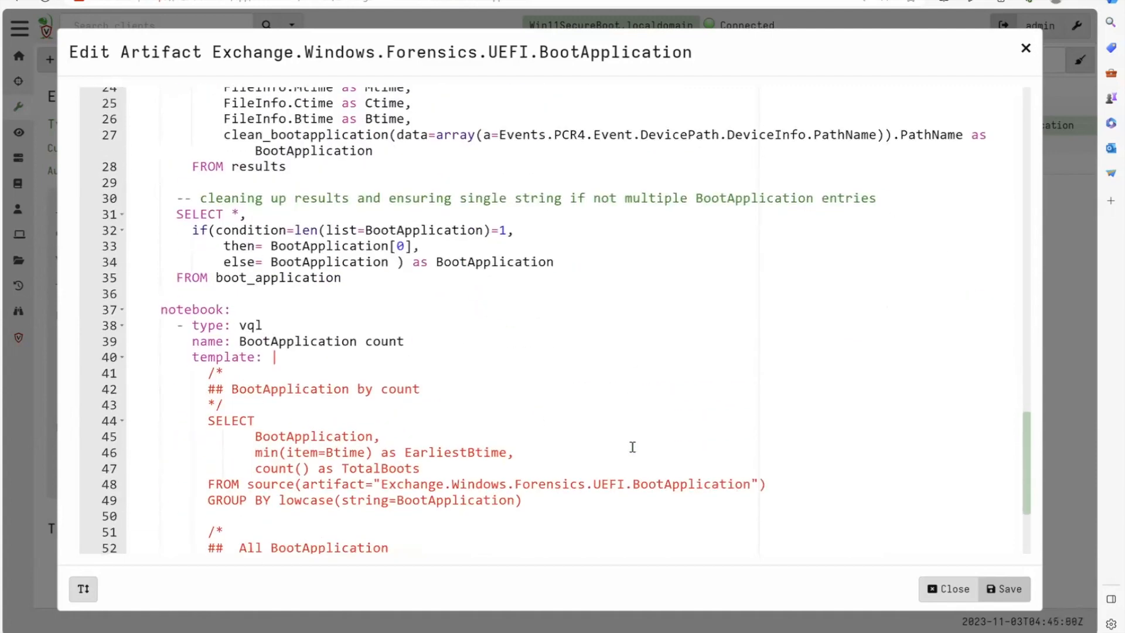
pyautogui.scroll(-2, 633, 447)
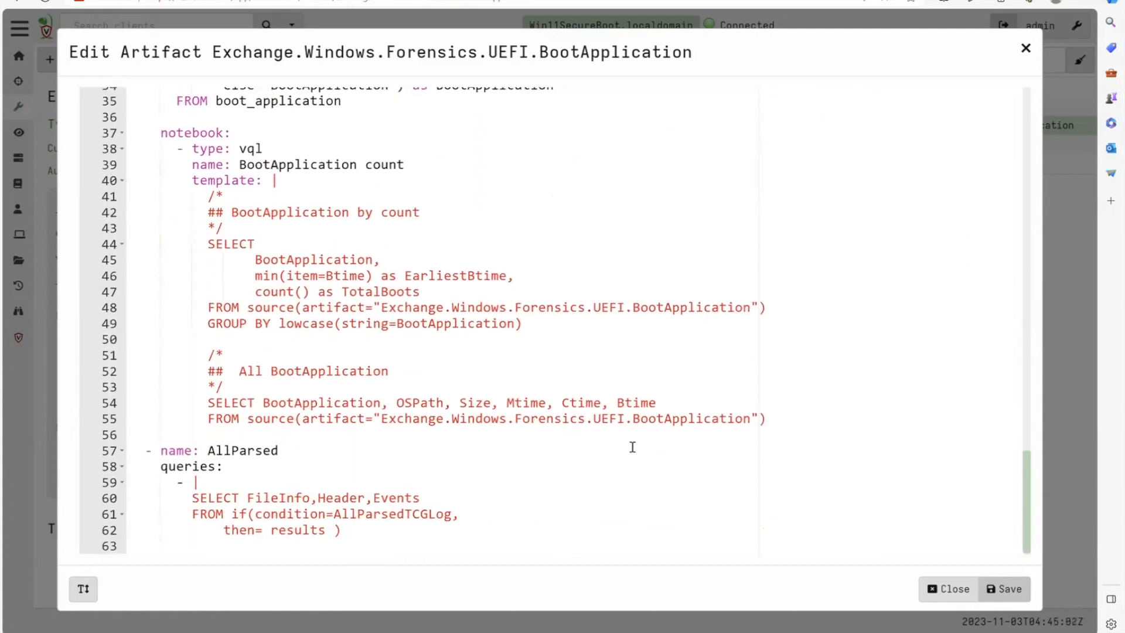
pyautogui.scroll(15, 632, 448)
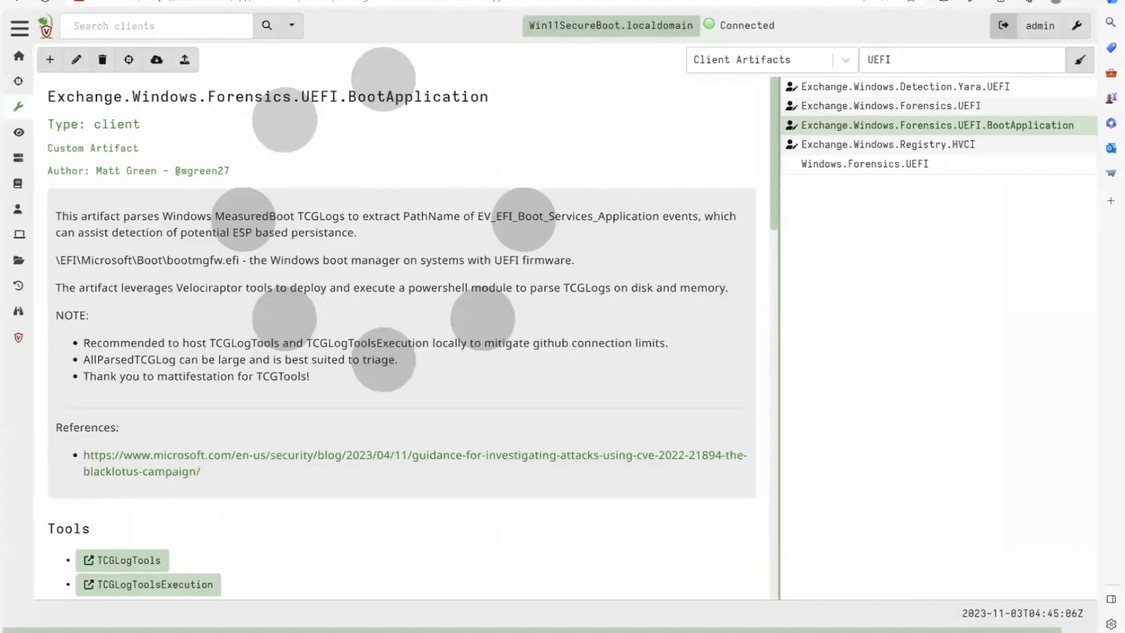
pyautogui.click(1026, 48)
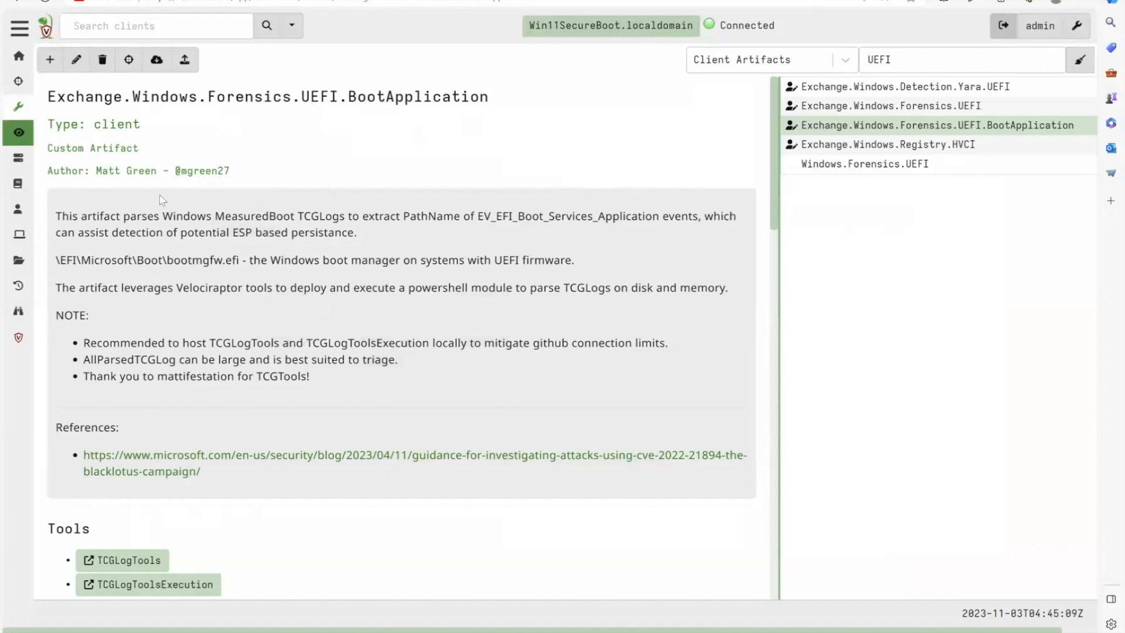
# - Start a new collection on the Win11SecureBoot client, search for UEFI and select Exchange.Windows.Forensics.UEFI.BootApplication
pyautogui.click(563, 26)
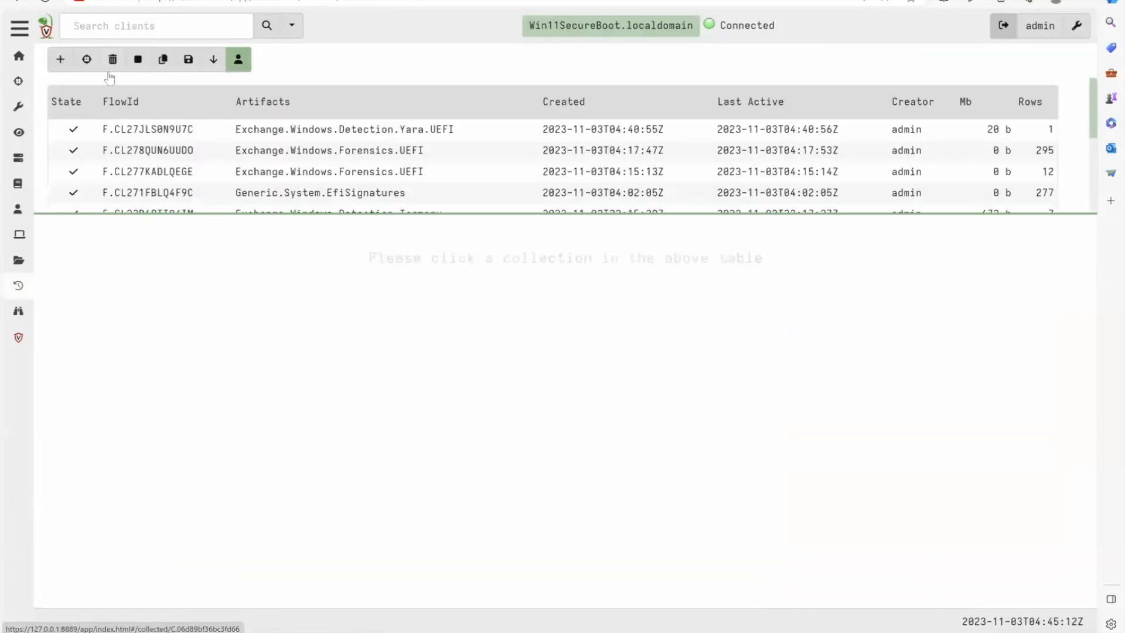
pyautogui.click(60, 61)
pyautogui.write('UEFI')
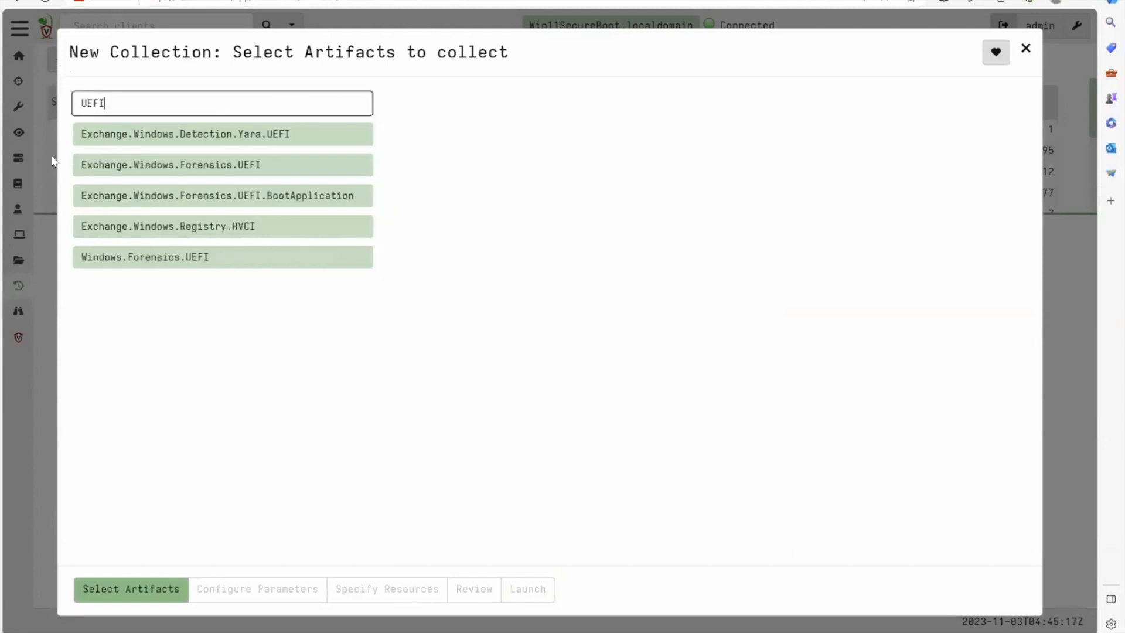
pyautogui.click(236, 199)
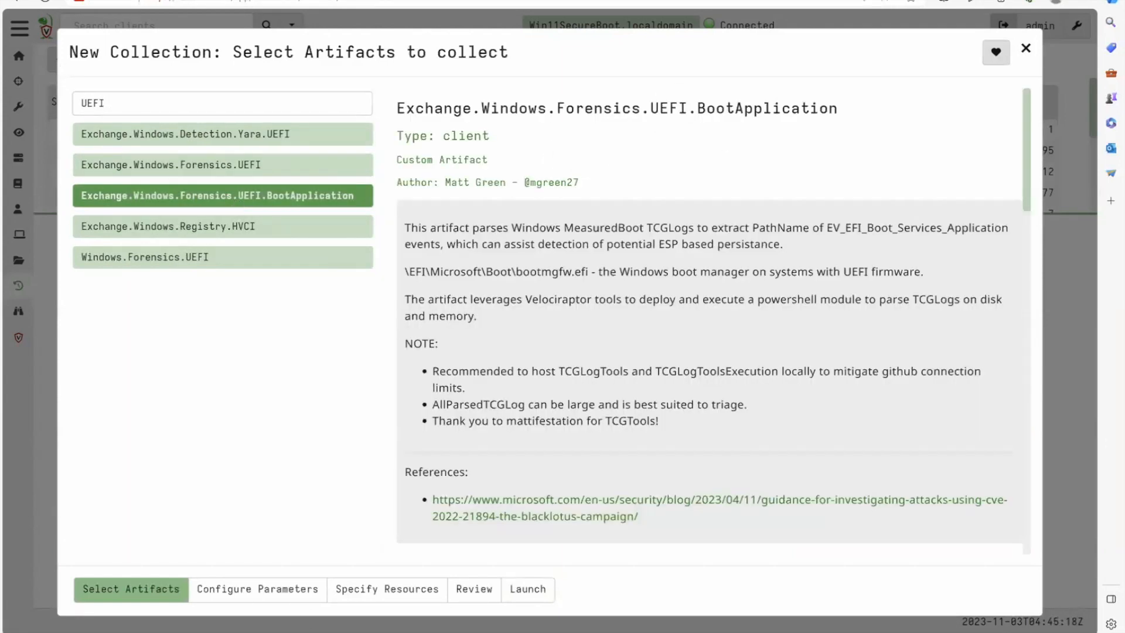
# - Enable AllParsedTCGLog, check the default MeasuredBoot log path in TCGLogLocationGlob, and launch the collection
pyautogui.click(273, 590)
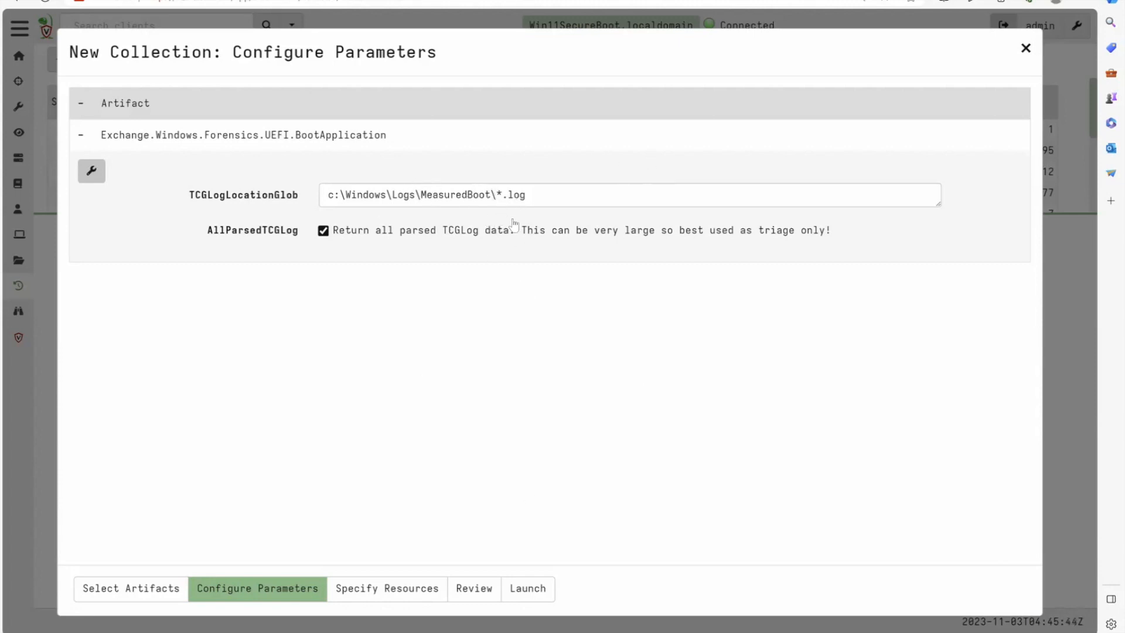
pyautogui.click(549, 201)
pyautogui.moveTo(549, 201); pyautogui.dragTo(456, 196)
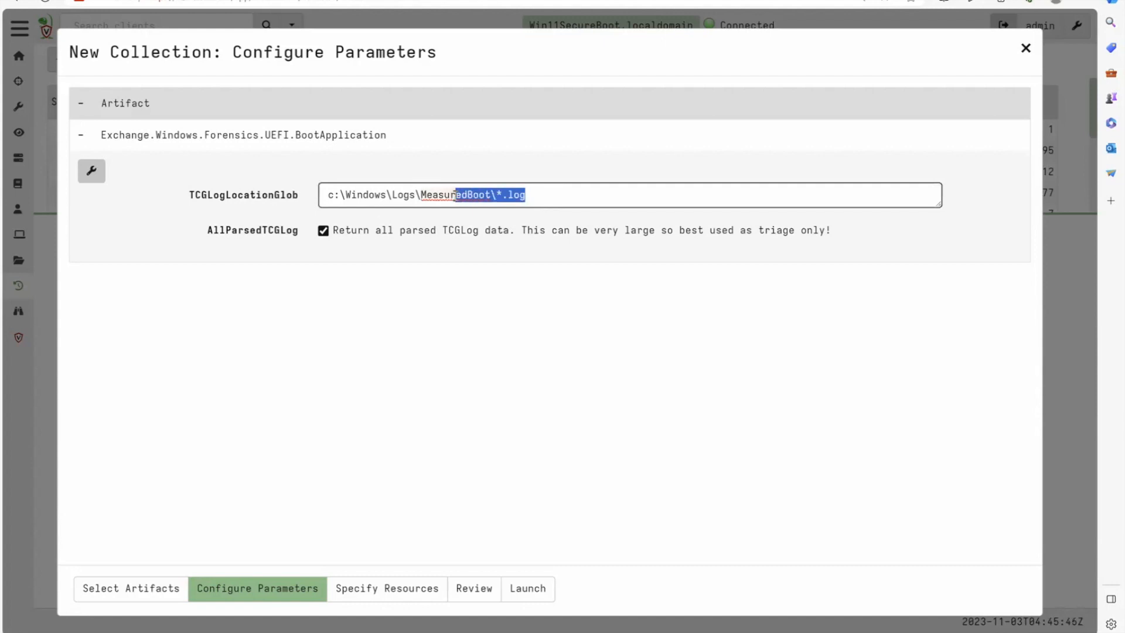
pyautogui.click(533, 588)
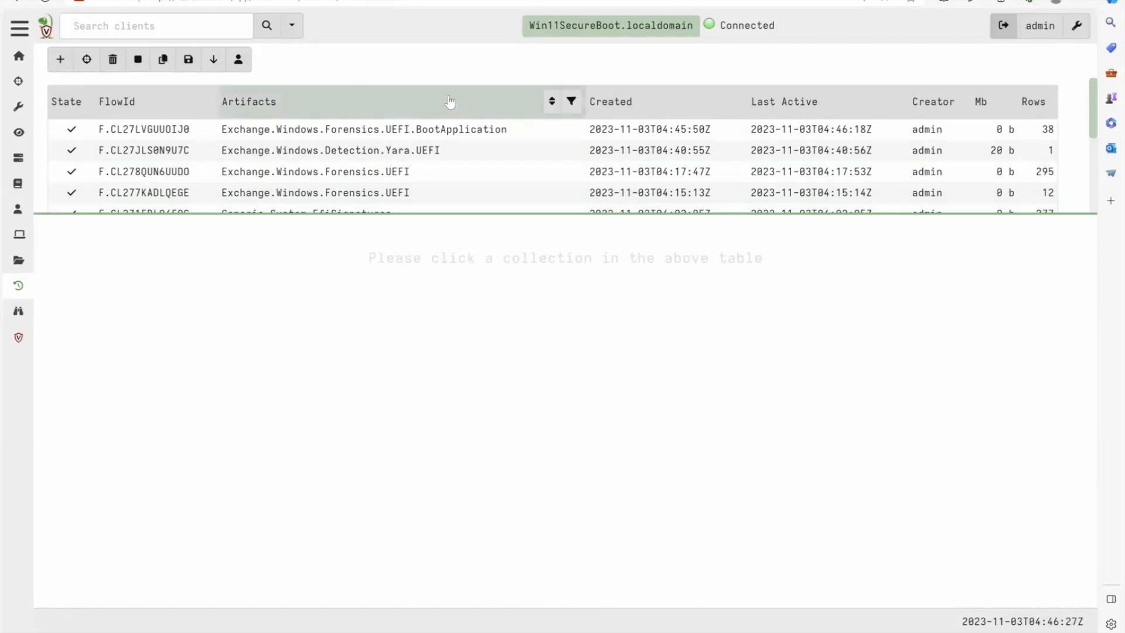
# - Open the finished BootApplication collection, view its notebook, and read through the artifact's details before closing them
pyautogui.click(392, 130)
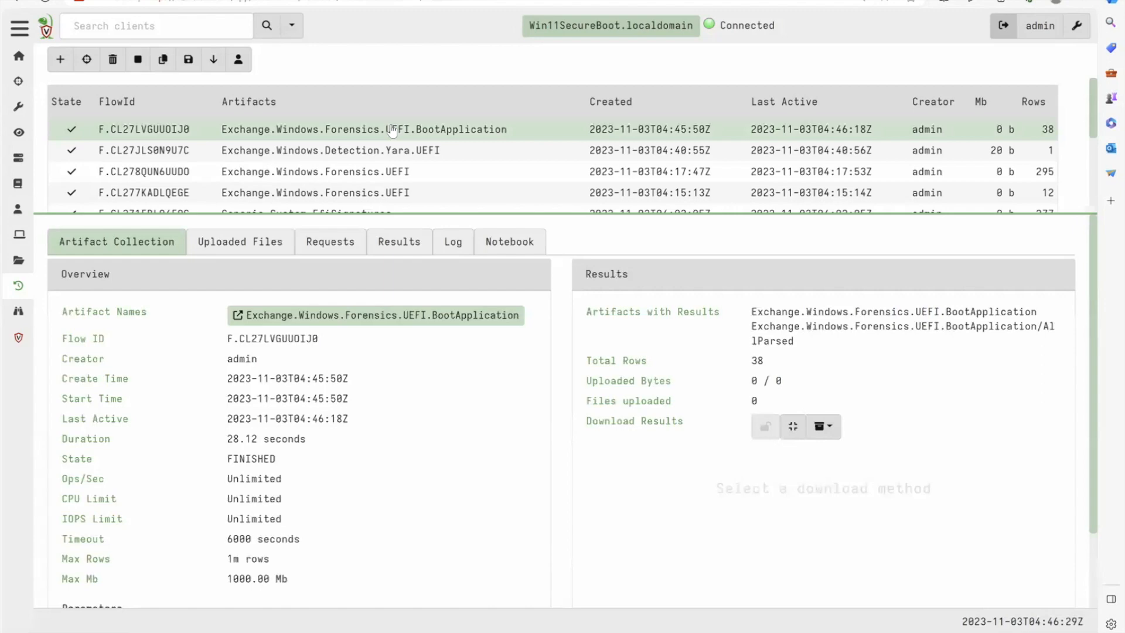
pyautogui.click(489, 243)
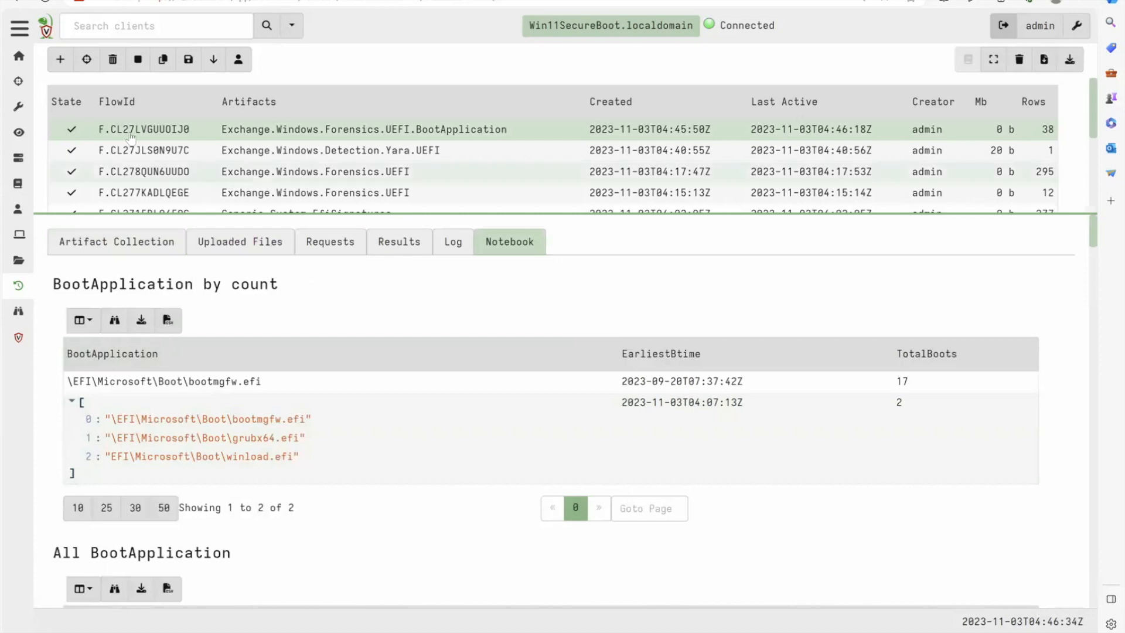
pyautogui.click(109, 244)
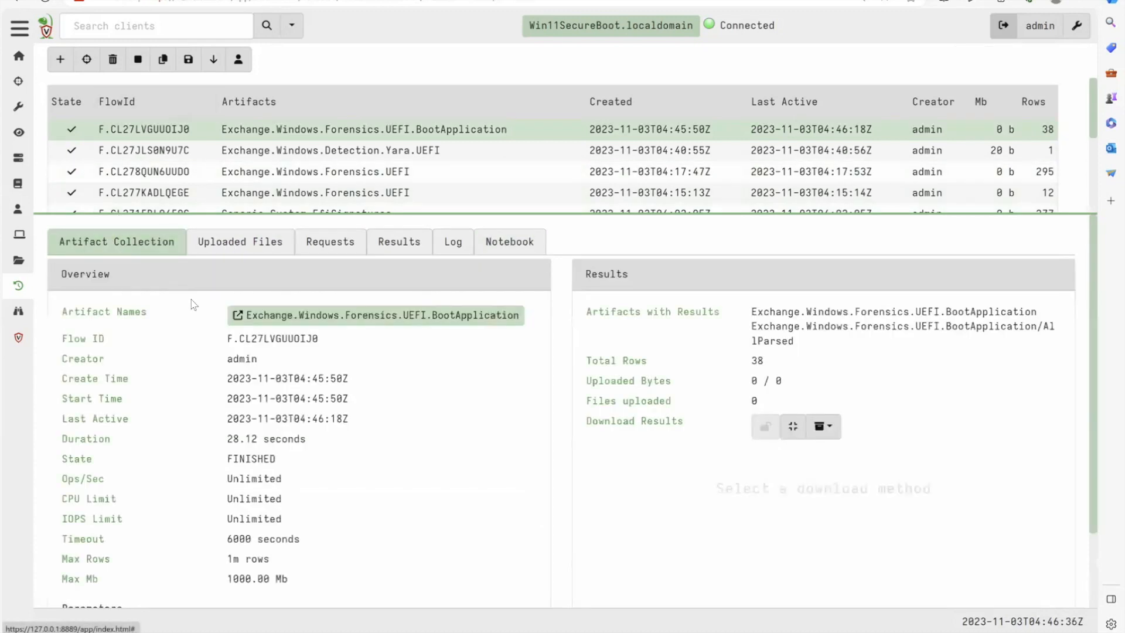
pyautogui.click(256, 323)
pyautogui.scroll(-10, 317, 510)
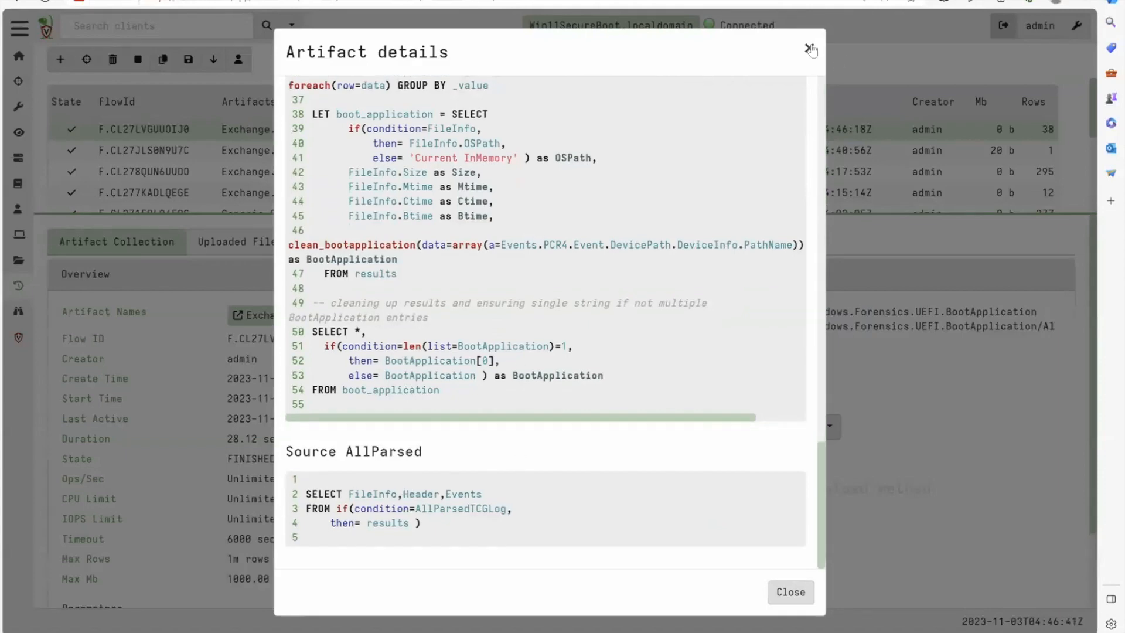
pyautogui.click(809, 48)
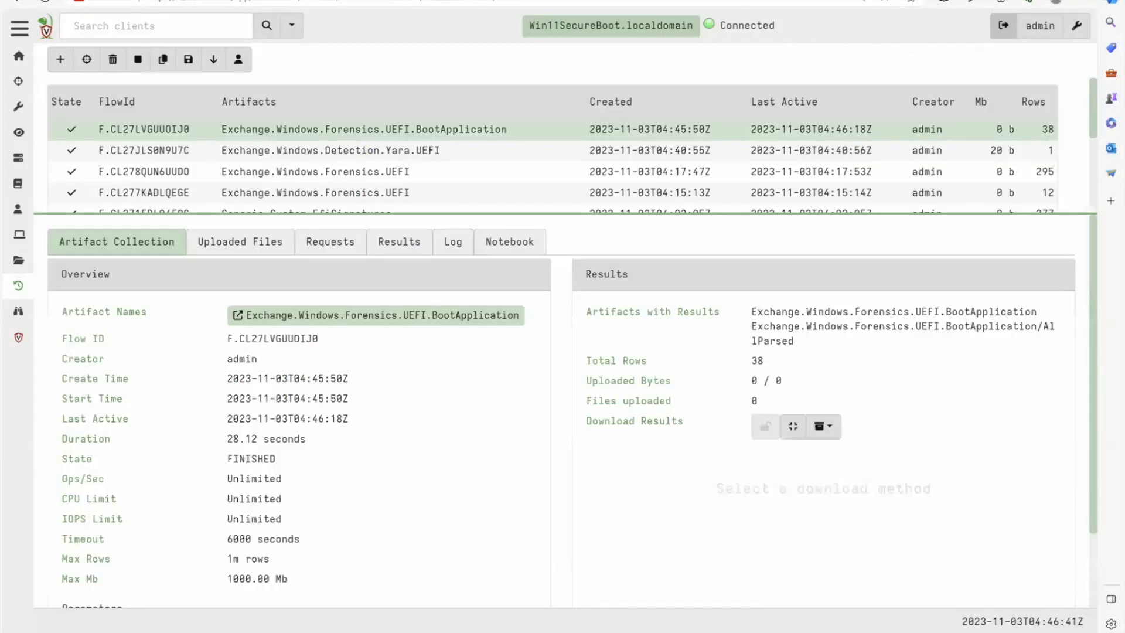
# - Search the client artifacts for Bootapplic and open Exchange.Windows.Forensics.UEFI.BootApplication for editing
pyautogui.click(20, 107)
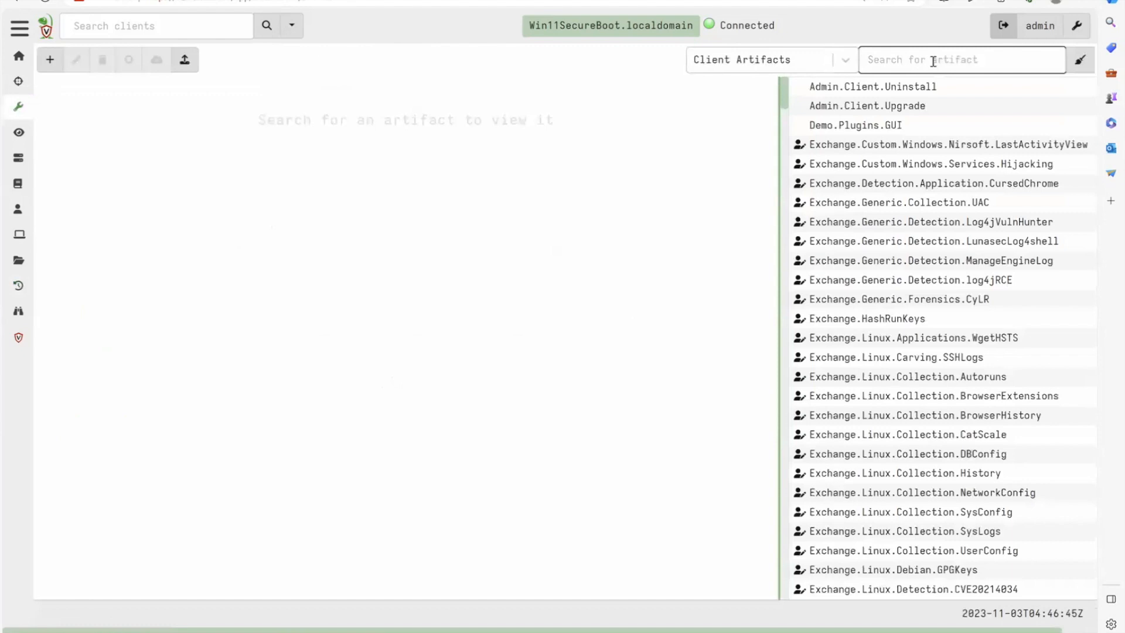
pyautogui.write('Bootapplic')
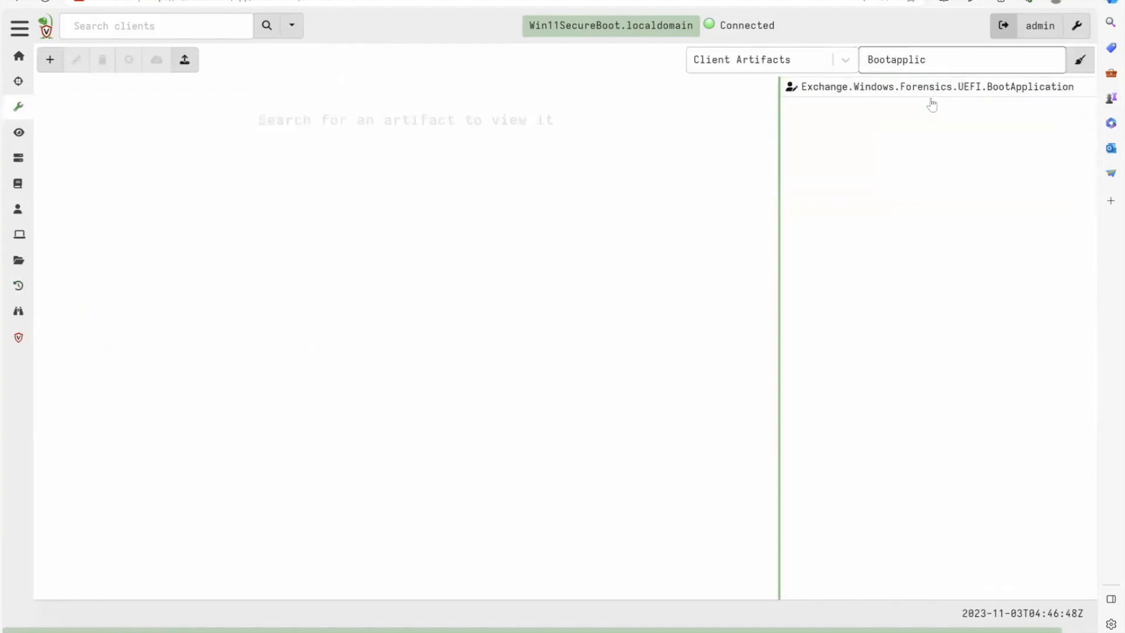
pyautogui.click(883, 87)
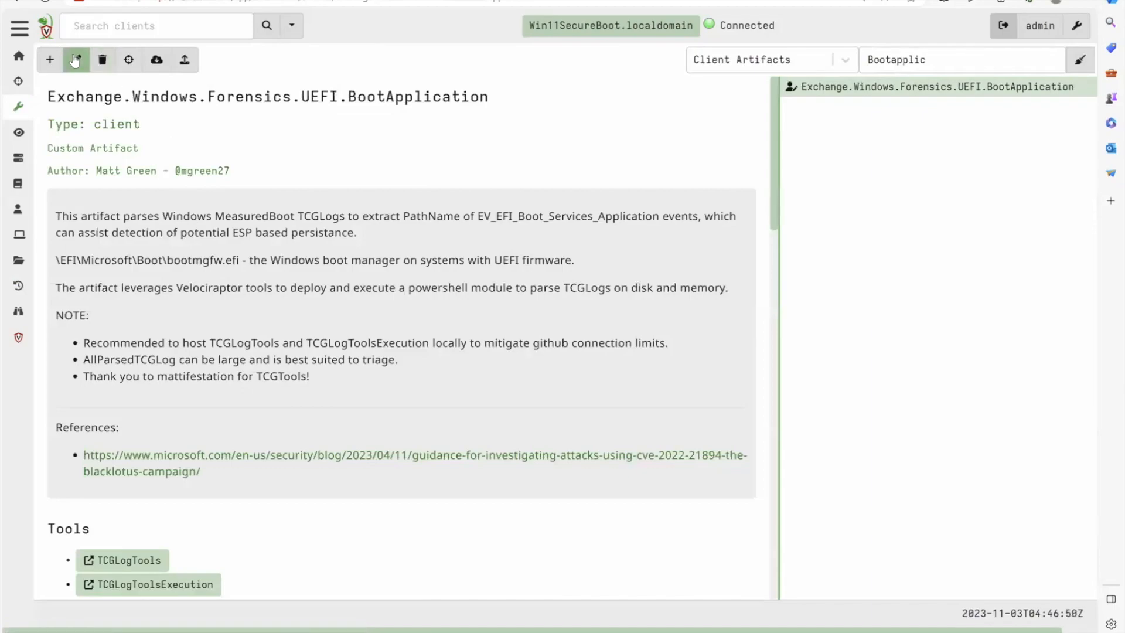
pyautogui.click(76, 59)
# - Review the artifact's boot application queries, BootApplication count notebook template and AllParsed source, and close the editor without saving
pyautogui.scroll(-15, 258, 472)
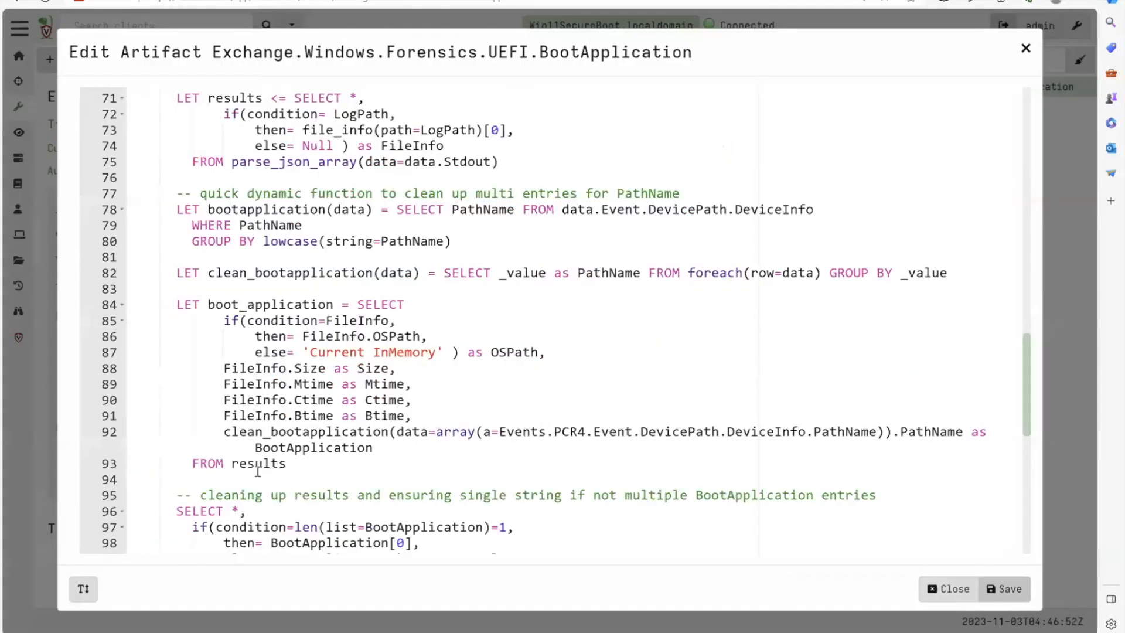
pyautogui.scroll(-6, 258, 471)
pyautogui.scroll(2, 258, 472)
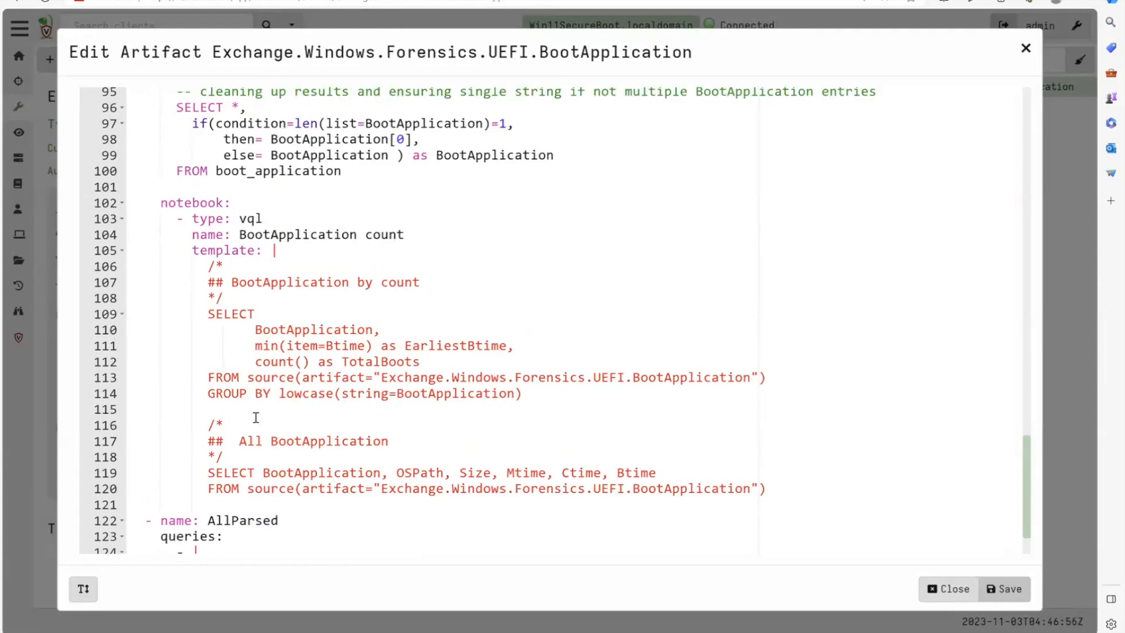
pyautogui.scroll(-2, 258, 333)
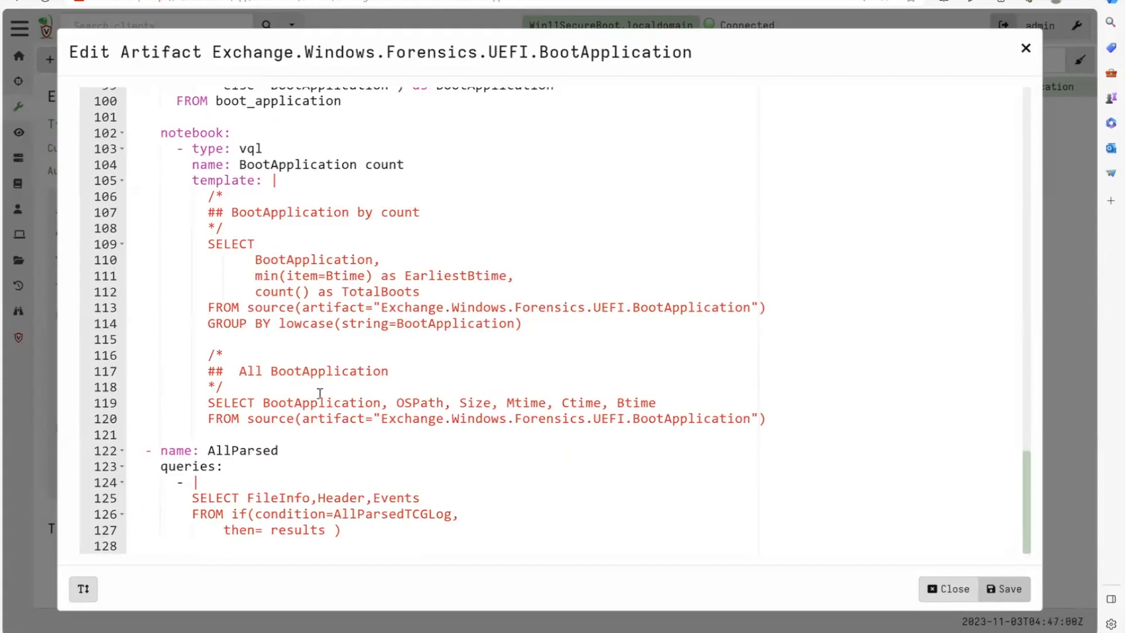
pyautogui.scroll(5, 323, 236)
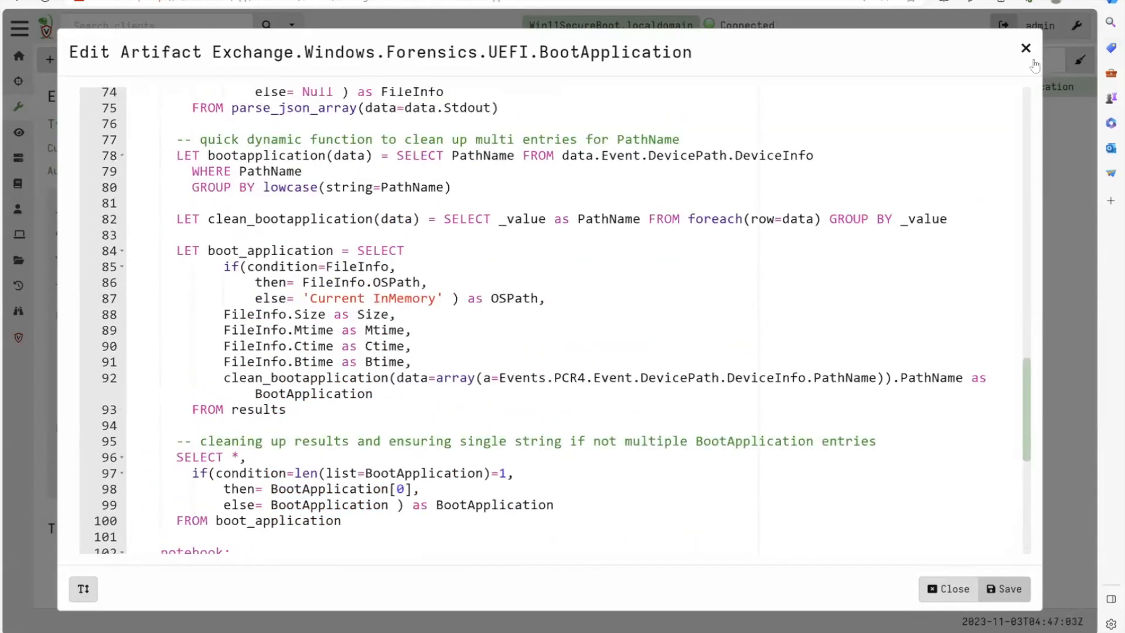
pyautogui.click(1025, 48)
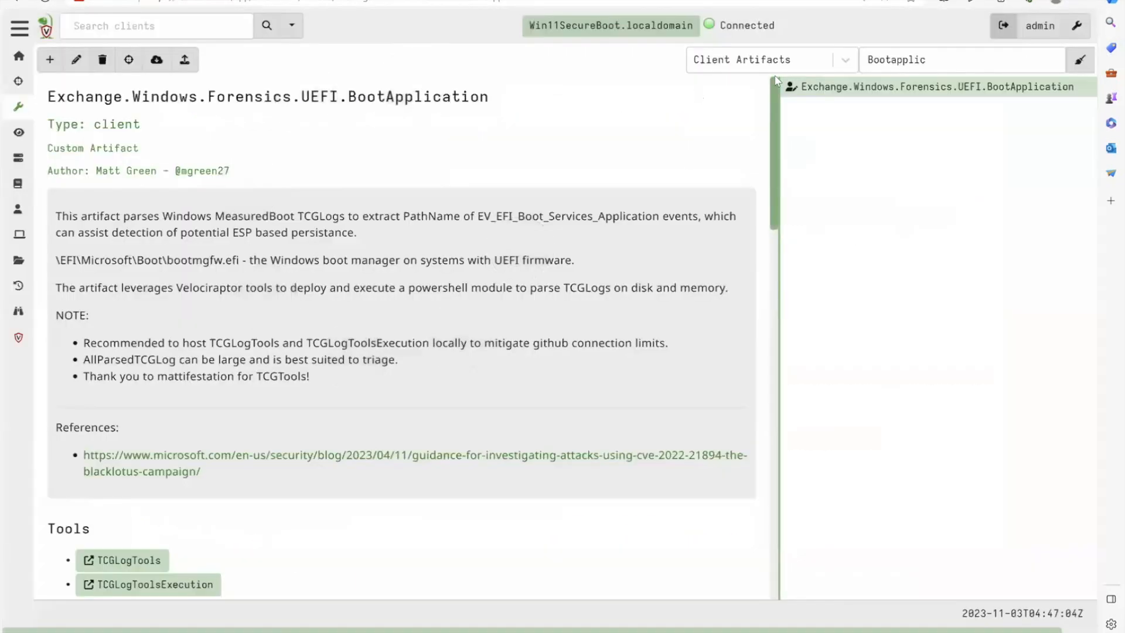
# - Return to the Win11SecureBoot client's collections and review the result rows of the BootApplication collection
pyautogui.click(610, 25)
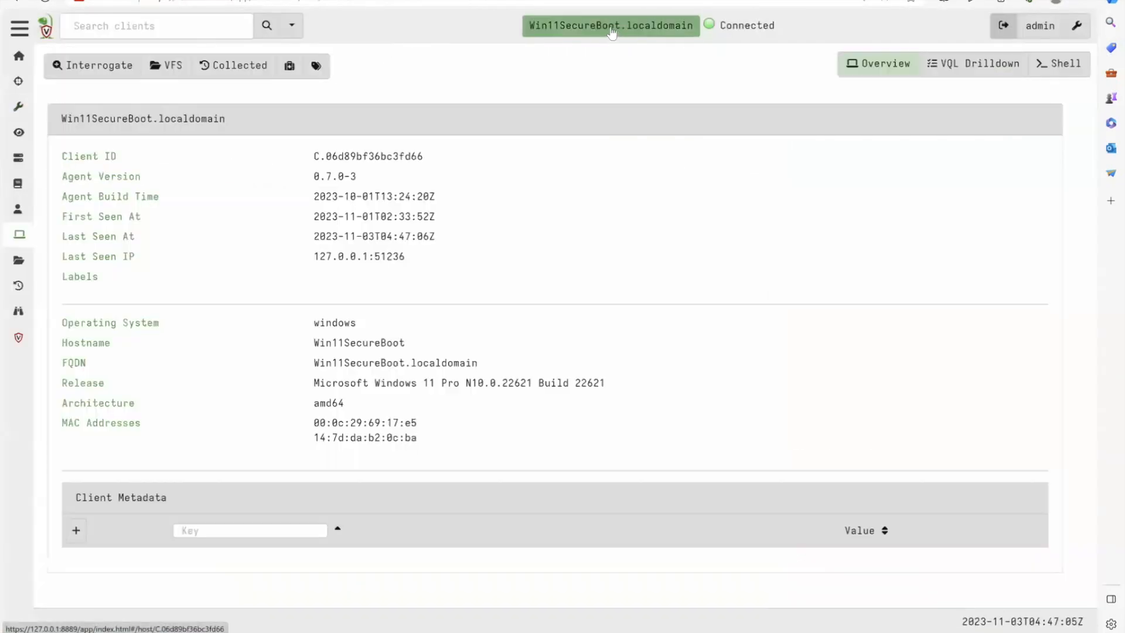
pyautogui.click(228, 65)
pyautogui.click(334, 133)
pyautogui.click(400, 242)
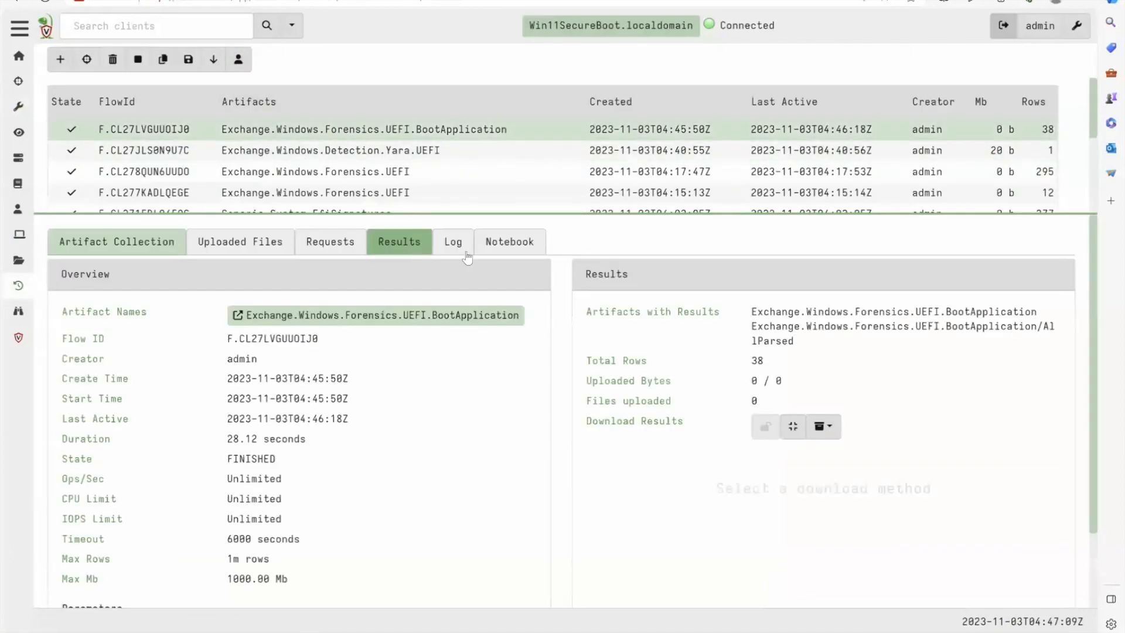
pyautogui.scroll(-1, 365, 441)
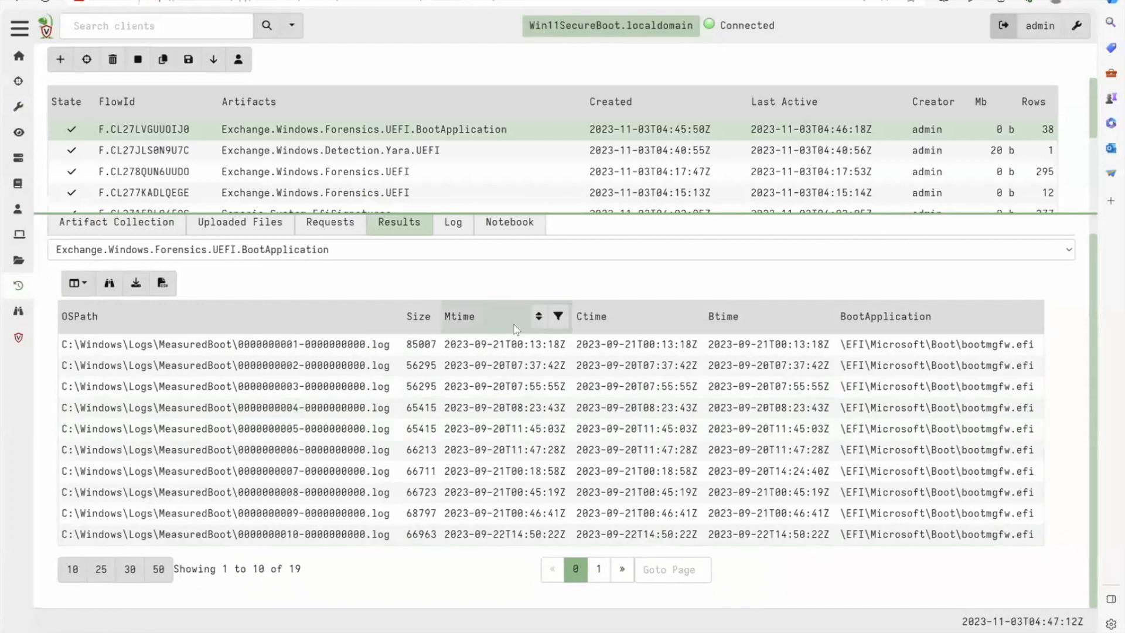
pyautogui.scroll(1, 492, 258)
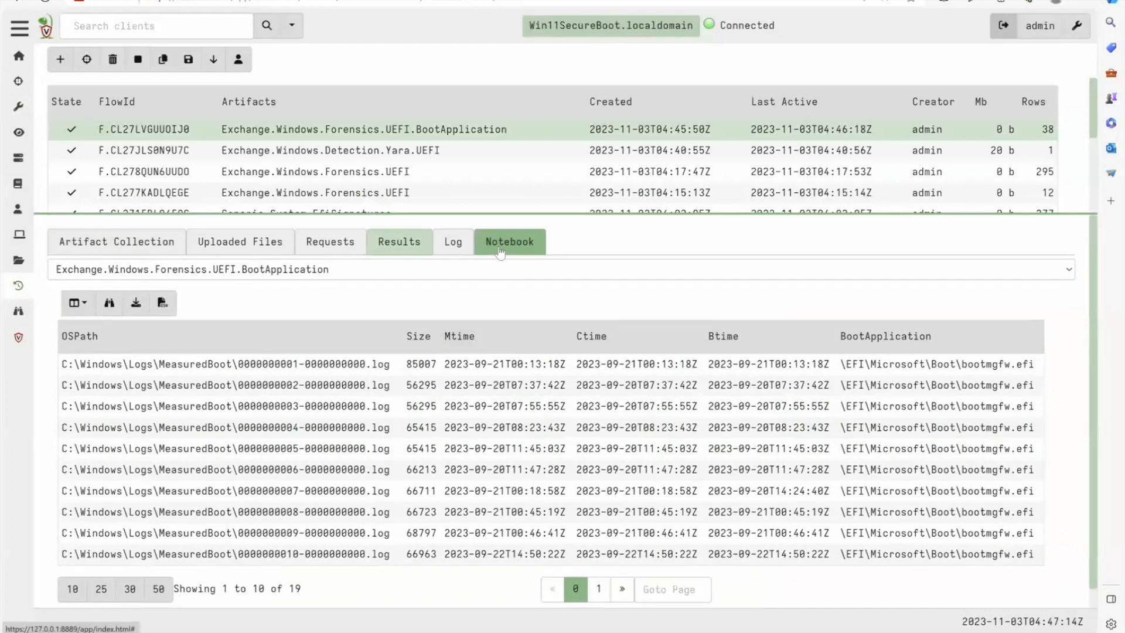
# - Open the collection's notebook and compare the boot application entries in the BootApplication by count table
pyautogui.click(500, 251)
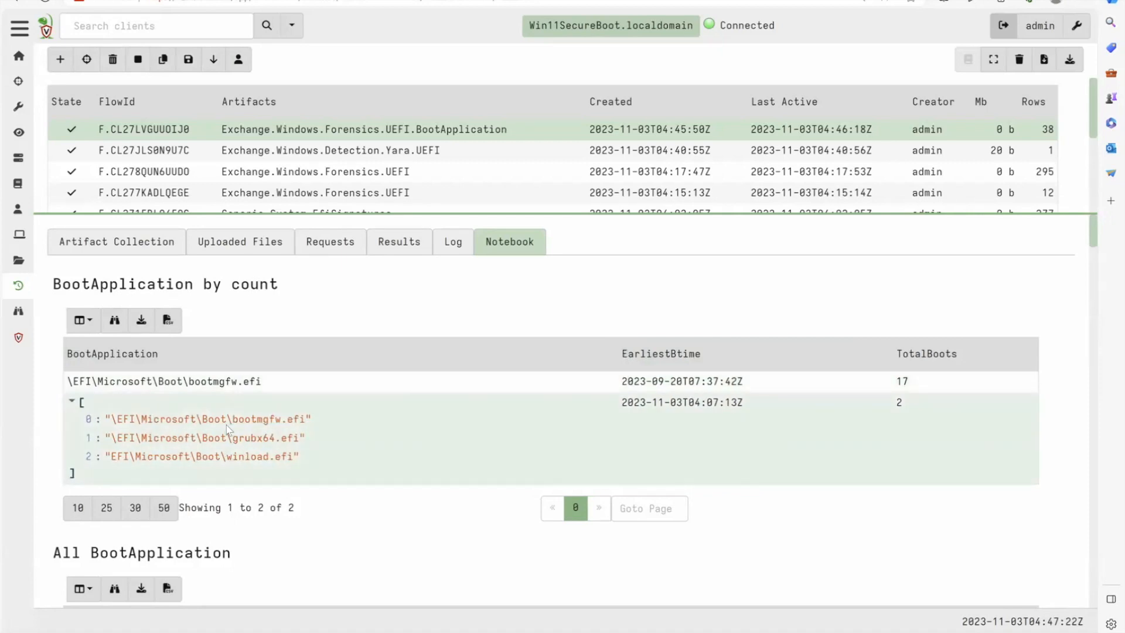
pyautogui.moveTo(237, 410); pyautogui.dragTo(281, 476)
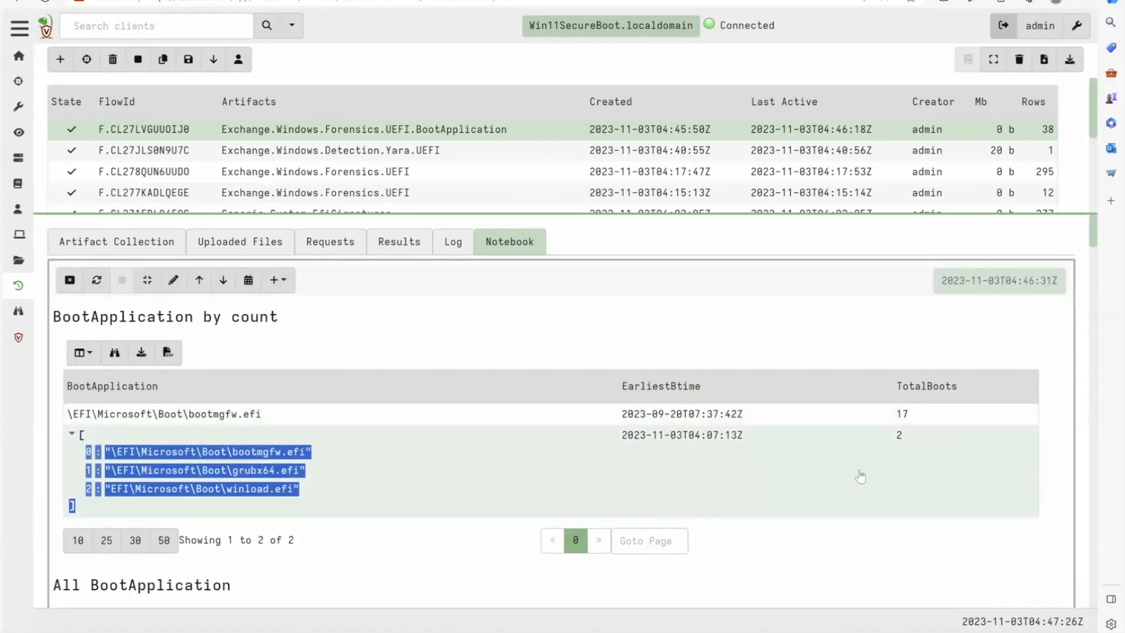
pyautogui.tripleClick(173, 414)
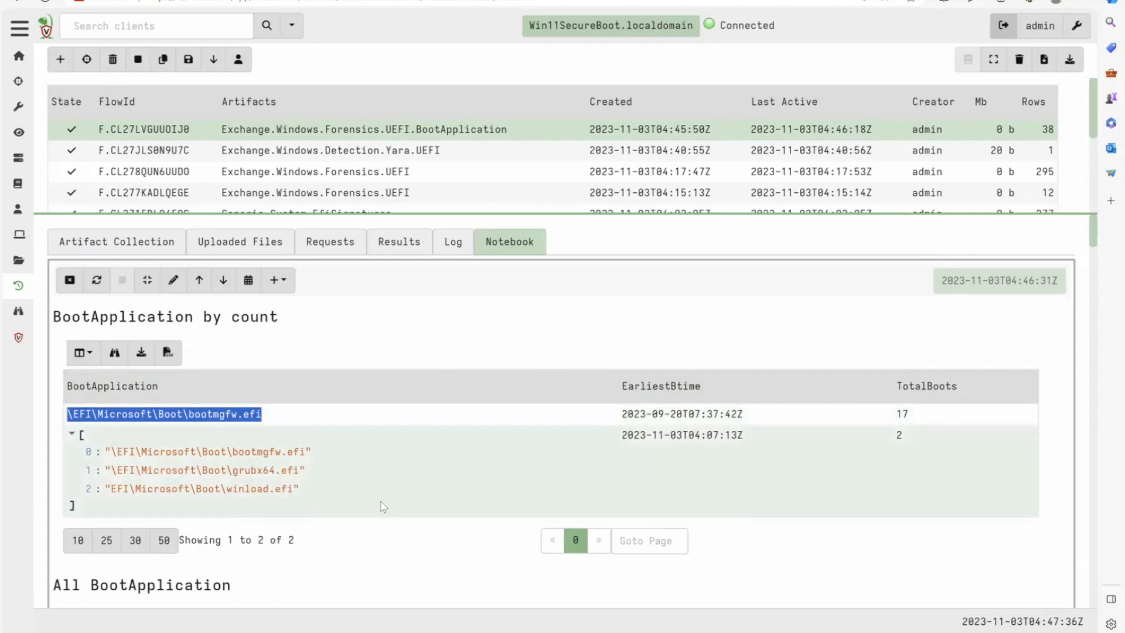
# - Read through the All BootApplication table, including its second page of MeasuredBoot log entries
pyautogui.scroll(-5, 382, 507)
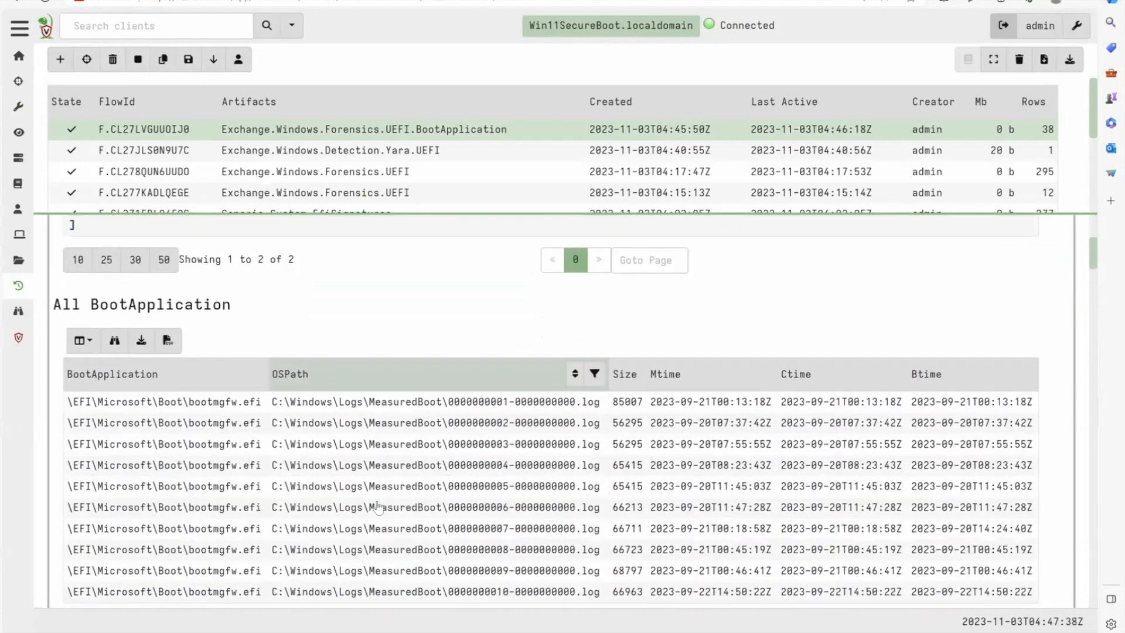
pyautogui.scroll(-2, 378, 507)
pyautogui.scroll(-1, 520, 463)
pyautogui.click(598, 437)
pyautogui.scroll(3, 667, 542)
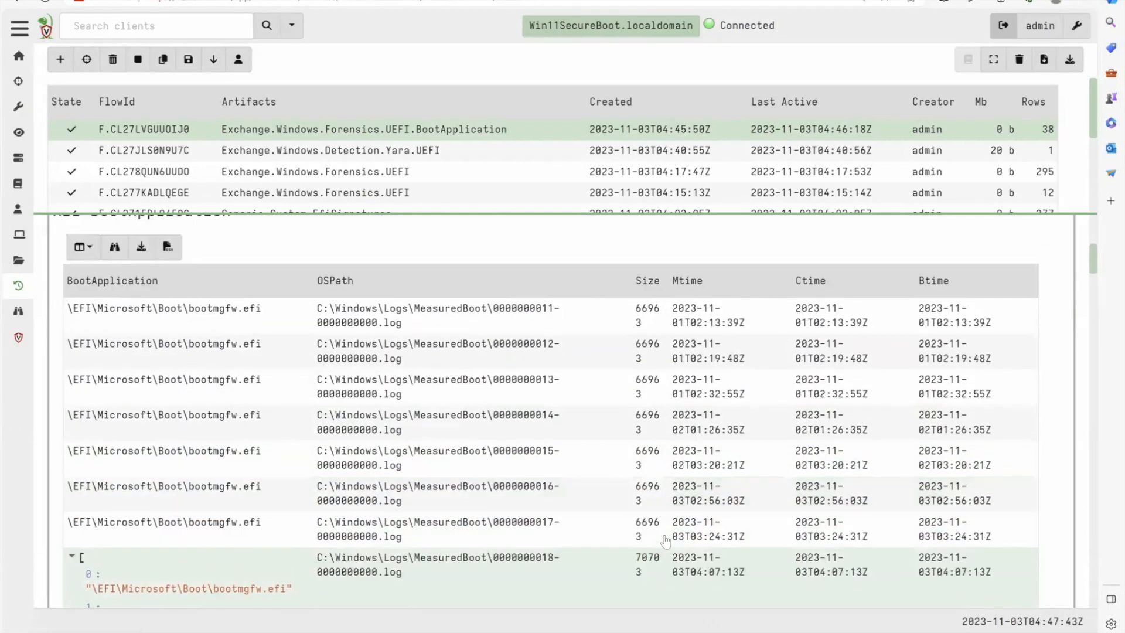
pyautogui.scroll(-7, 666, 540)
pyautogui.scroll(-4, 669, 536)
# - Examine the first log record in the AllParsed table and expand the Event object in its Header
pyautogui.scroll(-2, 673, 494)
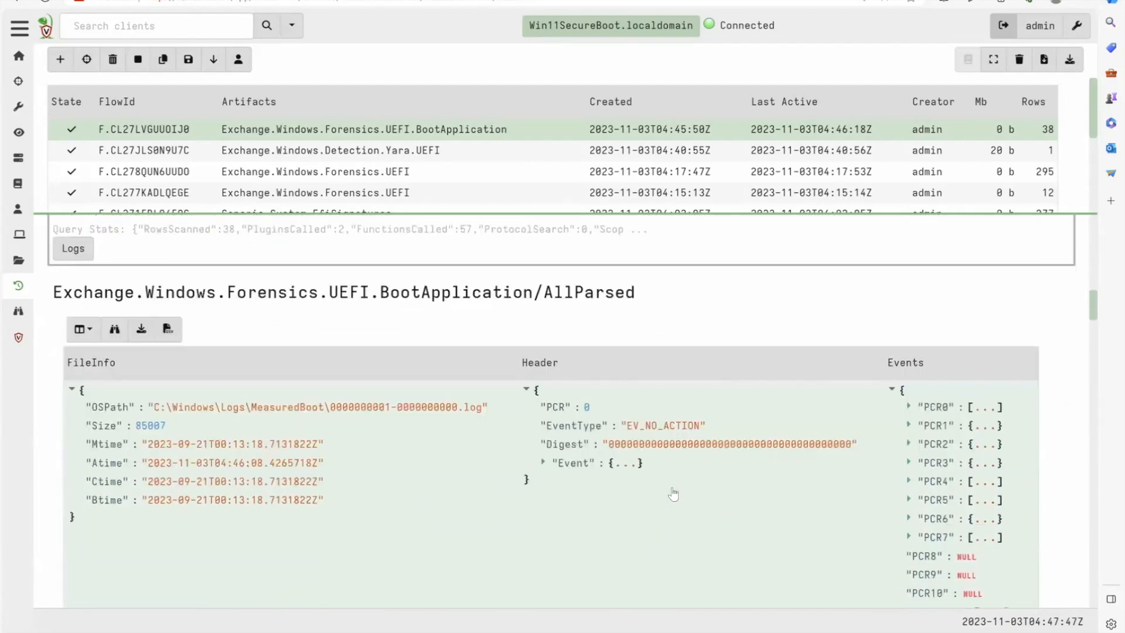
pyautogui.scroll(-1, 673, 494)
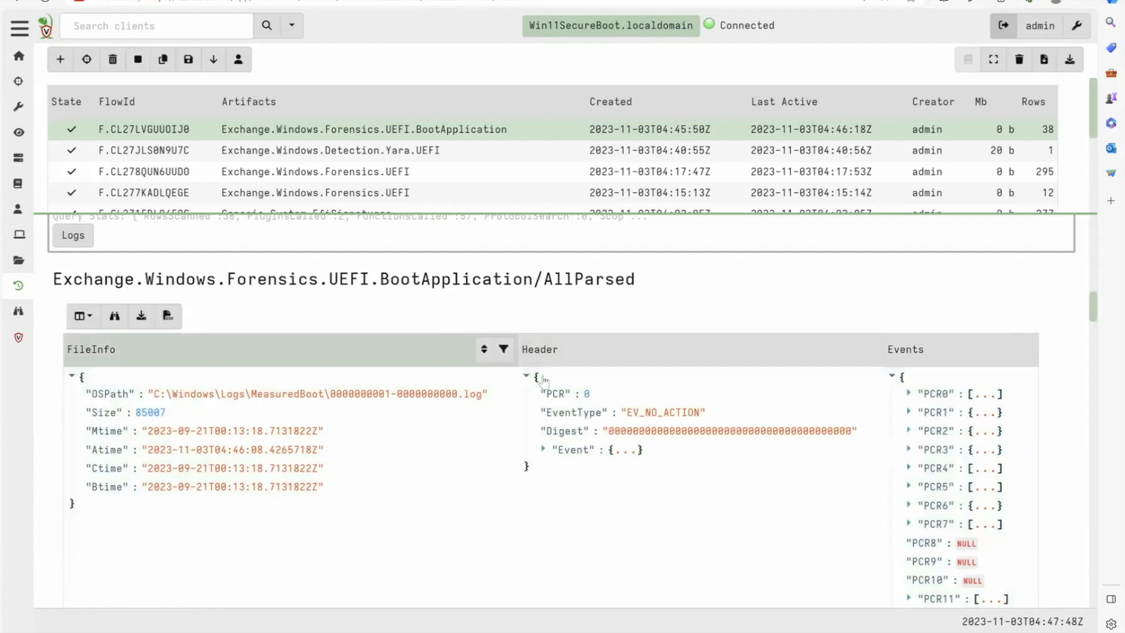
pyautogui.scroll(-1, 786, 472)
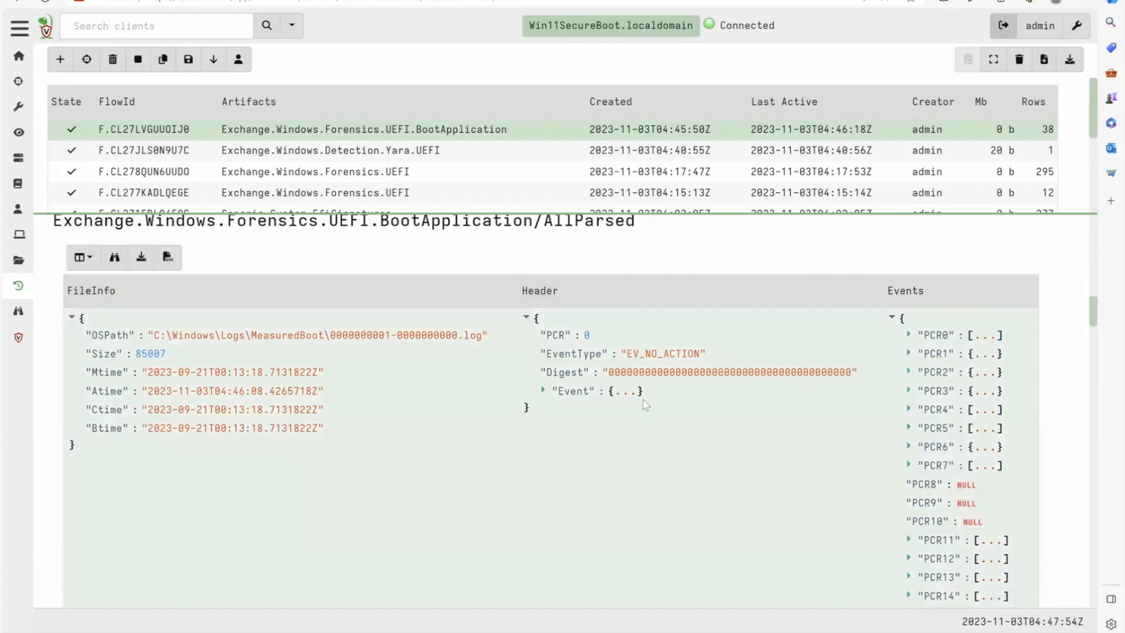
pyautogui.click(639, 393)
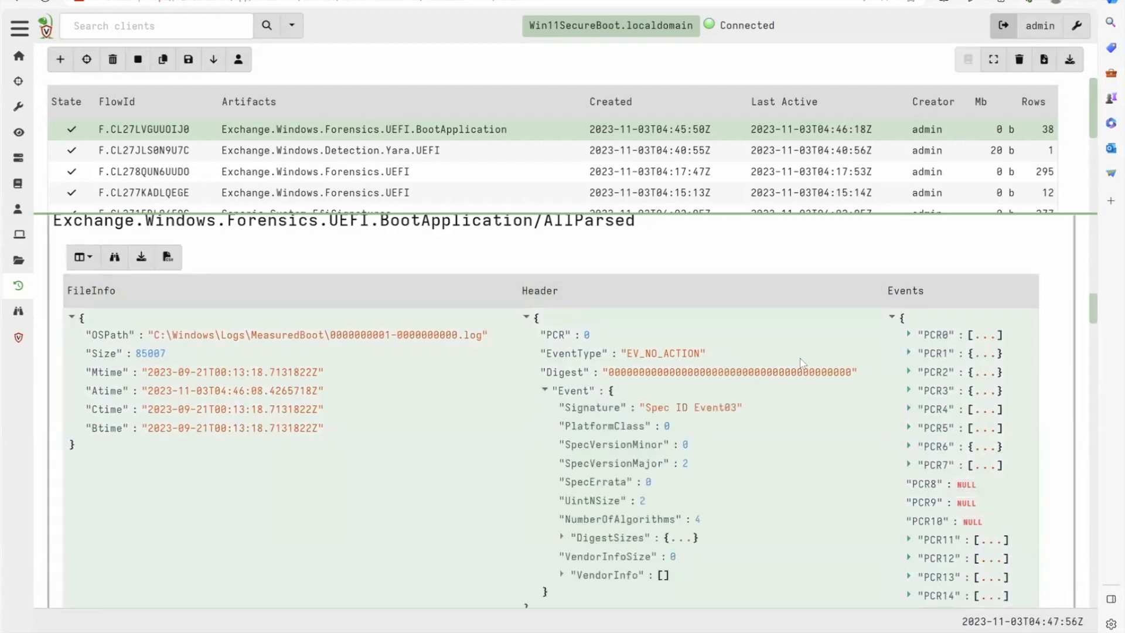
# - Expand the first record's PCR4 events 0 and 1, including the boot services application's Event and DevicePath
pyautogui.click(981, 410)
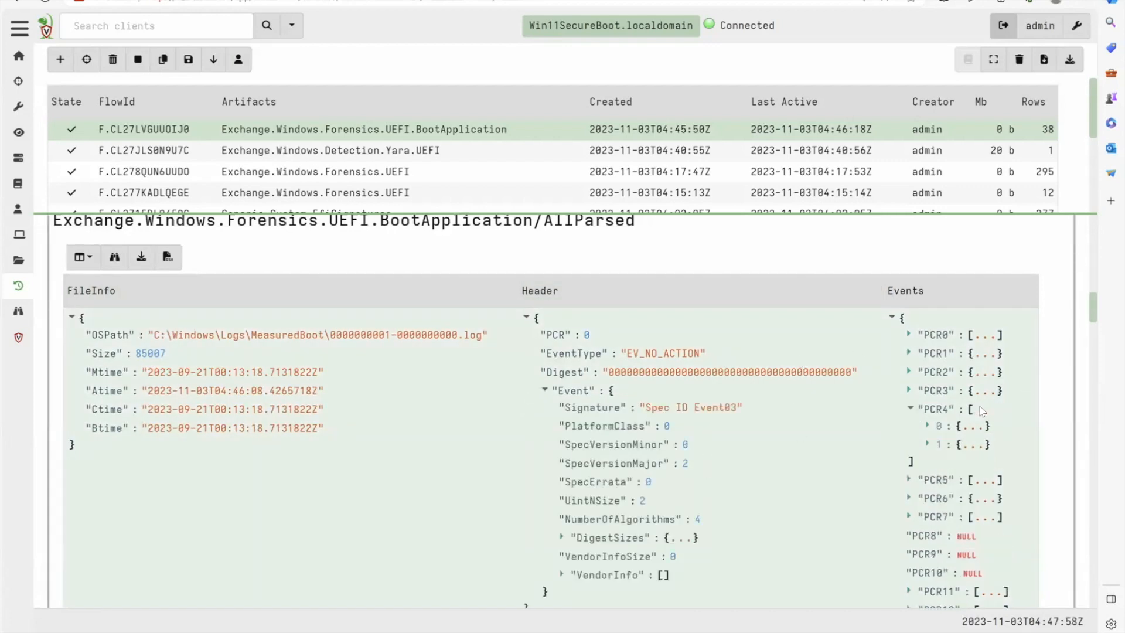
pyautogui.click(967, 426)
pyautogui.scroll(-2, 966, 432)
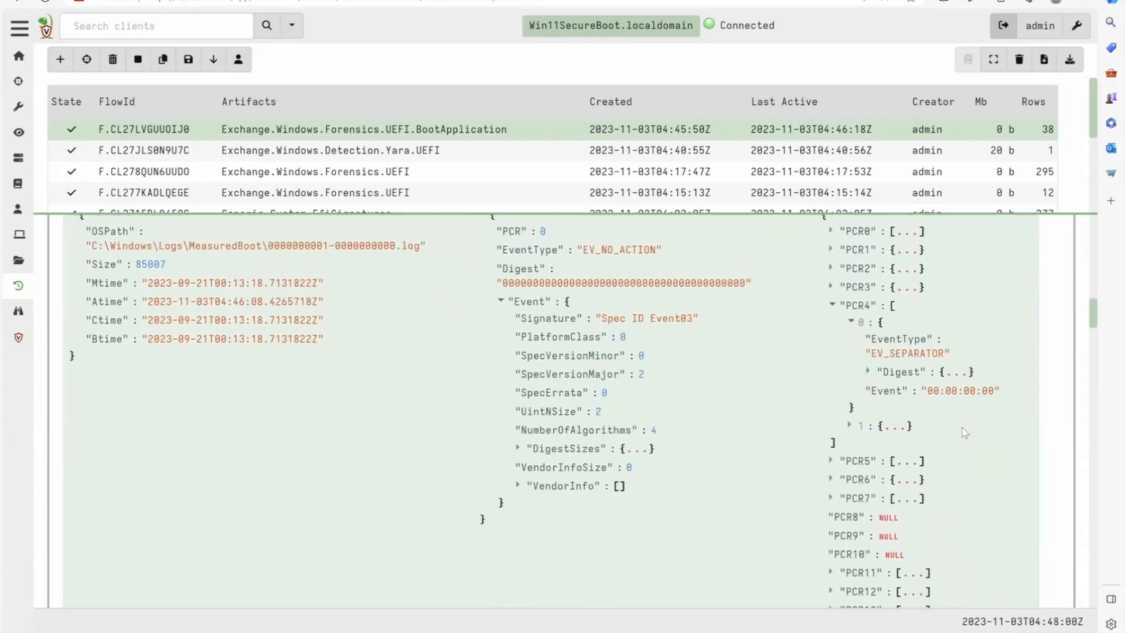
pyautogui.scroll(-1, 964, 432)
pyautogui.click(889, 414)
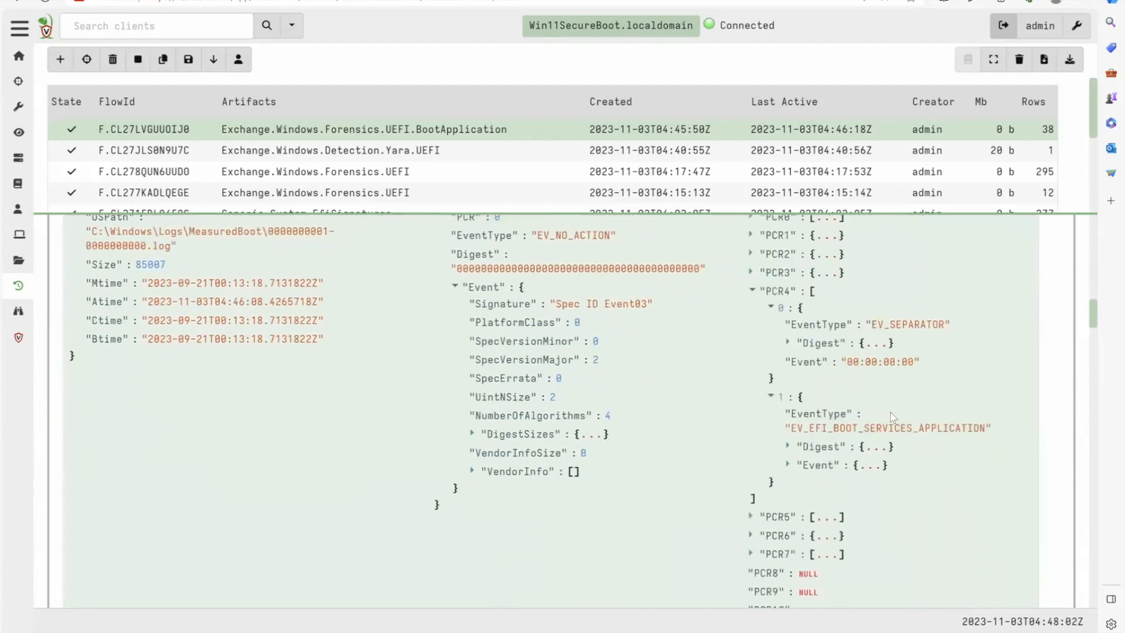
pyautogui.click(865, 467)
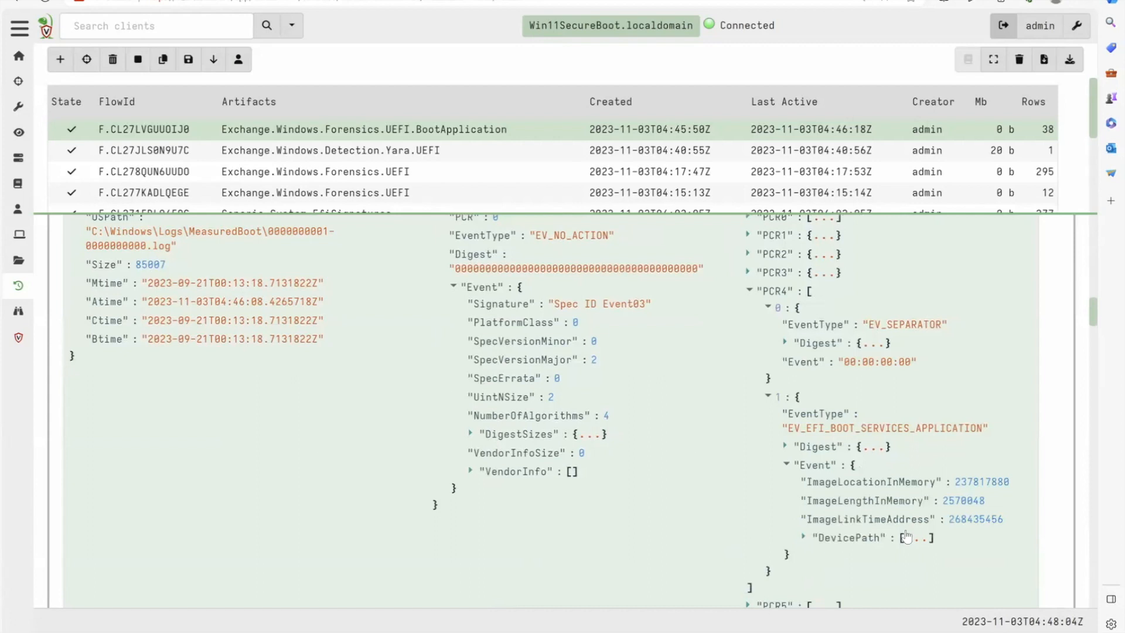
pyautogui.click(907, 538)
pyautogui.scroll(-5, 903, 516)
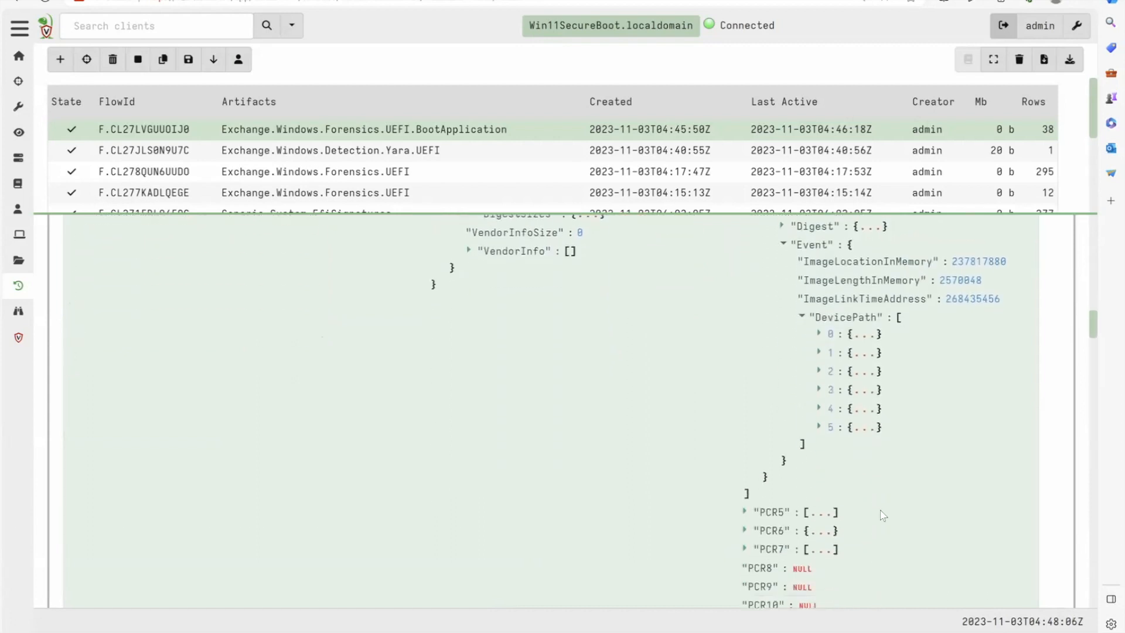
# - Expand DevicePath entries 4 and 5 and their DeviceInfo to examine the partition details and boot file path
pyautogui.click(866, 336)
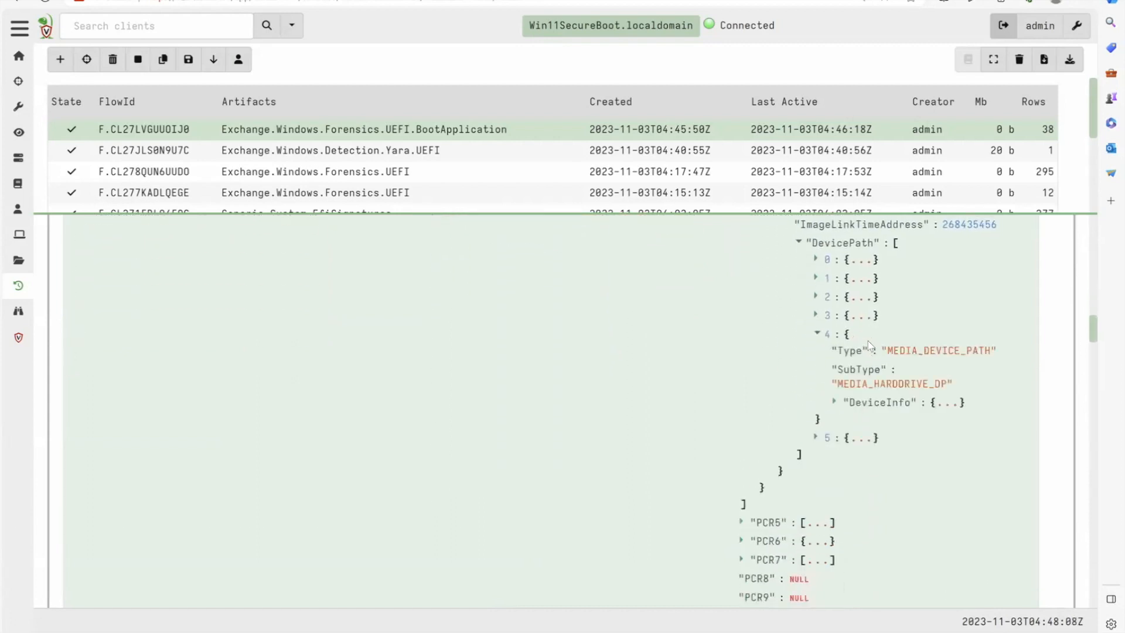
pyautogui.click(948, 405)
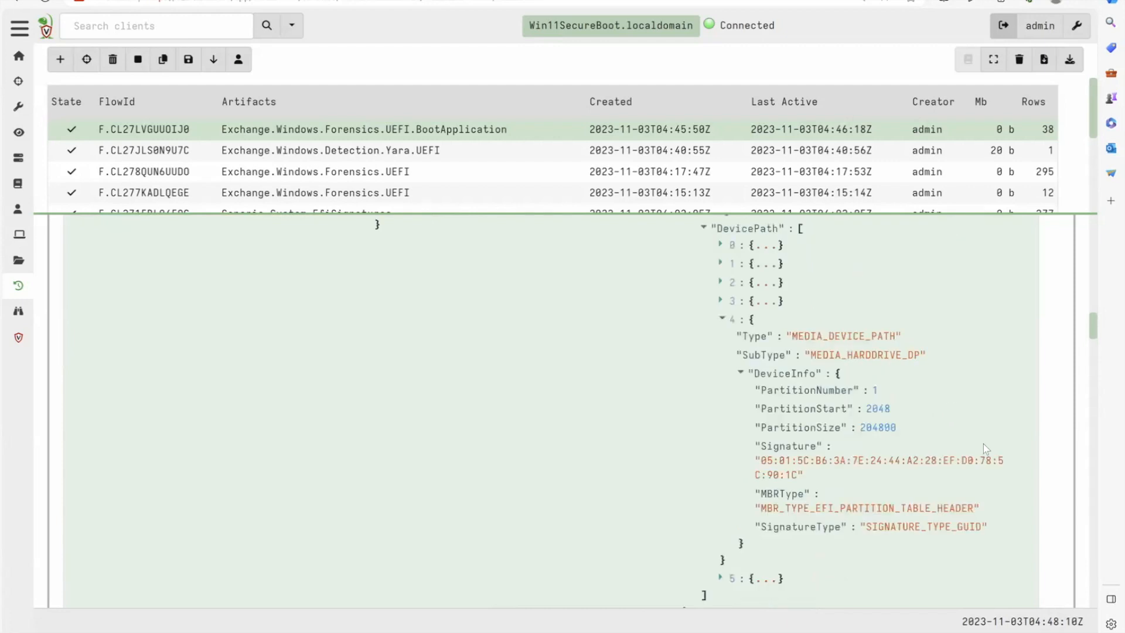
pyautogui.click(766, 576)
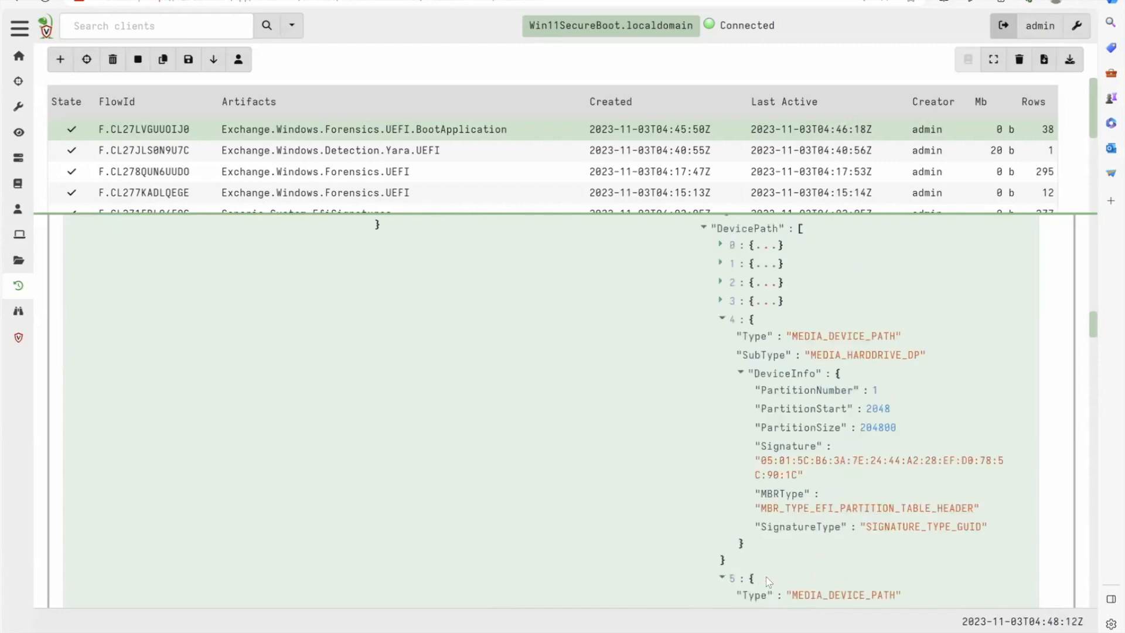
pyautogui.scroll(-5, 783, 543)
pyautogui.scroll(-2, 783, 544)
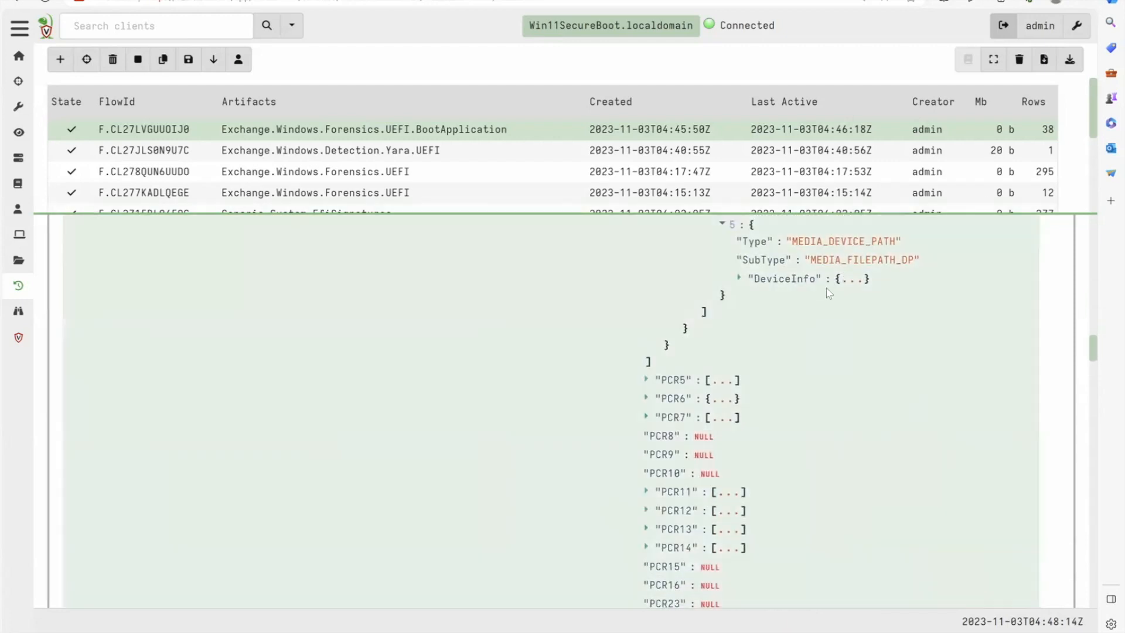
pyautogui.click(853, 281)
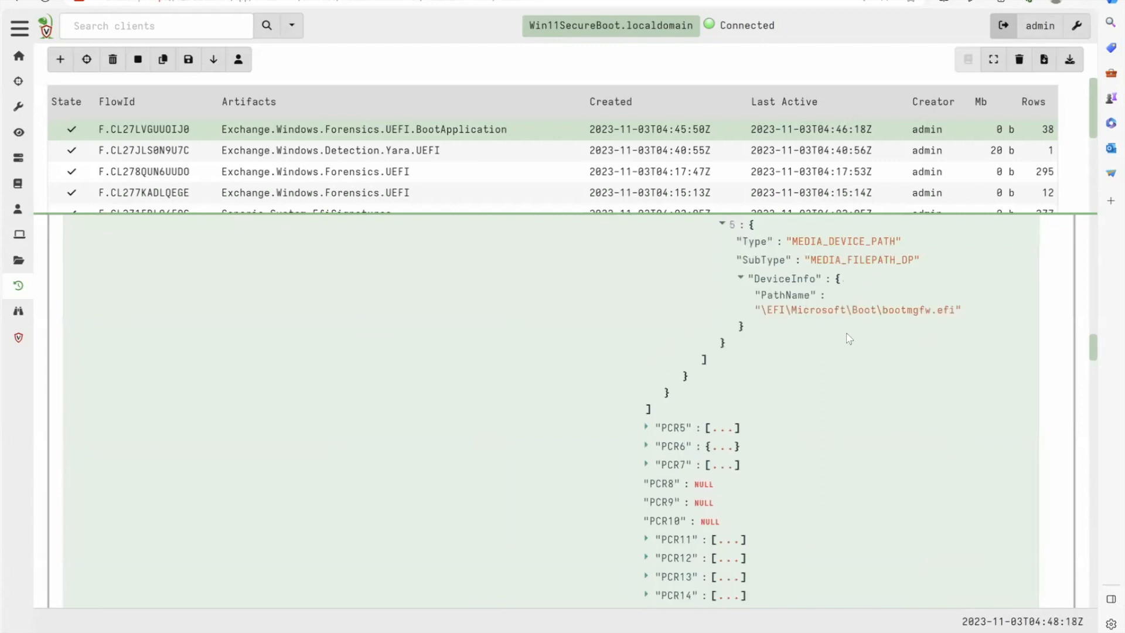
# - Look back over the expanded boot event details and collapse the first record's PCR4 events
pyautogui.scroll(2, 849, 339)
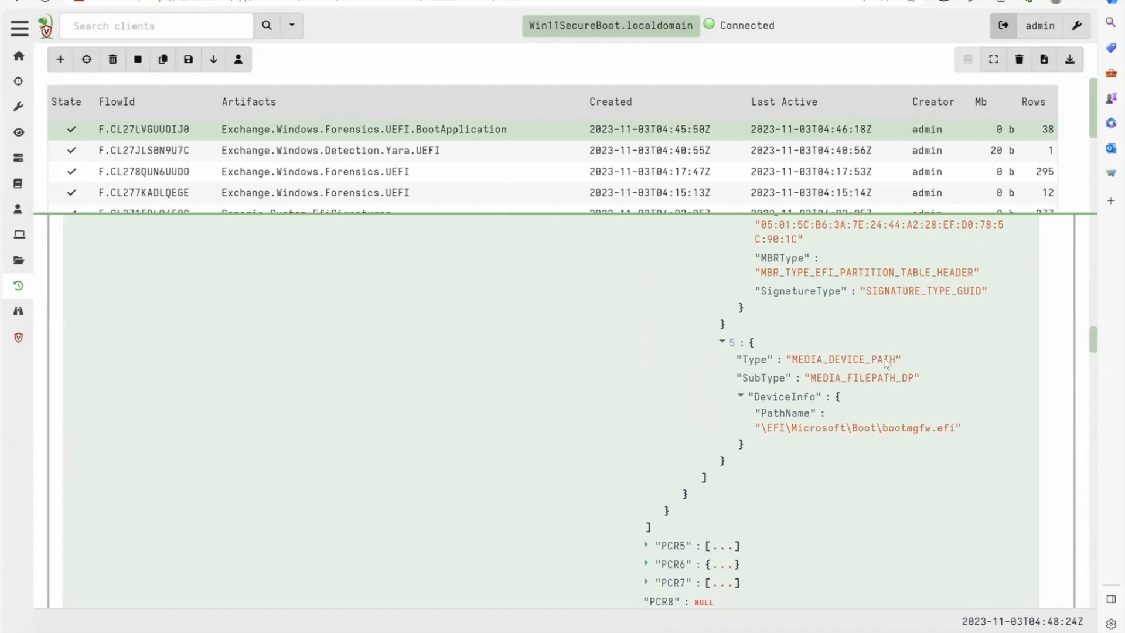
pyautogui.scroll(10, 870, 382)
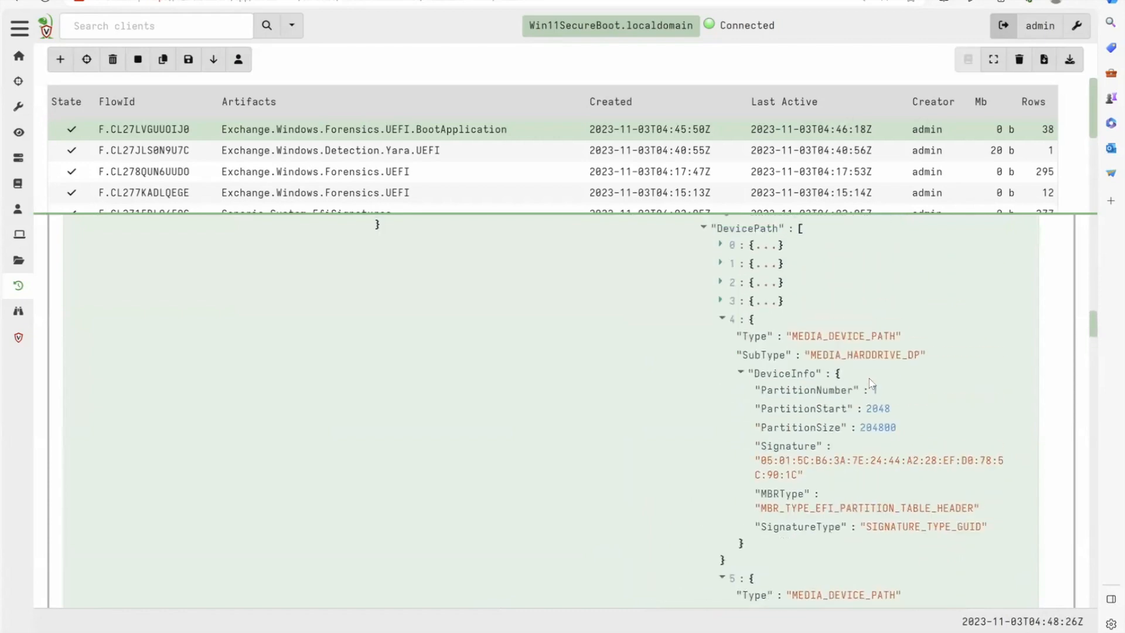
pyautogui.scroll(1, 871, 382)
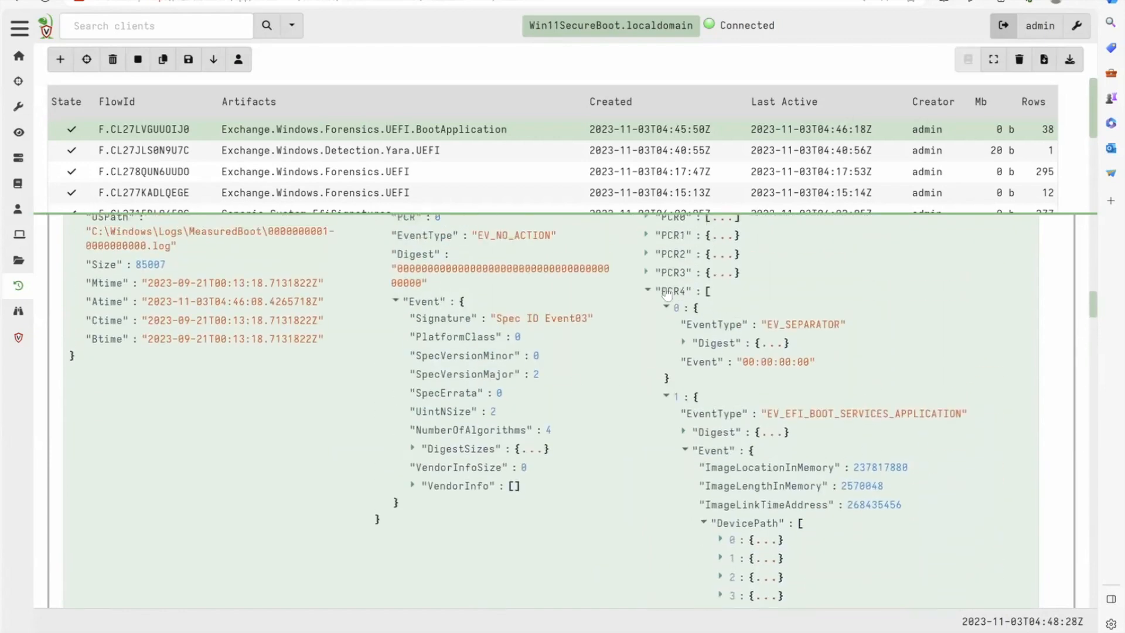
pyautogui.click(647, 290)
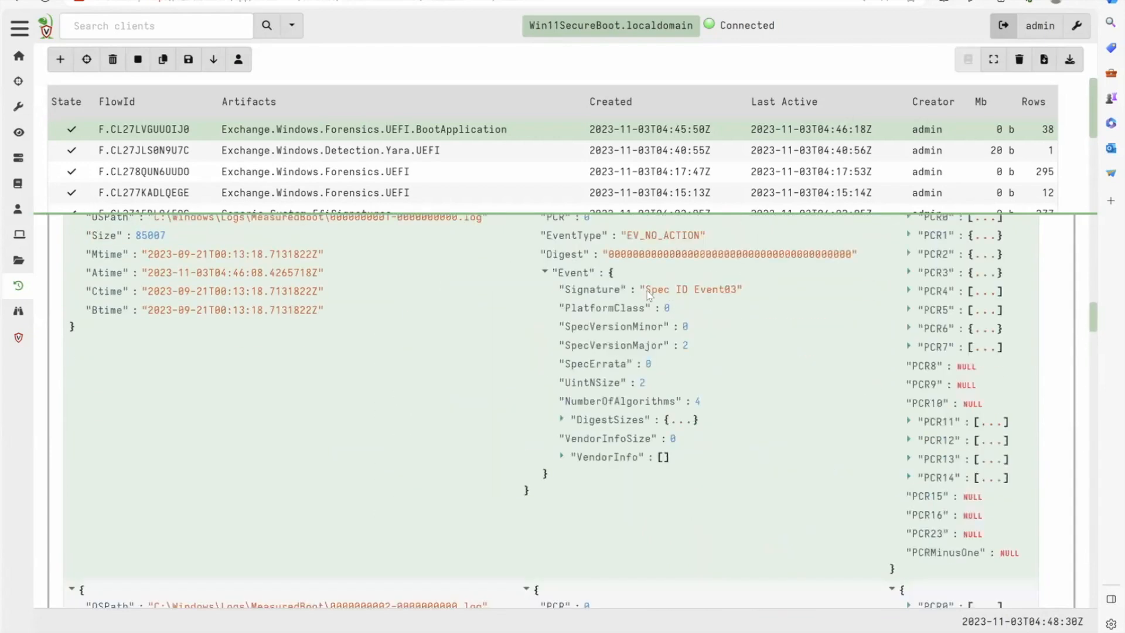
pyautogui.scroll(3, 807, 385)
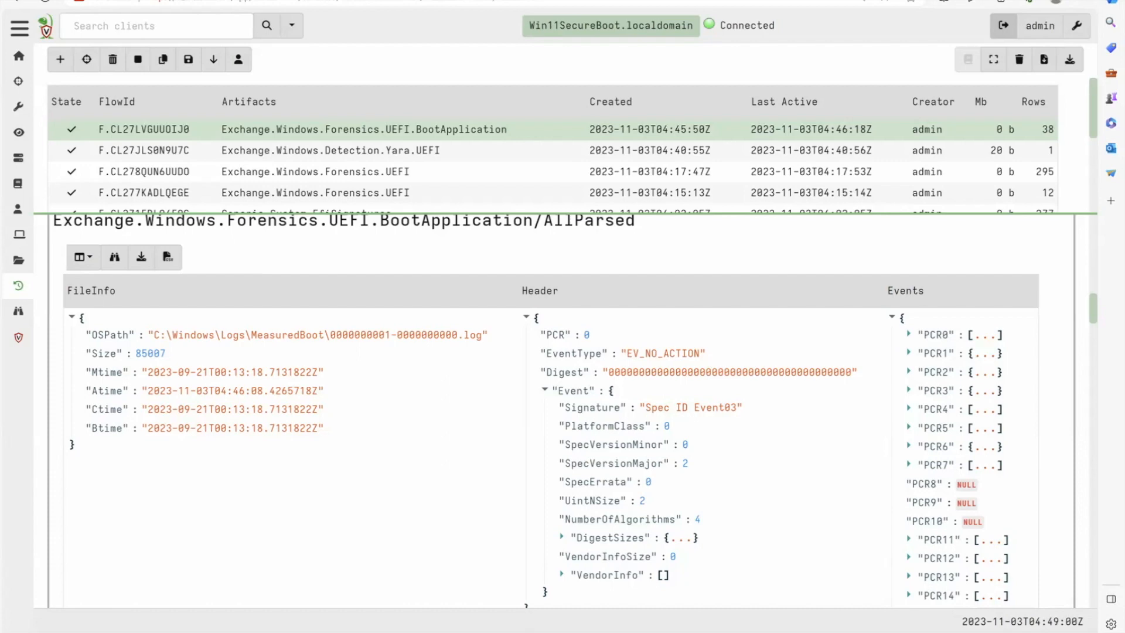
# - Switch to the Notion lab page, collapse MeasuredBoot logs, expand HVCI registry, and copy the reg add command for HypervisorEnforcedCodeIntegrity
pyautogui.hotkey('ctrl', 'Tab')
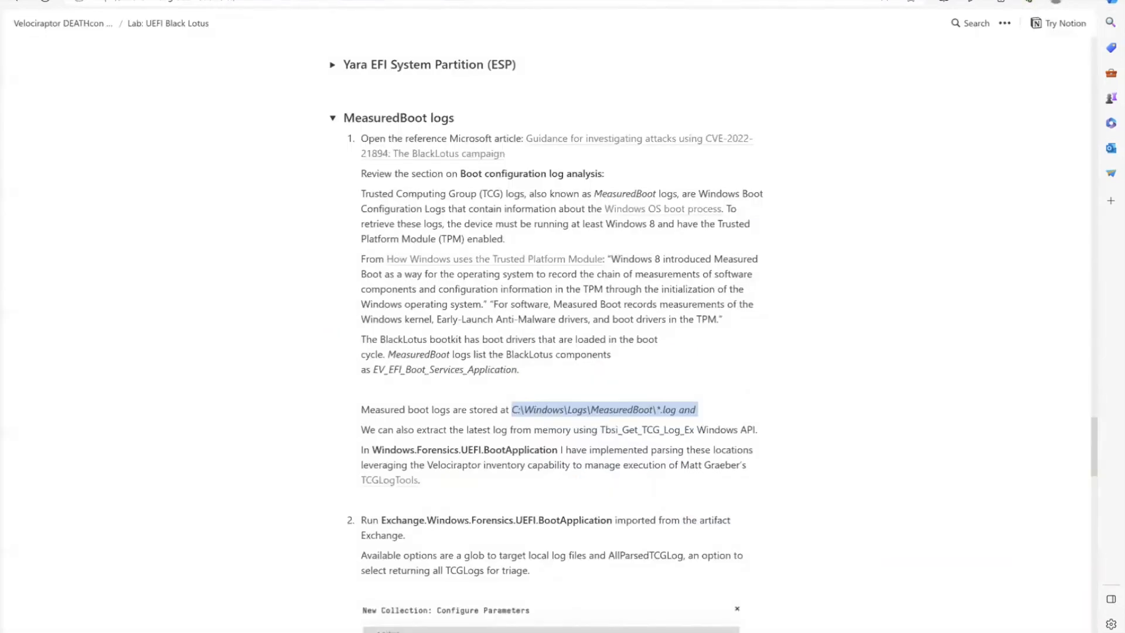
pyautogui.click(331, 119)
pyautogui.click(332, 171)
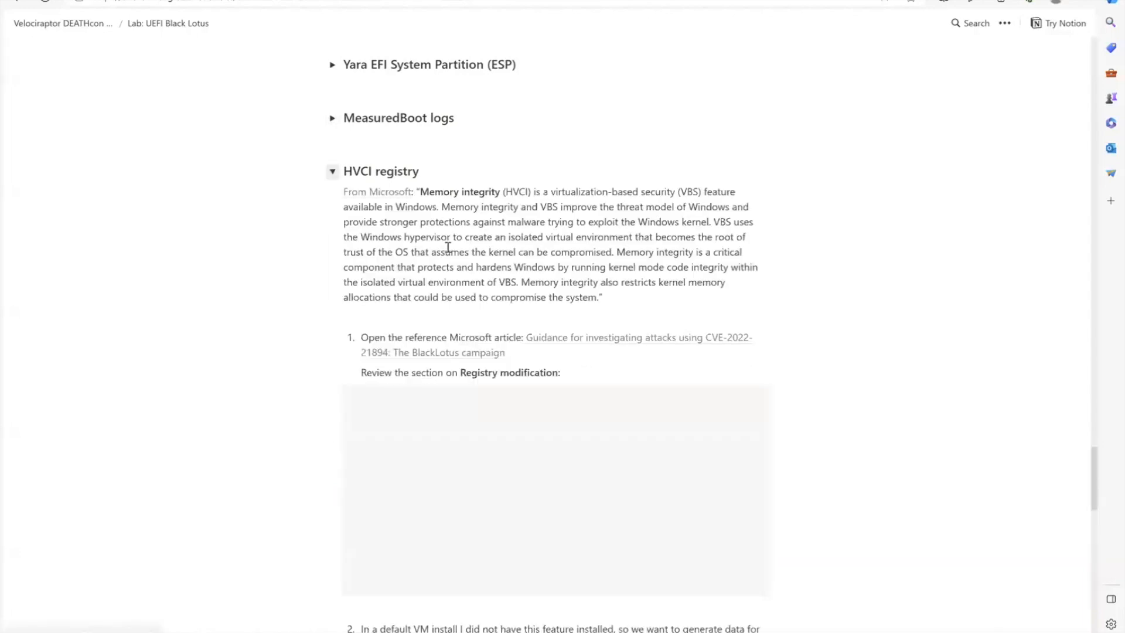
pyautogui.scroll(-6, 448, 247)
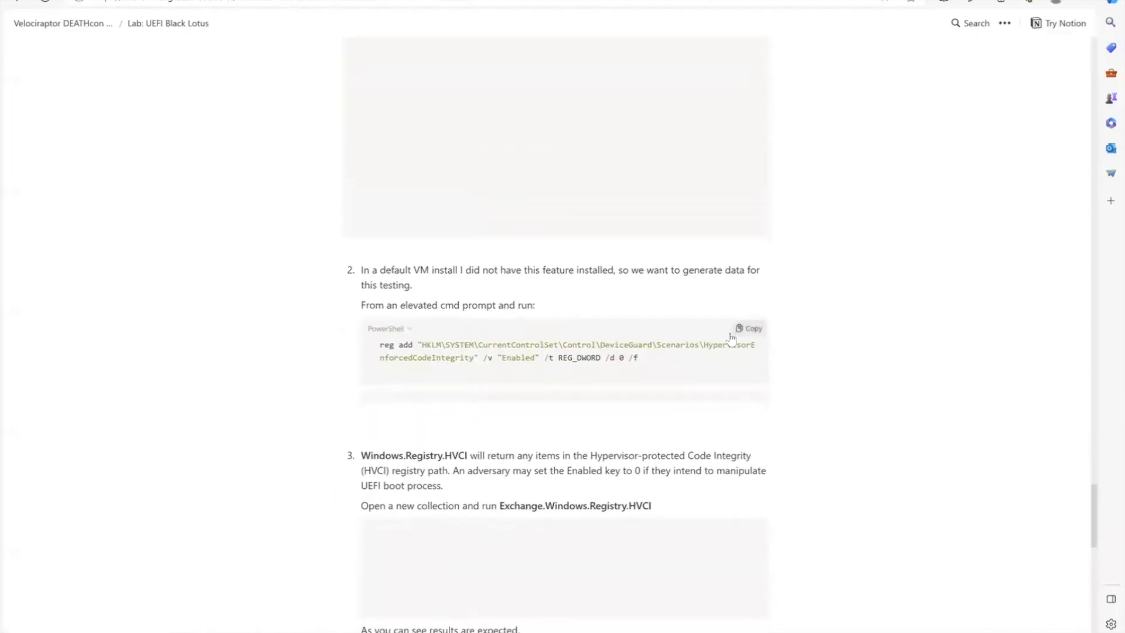
pyautogui.click(758, 330)
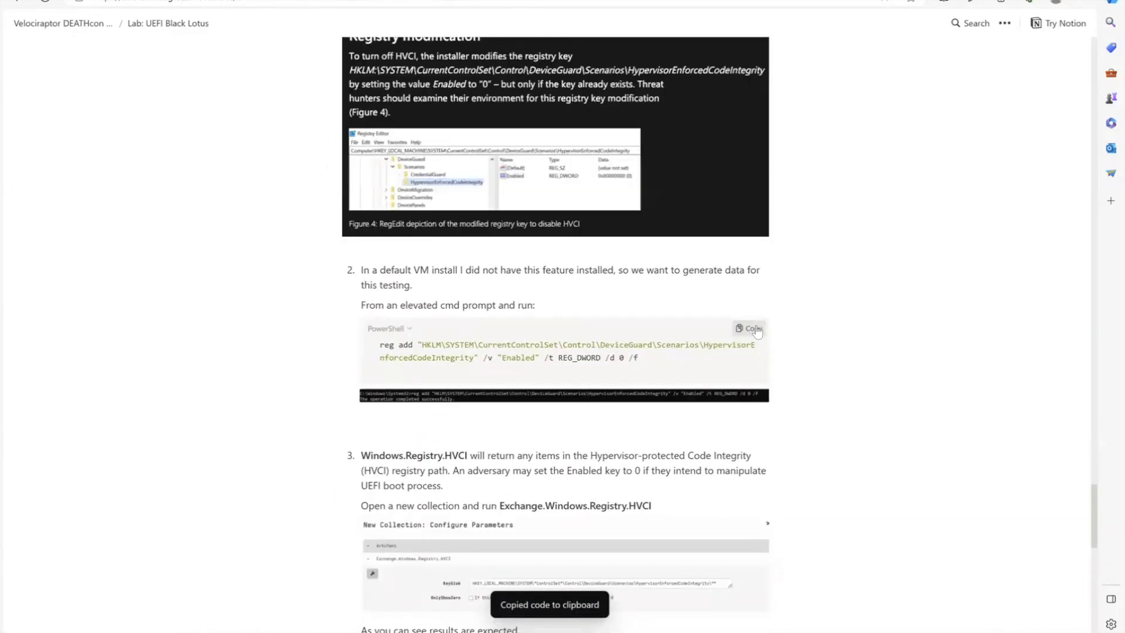
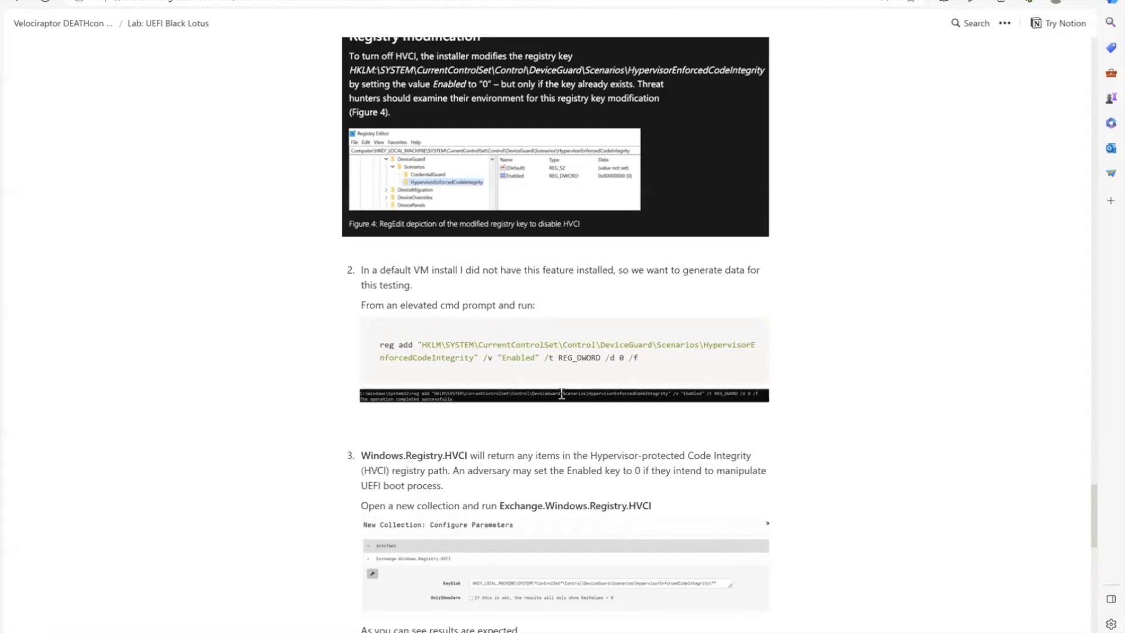
# - Switch to Velociraptor, start a new collection with Exchange.Windows.Registry.HVCI found by searching for uefi, and expand its parameters
pyautogui.click(726, 0)
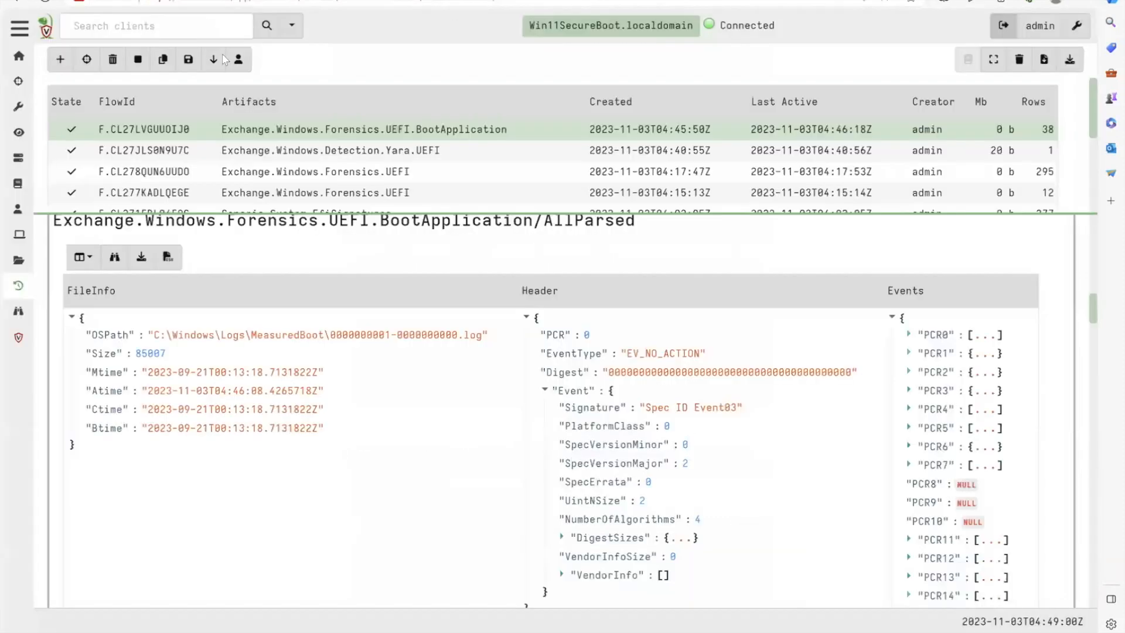
pyautogui.click(58, 63)
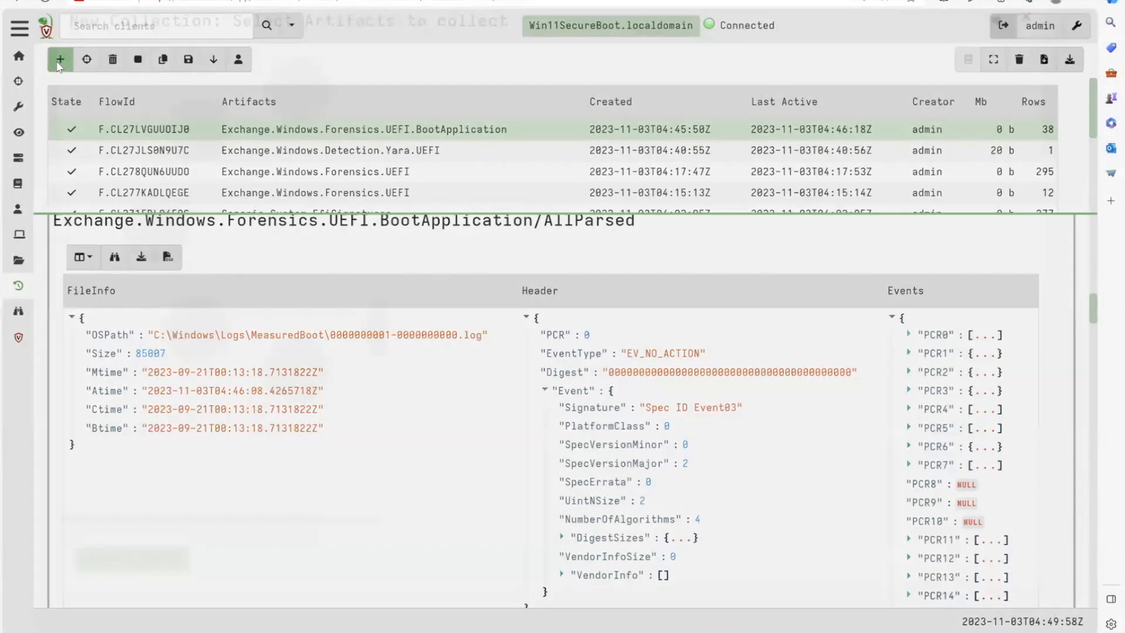
pyautogui.write('uefi')
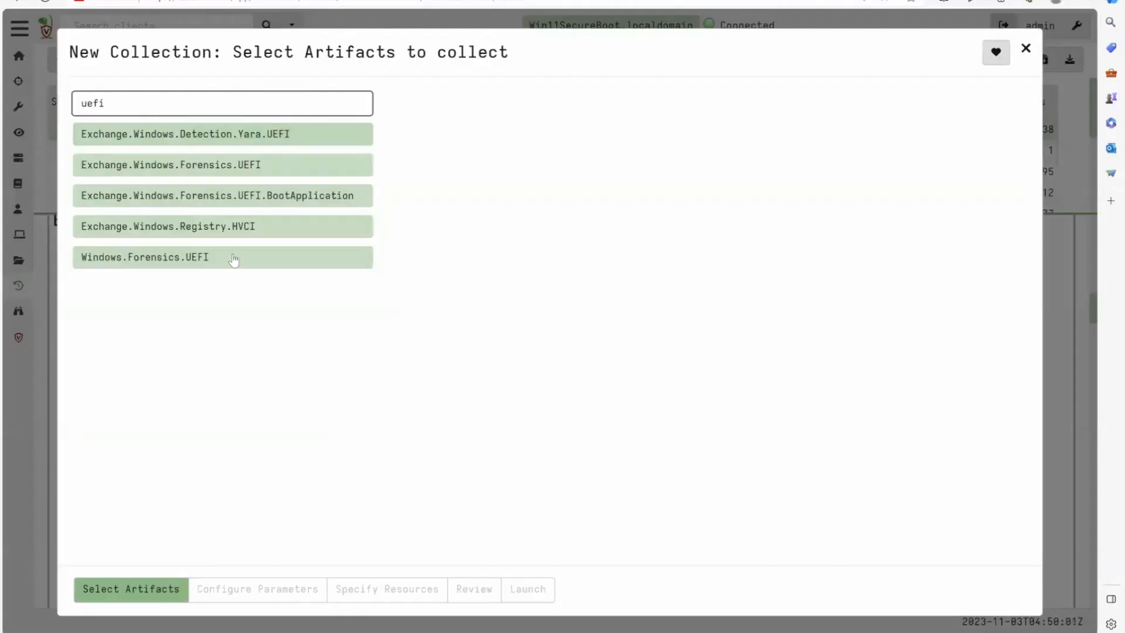
pyautogui.click(296, 228)
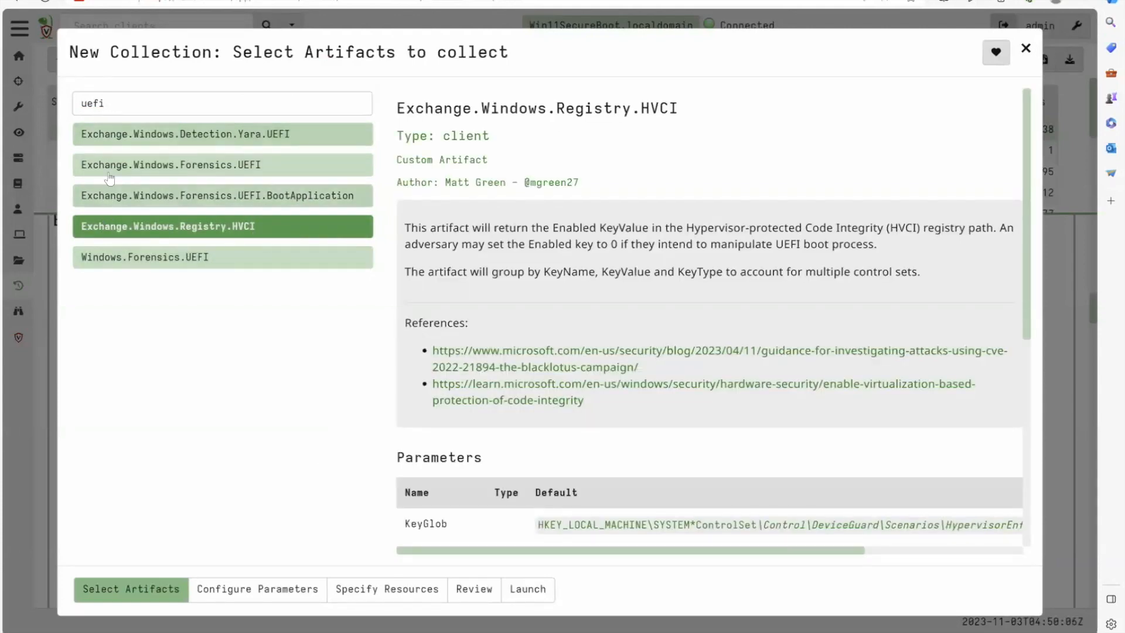
pyautogui.click(251, 599)
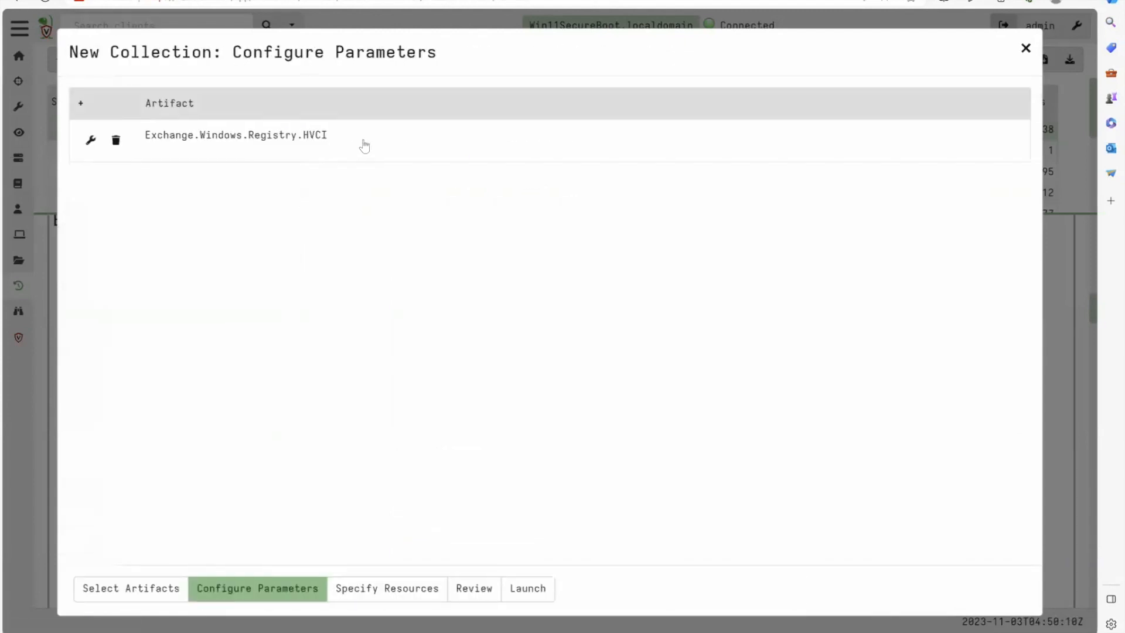
pyautogui.click(364, 146)
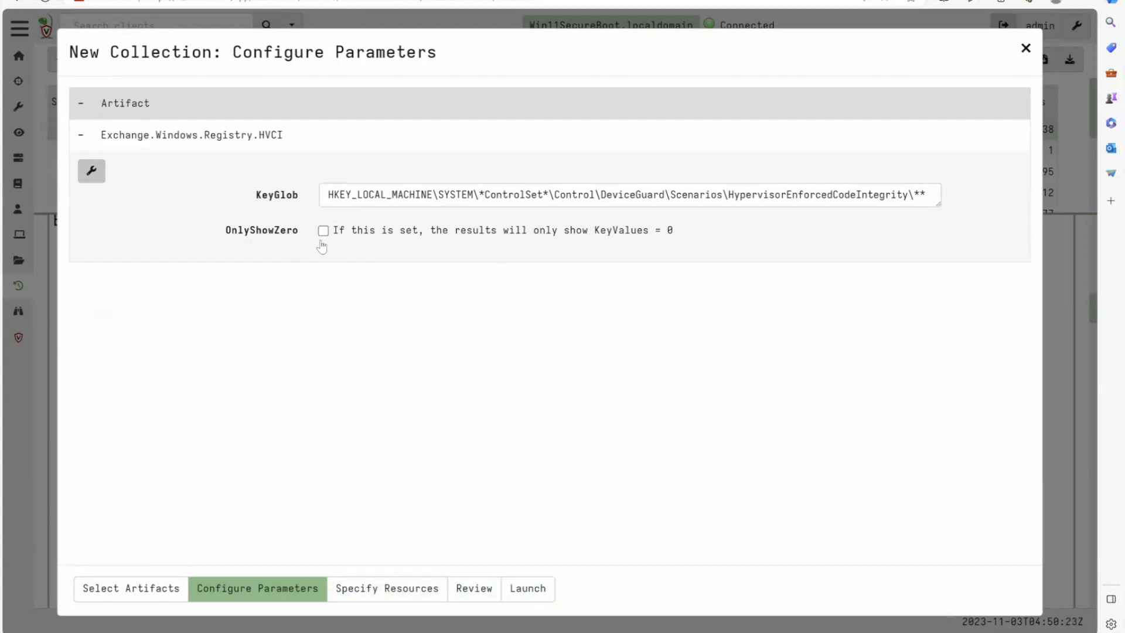
# - Launch the HVCI registry collection with OnlyShowZero left off and open the finished flow's results
pyautogui.moveTo(275, 236)
pyautogui.click(324, 232)
pyautogui.click(324, 232)
pyautogui.click(522, 598)
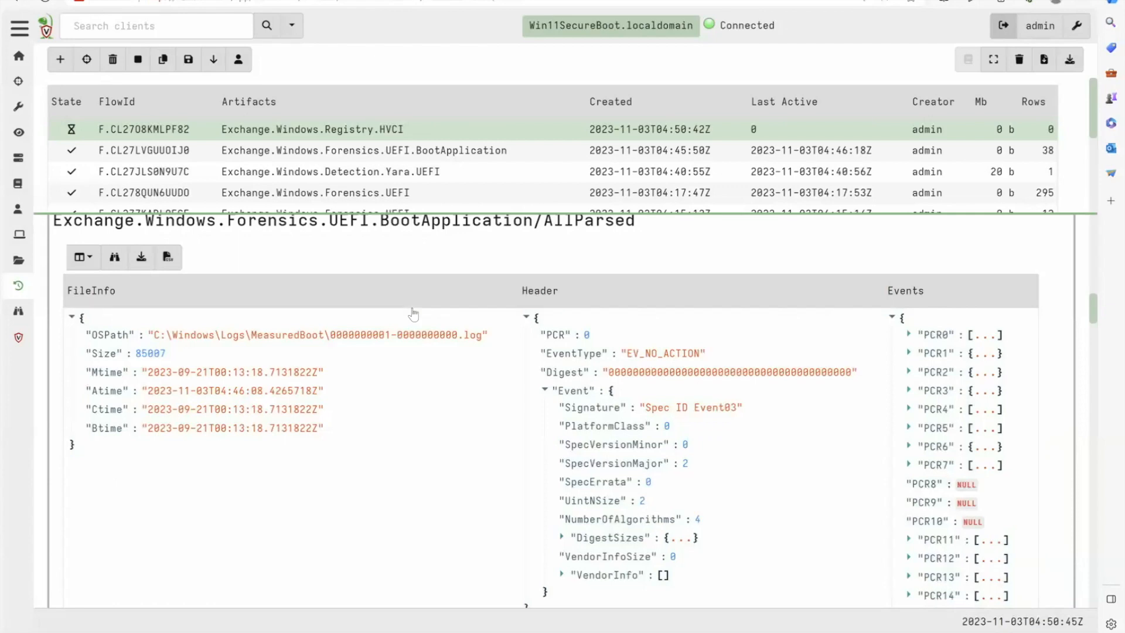
pyautogui.scroll(6, 413, 314)
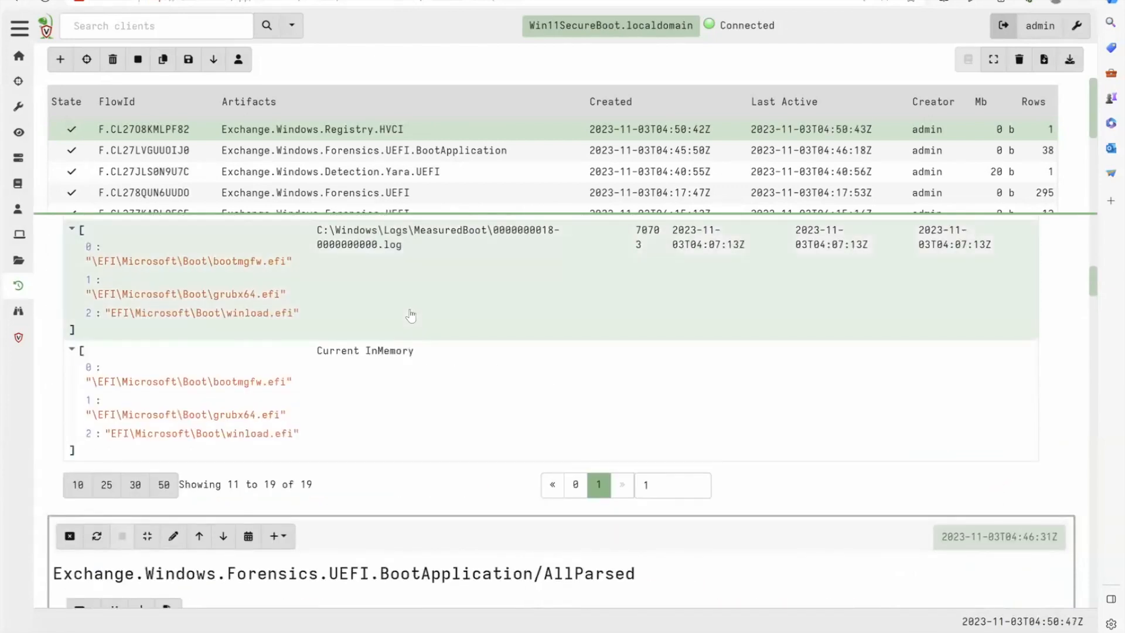
pyautogui.click(378, 129)
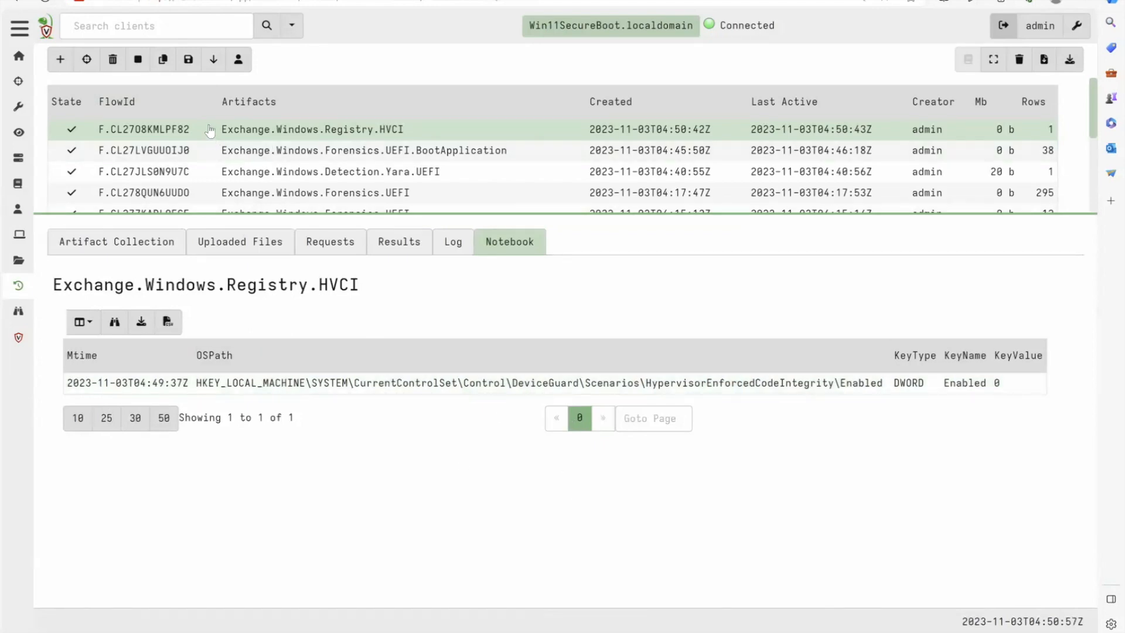
# - Switch to the Notion lab page and expand the Event Logs section below the HVCI instructions
pyautogui.hotkey('ctrl', 'Tab')
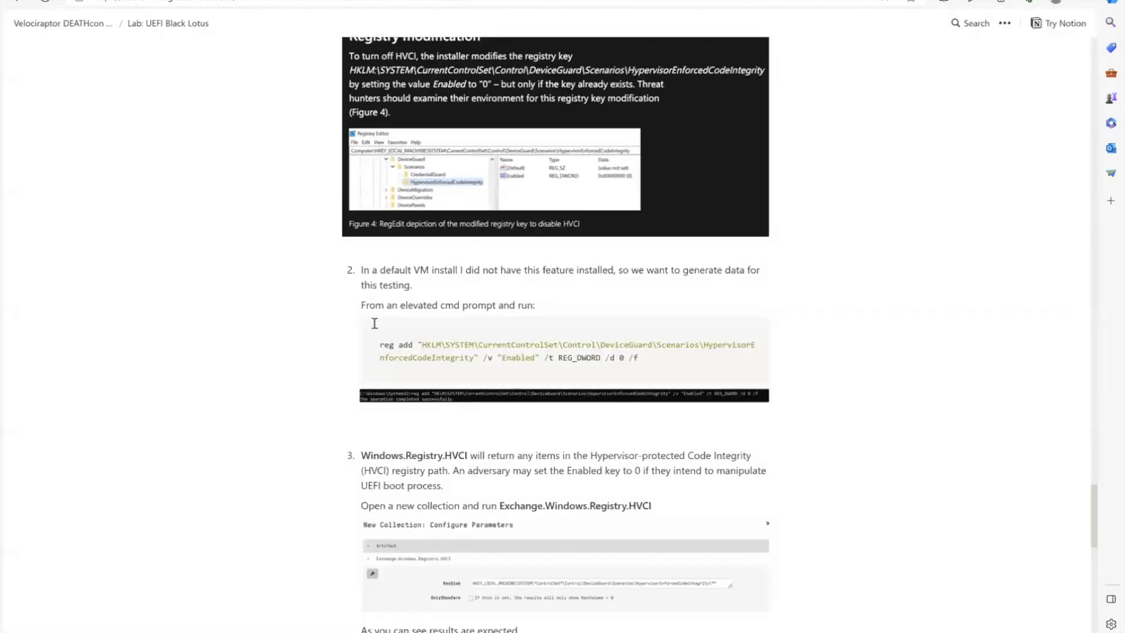
pyautogui.scroll(-5, 412, 403)
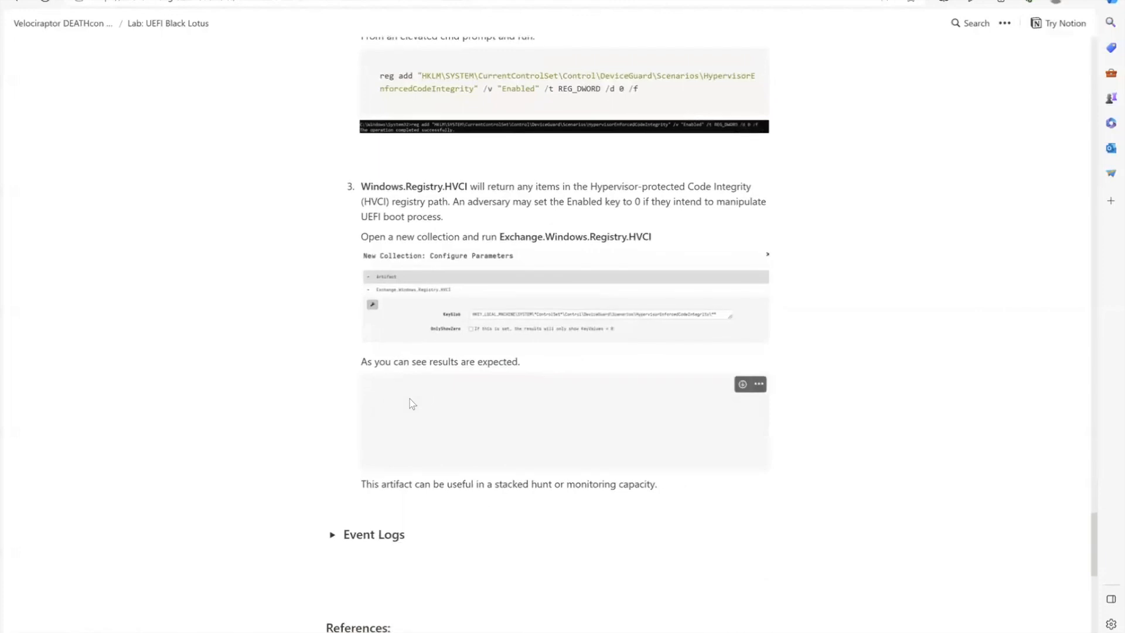
pyautogui.scroll(-3, 412, 403)
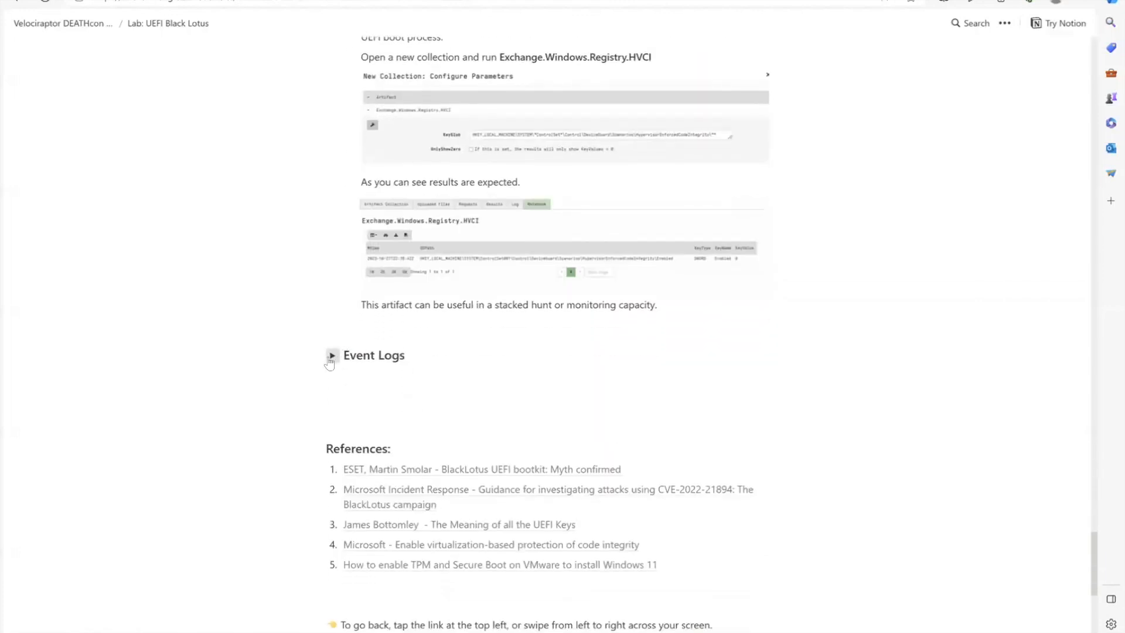
pyautogui.click(332, 356)
# - Read the Event Logs entries for Defender EventID 3002 and System EventID 7023 with their IOCRegex patterns
pyautogui.scroll(-4, 495, 470)
pyautogui.scroll(-2, 496, 470)
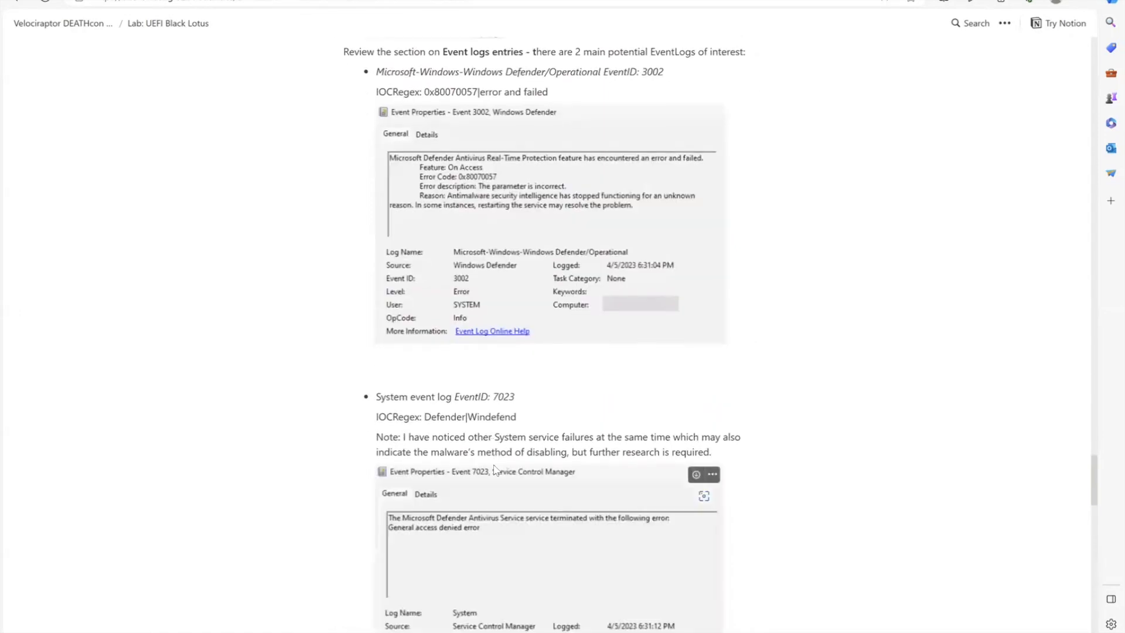
pyautogui.scroll(2, 494, 469)
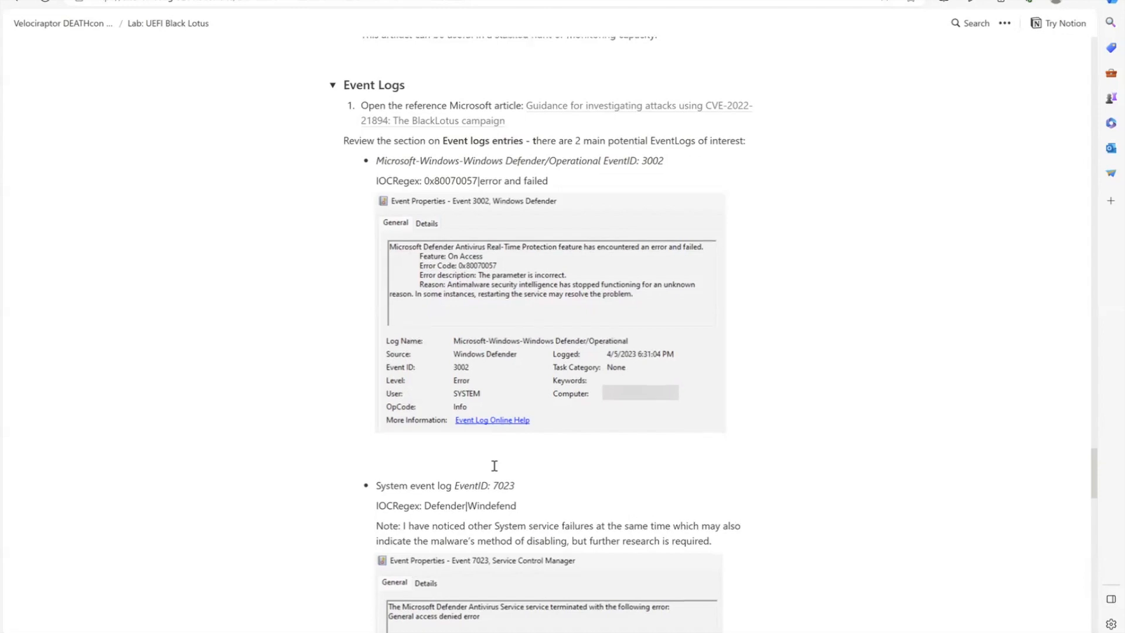
pyautogui.scroll(-2, 494, 466)
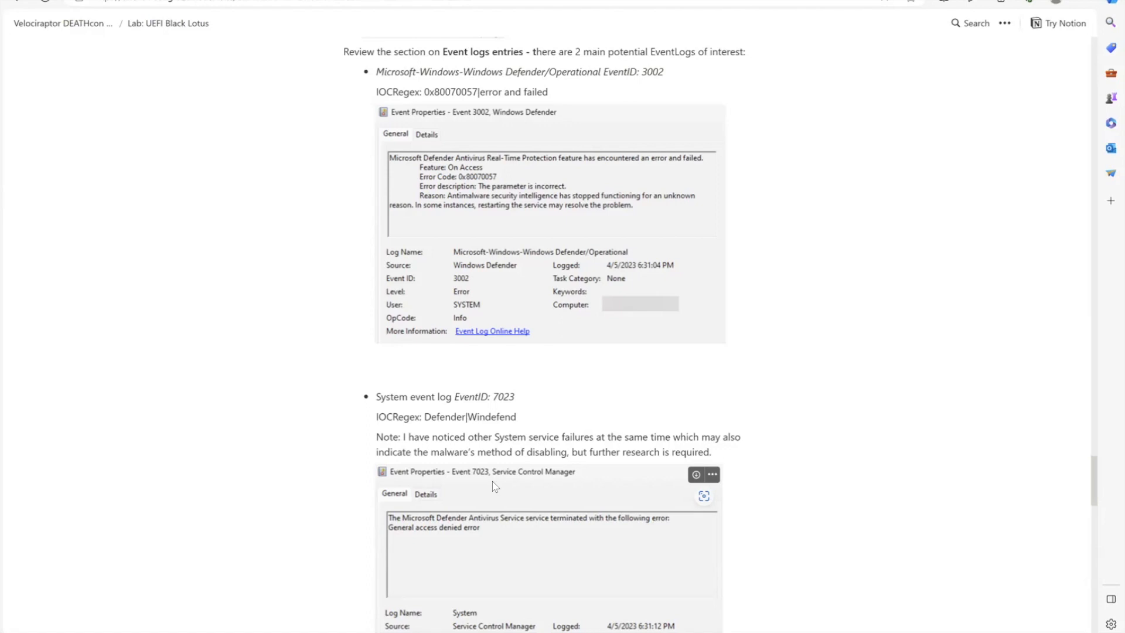
pyautogui.scroll(-3, 494, 486)
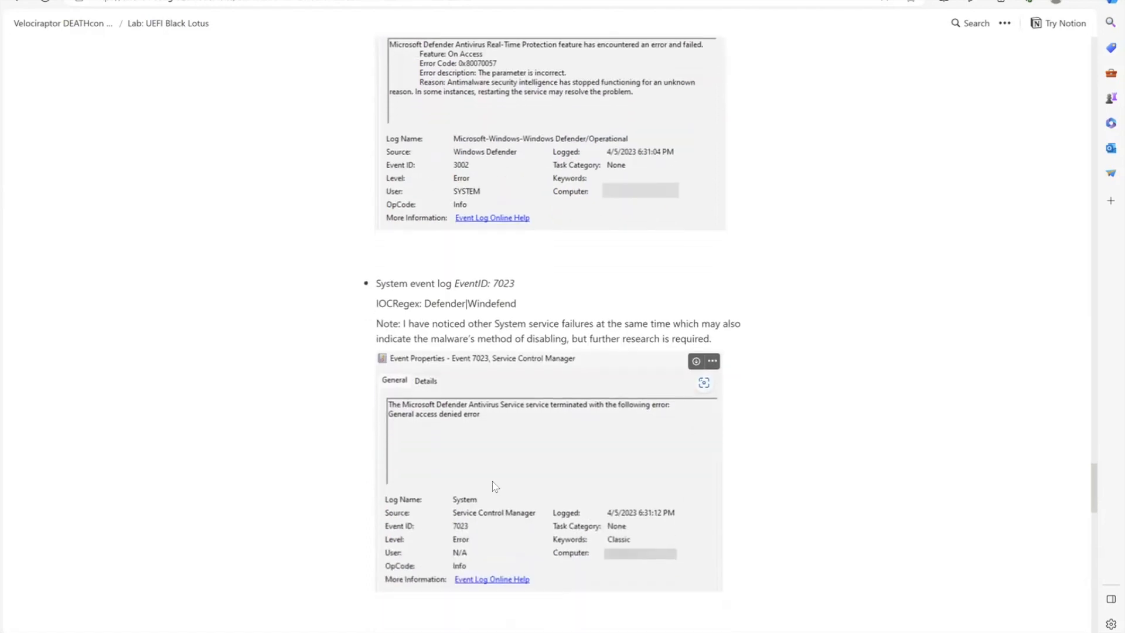
pyautogui.scroll(1, 494, 487)
pyautogui.scroll(2, 493, 483)
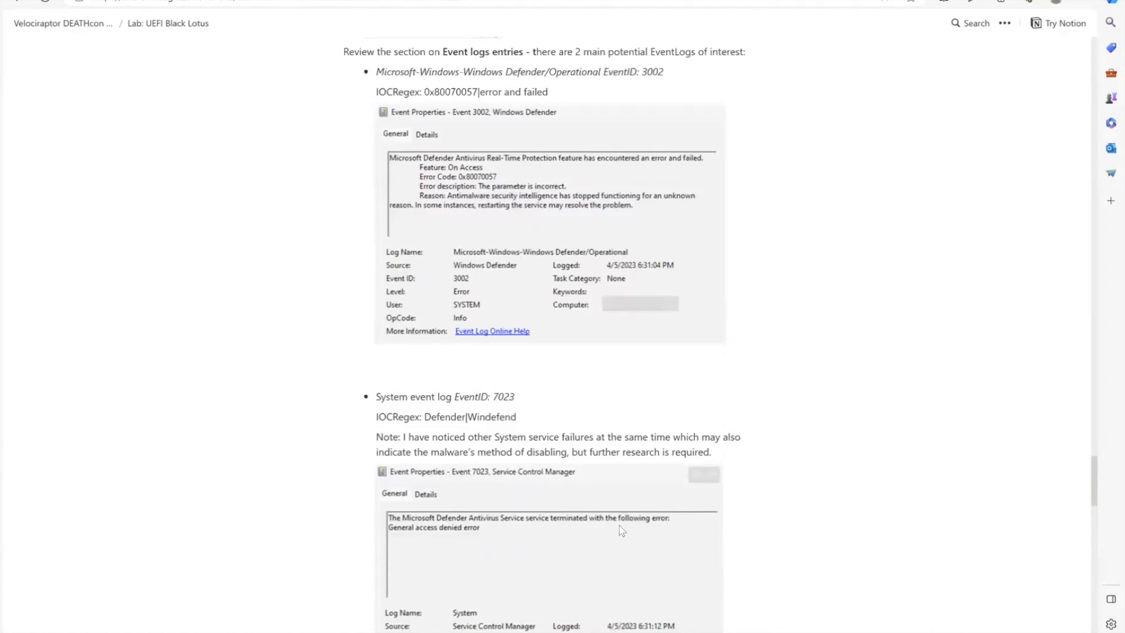
pyautogui.moveTo(647, 632)
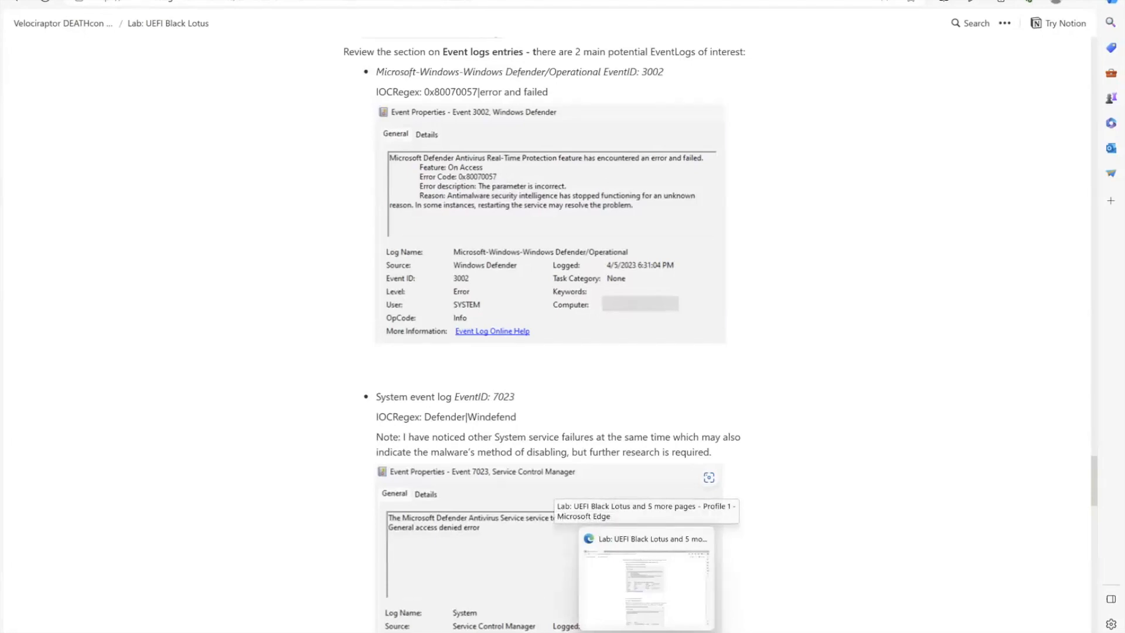
pyautogui.click(646, 581)
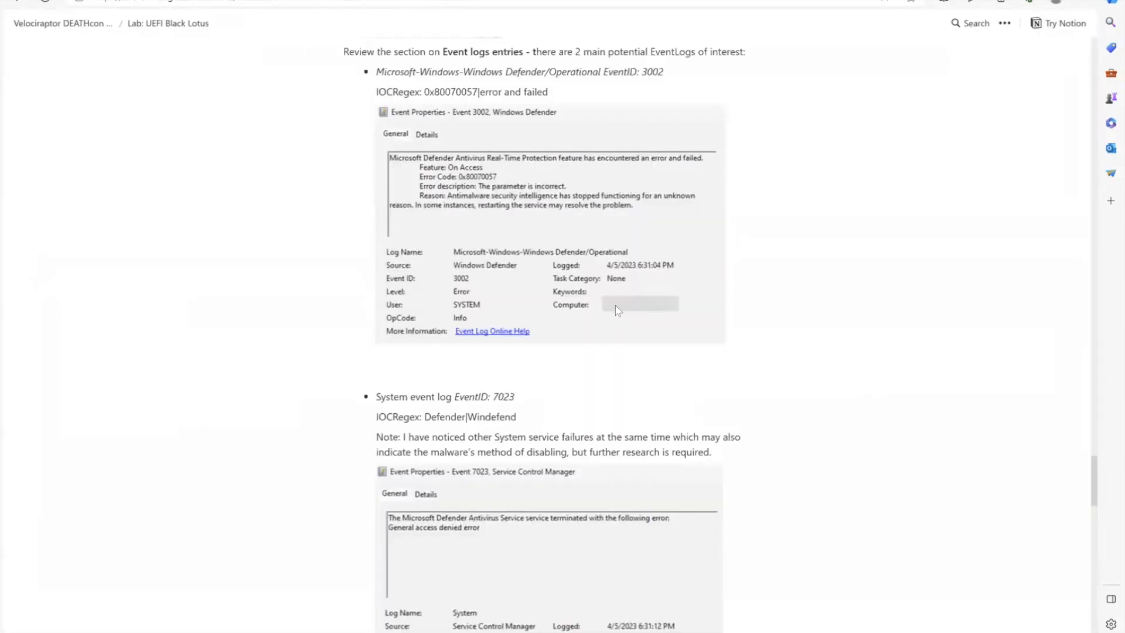
# - Copy the Windows Defender/Operational EventID 3002 line with its IOCRegex from the lab page and switch to Velociraptor
pyautogui.scroll(2, 389, 91)
pyautogui.moveTo(558, 90); pyautogui.dragTo(378, 176)
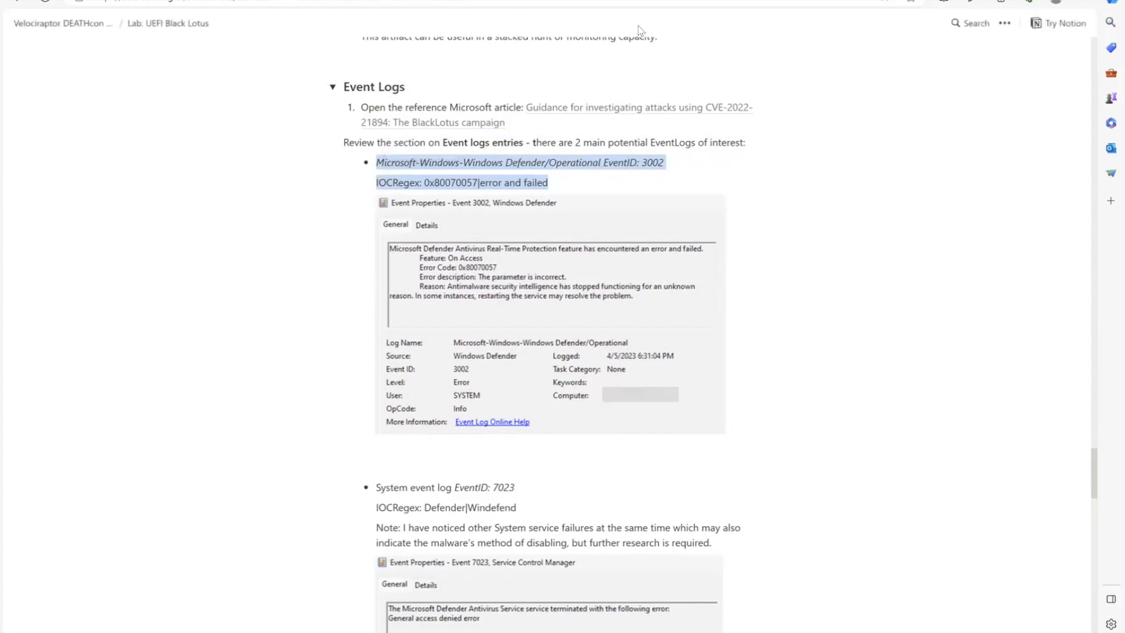
pyautogui.click(438, 0)
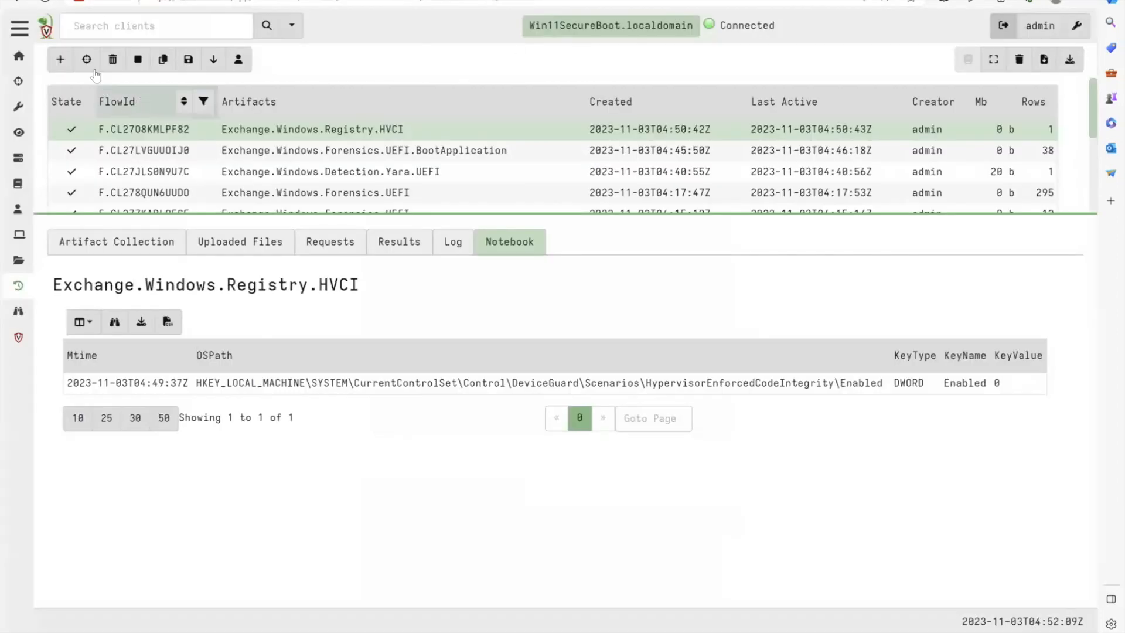
# - Start a new collection with Windows.EventLogs.EvtxHunter and paste the copied event details into its WhitelistRegex parameter
pyautogui.click(59, 60)
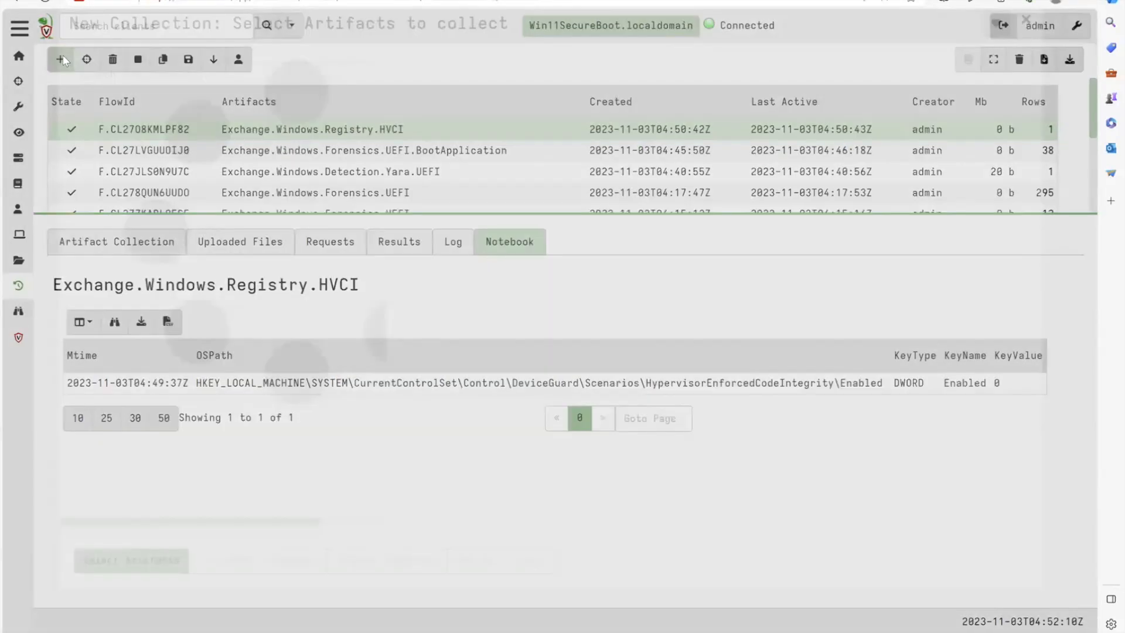
pyautogui.write('evtxhun')
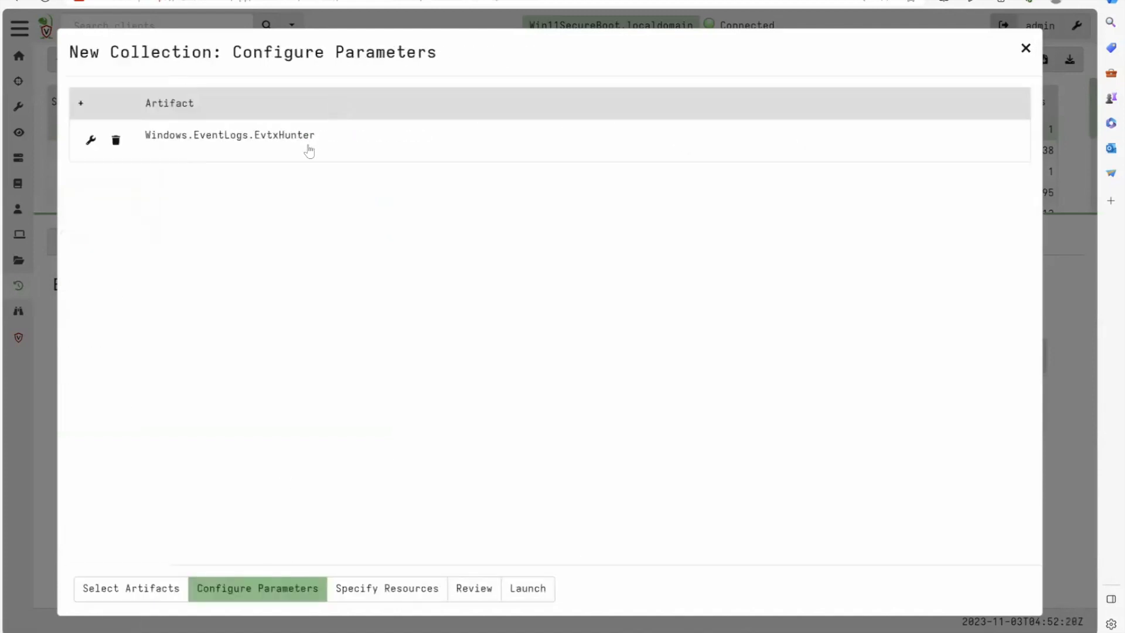
pyautogui.click(308, 146)
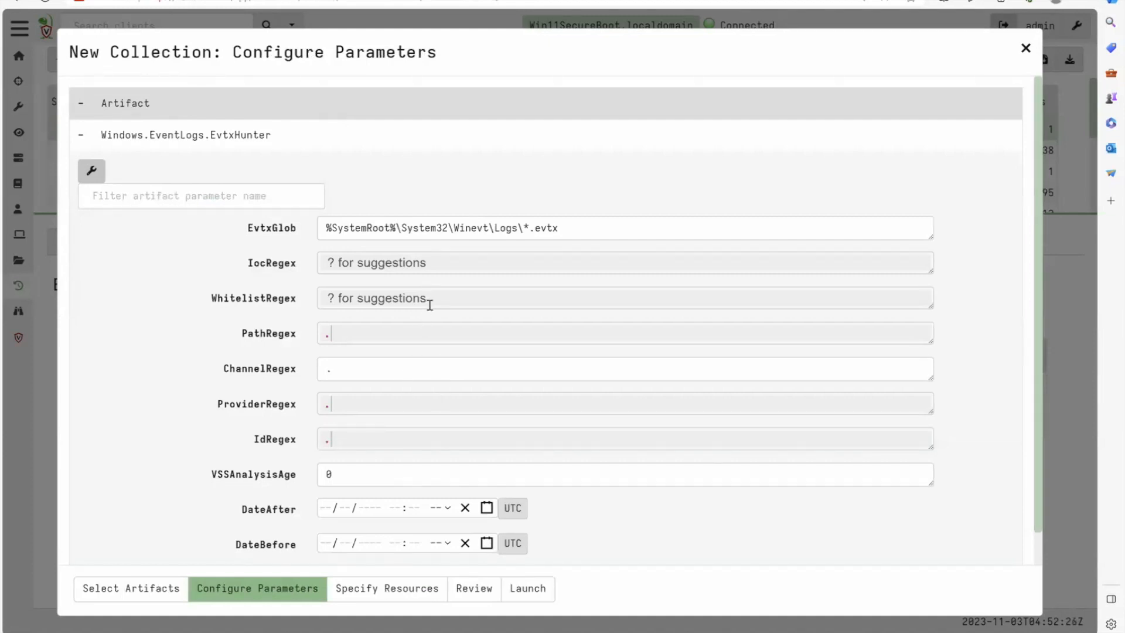
pyautogui.write('- *Microsoft-Windows-Windows Defender/Operational EventID: 3002*     IOCRegex: 0x80070057|error and failed')
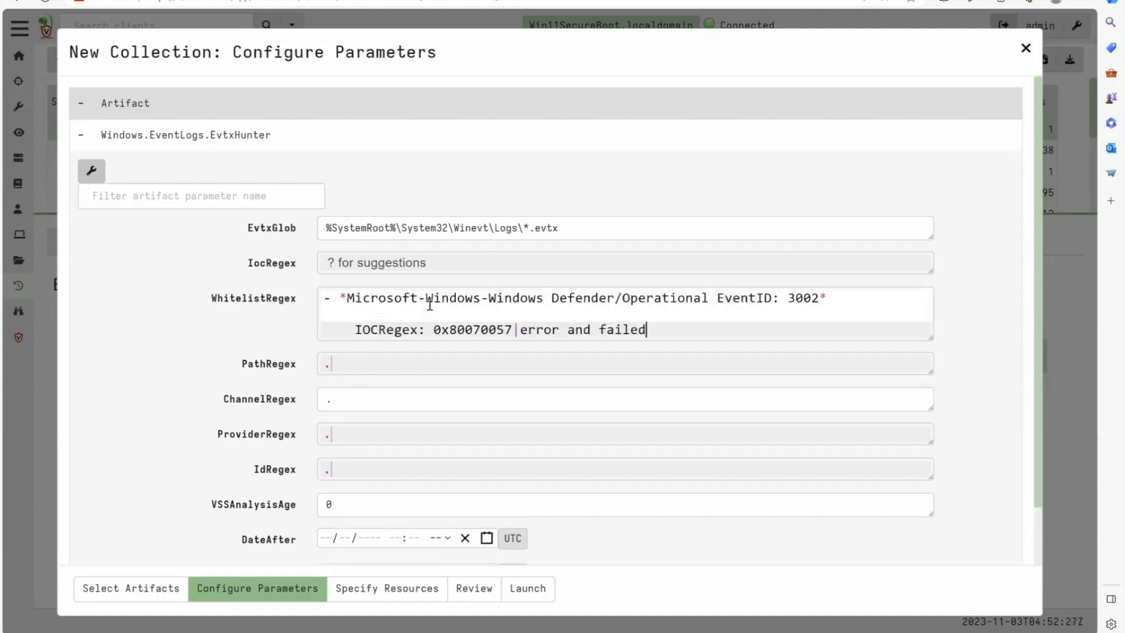
# - Narrow the EvtxGlob parameter to %SystemRoot%\System32\Winevt\Logs\*Defender*.evtx
pyautogui.click(527, 228)
pyautogui.write('Defender*')
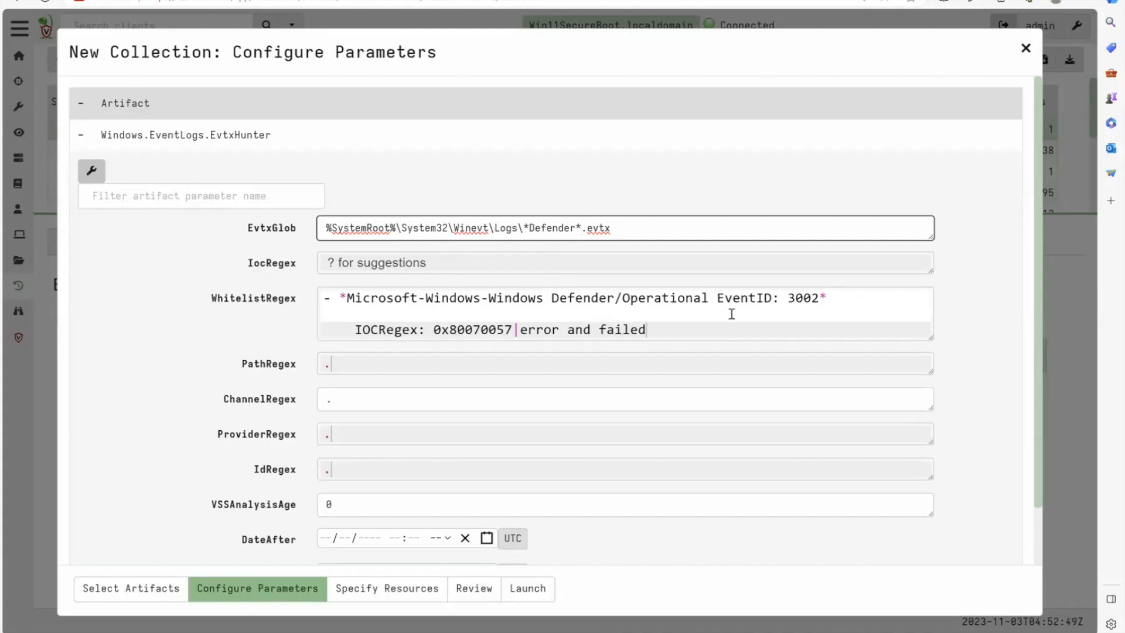
# - Cut the event ID out of the text in WhitelistRegex and set IdRegex to ^3002$
pyautogui.doubleClick(791, 301)
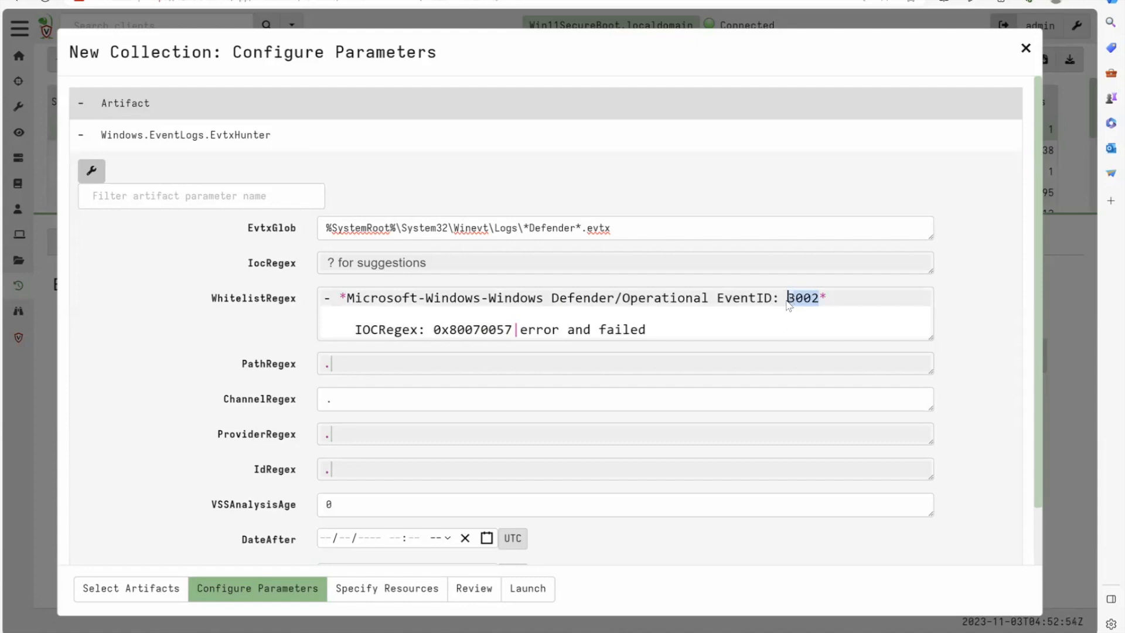
pyautogui.press('BackSpace')
pyautogui.write('^3002$')
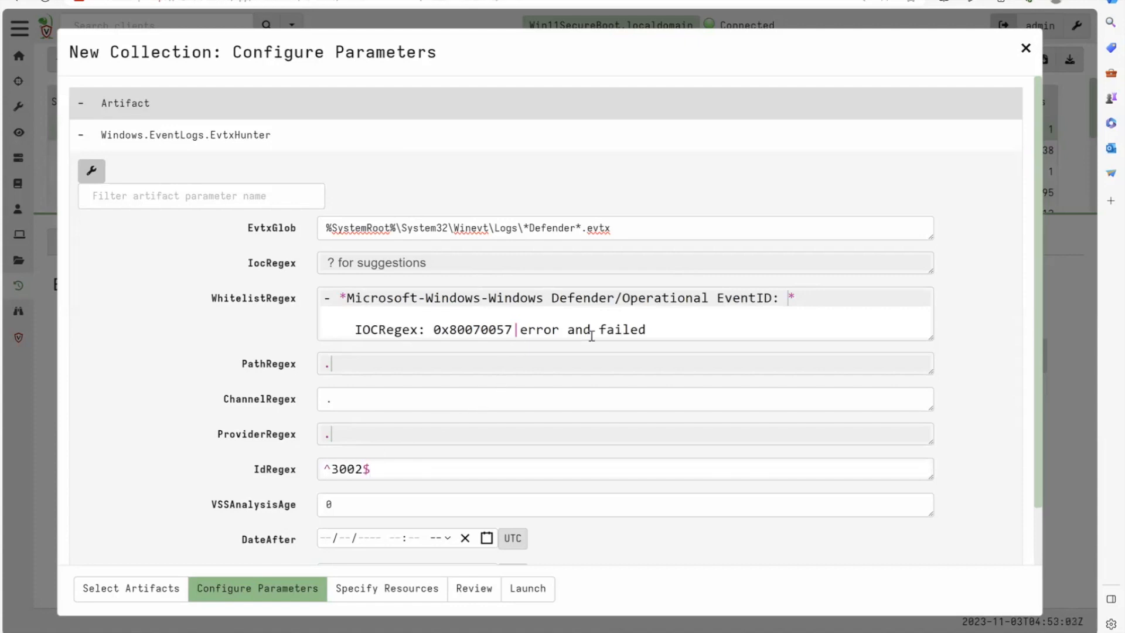
# - Move the pattern 0x80070057|error and failed from WhitelistRegex into IocRegex
pyautogui.moveTo(647, 332); pyautogui.dragTo(434, 330)
pyautogui.hotkey('ctrl', 'c')
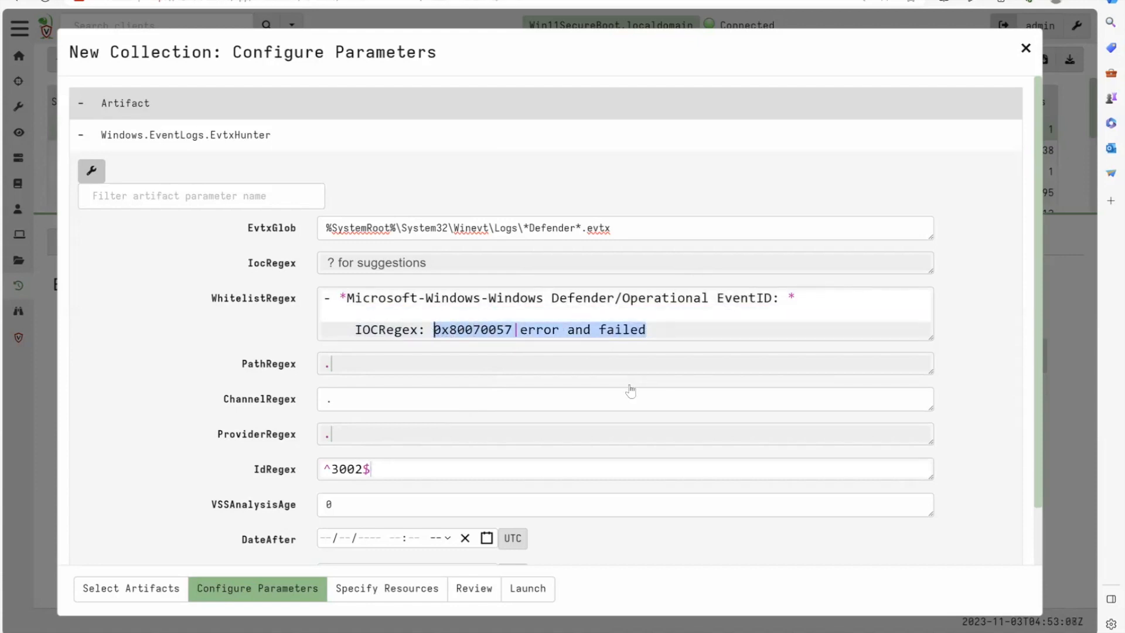
pyautogui.press('BackSpace')
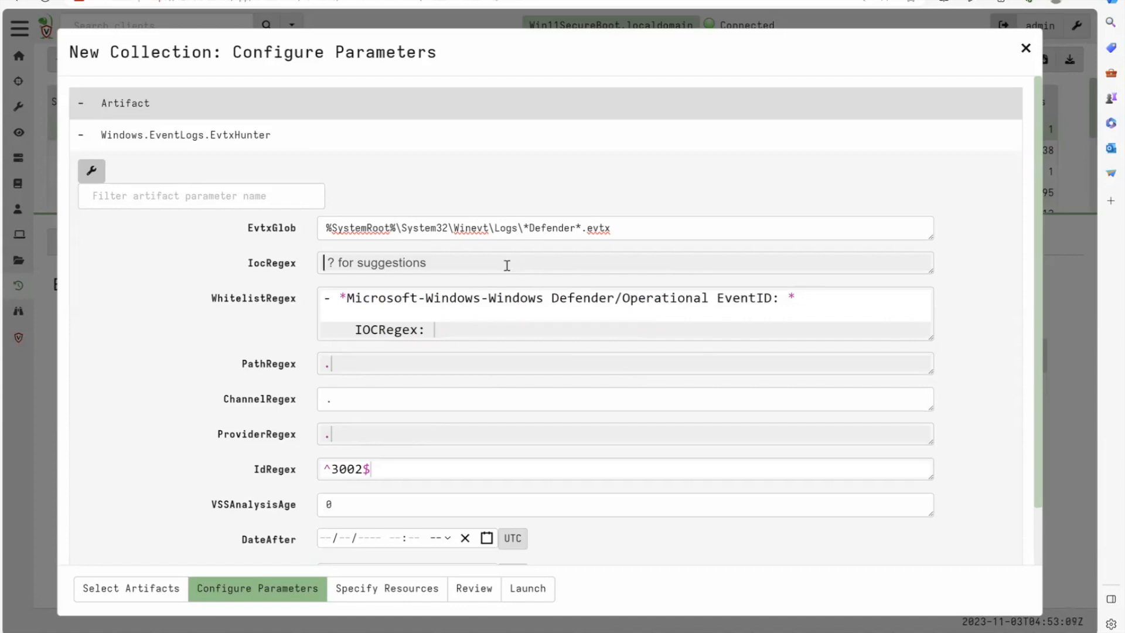
pyautogui.hotkey('ctrl', 'v')
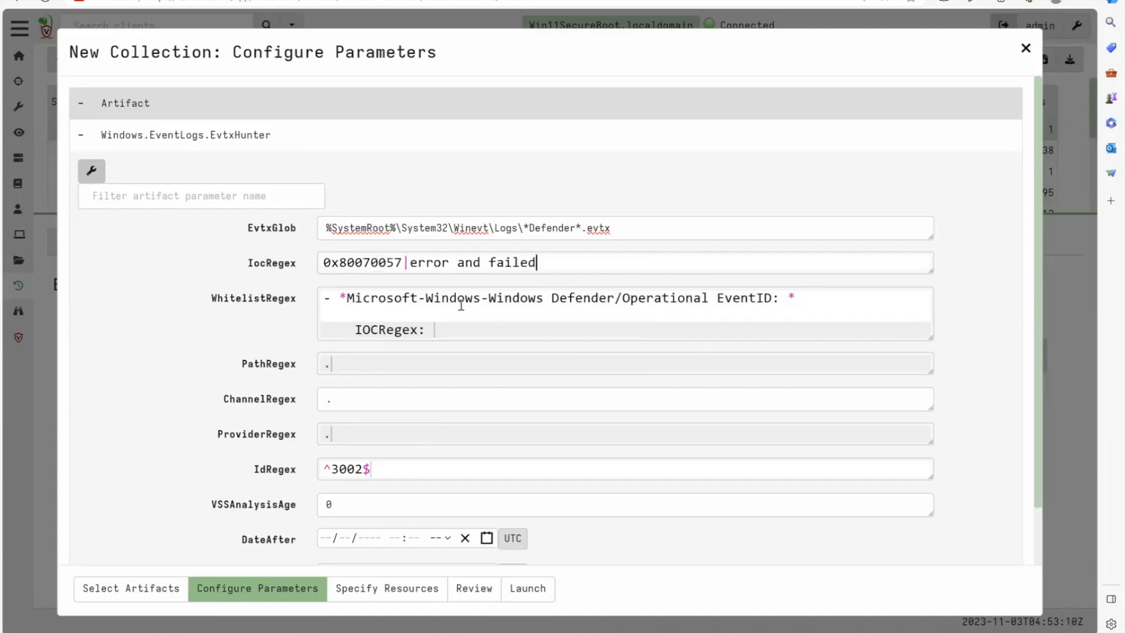
# - Clear the leftover text from WhitelistRegex and launch the EvtxHunter collection
pyautogui.hotkey('ctrl', 'a')
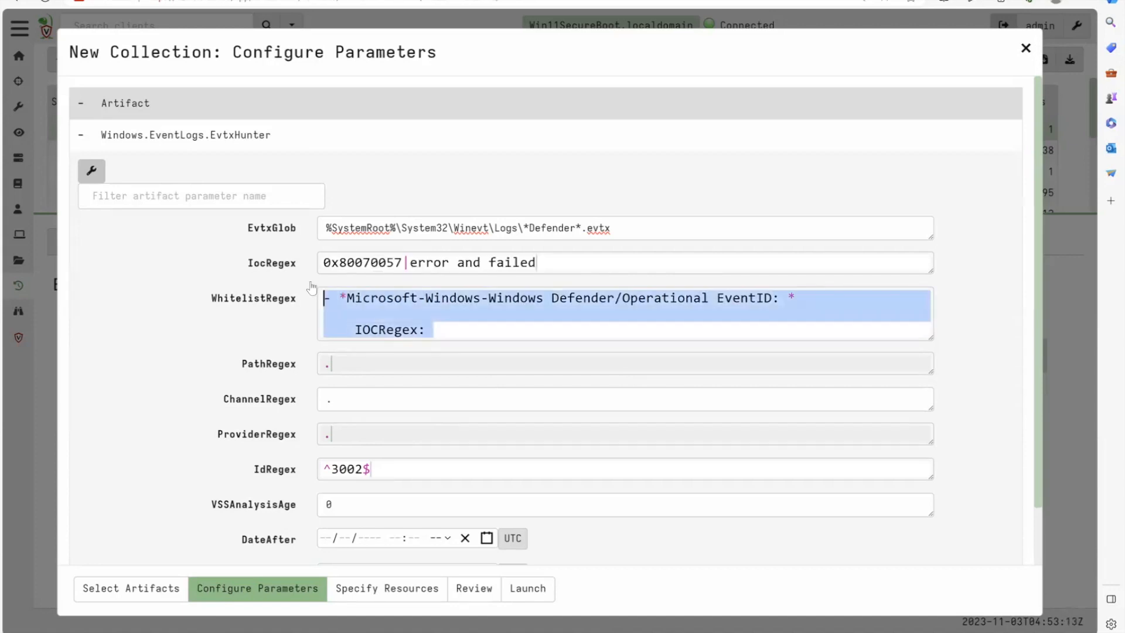
pyautogui.press('BackSpace')
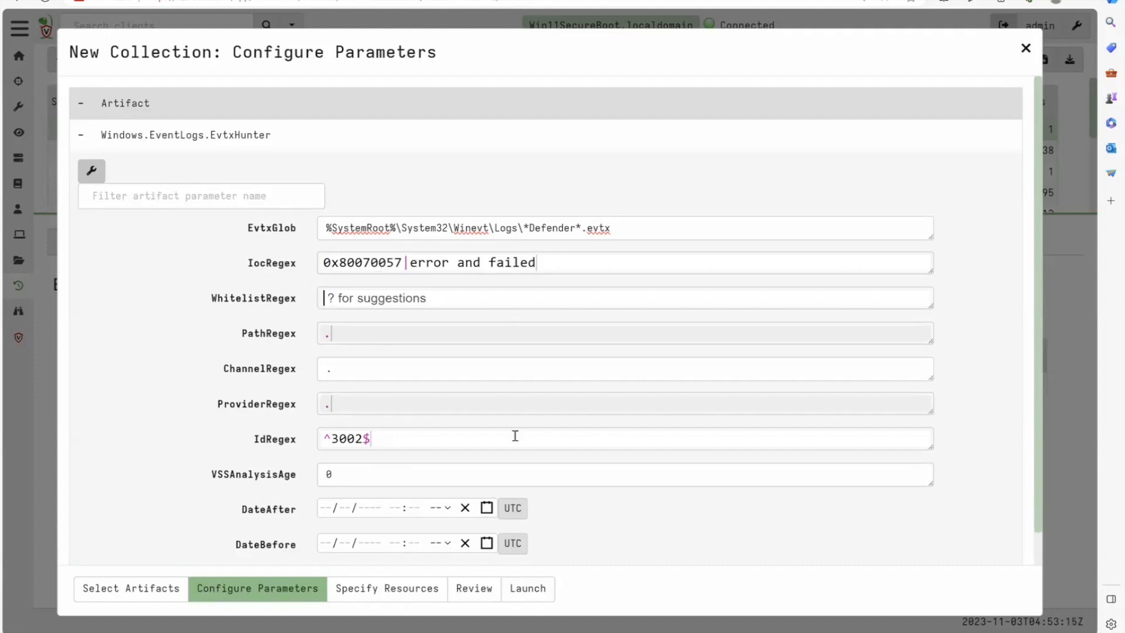
pyautogui.click(527, 588)
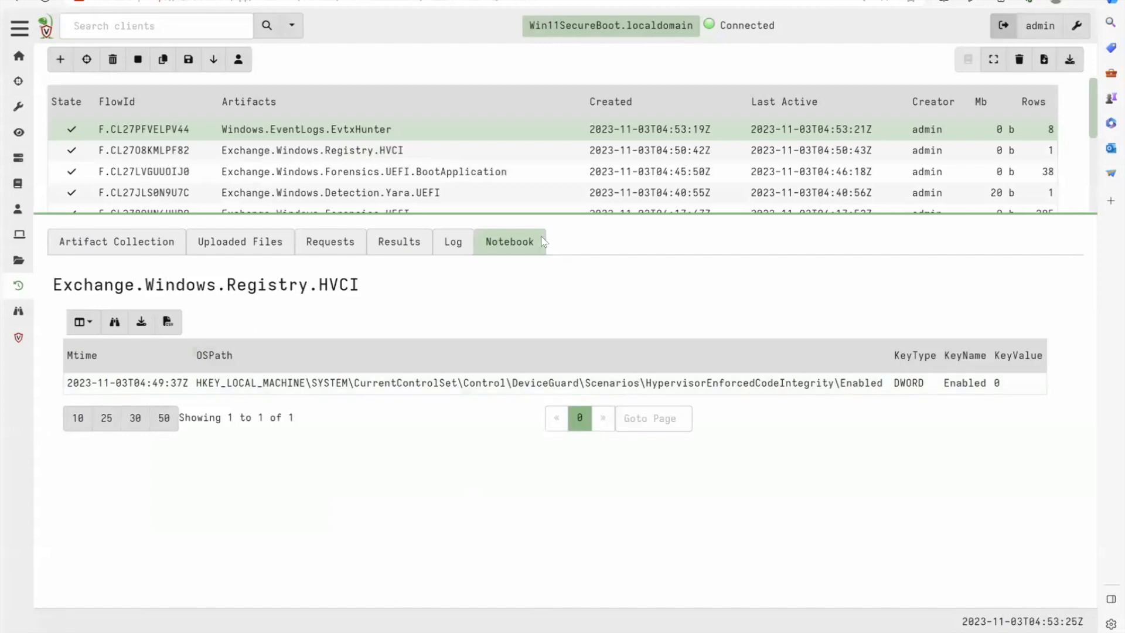
# - Examine the EvtxHunter notebook results for Defender event ID 3002, comparing the messages, features and error codes
pyautogui.click(463, 129)
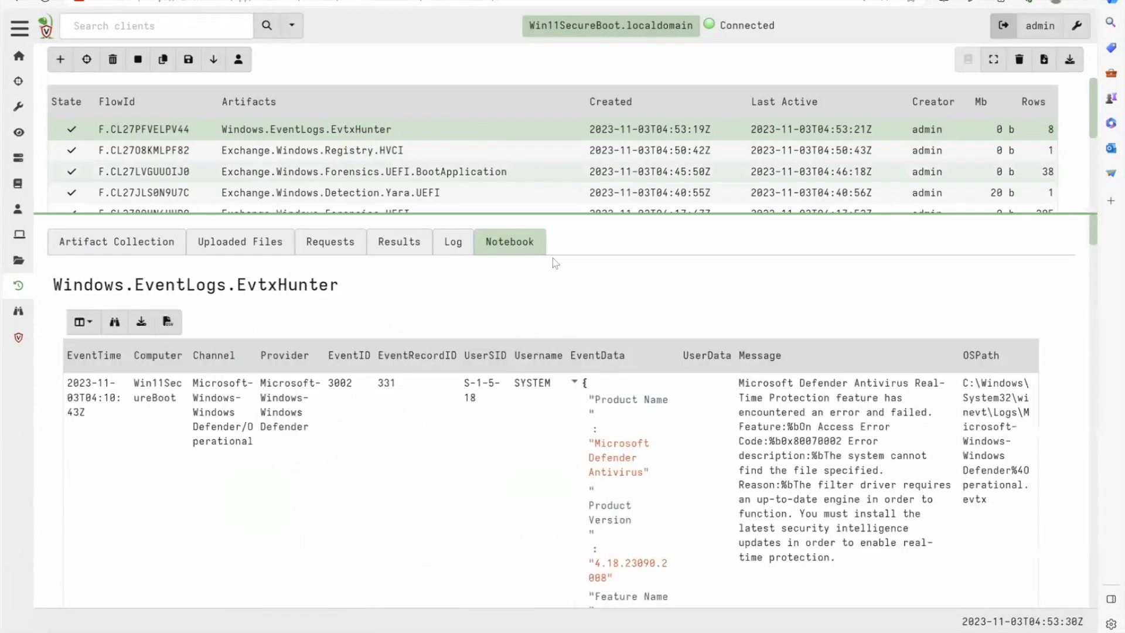
pyautogui.scroll(-1, 600, 385)
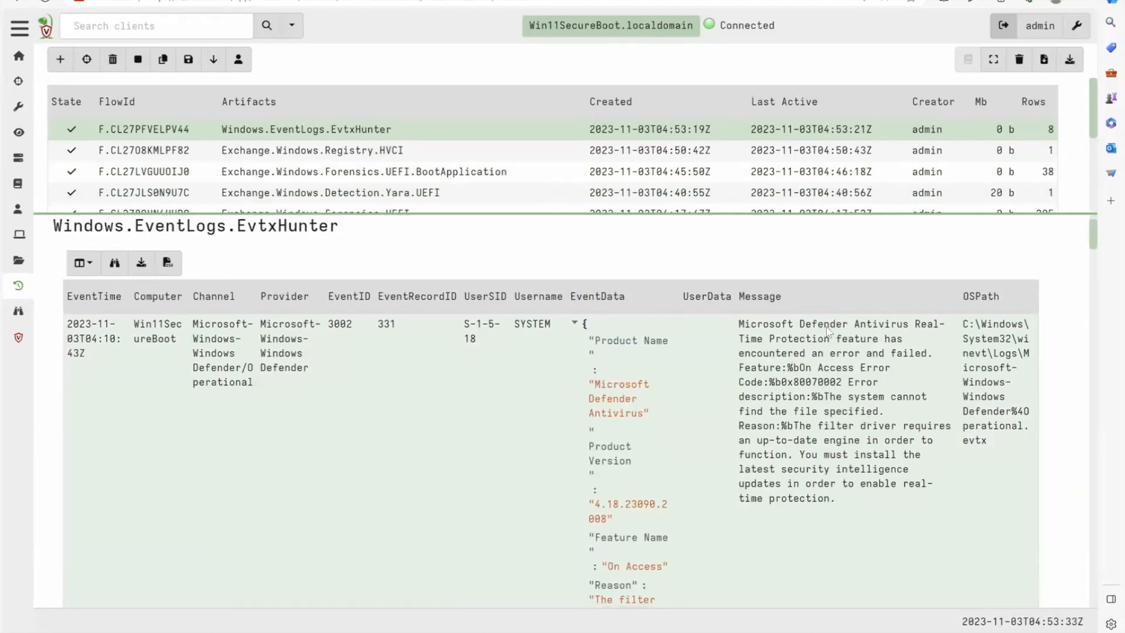
pyautogui.scroll(-5, 842, 476)
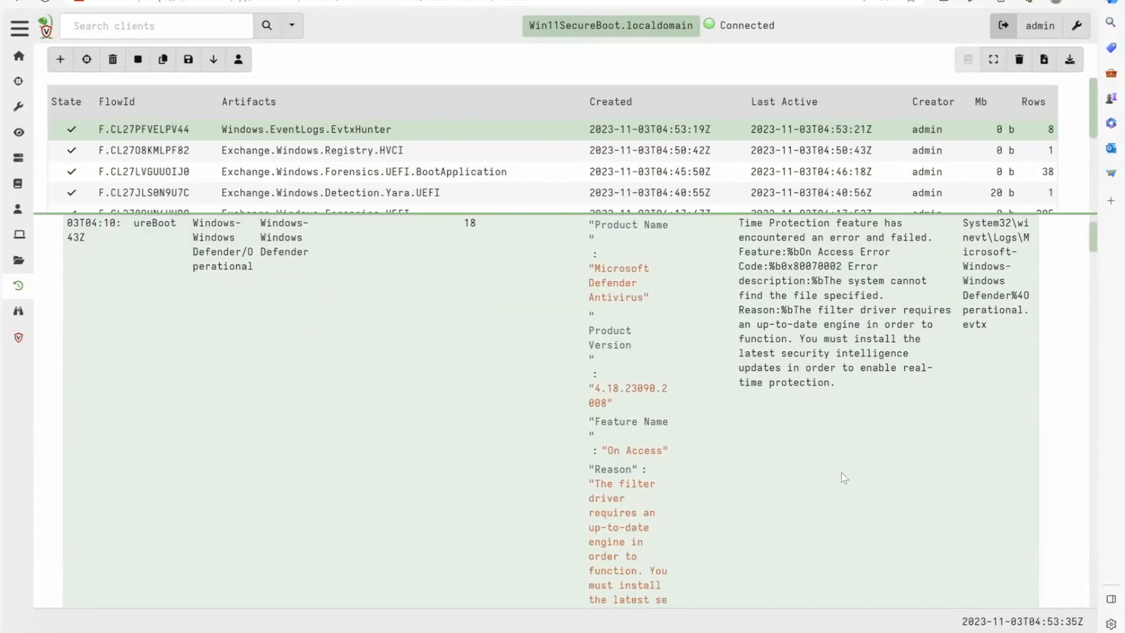
pyautogui.scroll(-6, 840, 479)
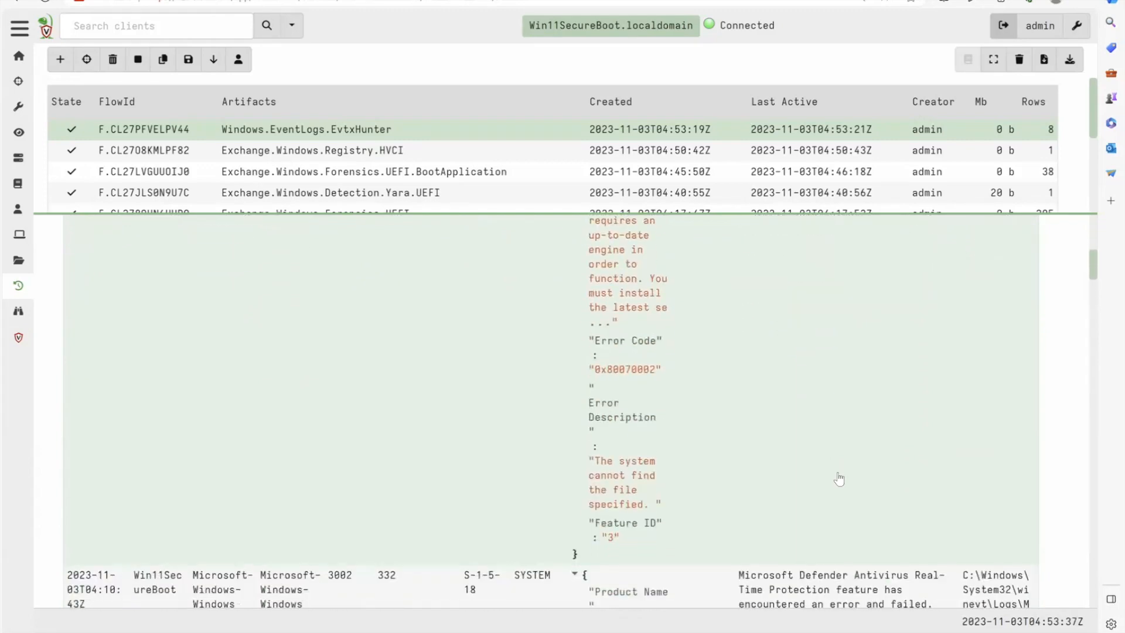
pyautogui.scroll(-10, 842, 478)
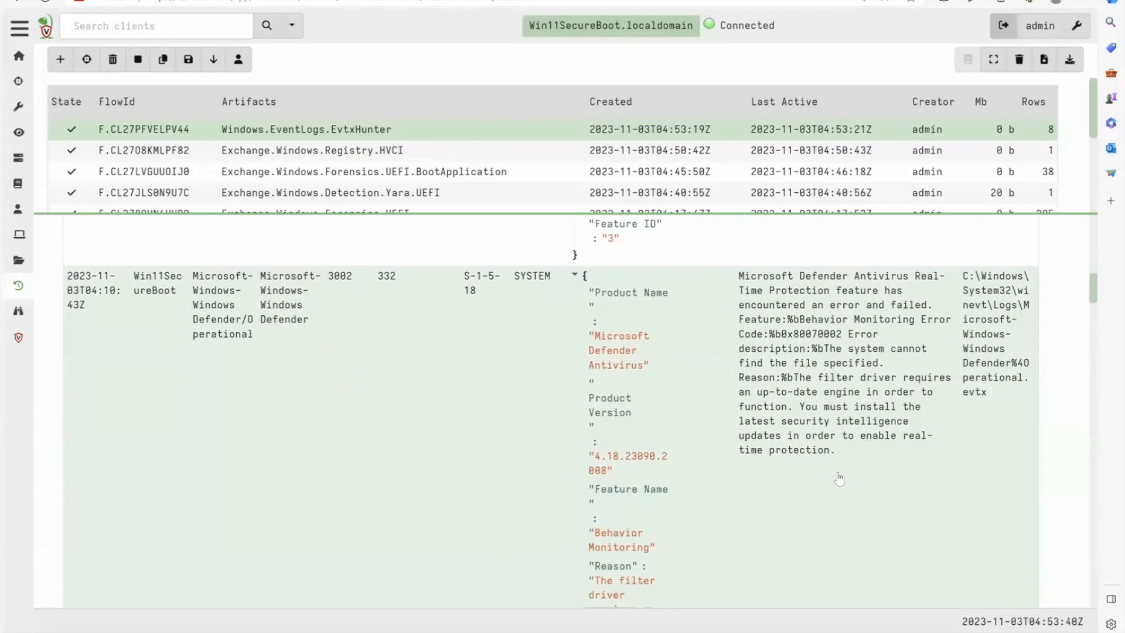
pyautogui.scroll(-7, 839, 480)
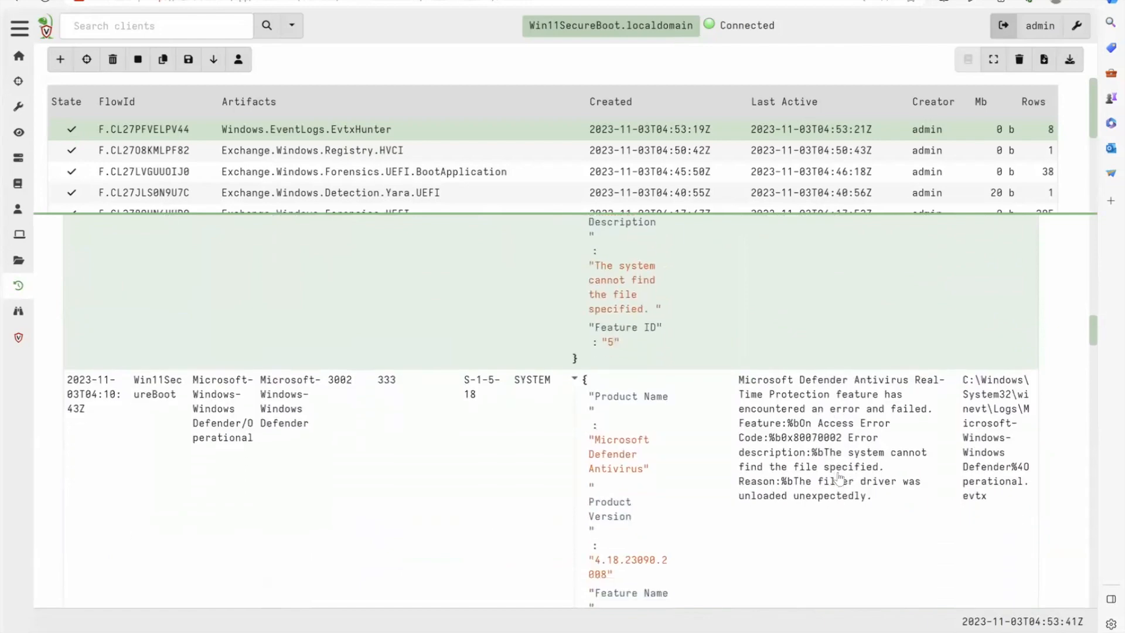
pyautogui.scroll(-15, 839, 479)
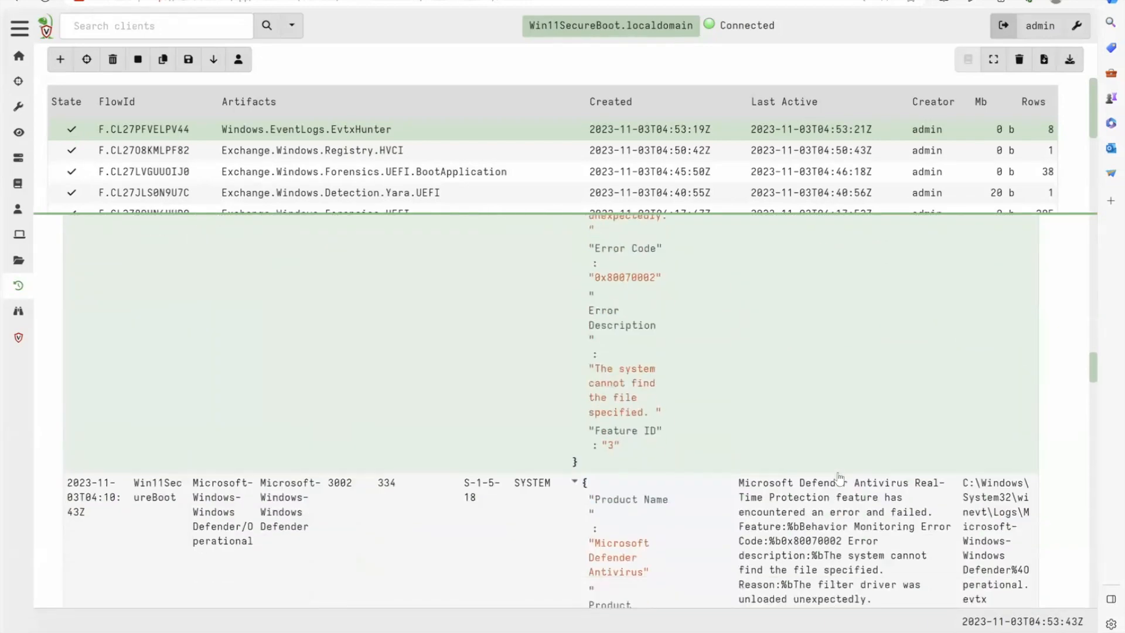
pyautogui.scroll(-9, 839, 479)
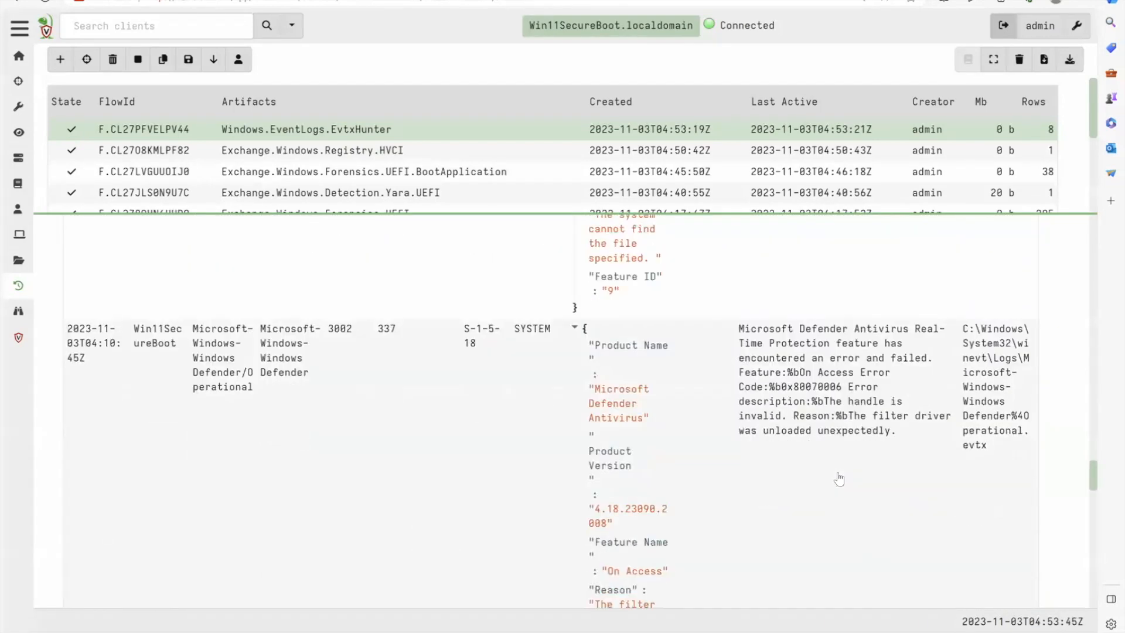
pyautogui.scroll(-7, 839, 479)
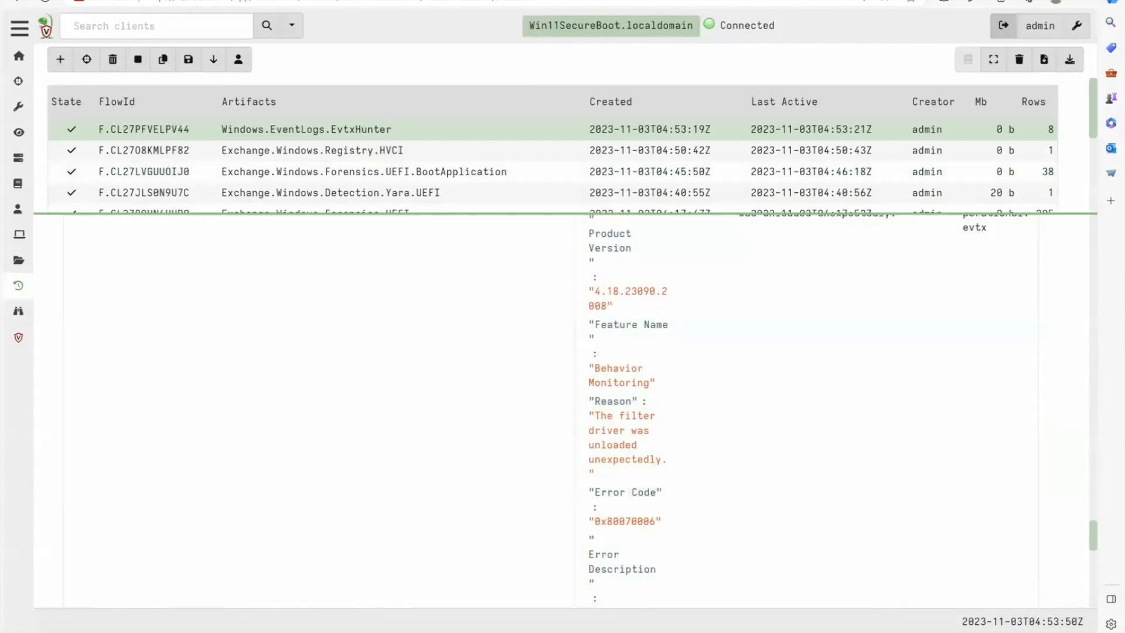
# - Switch to the Black Lotus lab notes and copy the IOCRegex line Defender|Windefend for System event ID 7023
pyautogui.hotkey('ctrl', 'Tab')
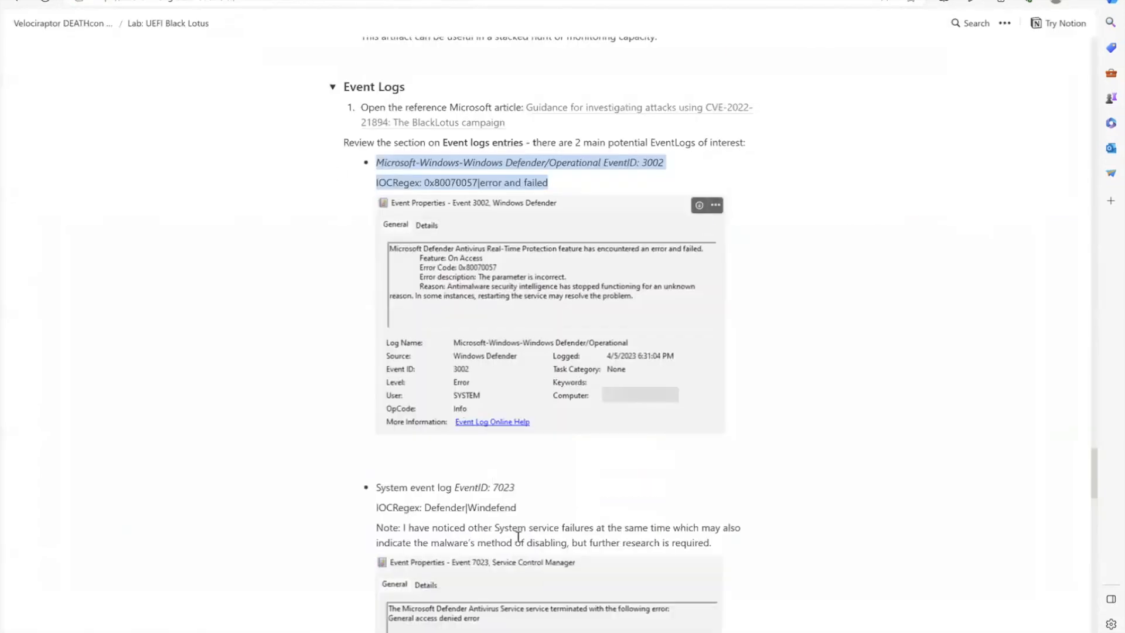
pyautogui.moveTo(524, 508); pyautogui.dragTo(373, 510)
pyautogui.hotkey('ctrl', 'c')
pyautogui.scroll(-3, 381, 514)
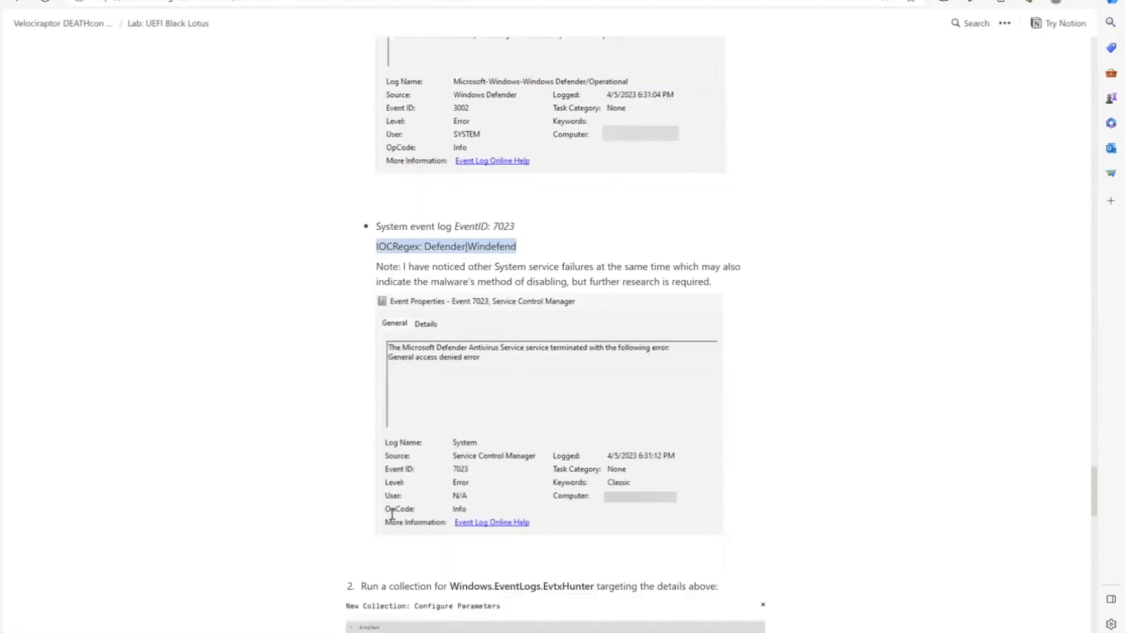
pyautogui.scroll(-3, 392, 513)
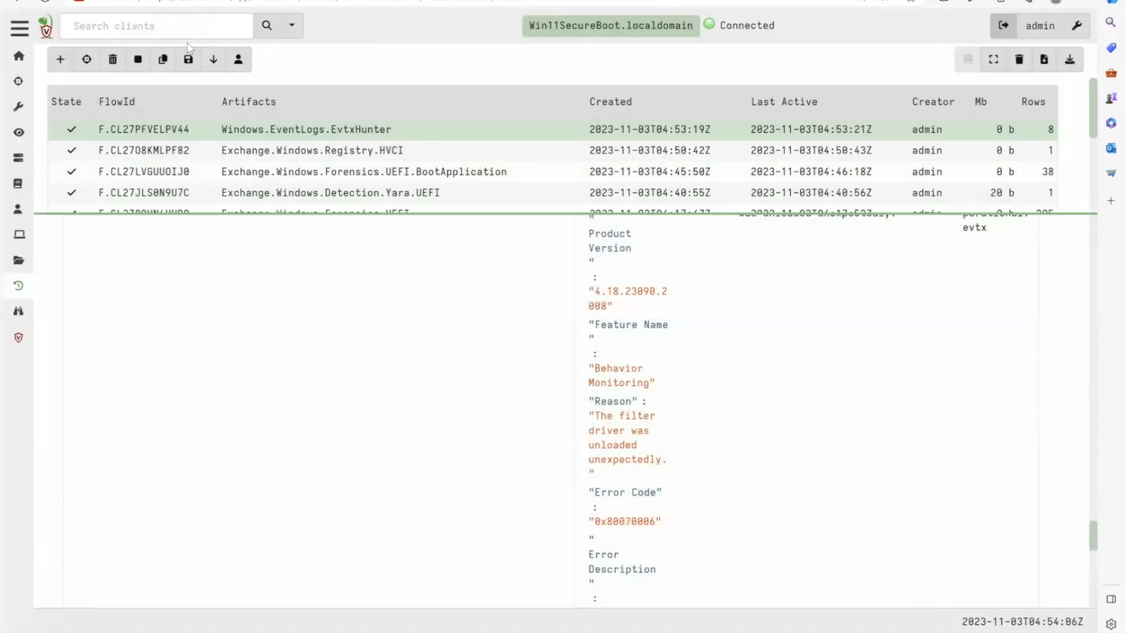
# - Duplicate the EvtxHunter collection and set its IocRegex parameter to Defender|Windefend
pyautogui.click(160, 63)
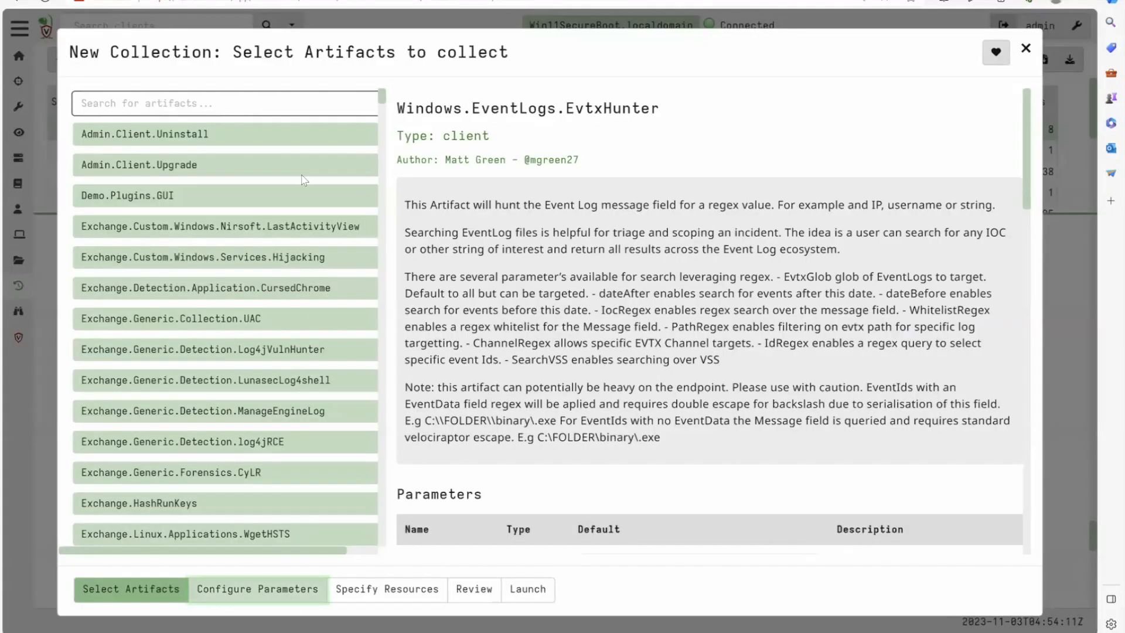
pyautogui.click(285, 589)
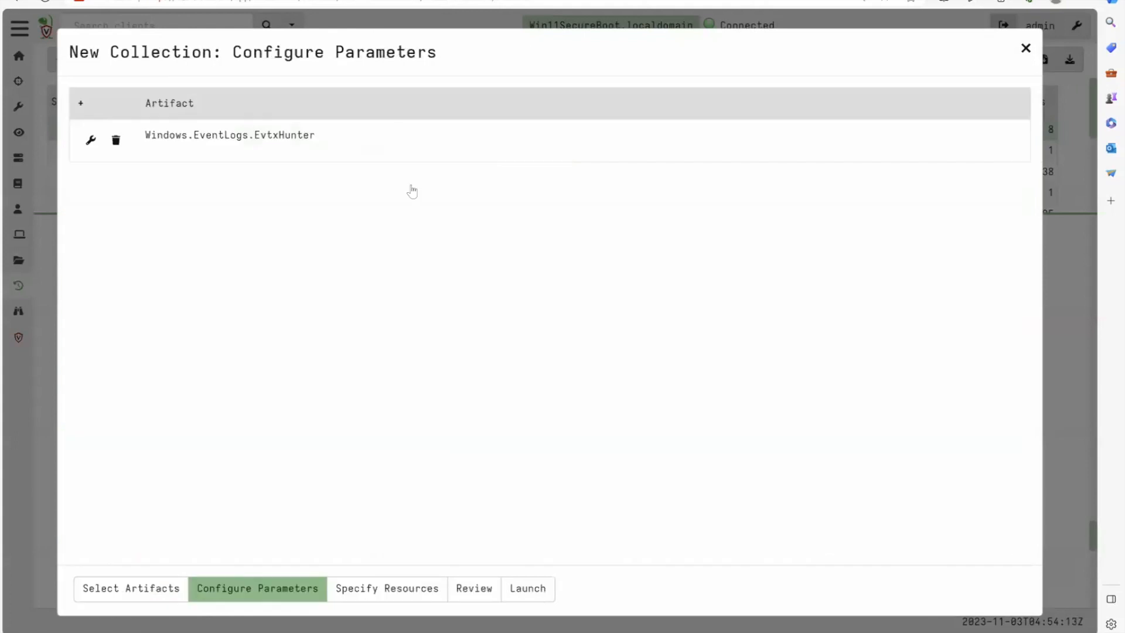
pyautogui.click(450, 151)
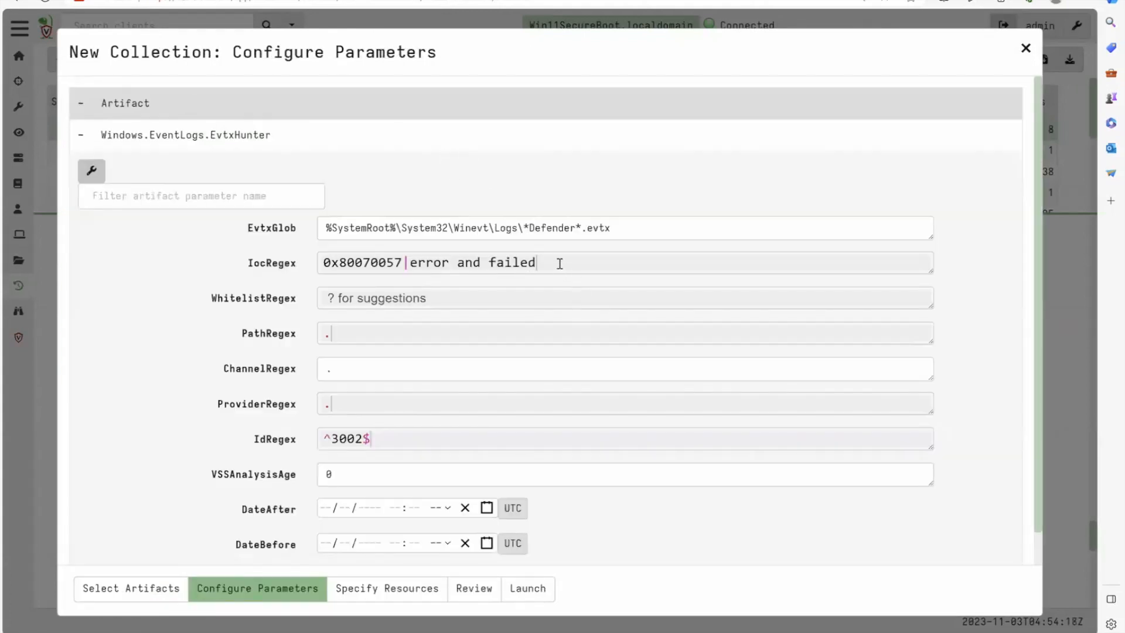
pyautogui.hotkey('ctrl', 'a')
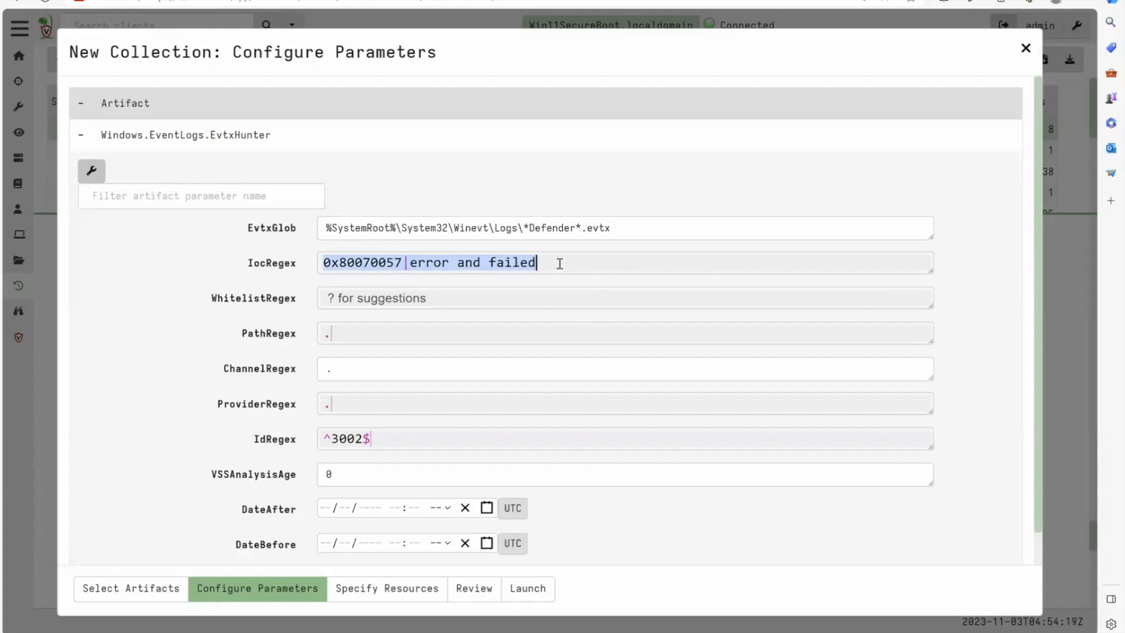
pyautogui.hotkey('ctrl', 'v')
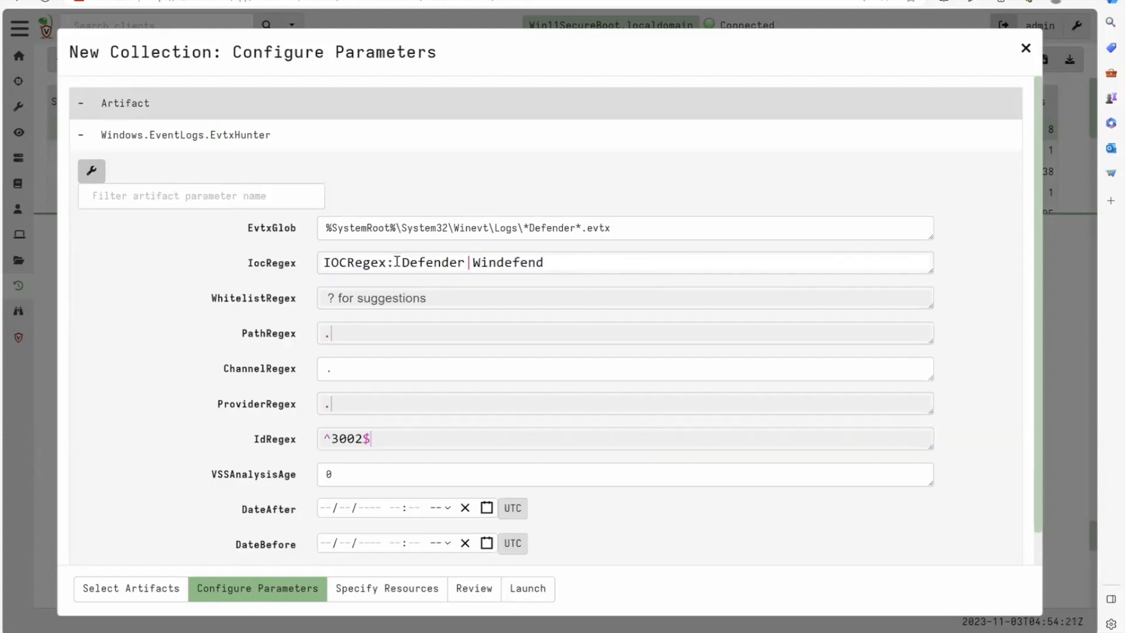
pyautogui.moveTo(400, 264); pyautogui.dragTo(321, 263)
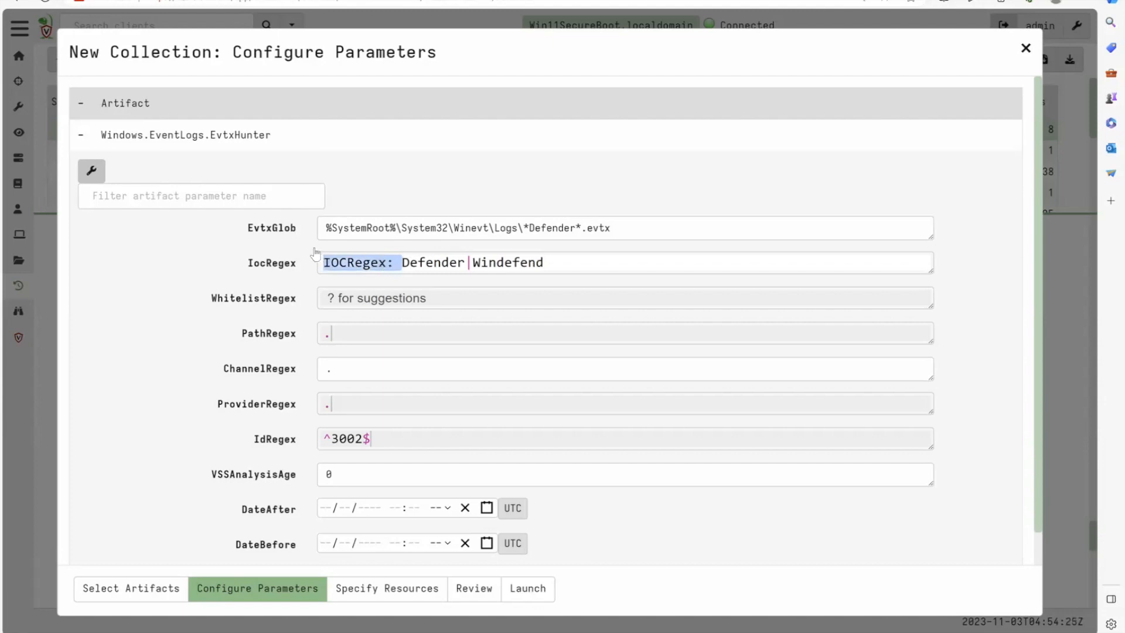
pyautogui.press('BackSpace')
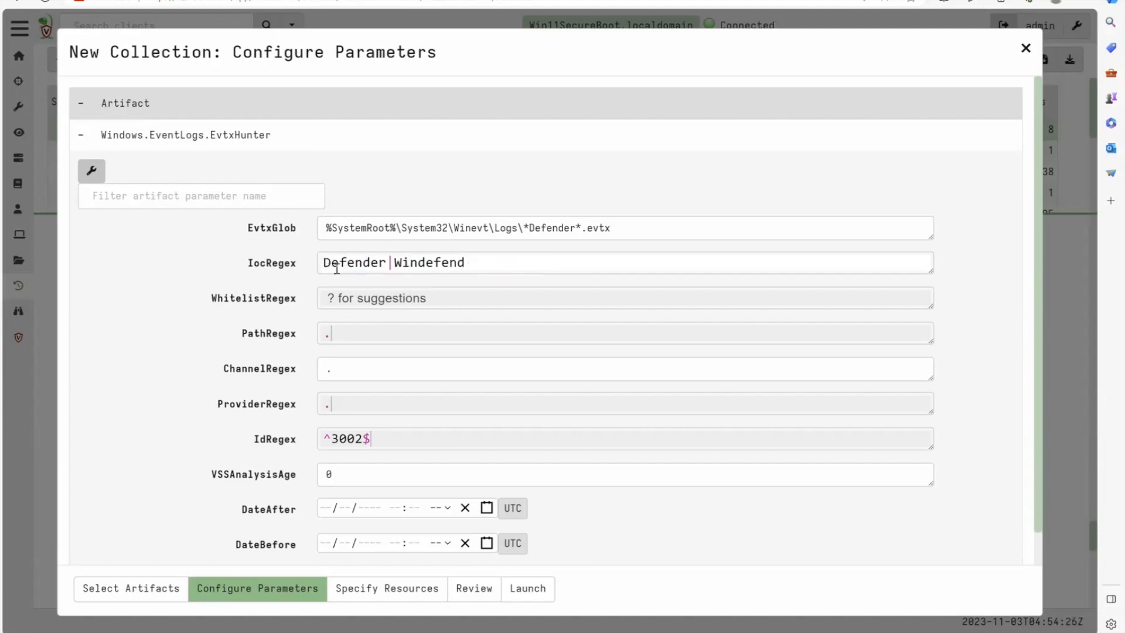
# - Set the EvtxGlob parameter to %SystemRoot%\System32\Winevt\Logs\System.evtx
pyautogui.doubleClick(549, 227)
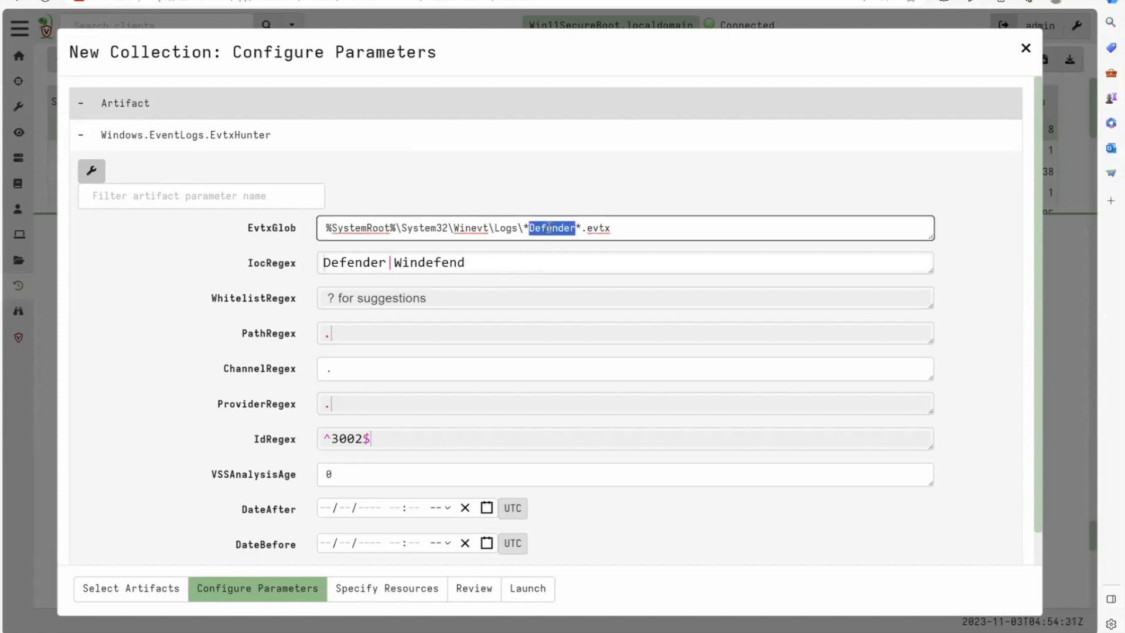
pyautogui.press('BackSpace')
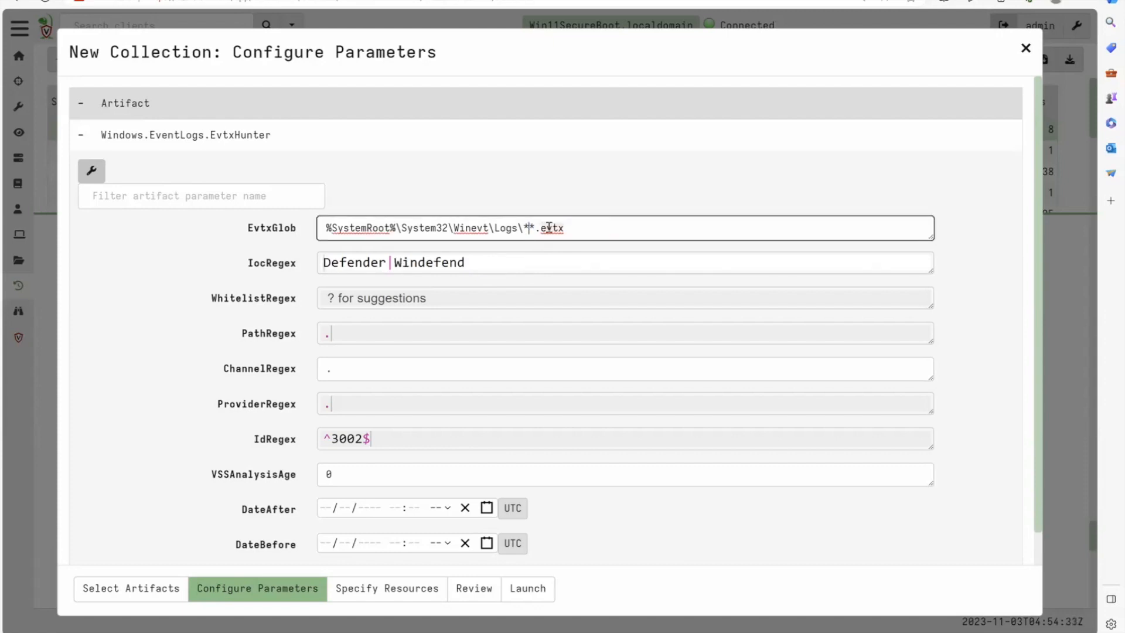
pyautogui.write('System')
pyautogui.press('Delete')
pyautogui.press('BackSpace')
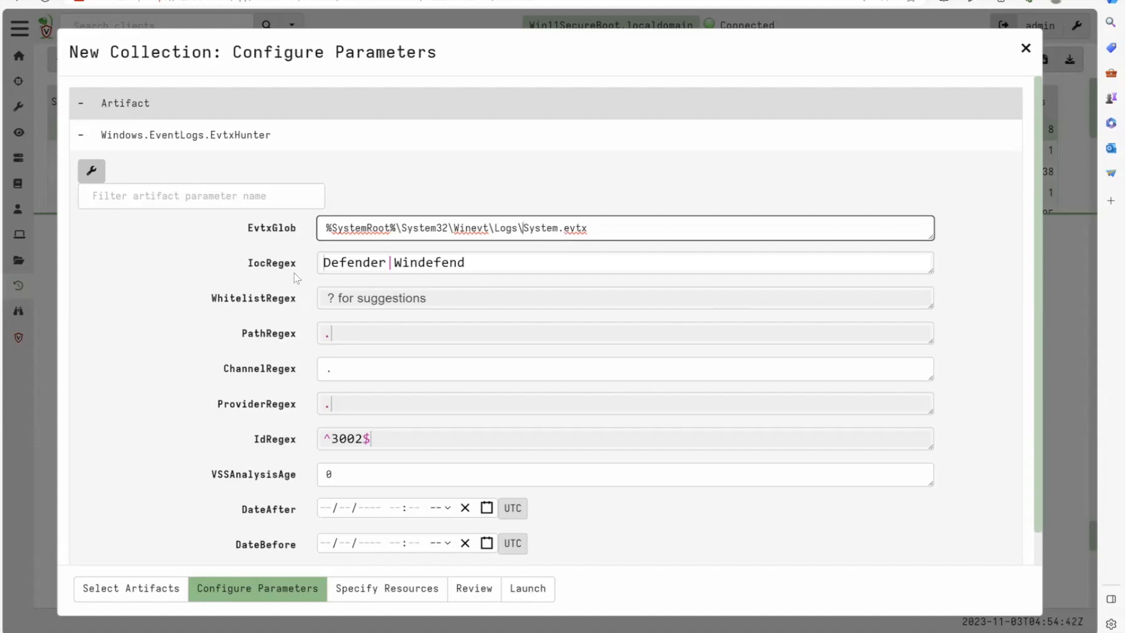
# - Launch the EvtxHunter collection with IdRegex set to 7023 and open its results
pyautogui.click(579, 262)
pyautogui.tripleClick(416, 439)
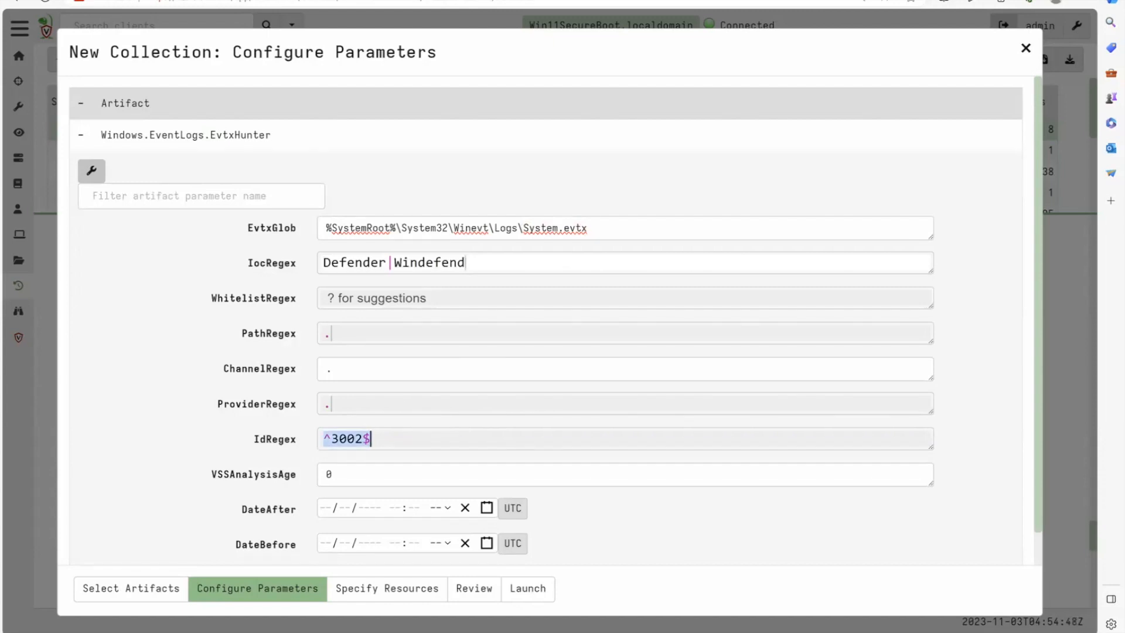
pyautogui.write('7023')
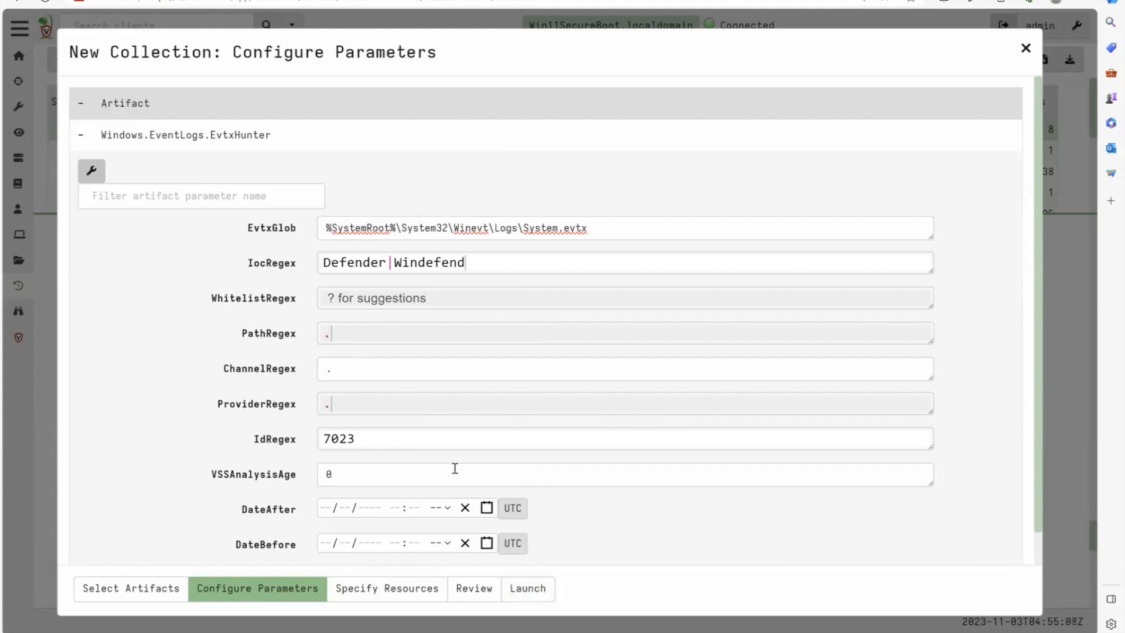
pyautogui.click(681, 266)
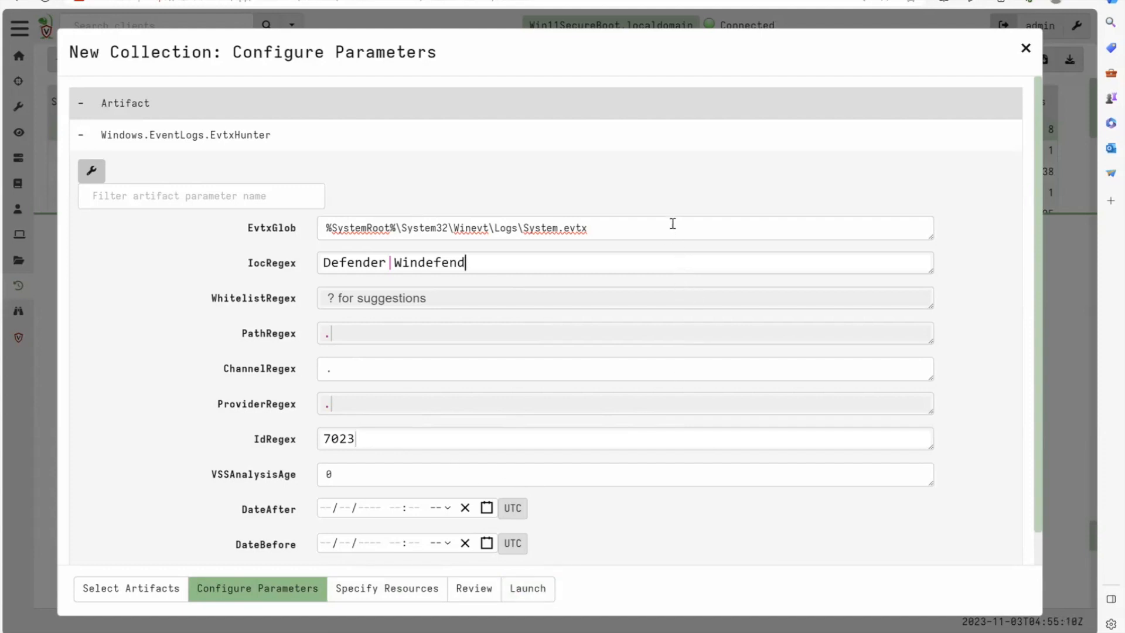
pyautogui.click(539, 595)
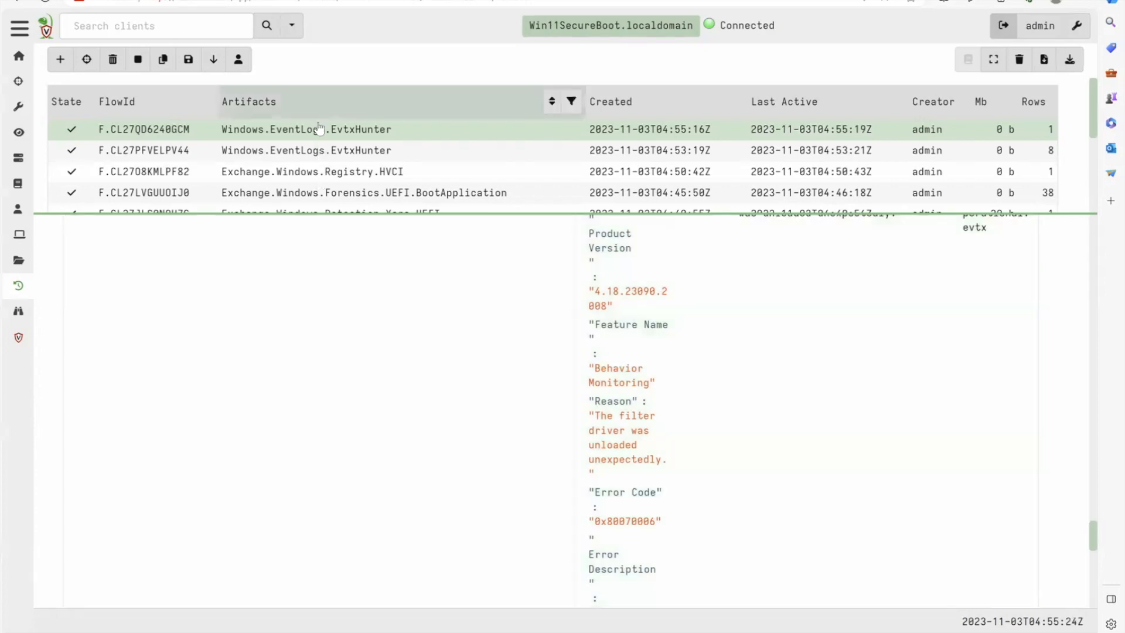
pyautogui.click(321, 135)
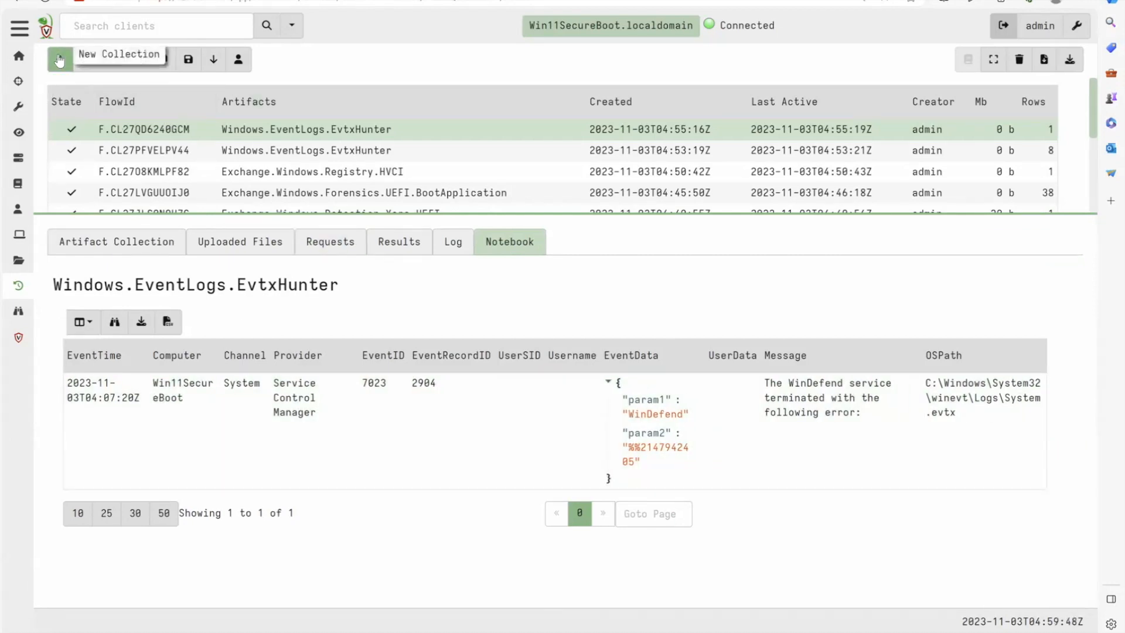
# - Start a new collection, search the artifacts for services and select Windows.System.Services
pyautogui.click(60, 61)
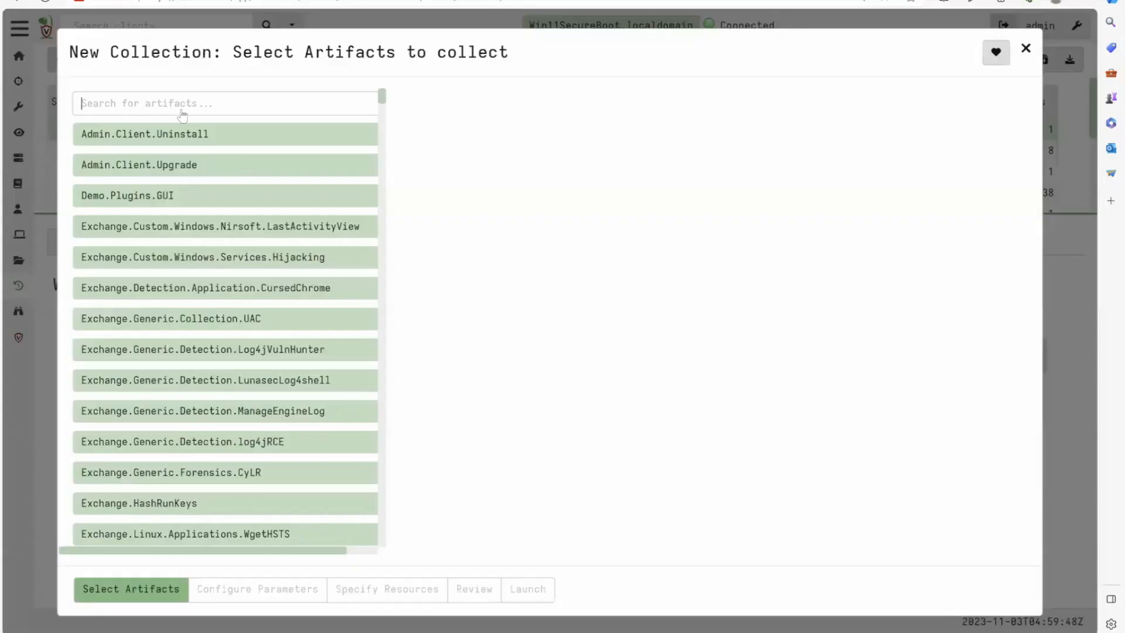
pyautogui.write('serv')
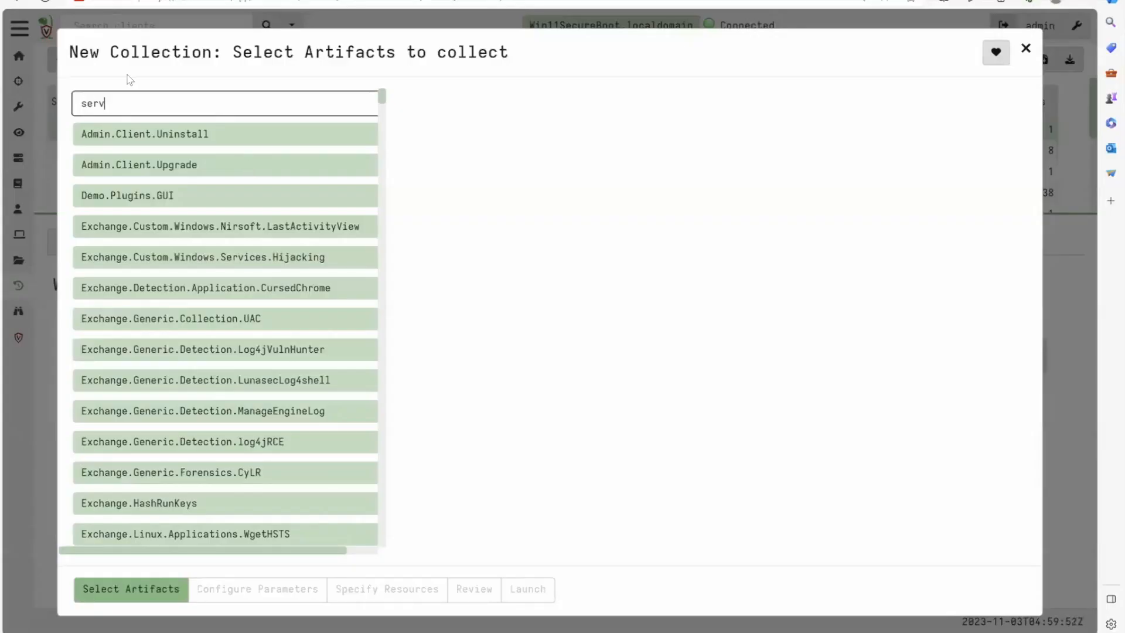
pyautogui.write('ices')
pyautogui.click(188, 287)
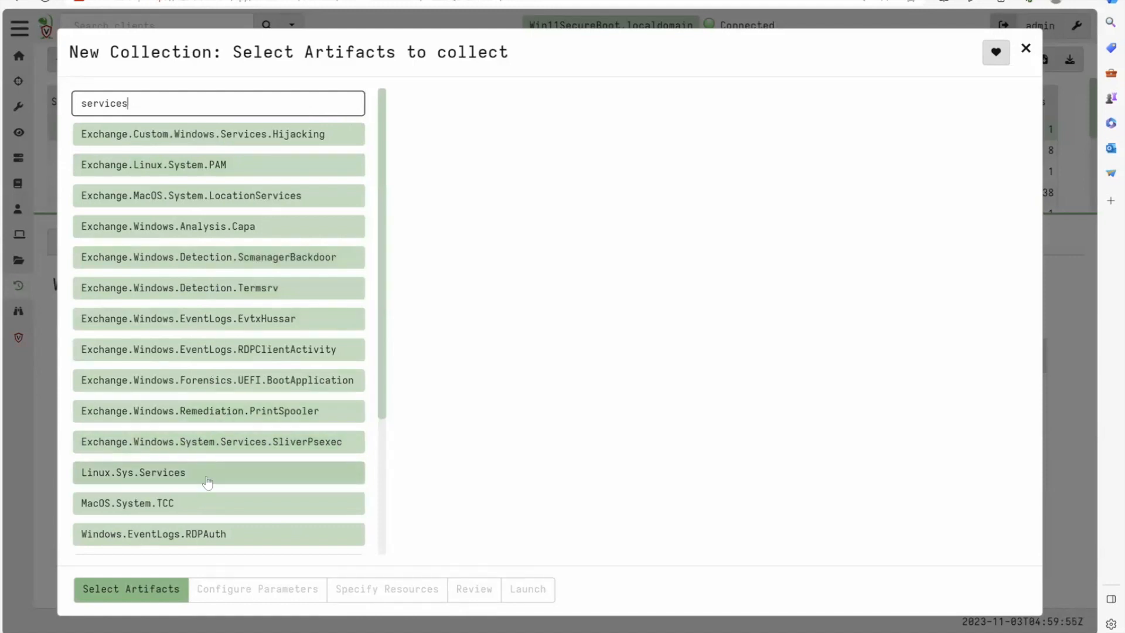
pyautogui.click(237, 356)
pyautogui.scroll(-3, 240, 364)
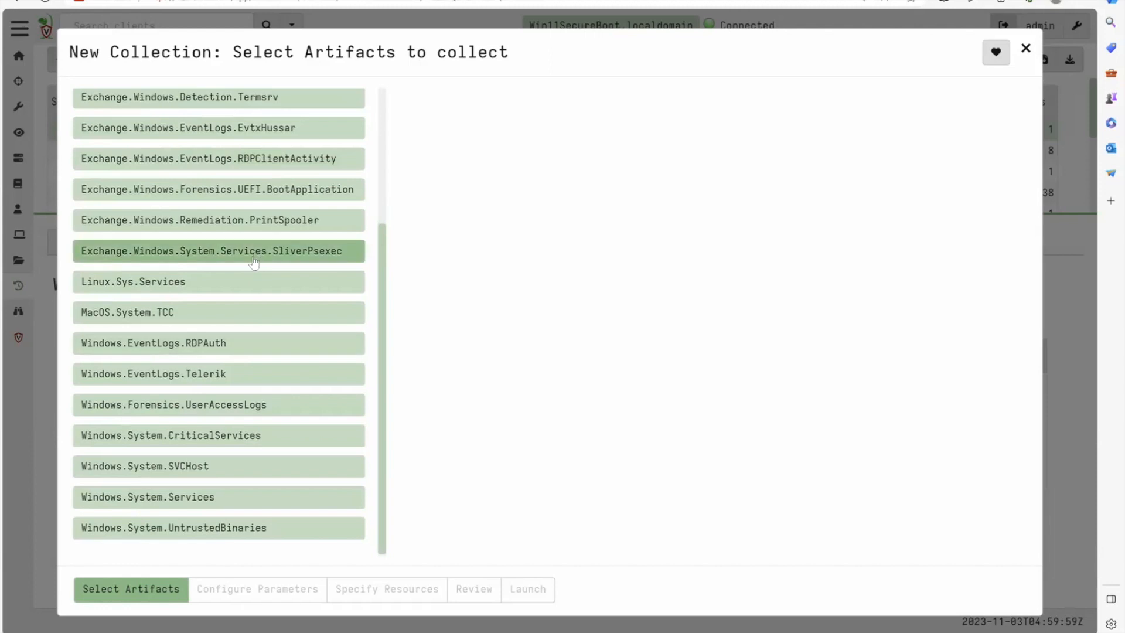
pyautogui.click(201, 497)
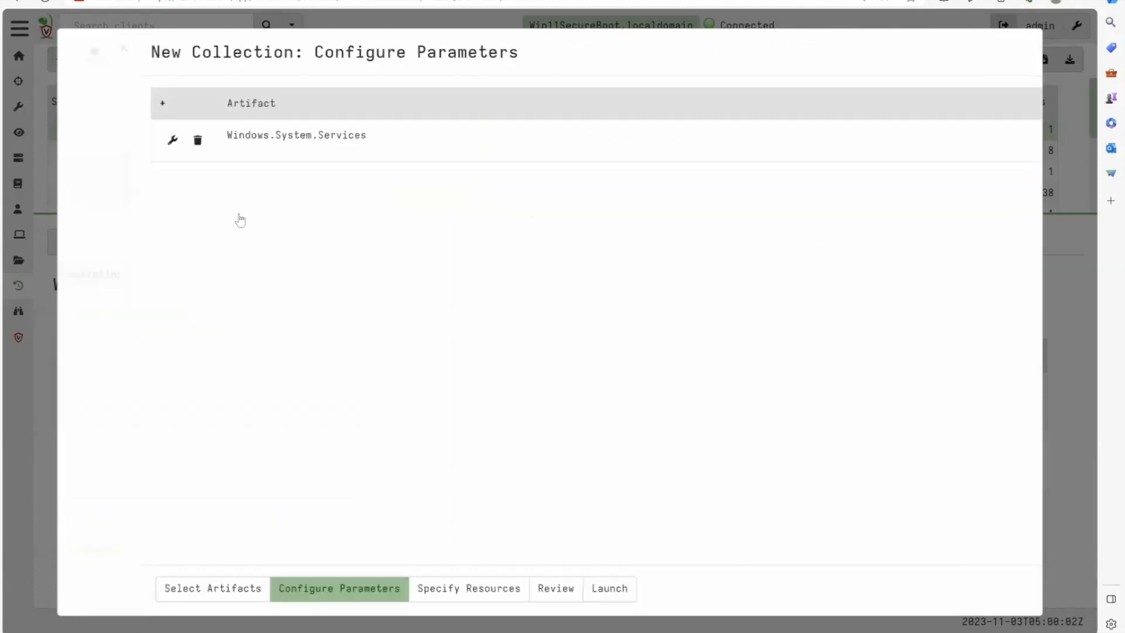
# - Set the DisplayNameRegex parameter of Windows.System.Services to Microsoft Defender Antivirus Service
pyautogui.click(245, 146)
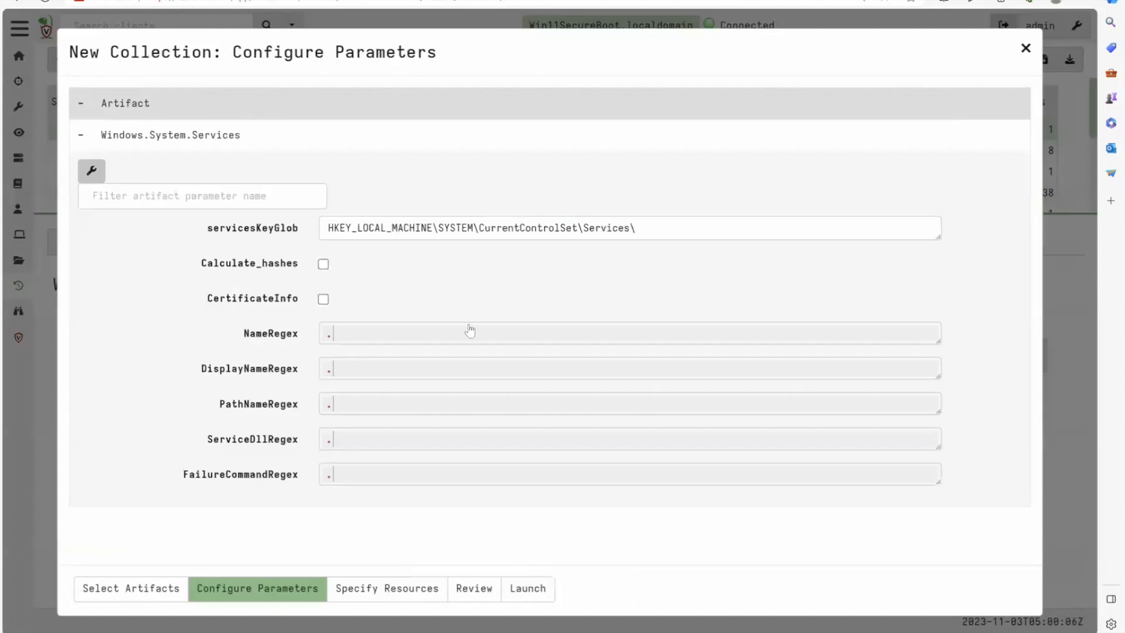
pyautogui.doubleClick(365, 372)
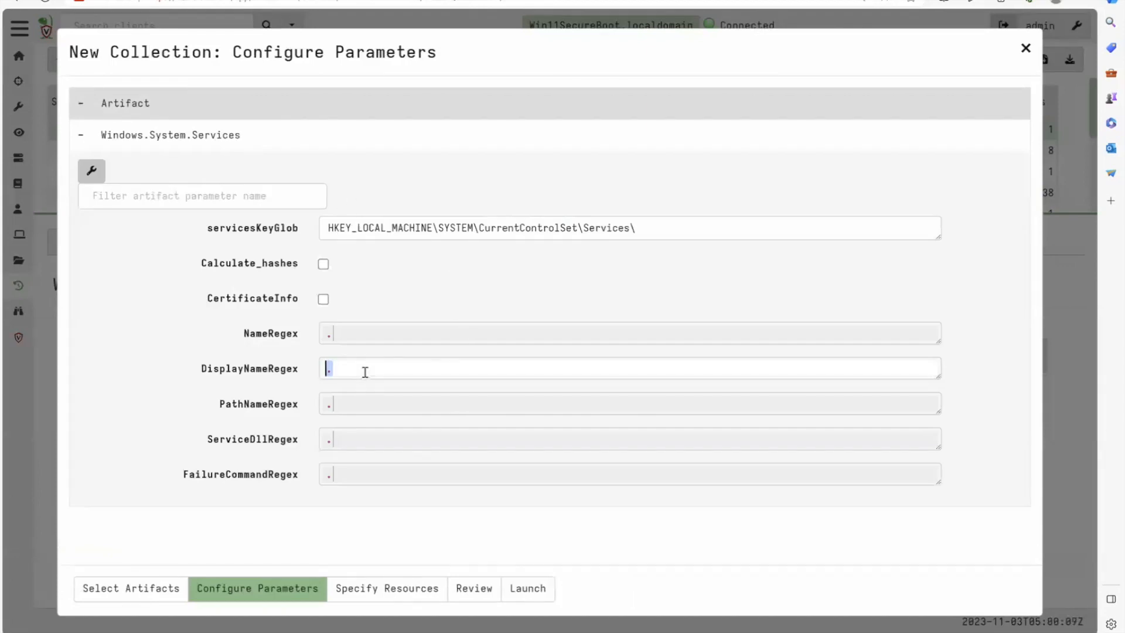
pyautogui.write('Microsoft Defender Antivirus Service')
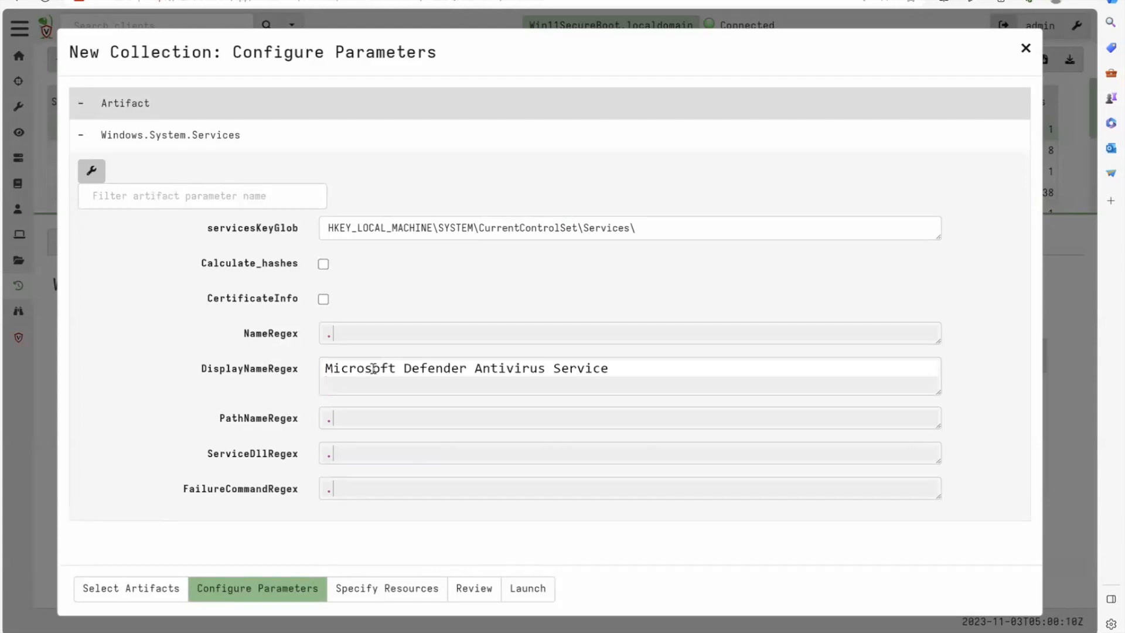
# - Remove the extra line break from the DisplayNameRegex value and launch the Windows.System.Services collection
pyautogui.press('BackSpace')
pyautogui.moveTo(470, 371); pyautogui.dragTo(651, 359)
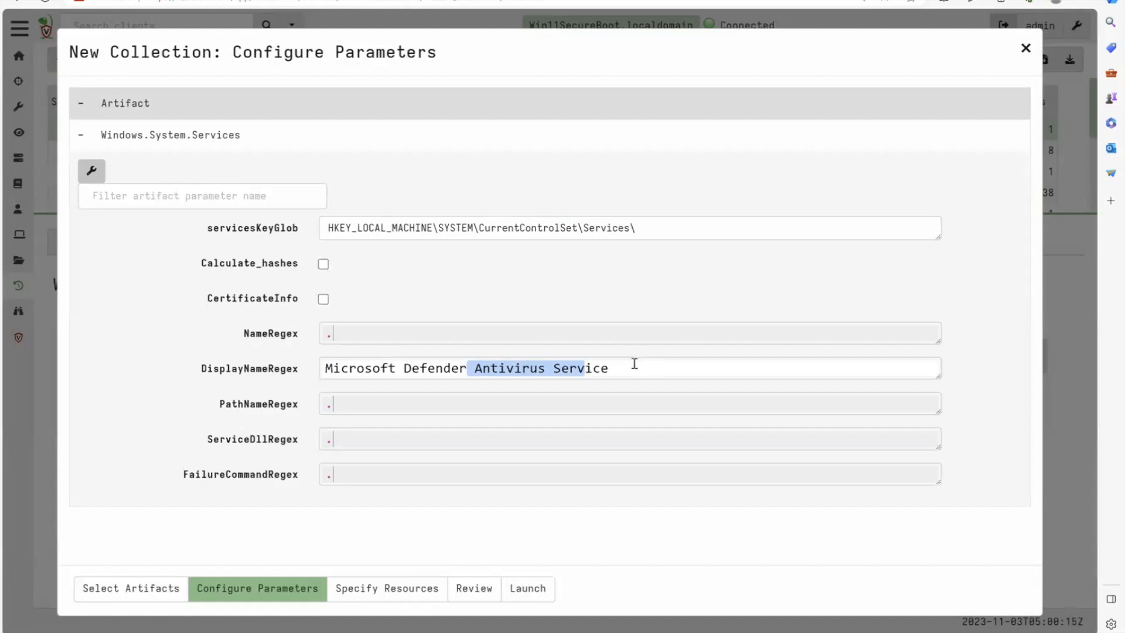
pyautogui.click(667, 376)
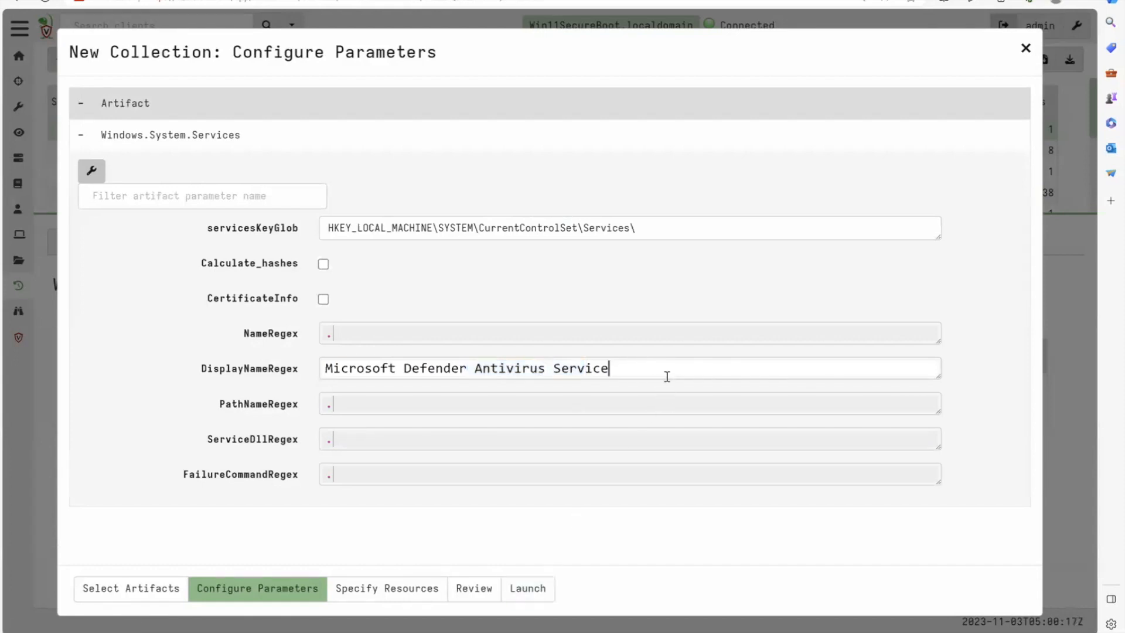
pyautogui.click(529, 595)
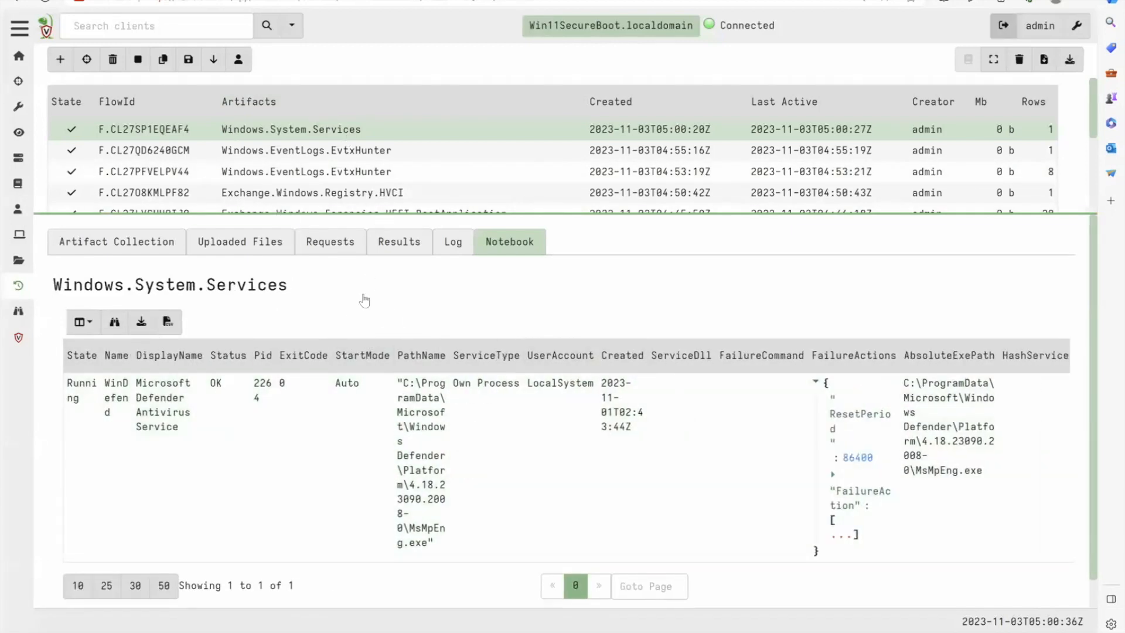
# - Revisit the notebooks of the two Windows.EventLogs.EvtxHunter collections and return to the Windows.System.Services collection
pyautogui.click(334, 151)
pyautogui.click(342, 173)
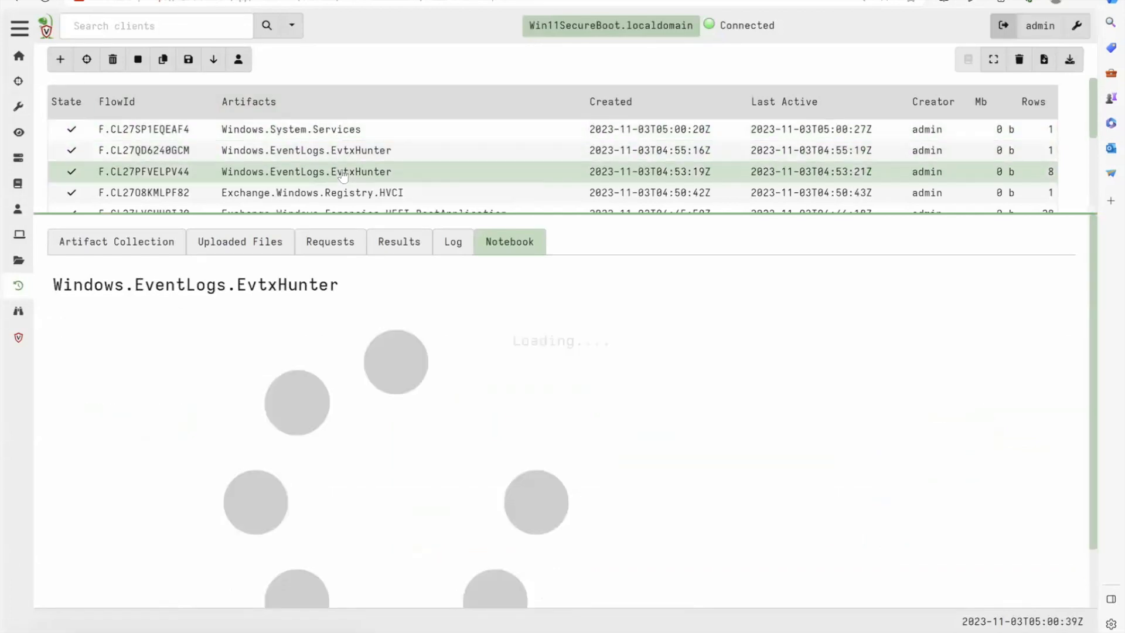
pyautogui.click(341, 156)
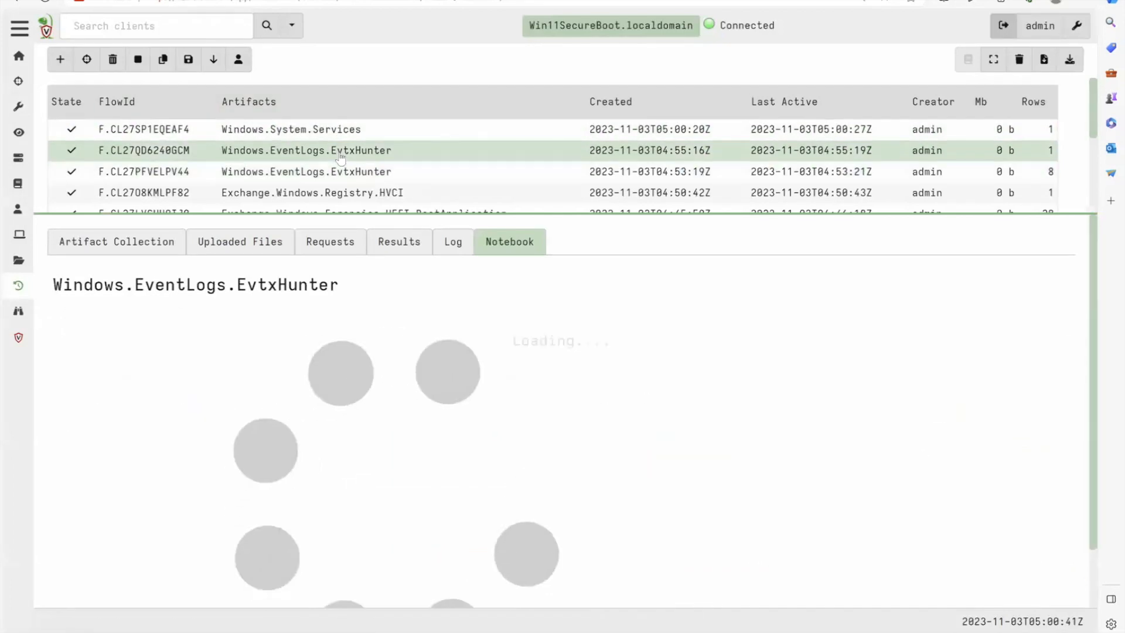
pyautogui.click(356, 129)
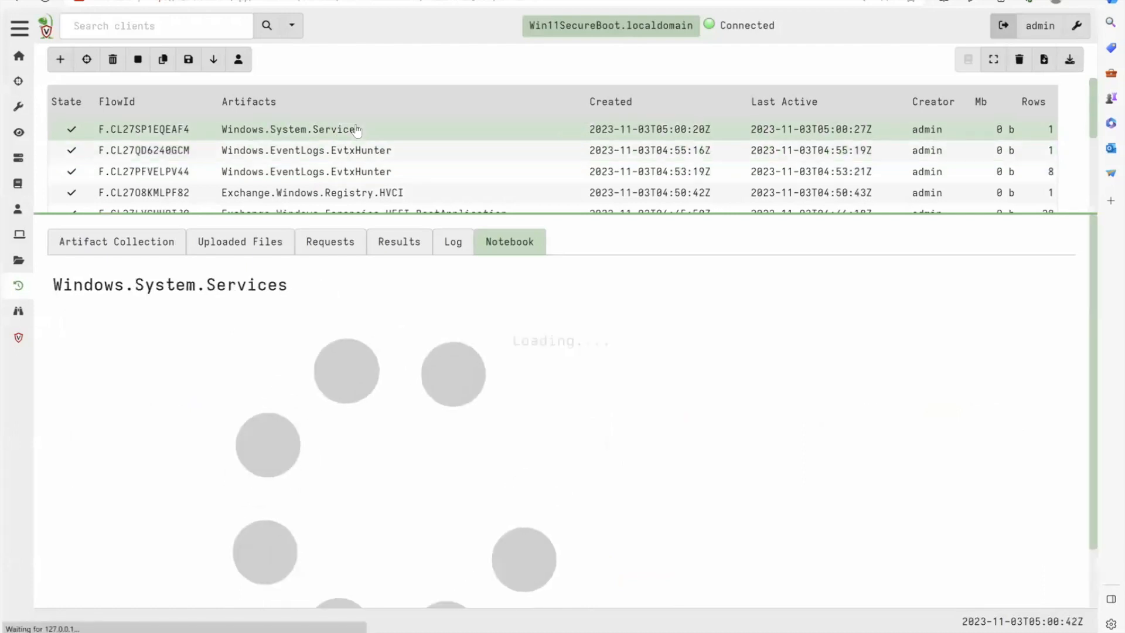